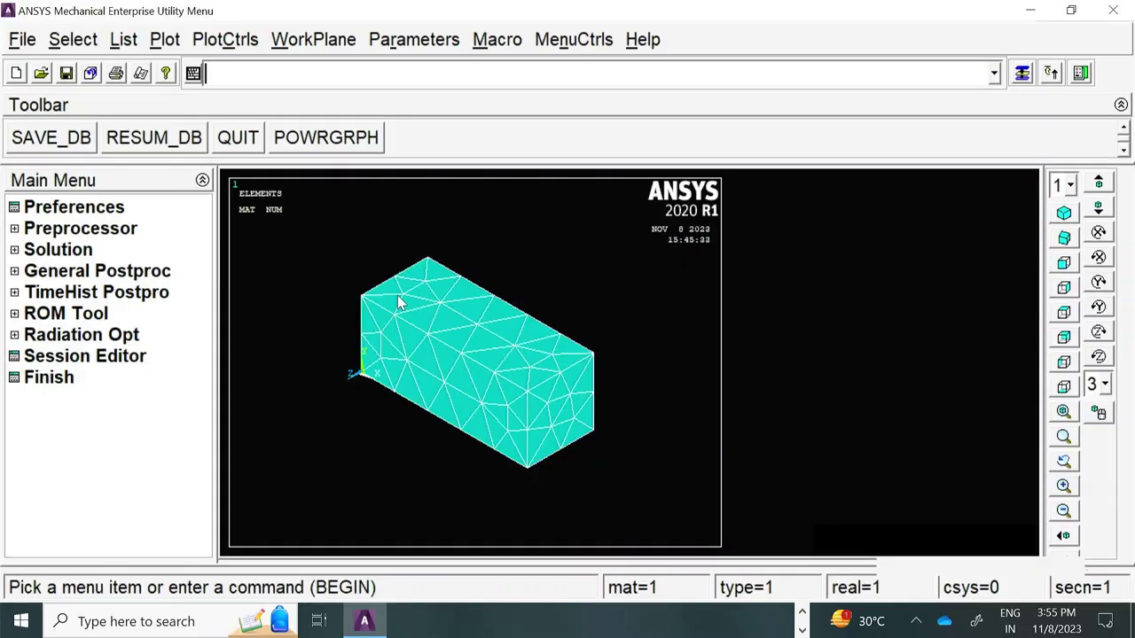
- Browse the database files available for resuming in the user's directory without loading any of them
left_click(22, 39)
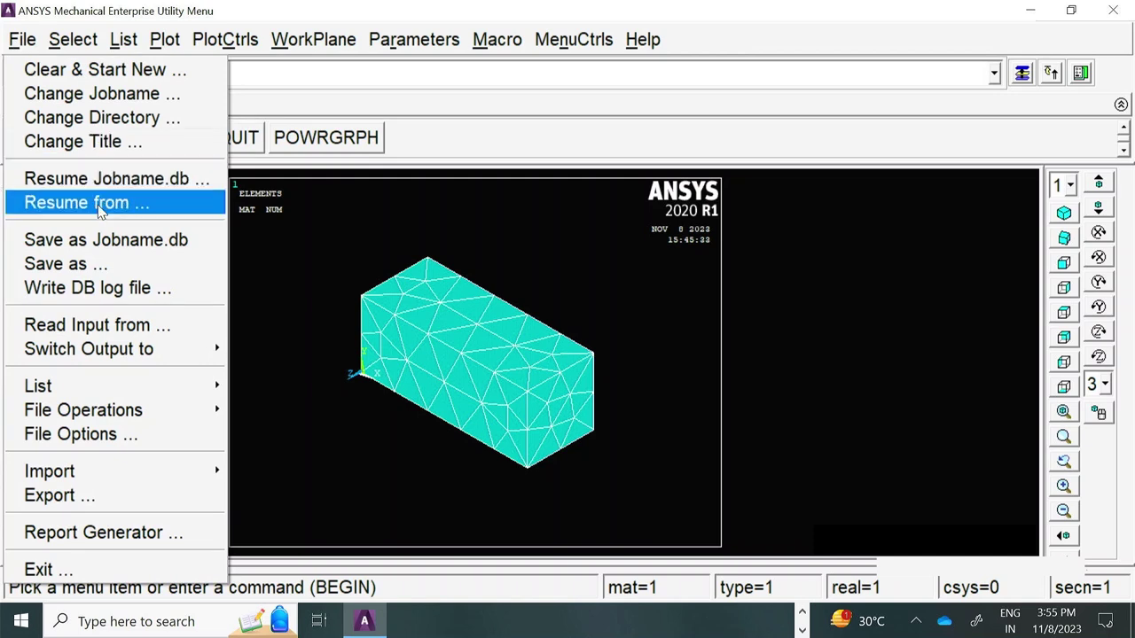
left_click(99, 203)
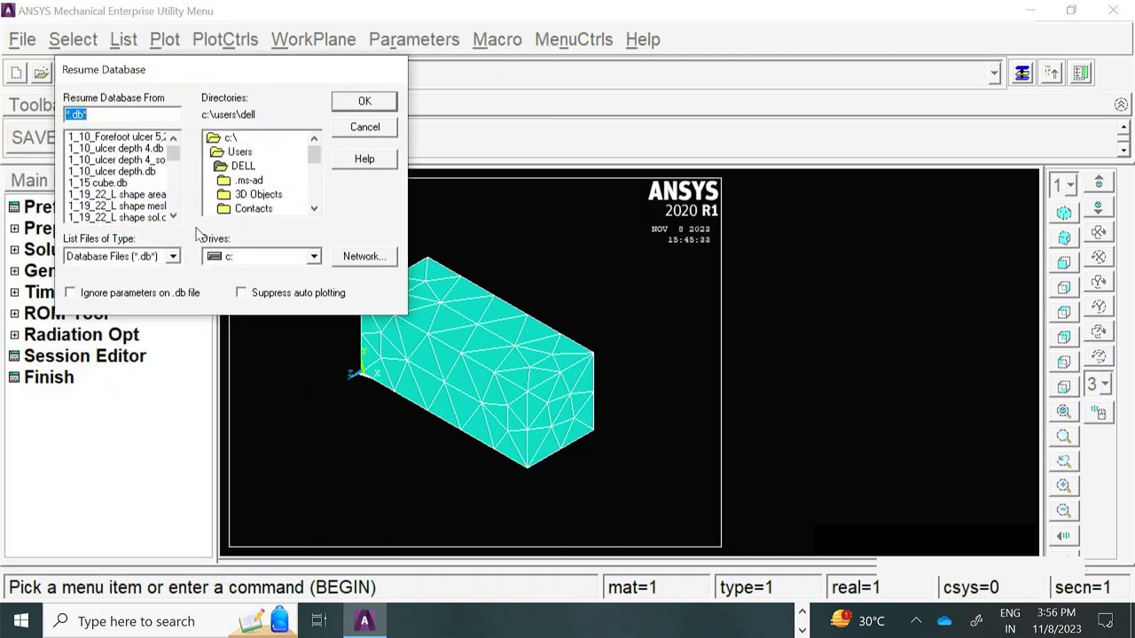
left_click_drag(174, 153, 174, 211)
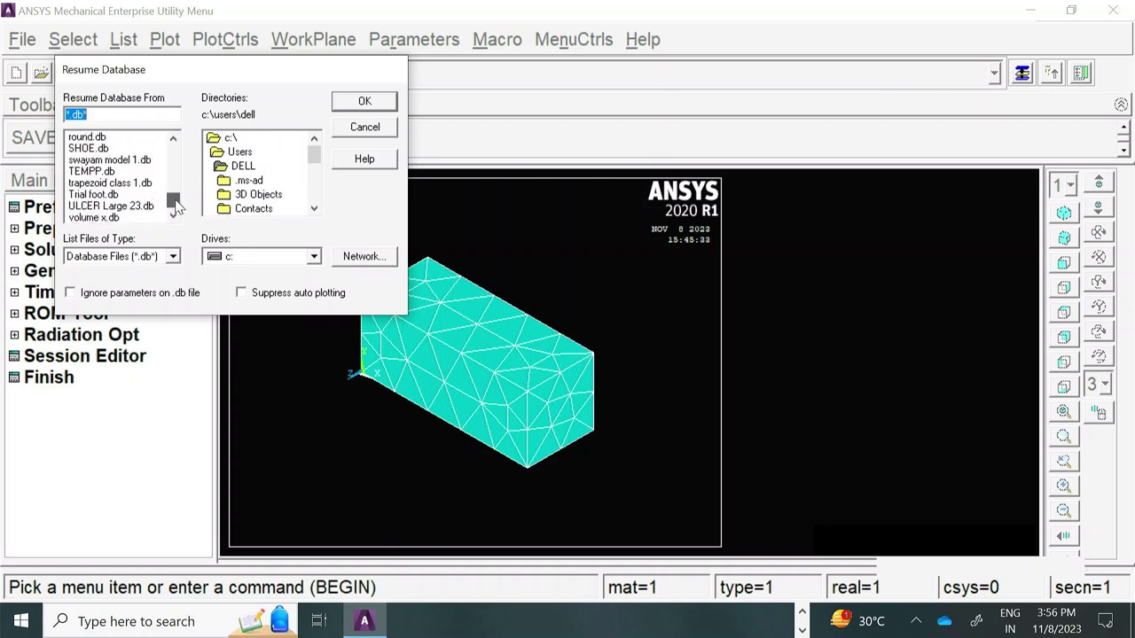
left_click(174, 140)
left_click(174, 140)
left_click(173, 140)
left_click(174, 140)
left_click(173, 140)
left_click(174, 140)
left_click(174, 140)
left_click_drag(170, 197, 172, 187)
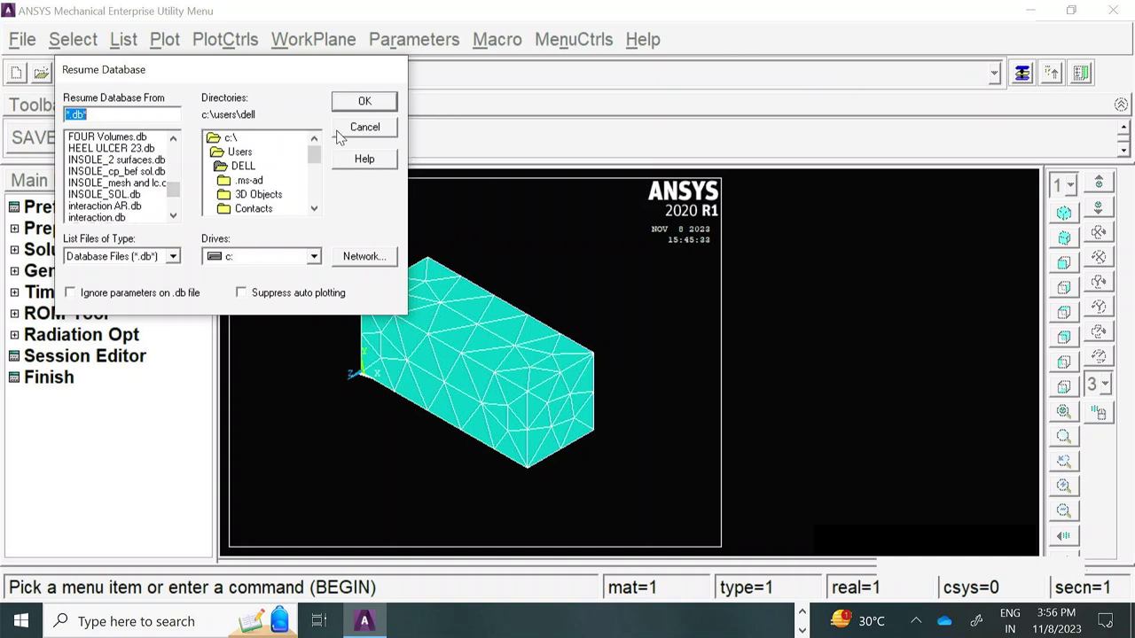
left_click(365, 127)
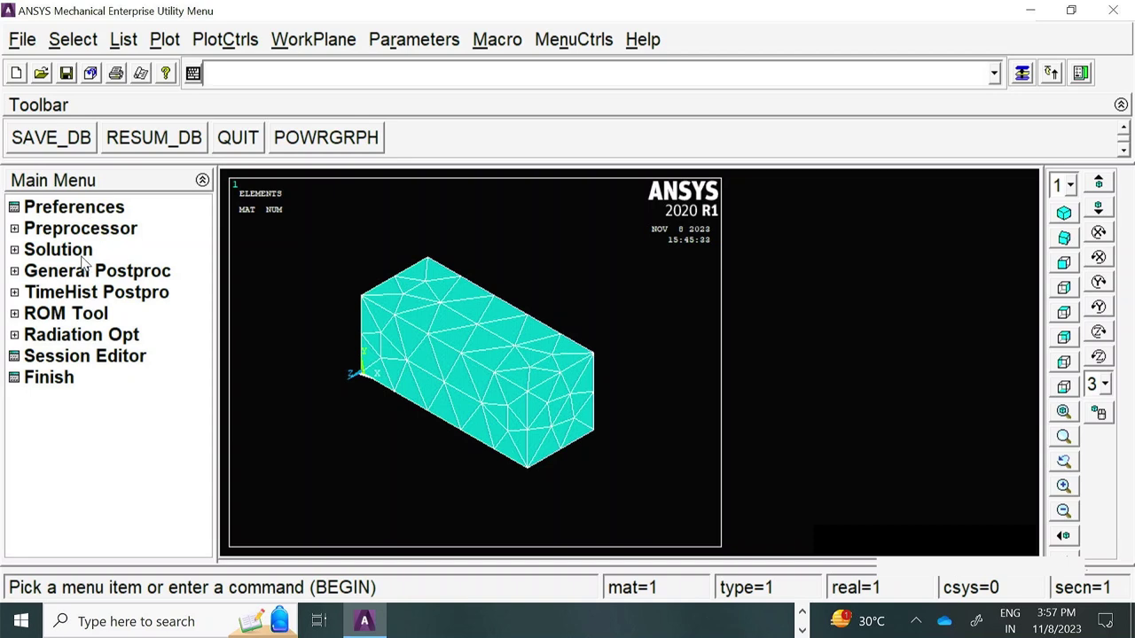
- Review the discipline filter in the GUI preferences and the element types defined for the model
left_click(93, 209)
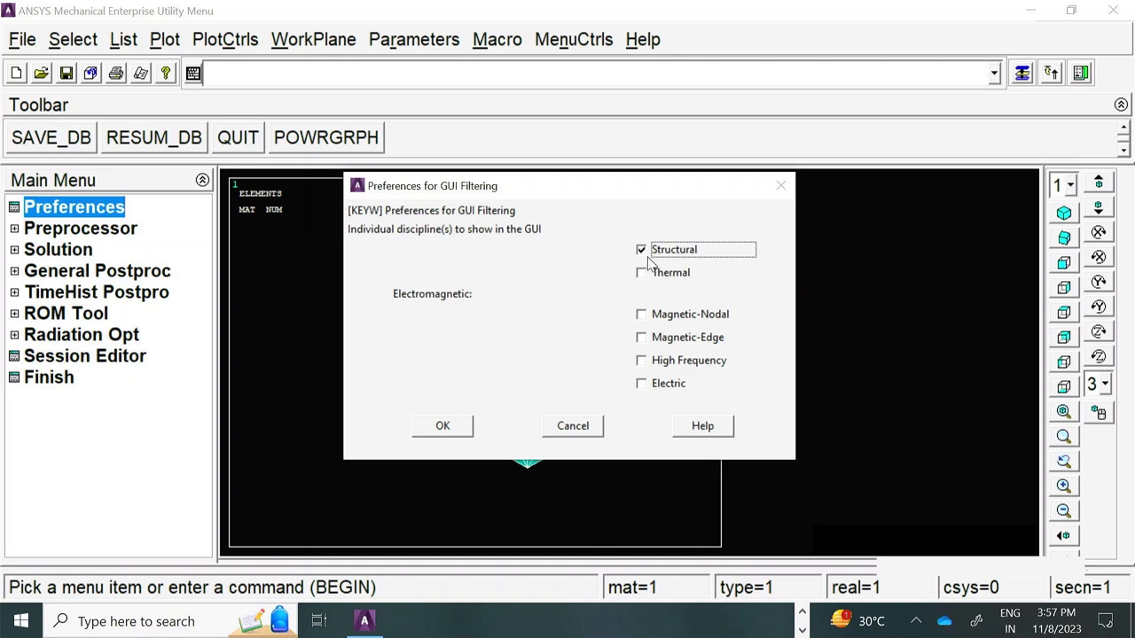
left_click(576, 427)
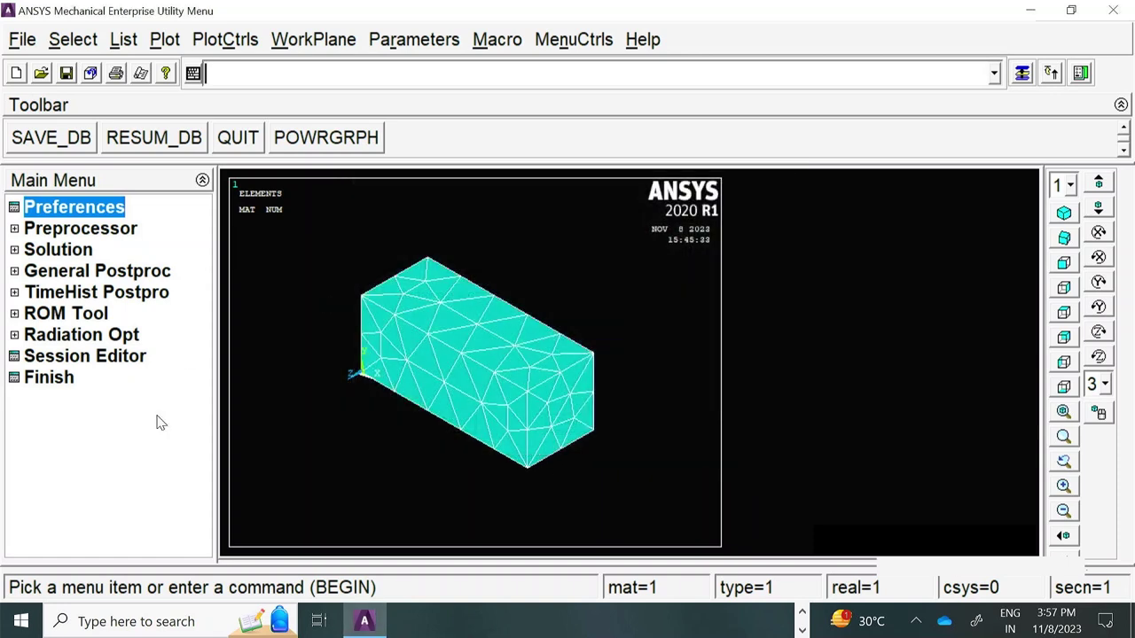
left_click(77, 230)
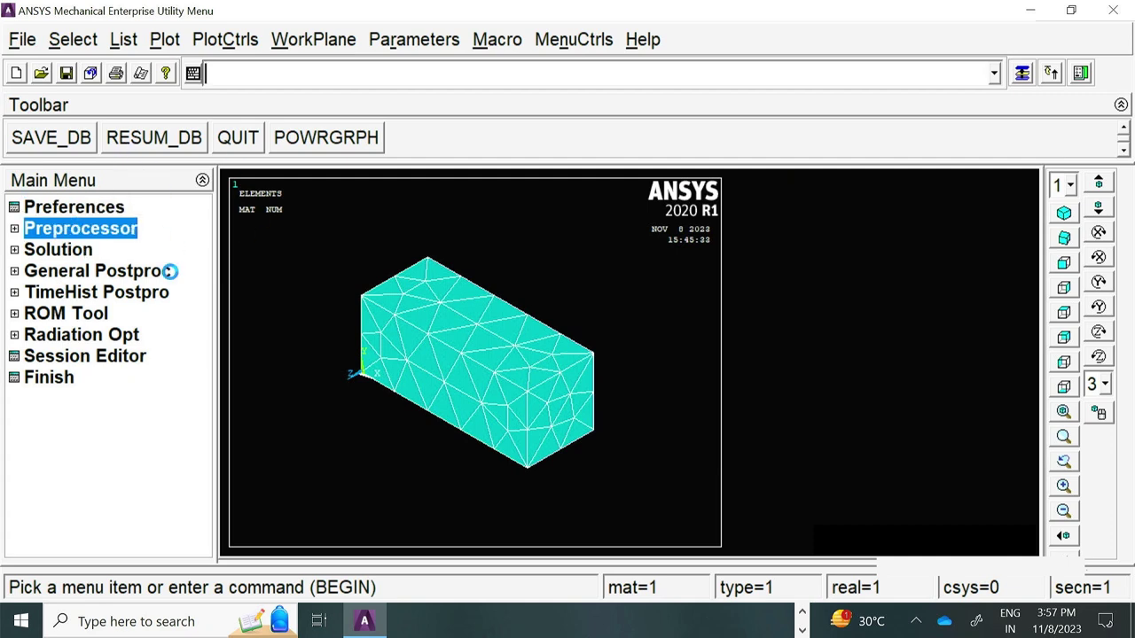
scroll(214, 248, "down", 1)
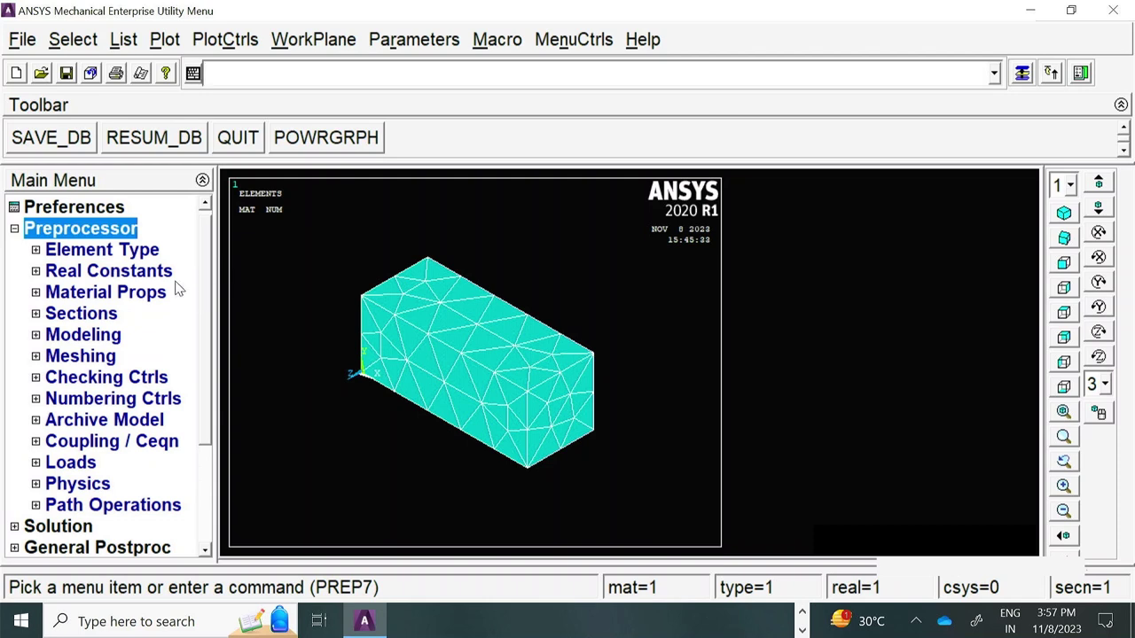
left_click(131, 252)
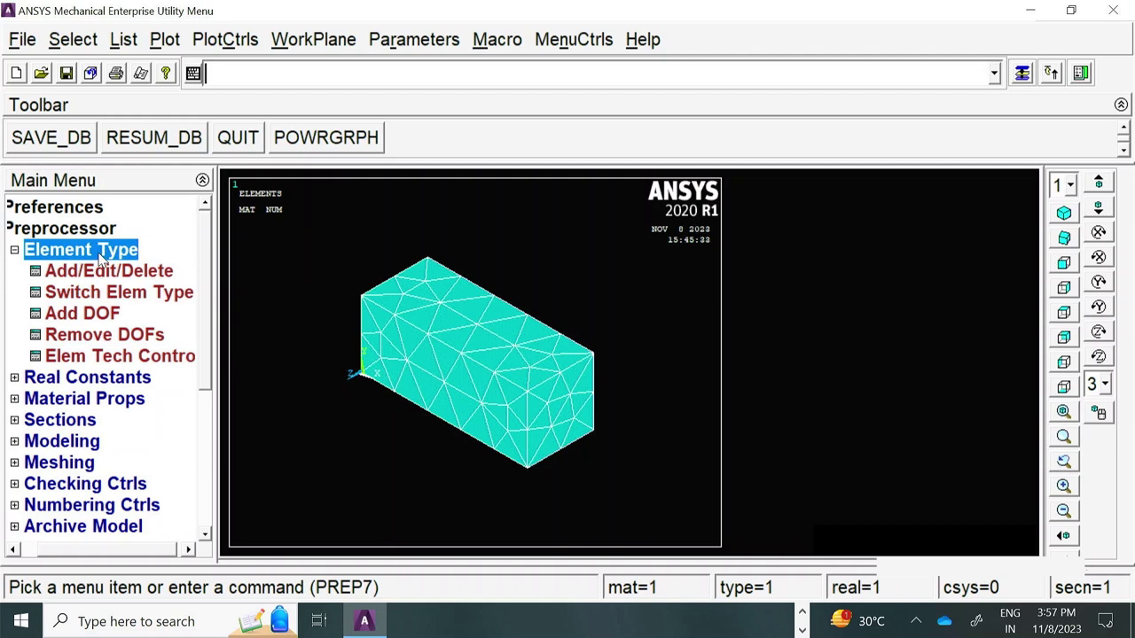
left_click(112, 276)
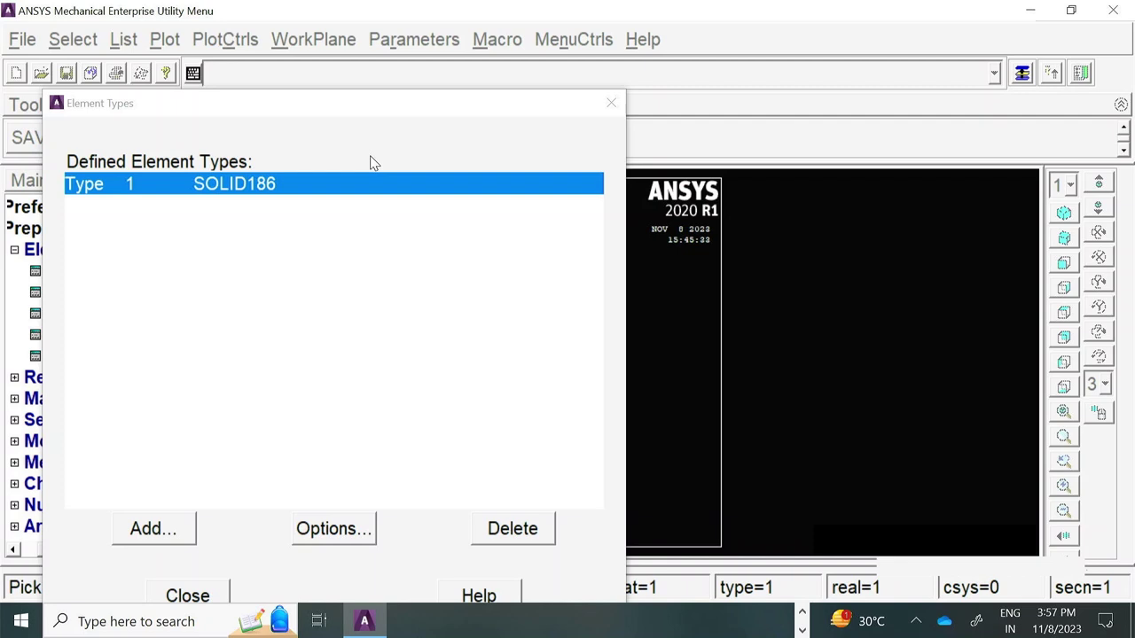
left_click(189, 594)
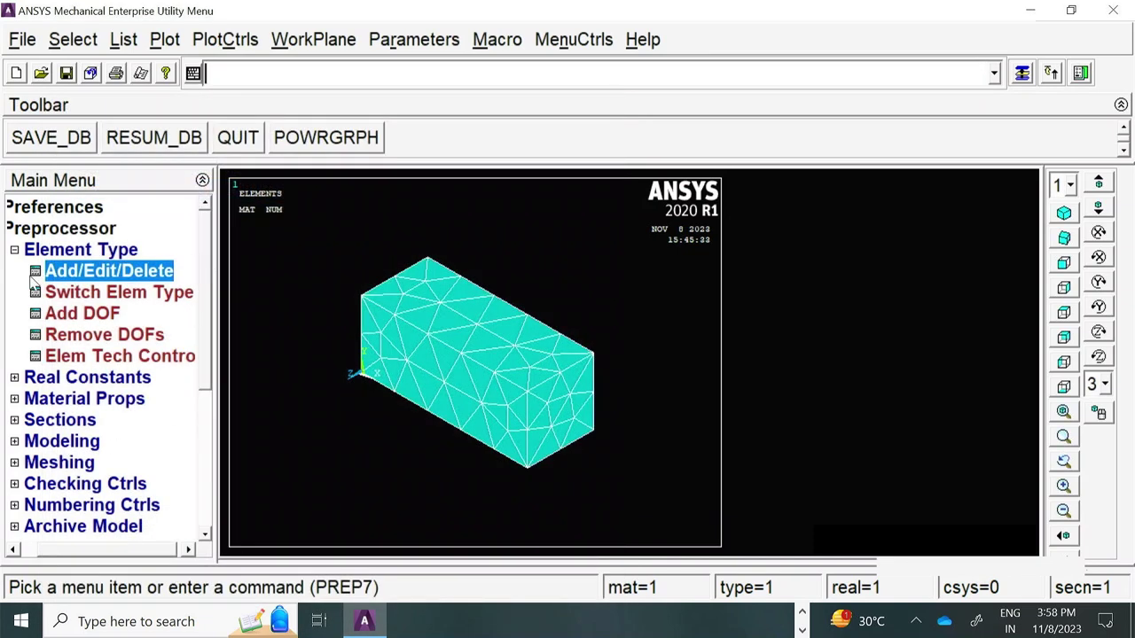
left_click(16, 251)
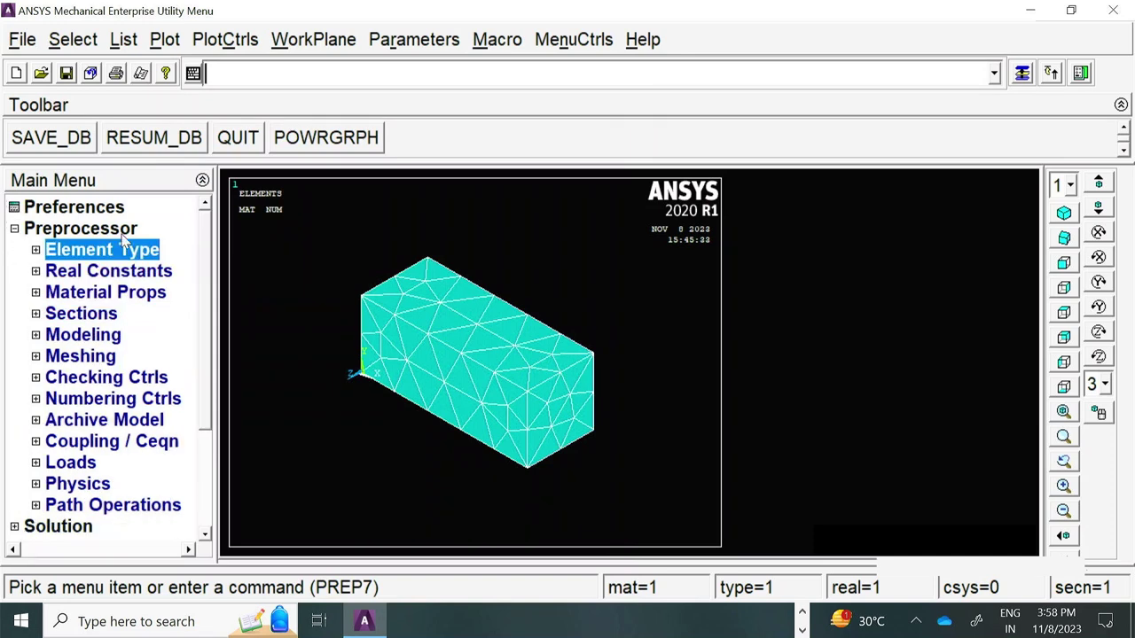
- Review the linear isotropic elastic properties, EX and PRXY, defined for material number 1
left_click(139, 301)
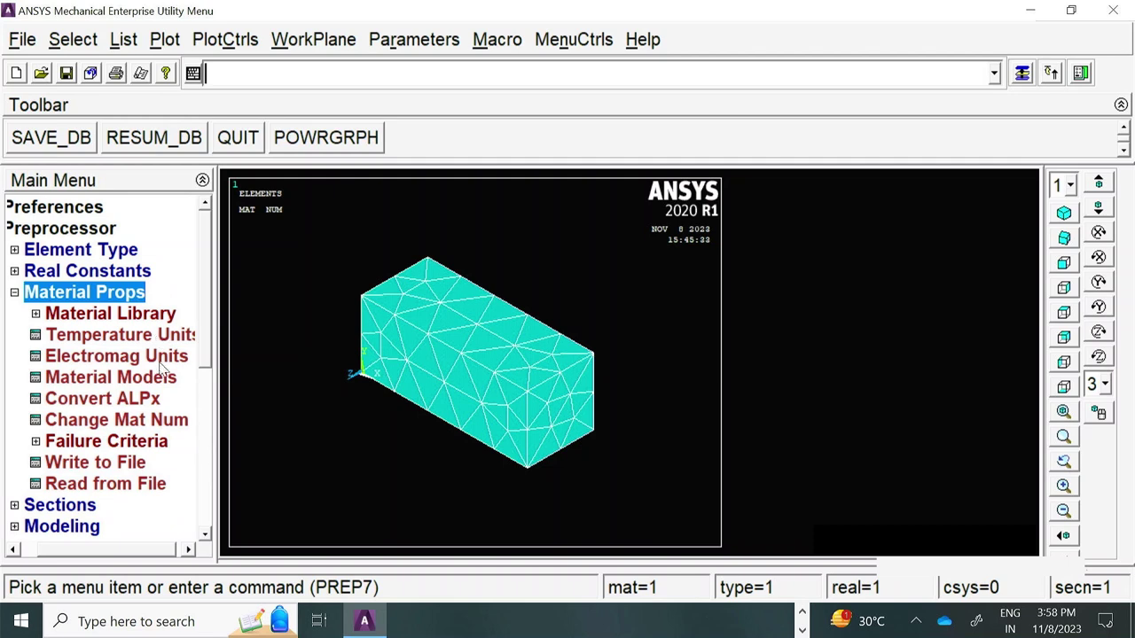
left_click(164, 379)
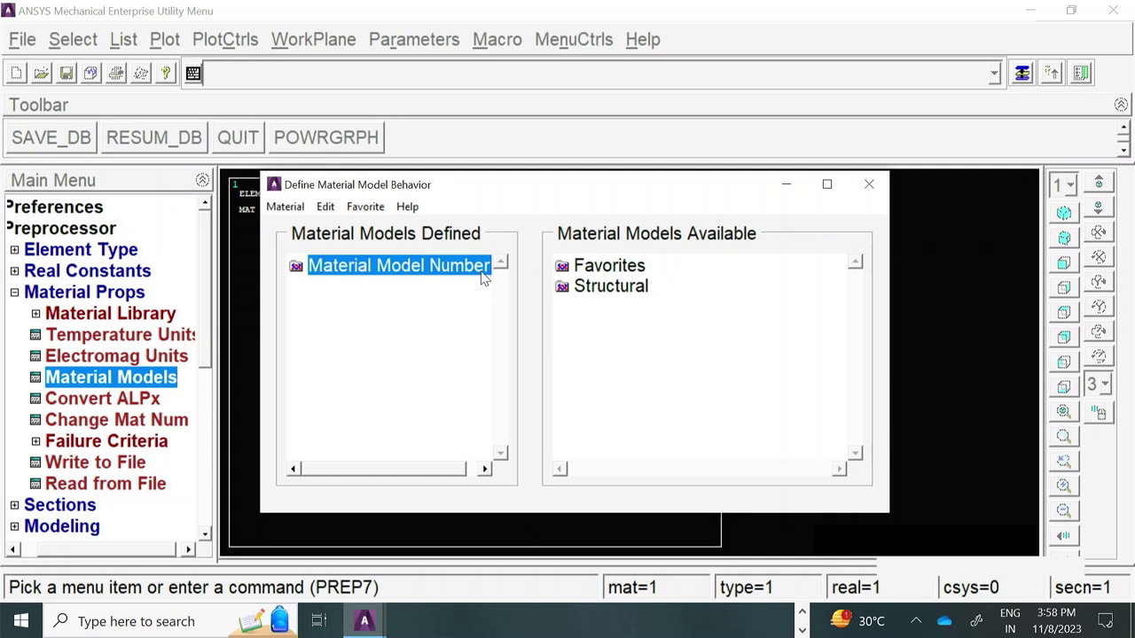
double_click(629, 286)
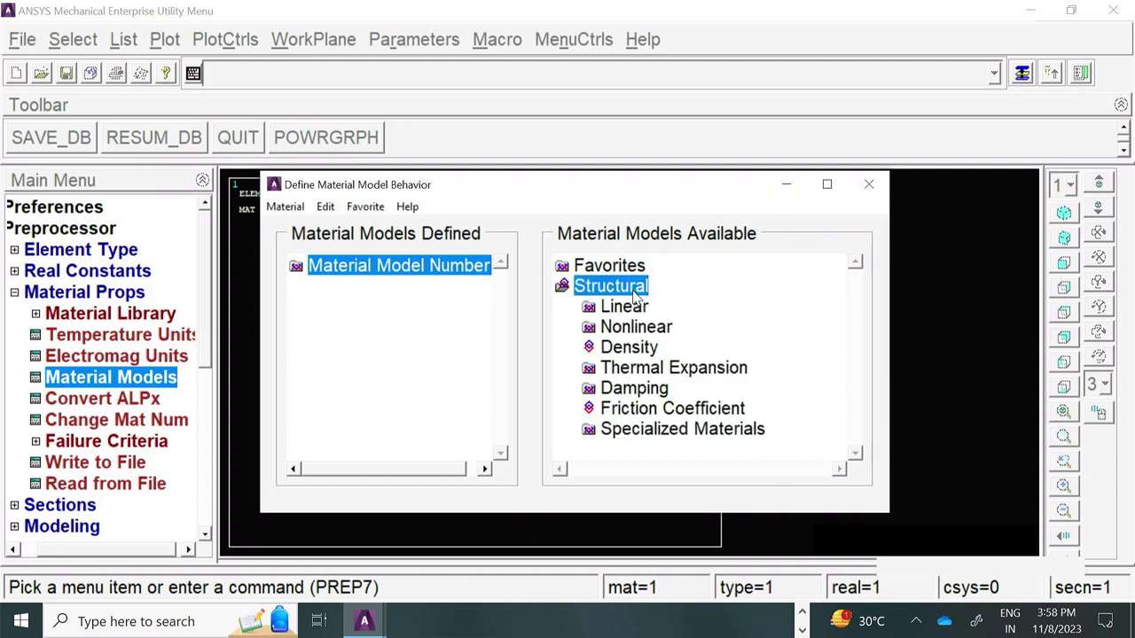
double_click(631, 306)
double_click(649, 327)
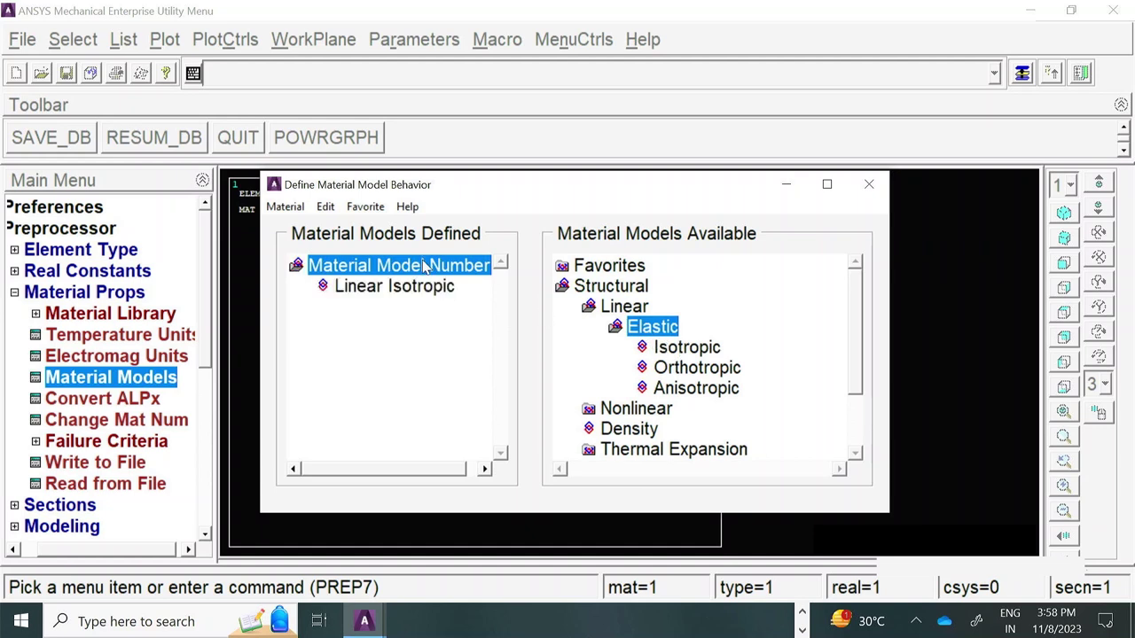
double_click(415, 289)
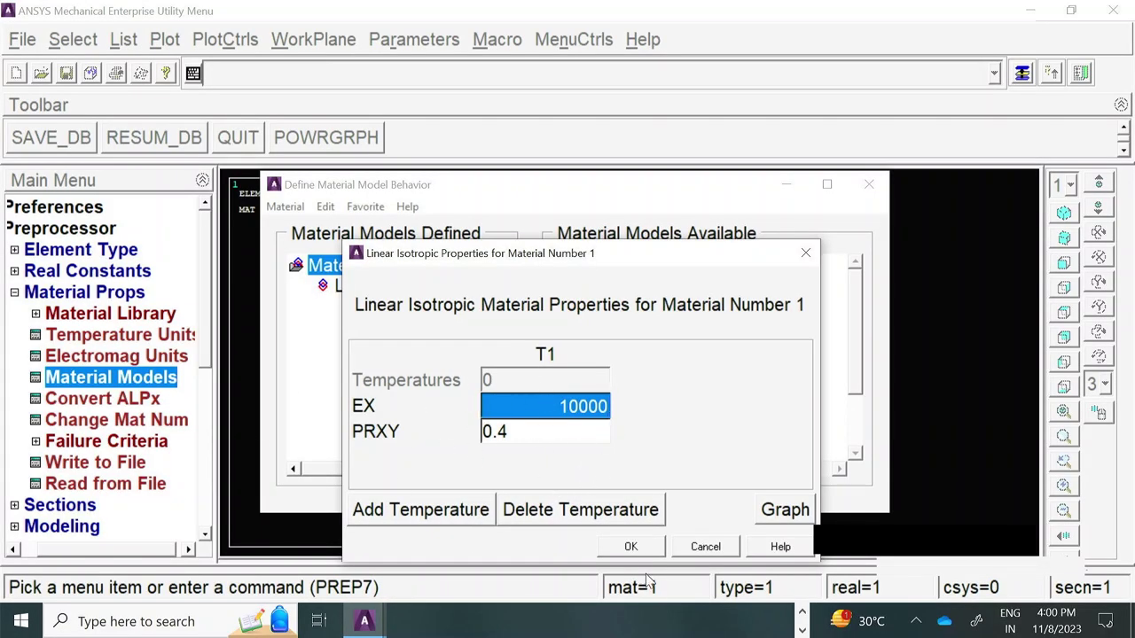
left_click(632, 547)
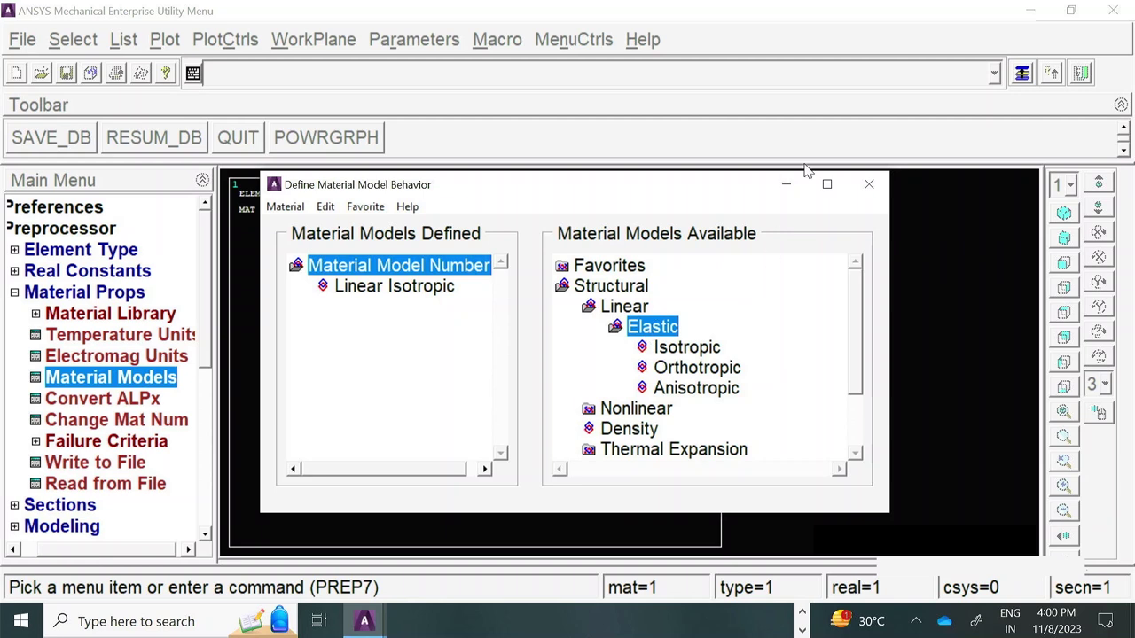
double_click(376, 286)
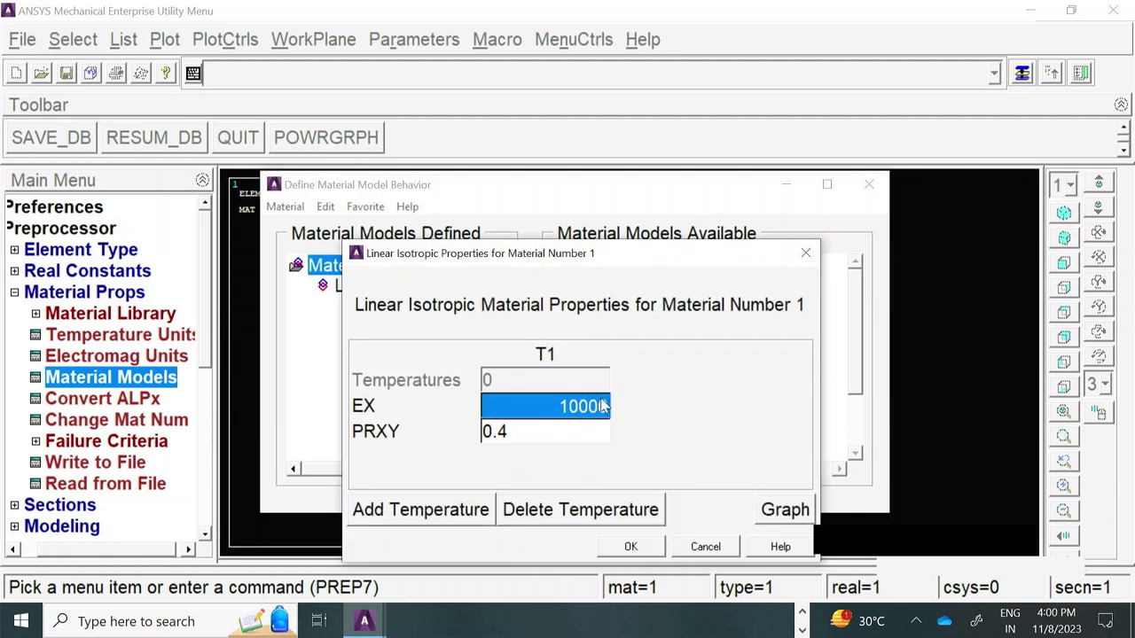
left_click(630, 547)
left_click(869, 185)
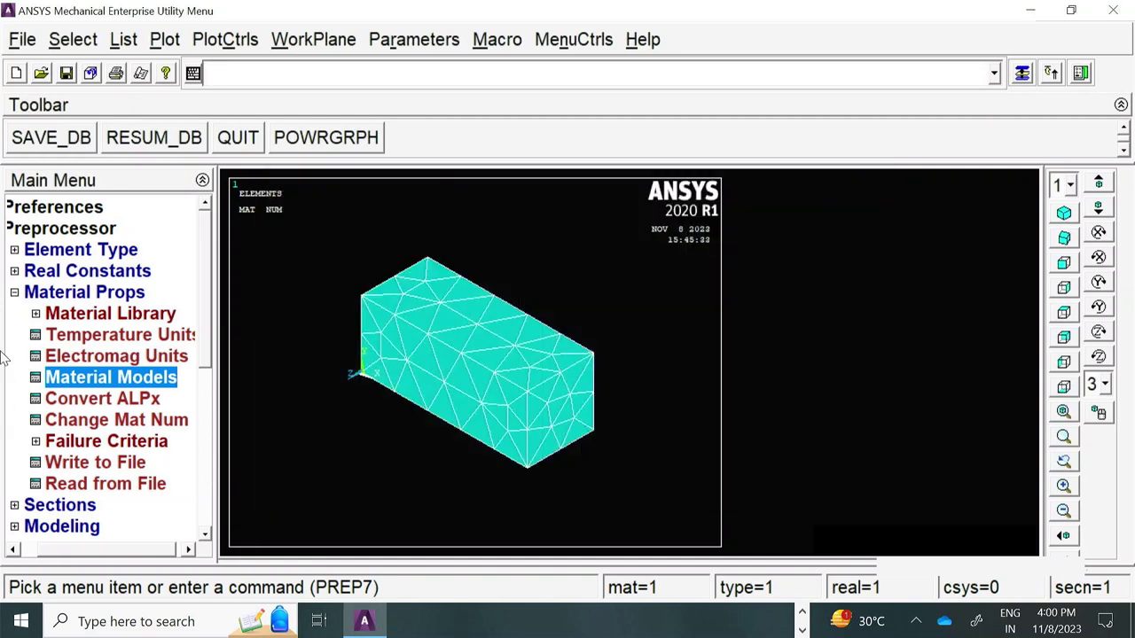
left_click(14, 294)
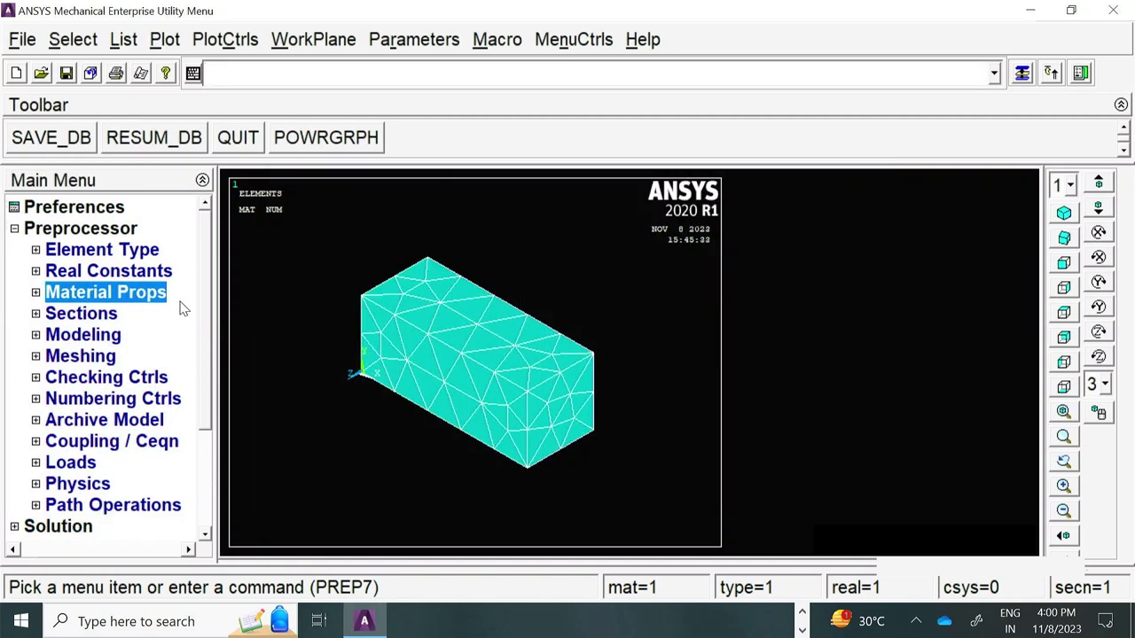
- Review the modeling operations and list the coordinates of all selected keypoints
left_click(100, 339)
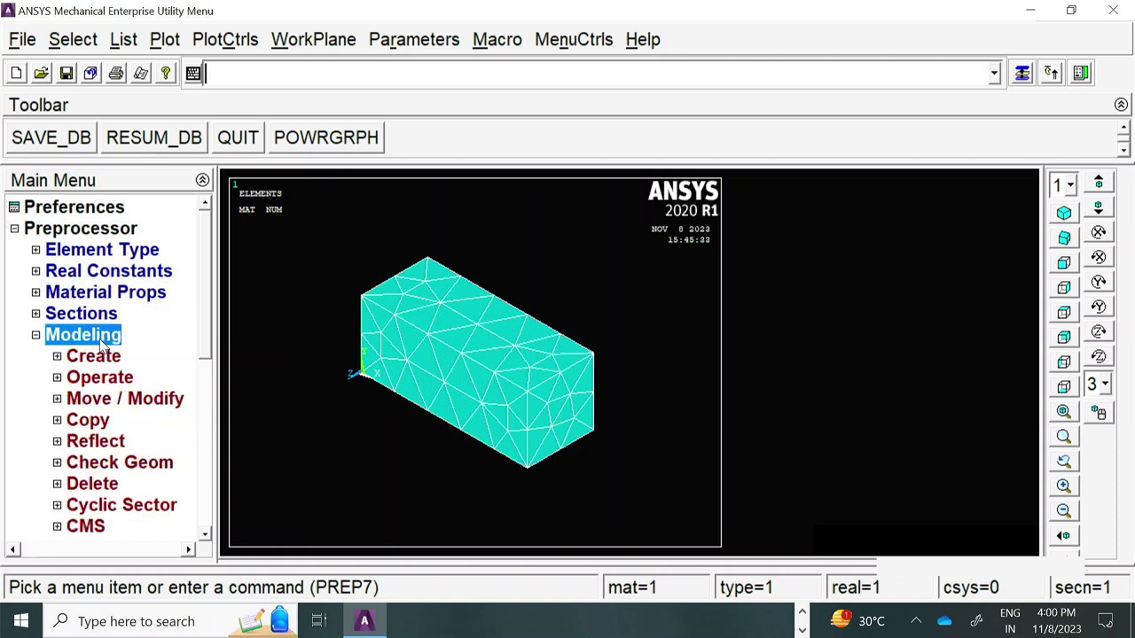
scroll(204, 261, "down", 2)
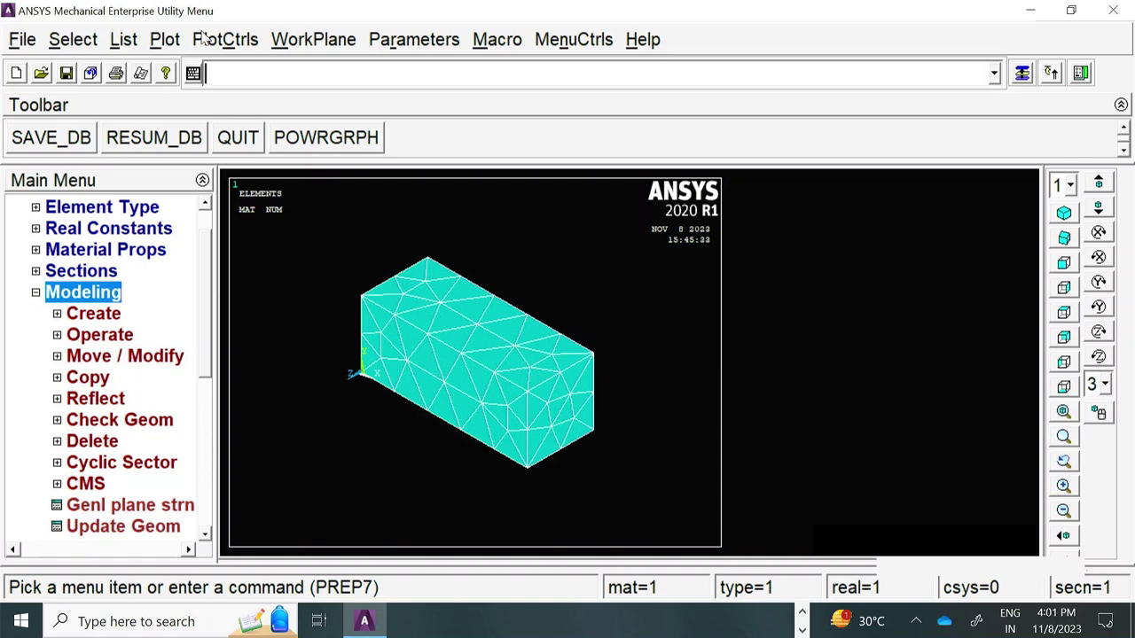
left_click(112, 44)
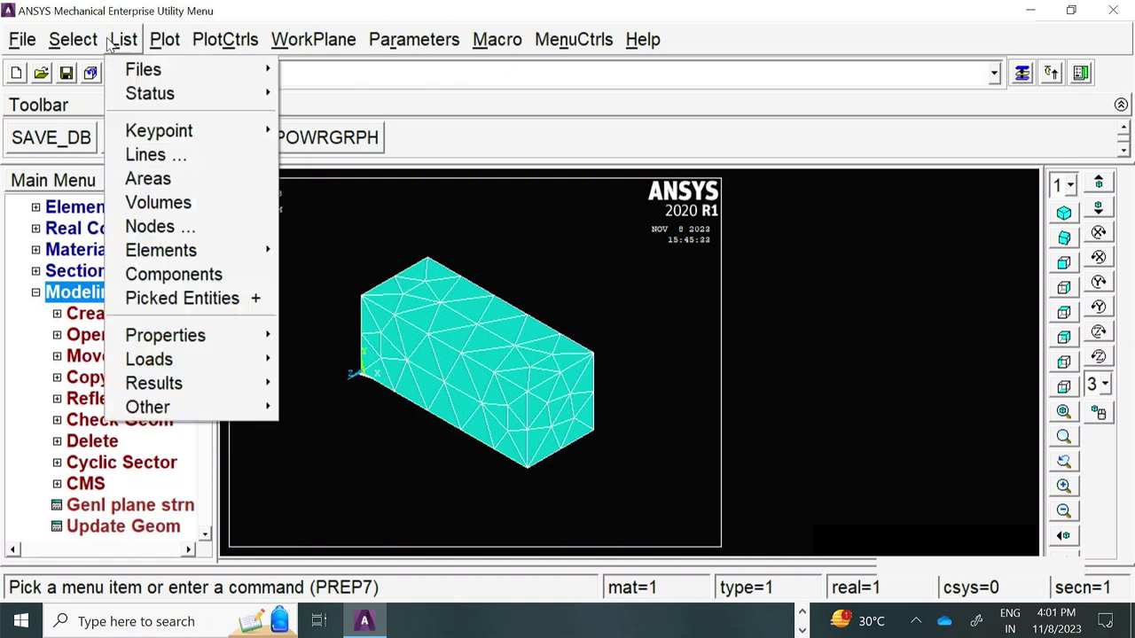
mouse_move(151, 141)
mouse_move(191, 139)
left_click(341, 130)
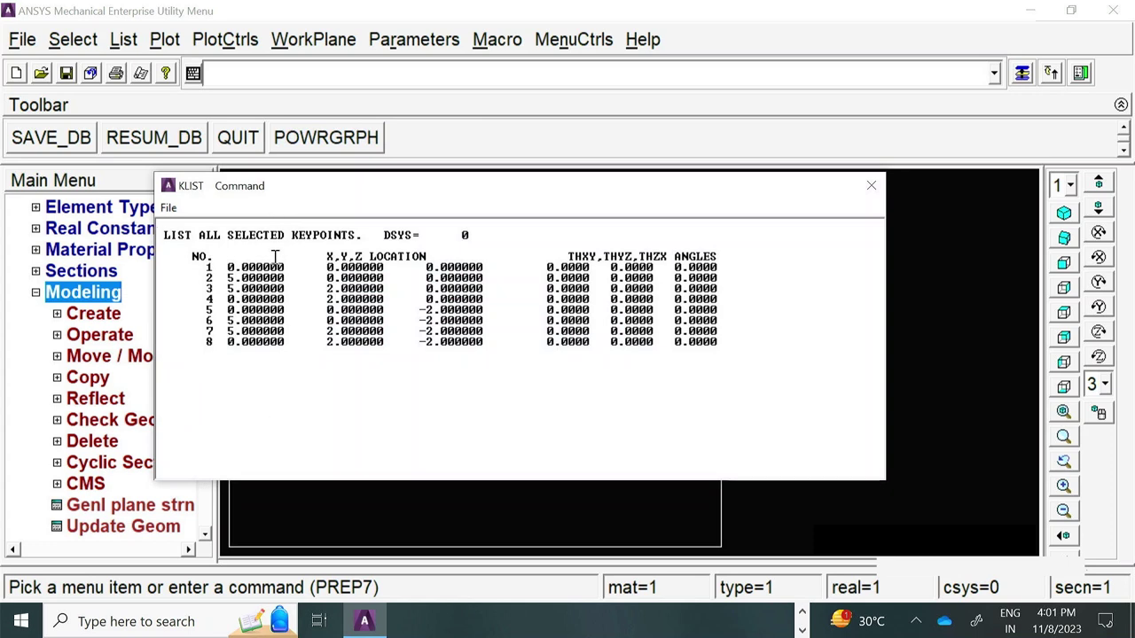
left_click(871, 186)
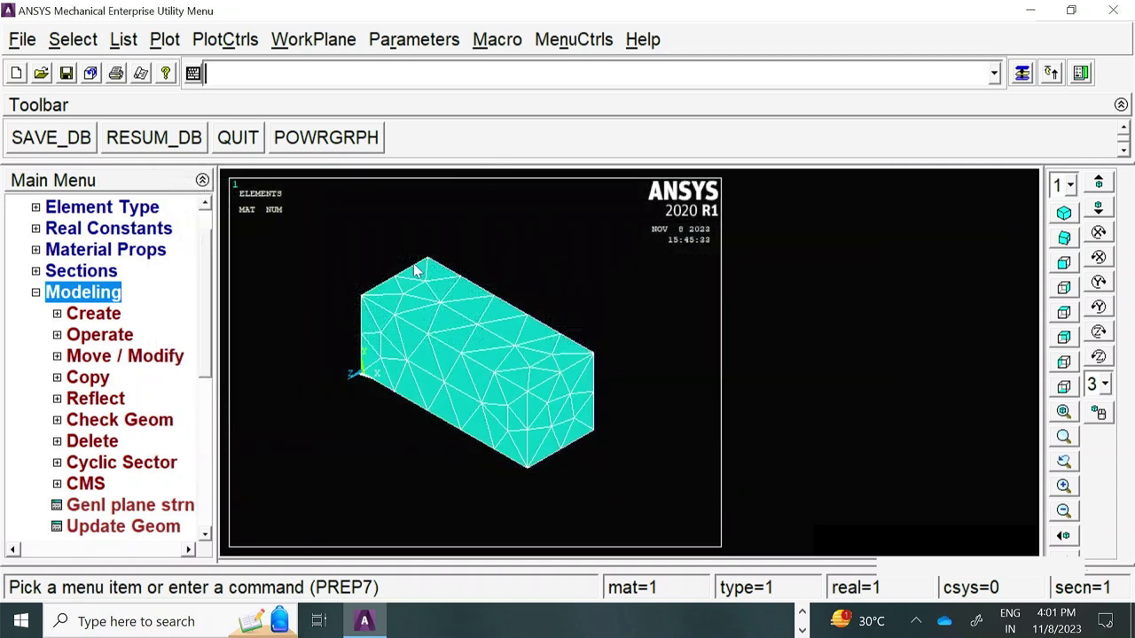
- List all selected lines of the block in attribute format and review their keypoints and lengths
left_click(123, 39)
left_click(173, 154)
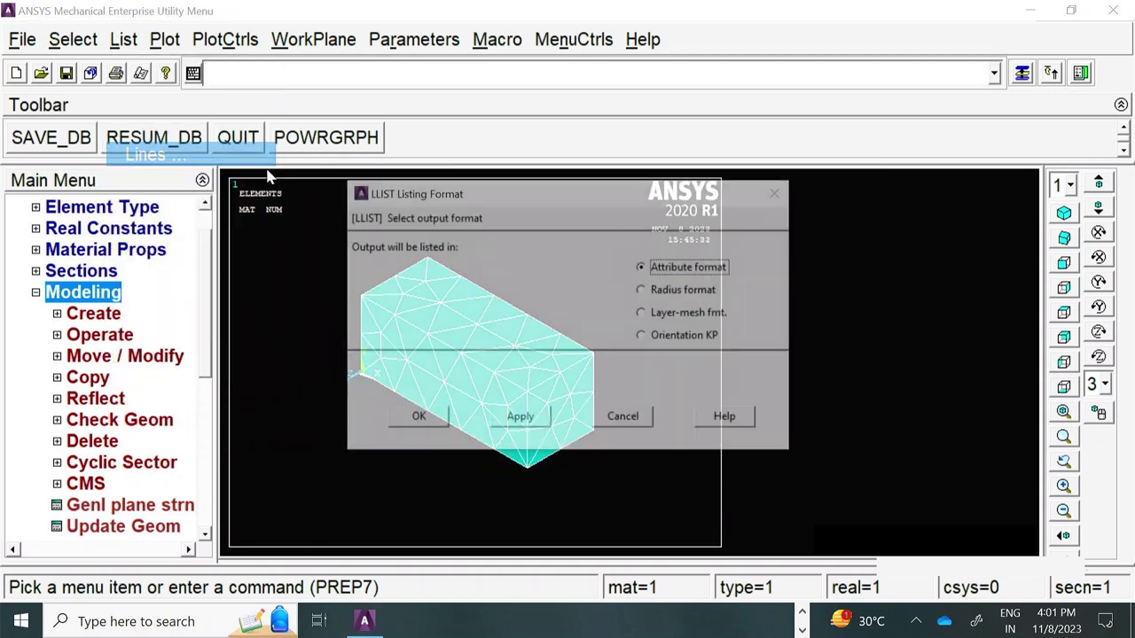
left_click(417, 419)
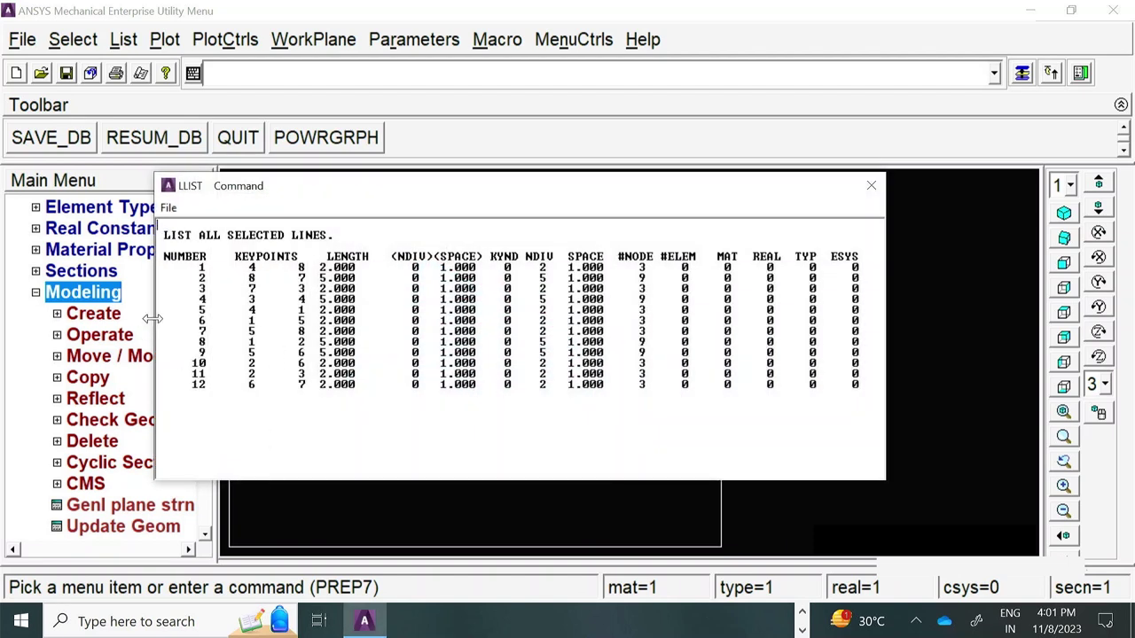
left_click(871, 186)
- List all selected areas, widening the listing so each area's data fits on a single row
left_click(120, 42)
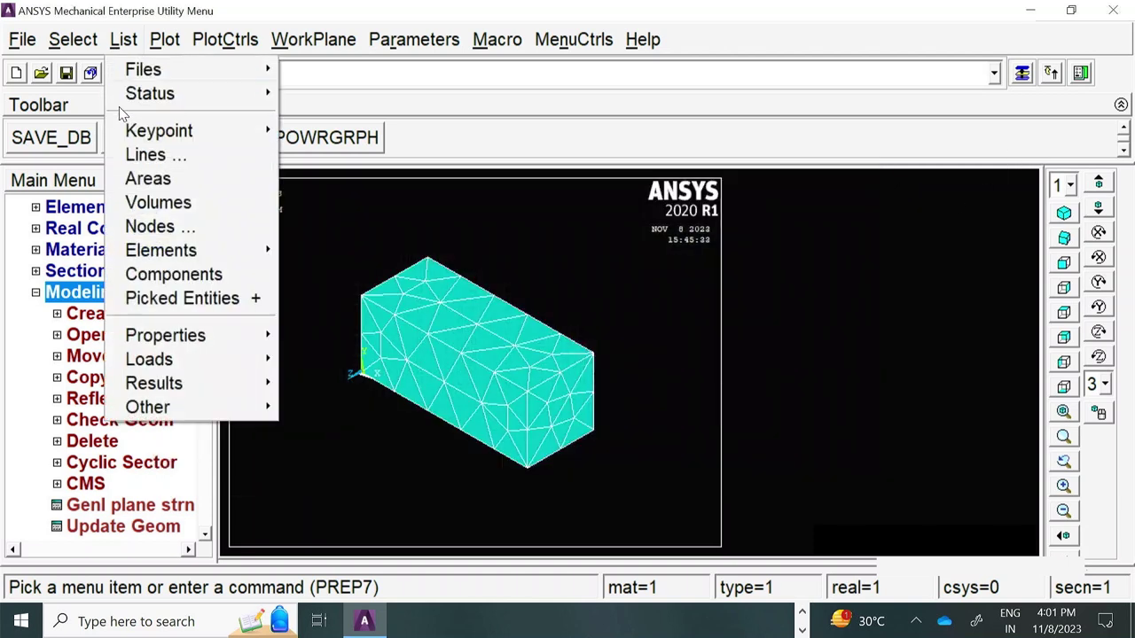
left_click(149, 178)
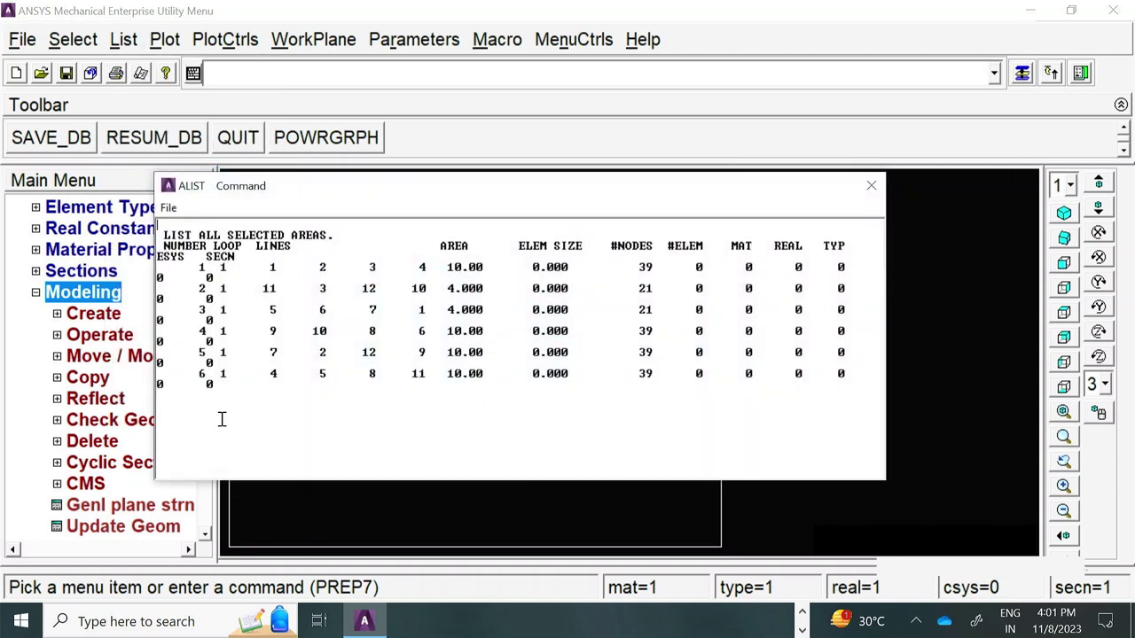
left_click_drag(885, 286, 1018, 263)
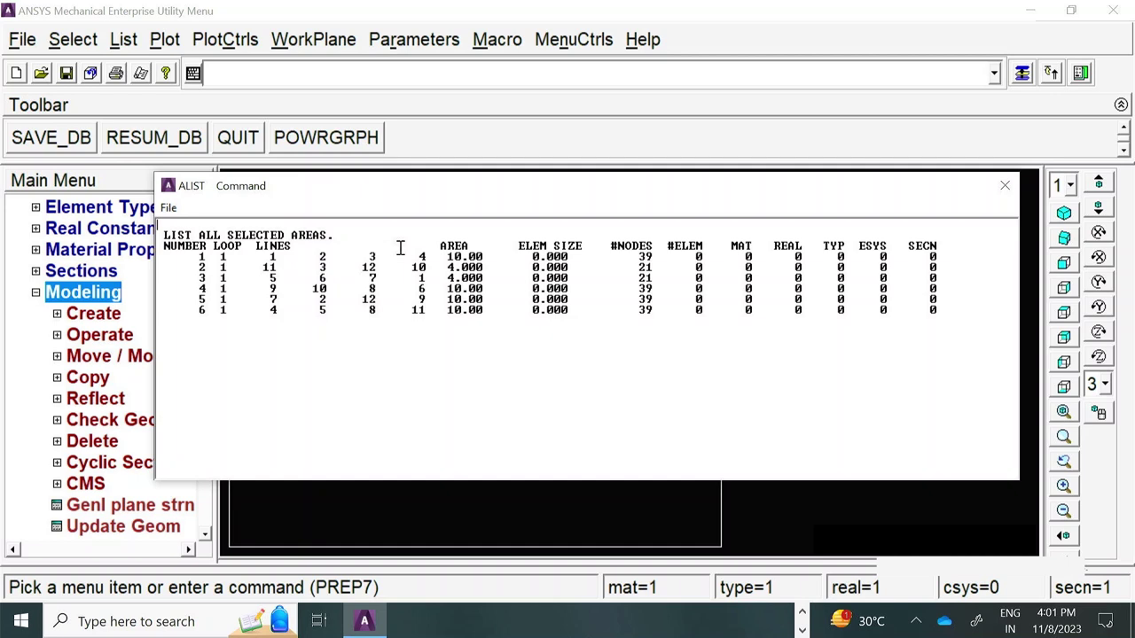
left_click(1004, 186)
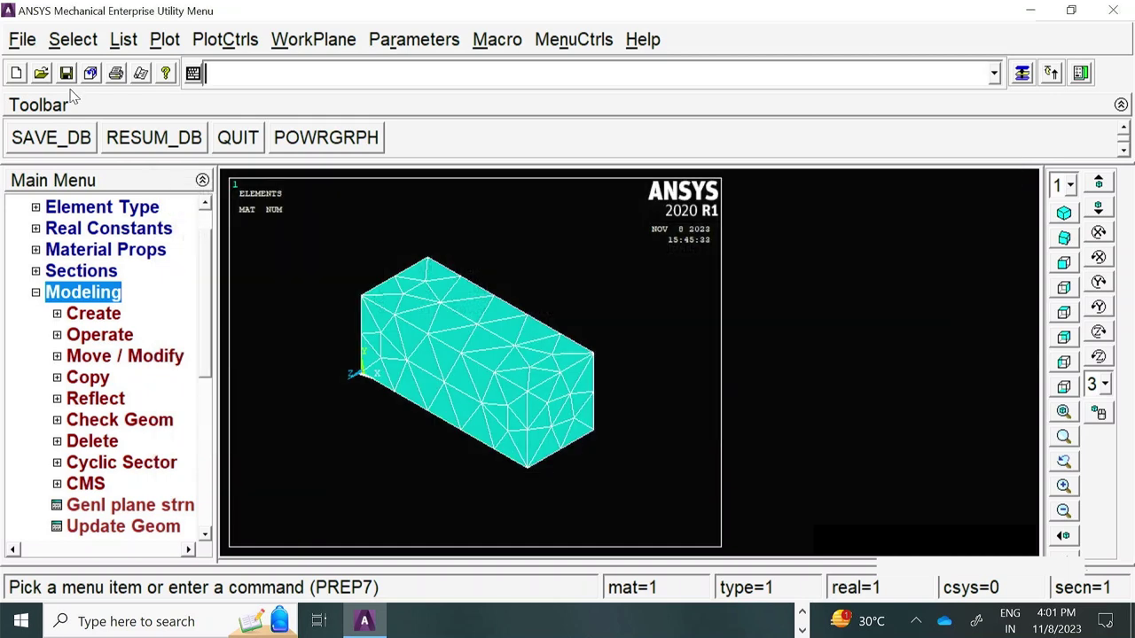
- List all selected volumes to review their areas, nodes and elements, and bring up the available meshing operations
left_click(128, 35)
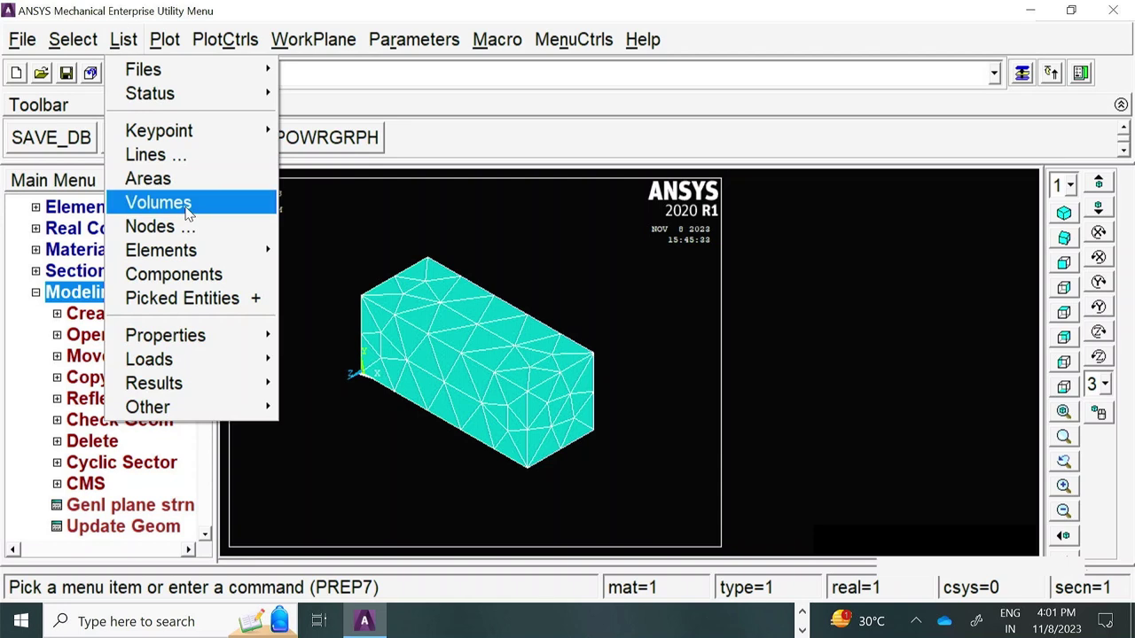
left_click(160, 203)
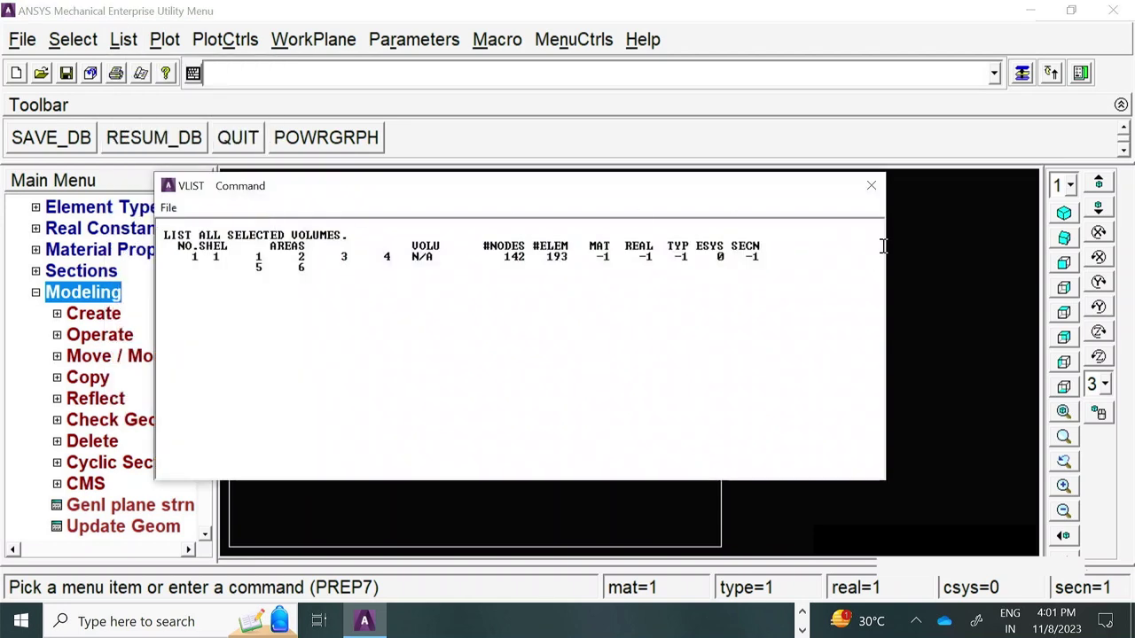
left_click_drag(886, 236, 806, 249)
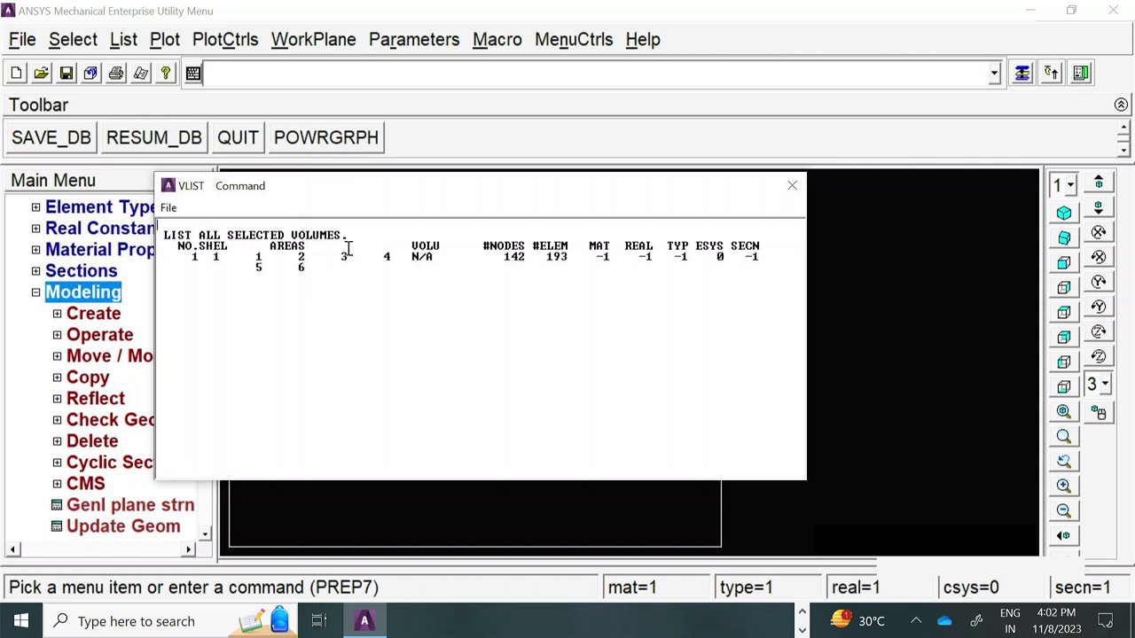
left_click(790, 185)
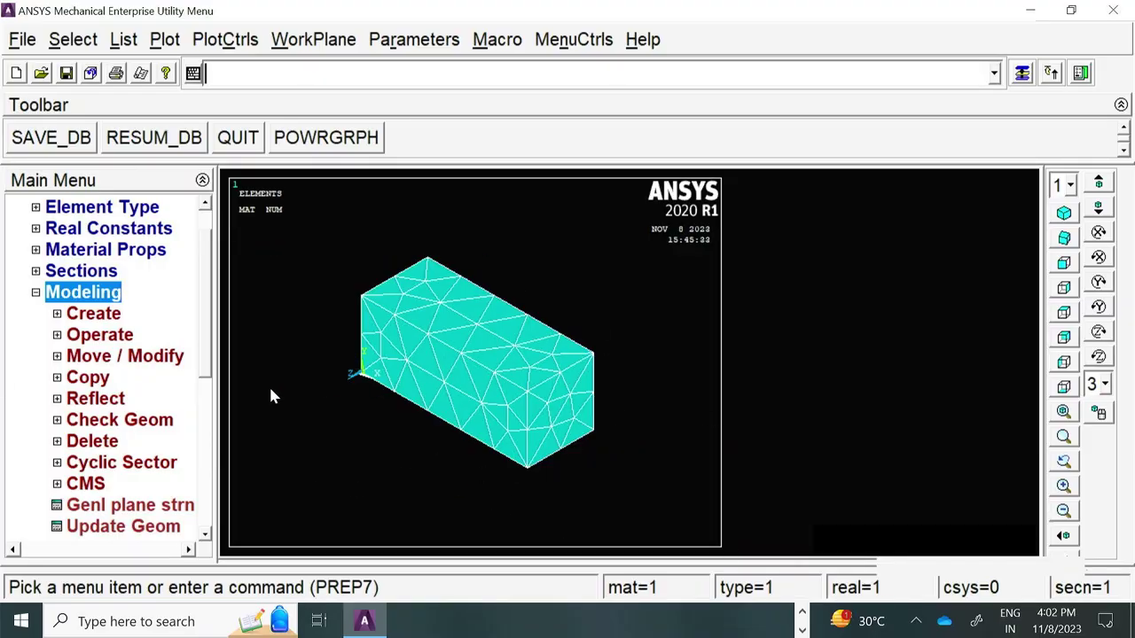
left_click(35, 292)
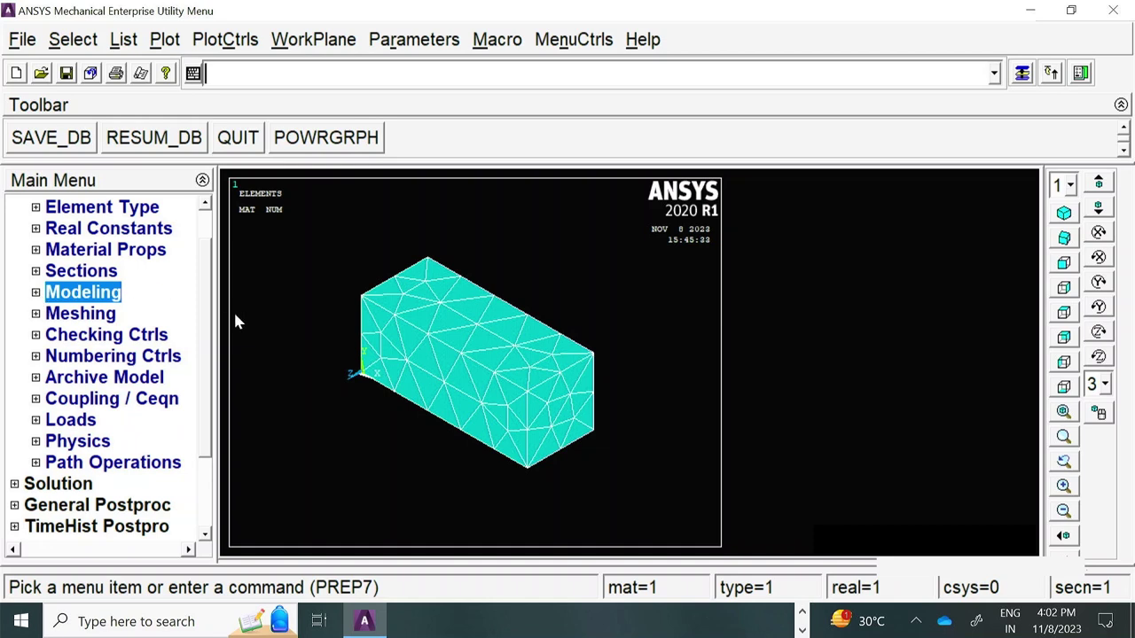
left_click(108, 316)
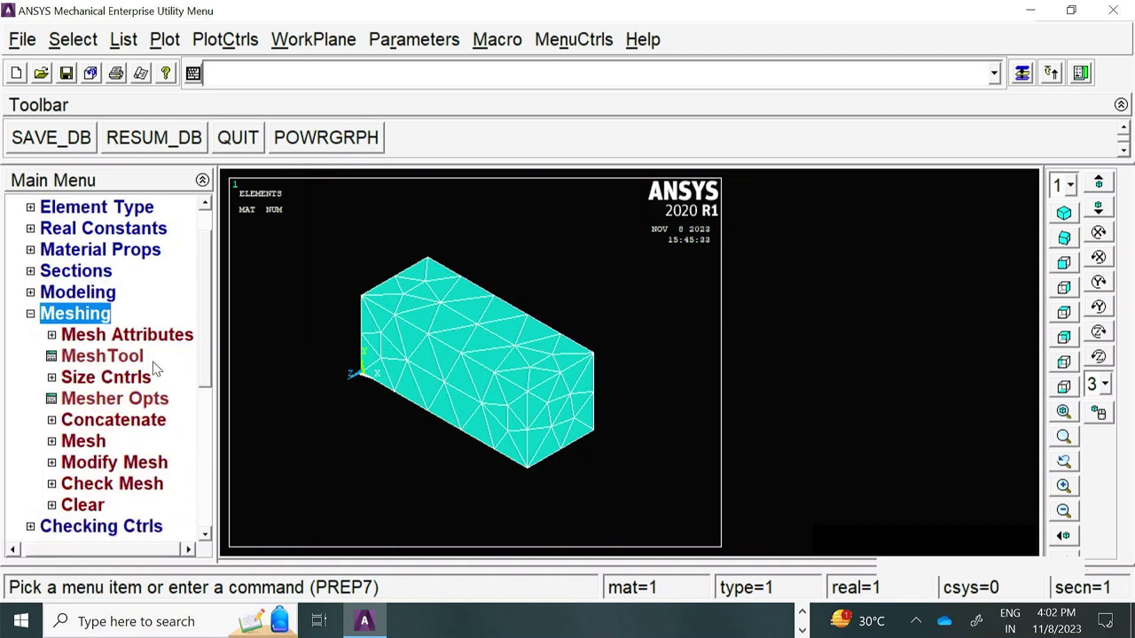
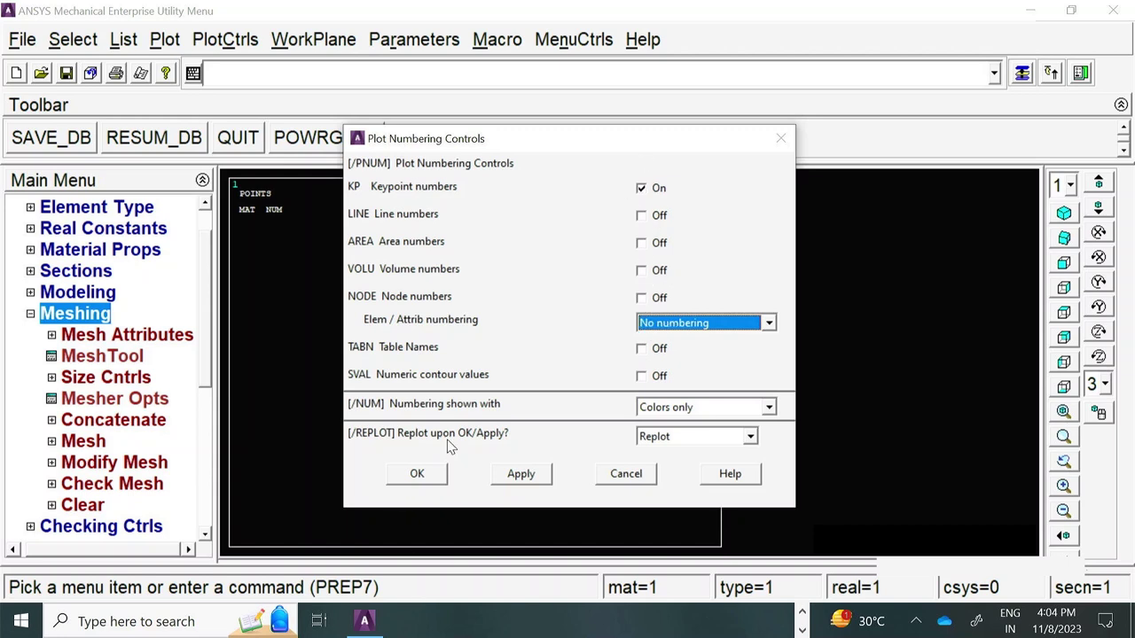
- Turn on keypoint numbering with no element or attribute numbering, and enable dynamic model rotation for the keypoint plot
left_click(430, 475)
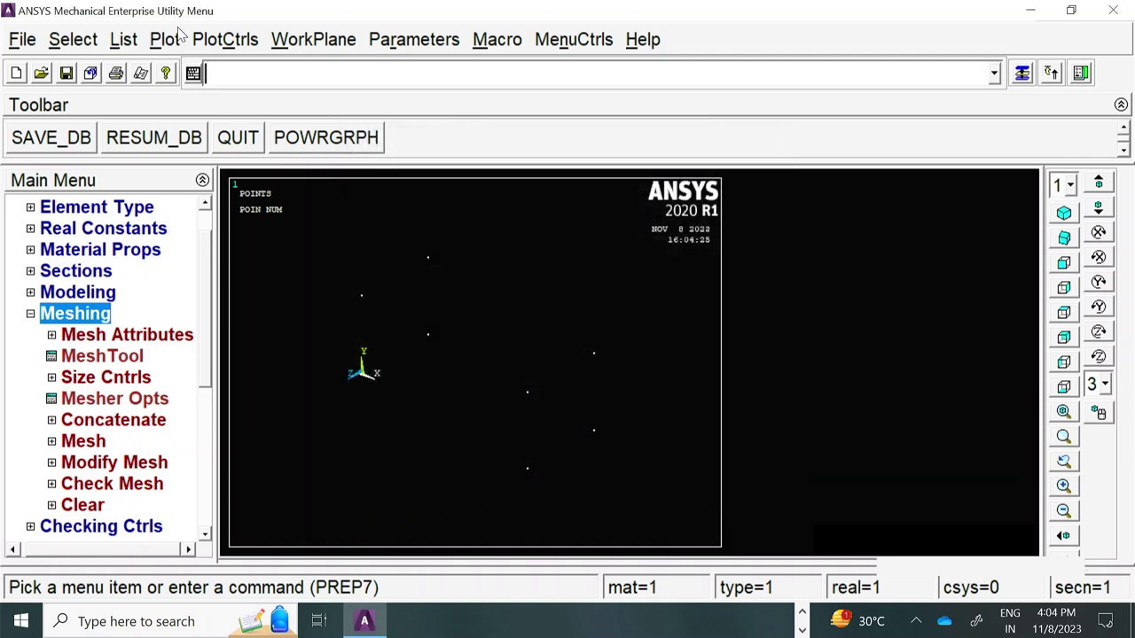
left_click(1099, 413)
left_click_drag(487, 328, 463, 317)
right_click_drag(463, 324, 499, 324)
- Set the plot numbering to be shown with colors and numbers and replot the keypoints
left_click(200, 39)
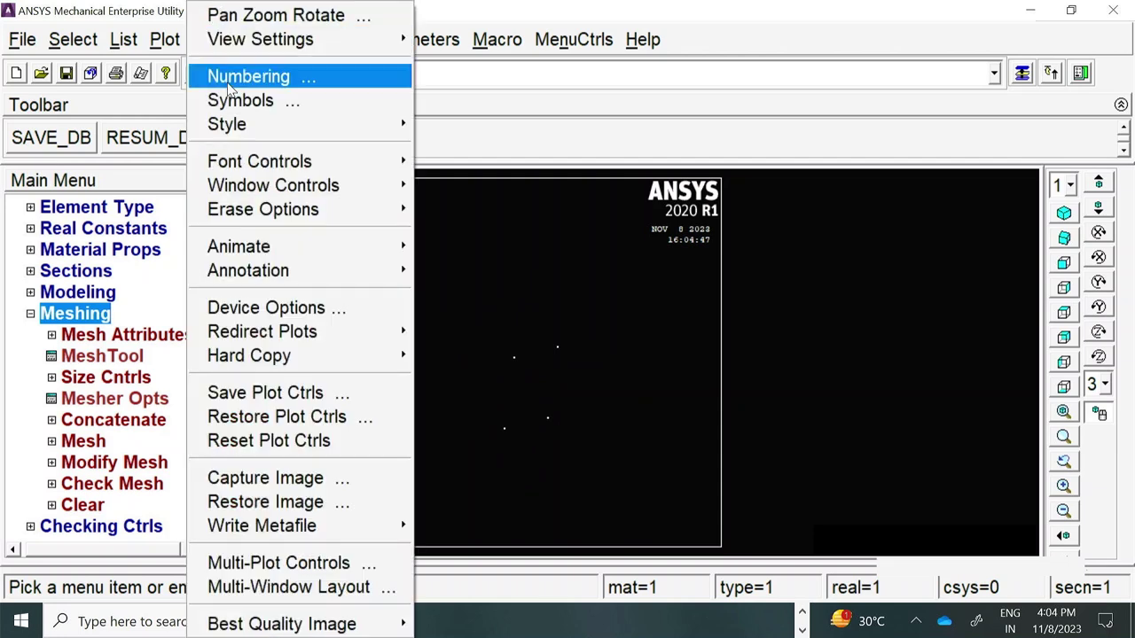
left_click(266, 76)
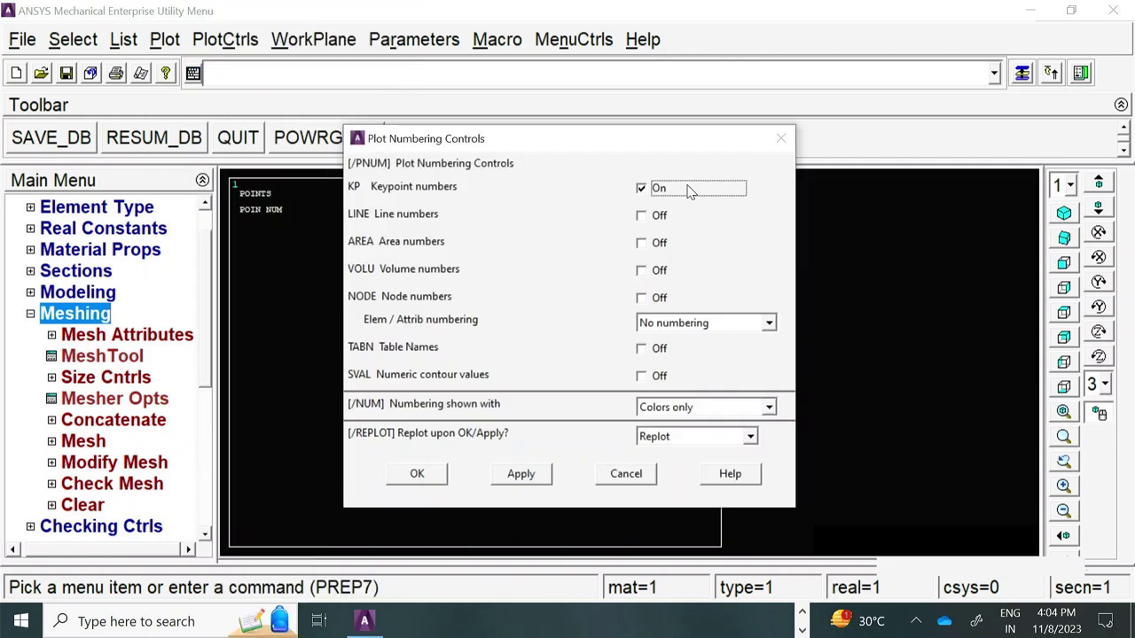
left_click(681, 406)
left_click(674, 423)
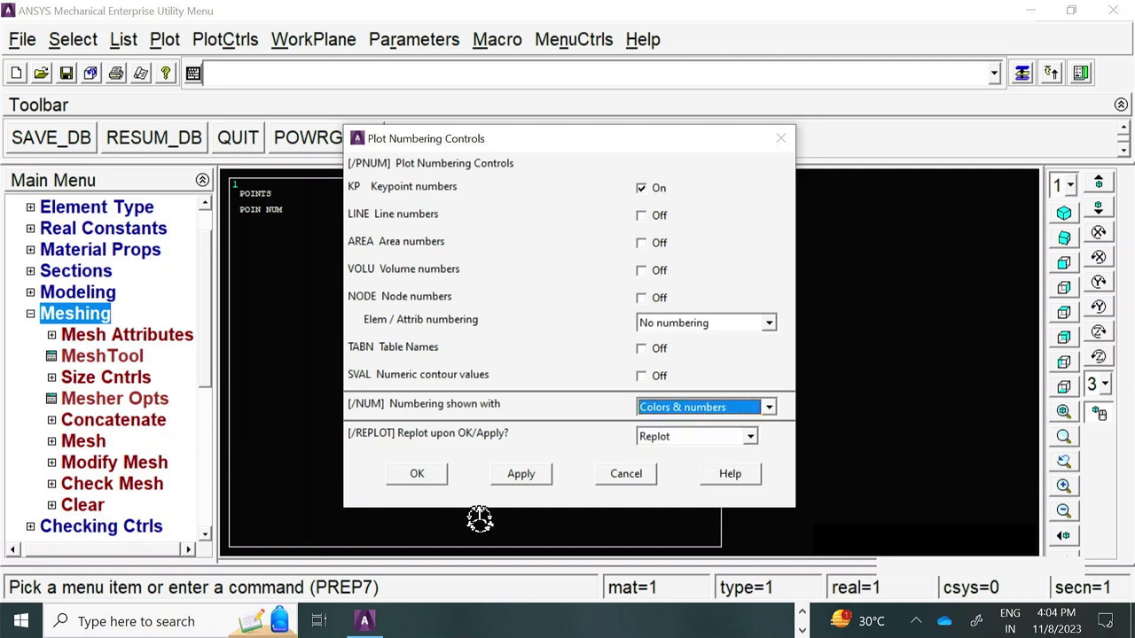
left_click(415, 475)
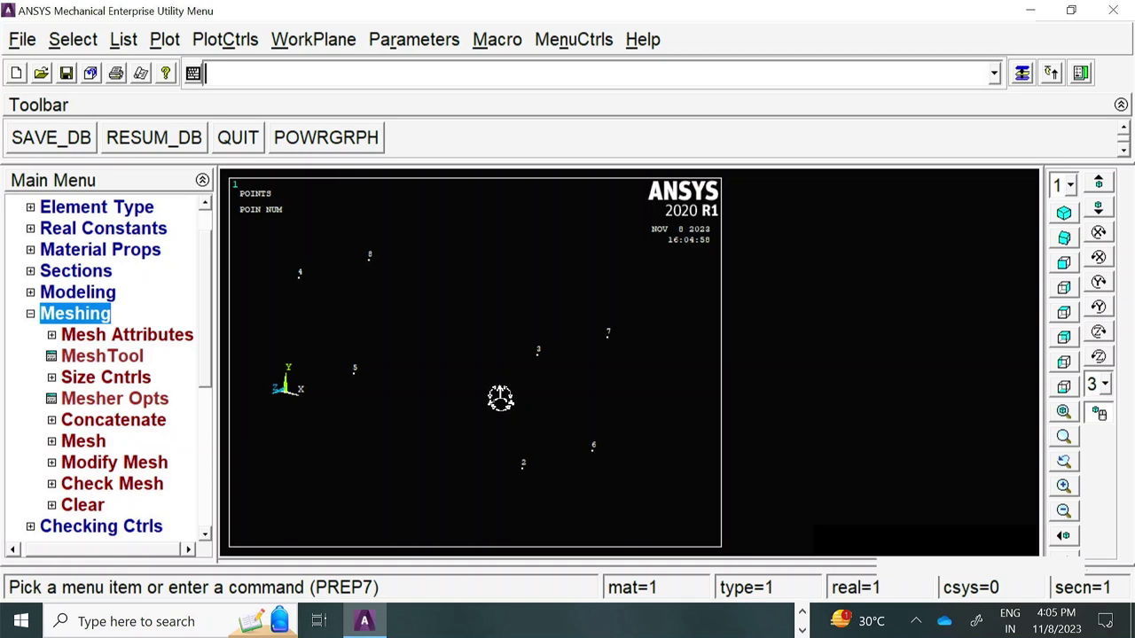
- Plot the block's lines and its areas to inspect them with the keypoint numbers
left_click(164, 39)
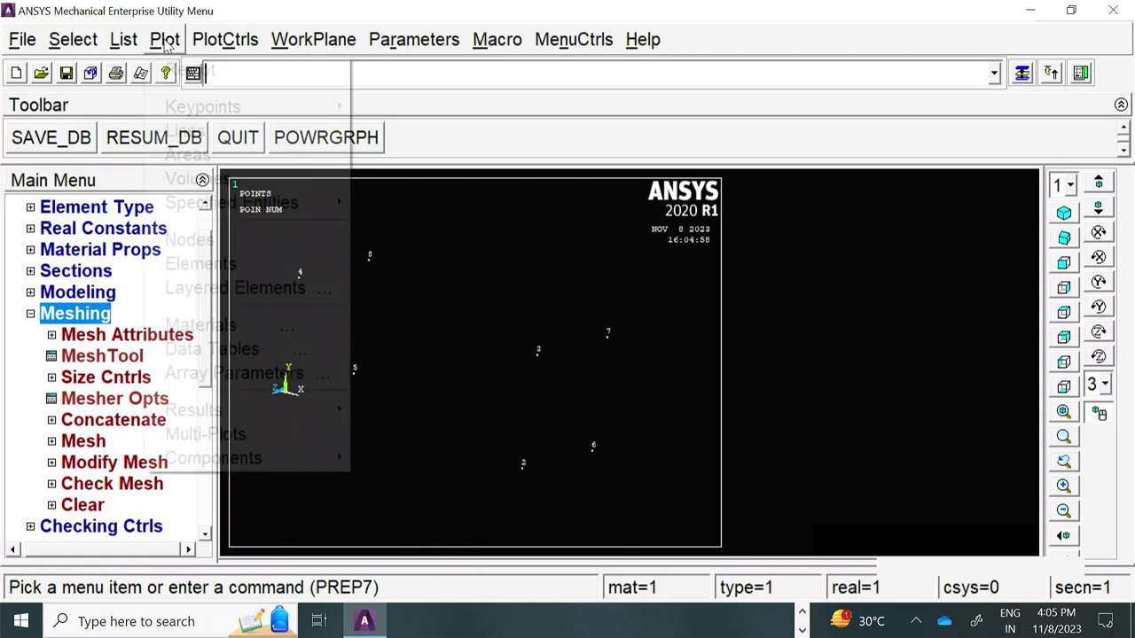
left_click(266, 131)
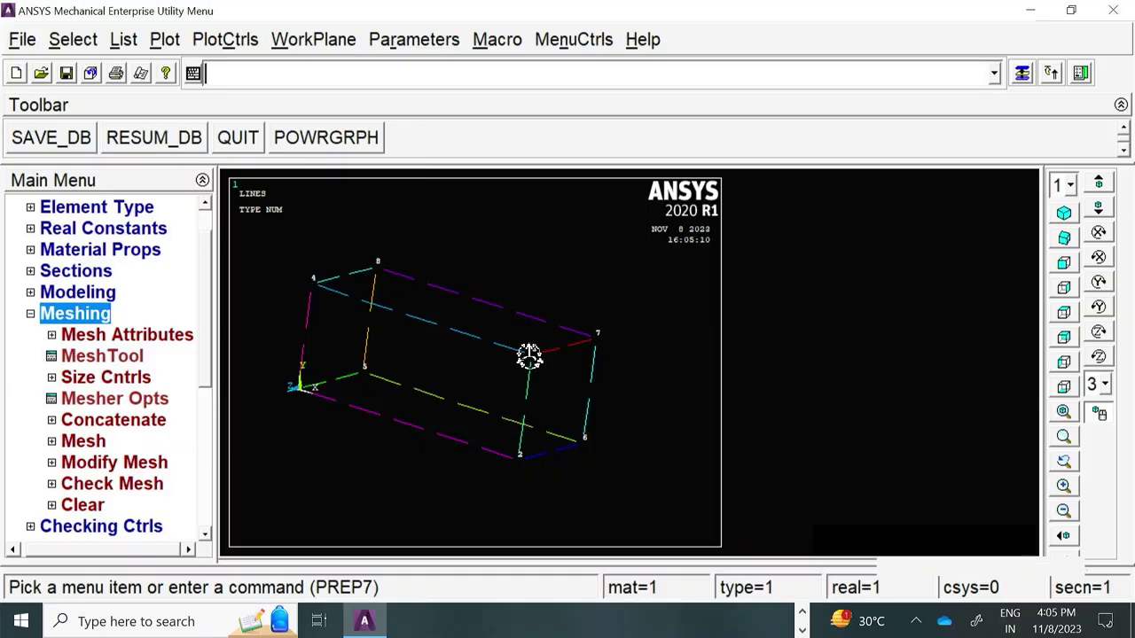
left_click(165, 39)
left_click(200, 154)
right_click_drag(391, 273, 425, 347, "ctrl")
- Plot the block's volume and inspect the solid from several angles
left_click(165, 39)
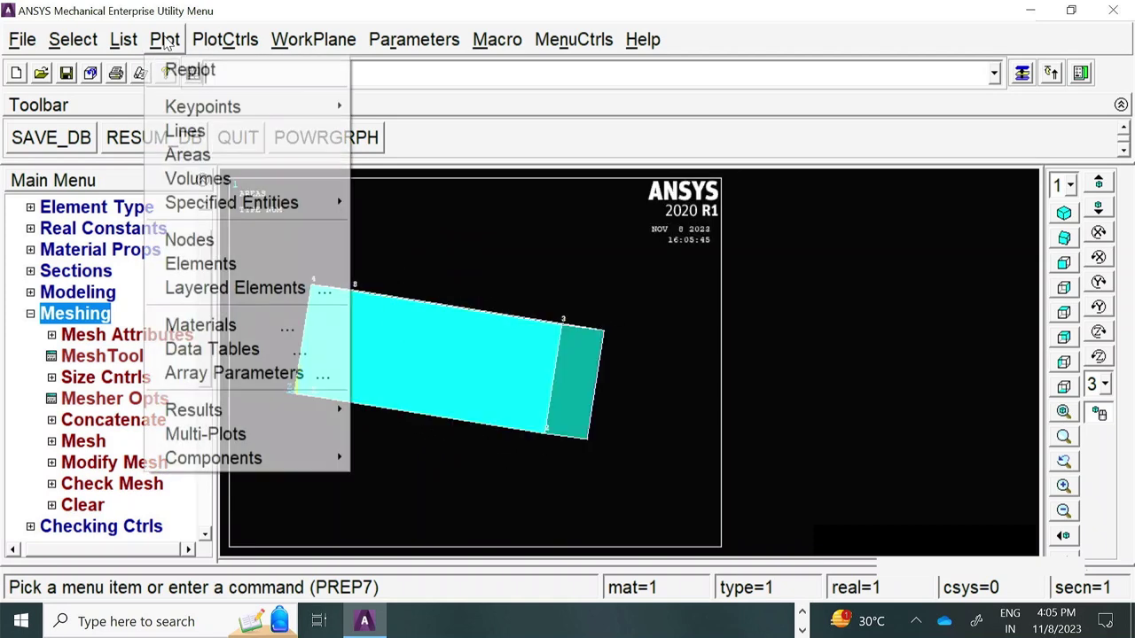
left_click(197, 178)
mouse_move(407, 332)
right_mouse_down("ctrl")
mouse_move(434, 310)
mouse_move(416, 312)
right_mouse_up("ctrl")
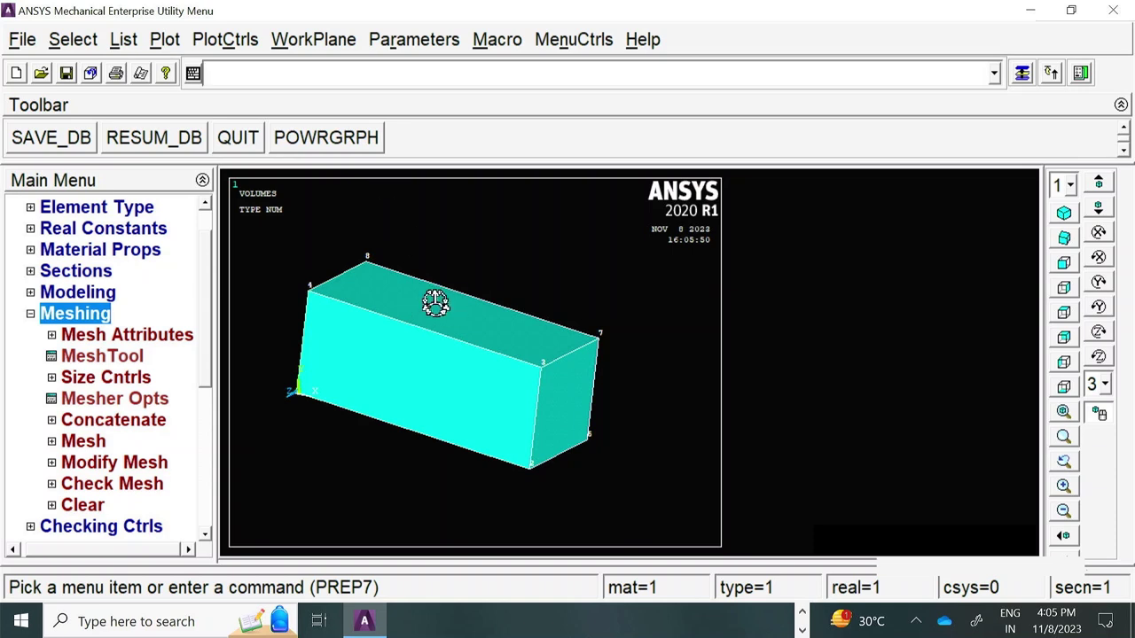
left_click_drag(396, 347, 409, 333, "ctrl")
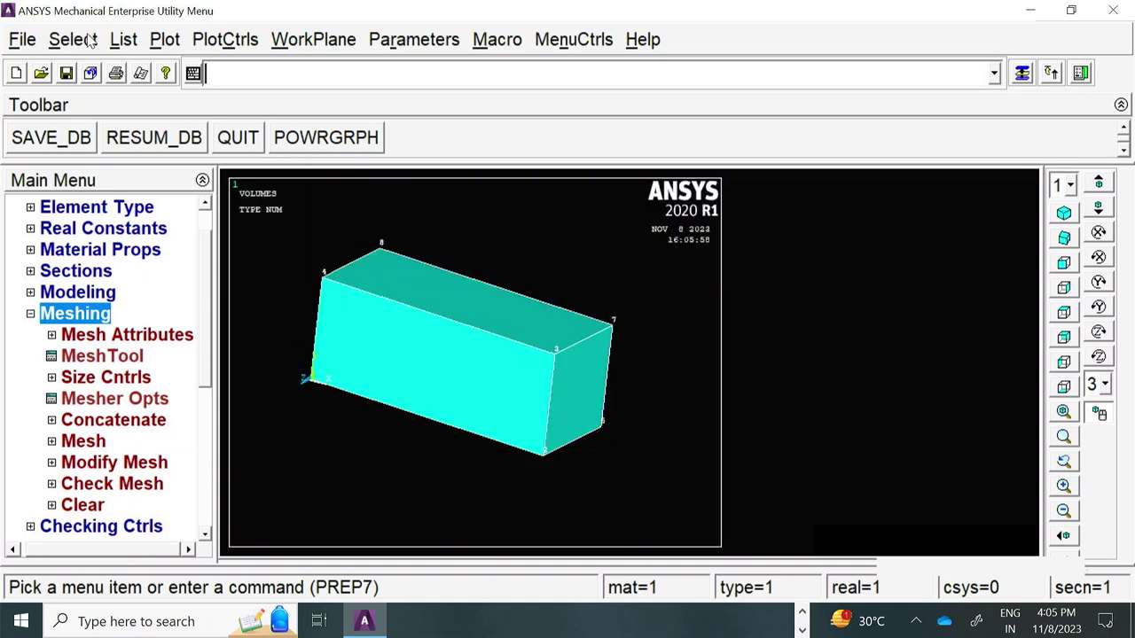
- Plot the meshed block's elements and its nodes to inspect the mesh
left_click(159, 40)
left_click(217, 262)
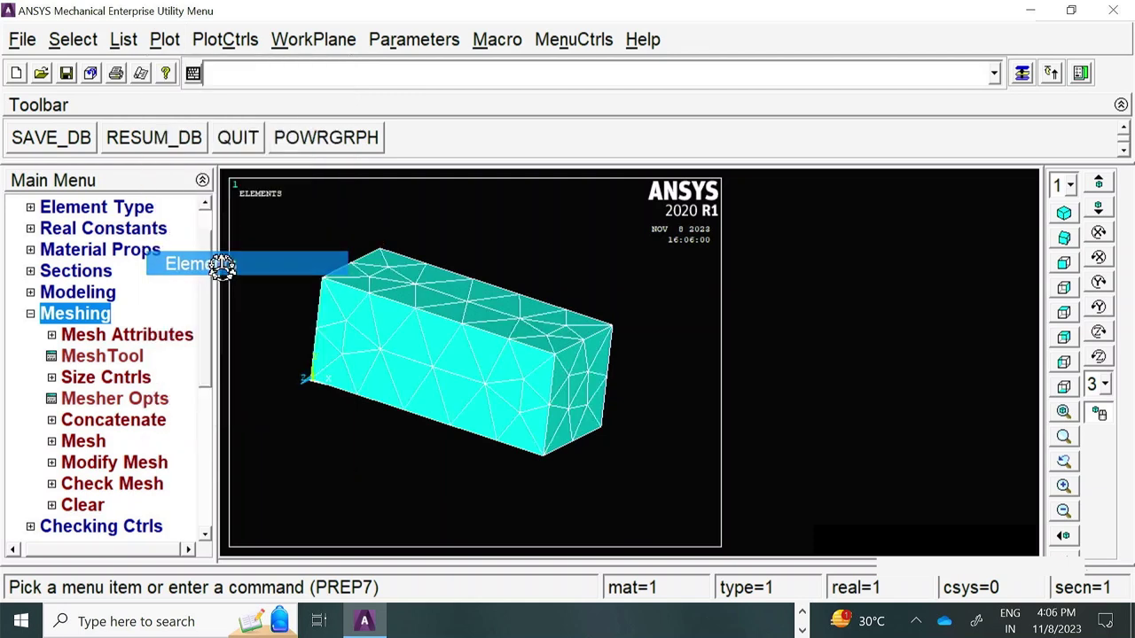
right_click_drag(552, 295, 372, 265, "ctrl")
left_click(173, 42)
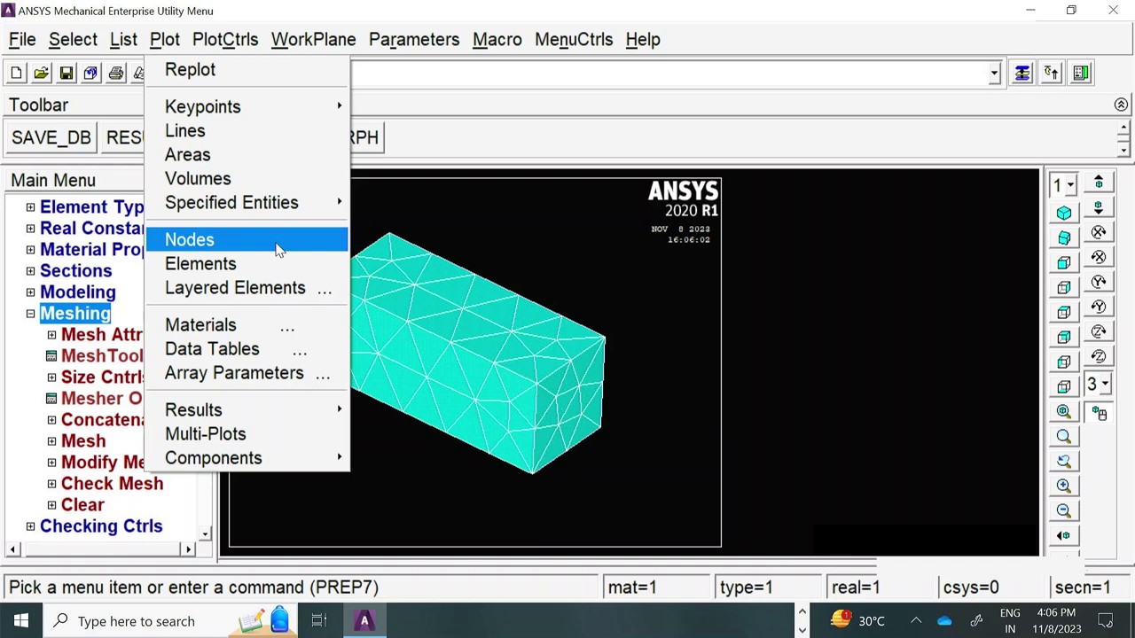
left_click(280, 241)
right_click_drag(519, 433, 517, 375, "ctrl")
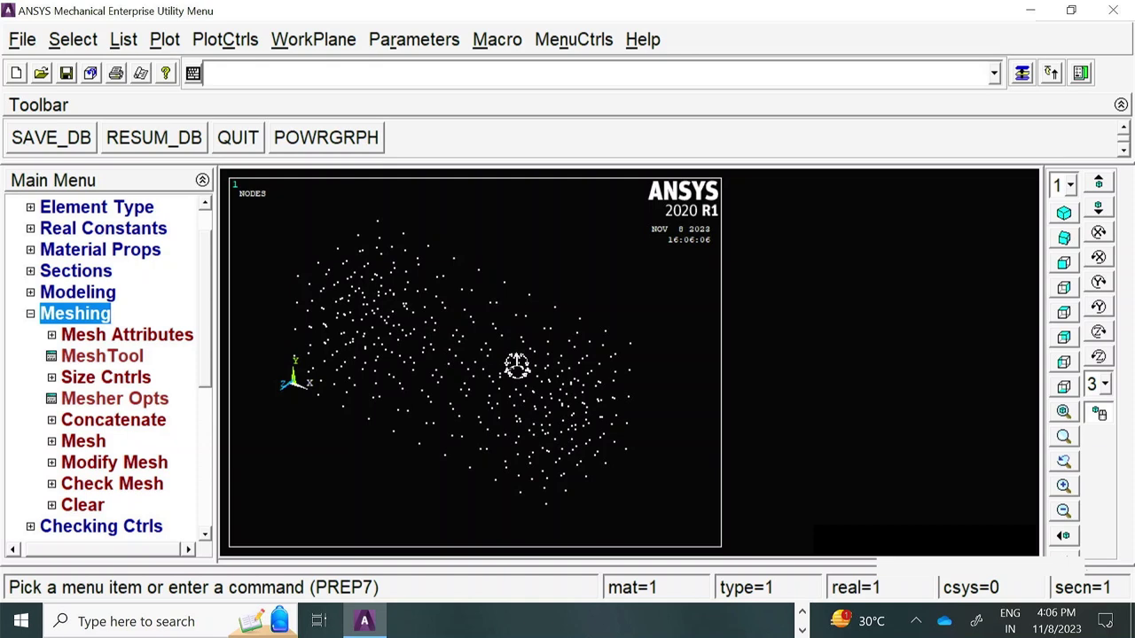
- List all selected nodes with coordinates and angles, sorted by node number, and review the listing to its end
left_click(133, 42)
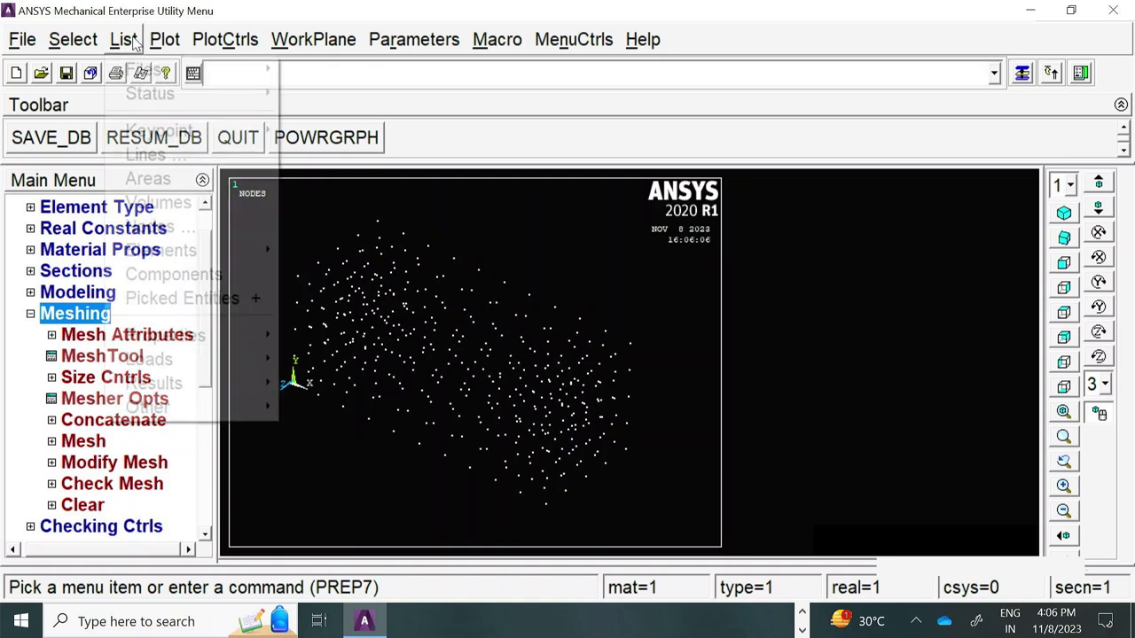
left_click(161, 229)
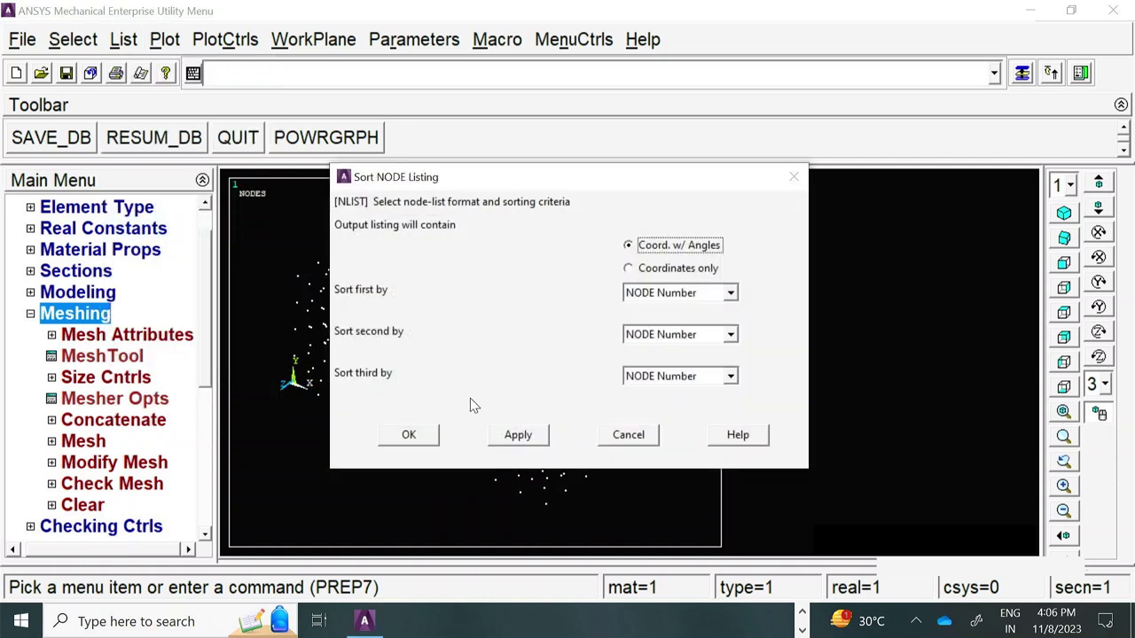
left_click(404, 437)
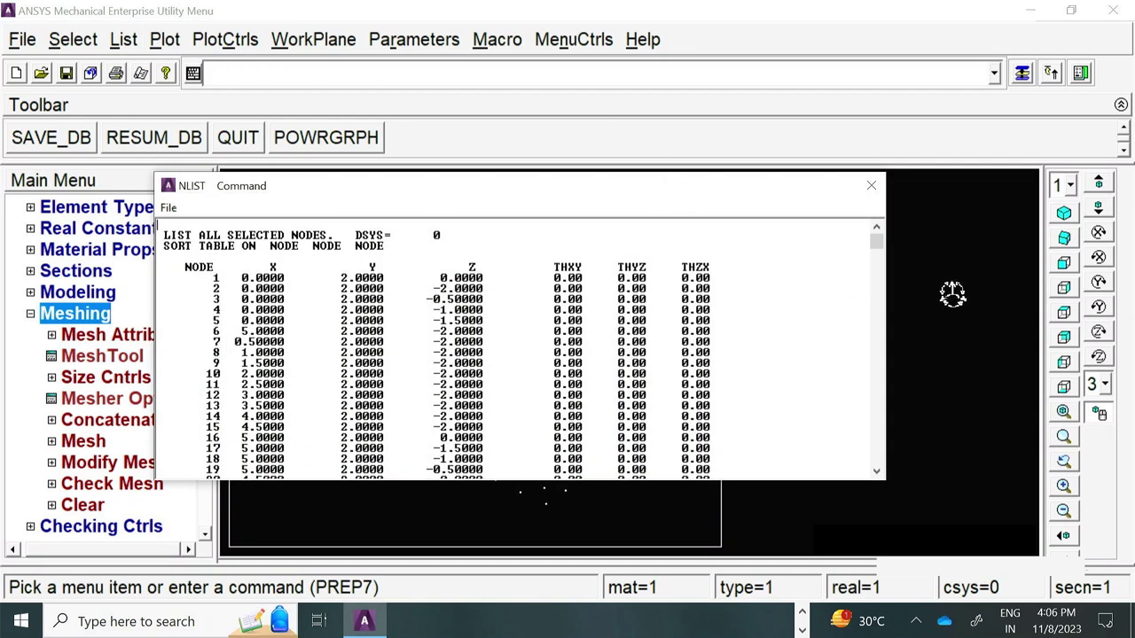
left_click_drag(876, 244, 875, 456)
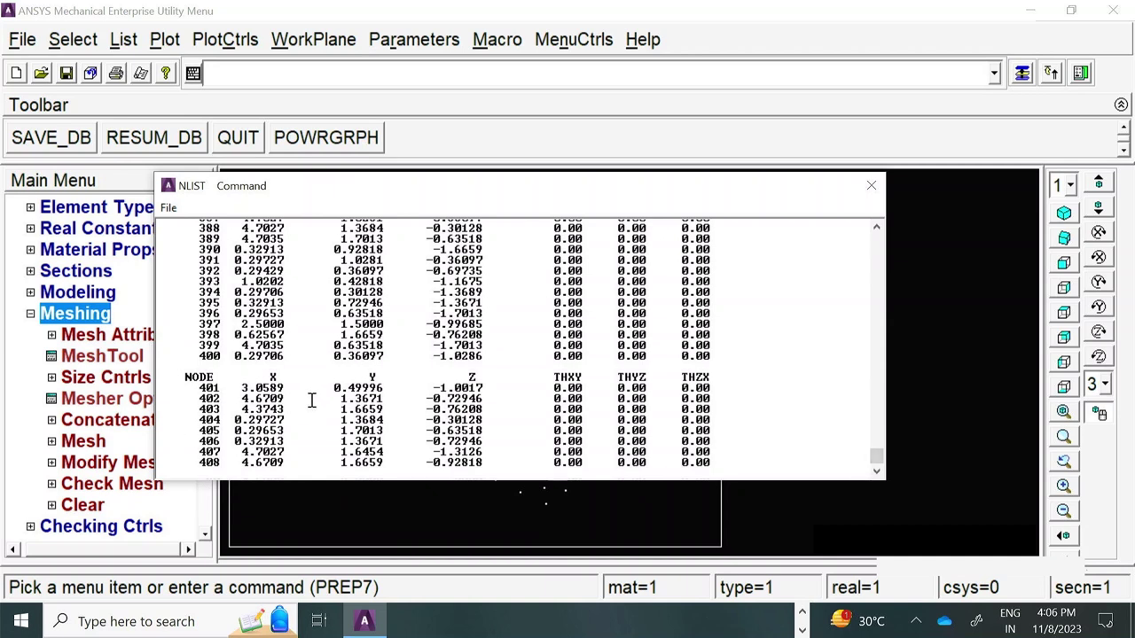
left_click(871, 186)
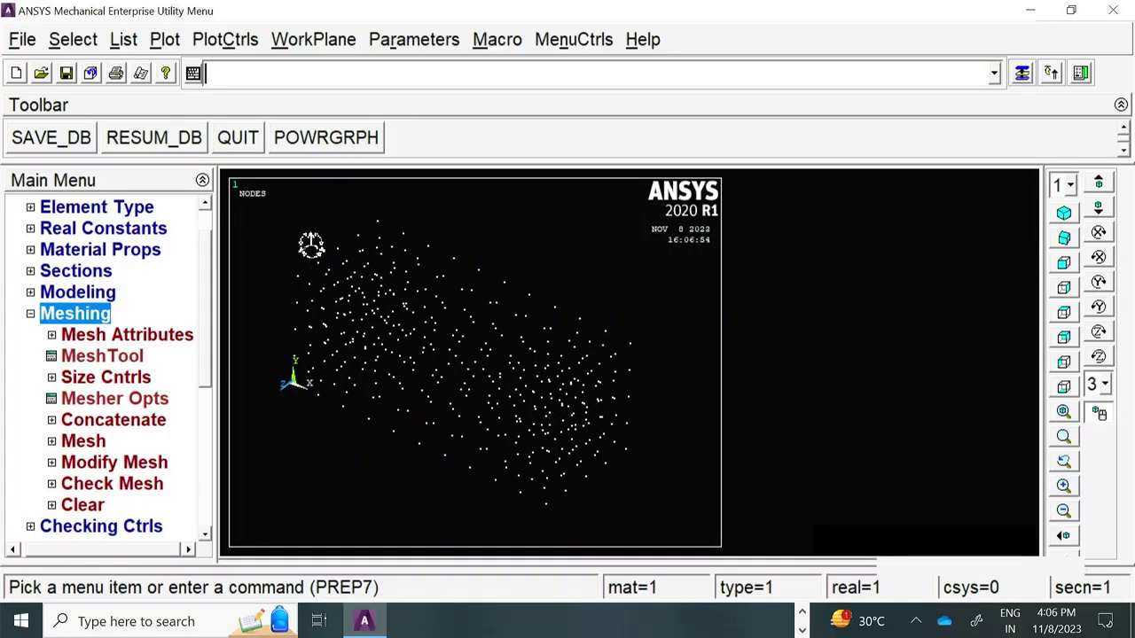
- Review the MeshTool size controls and volume mesh settings, and plot the block's elements
left_click(102, 355)
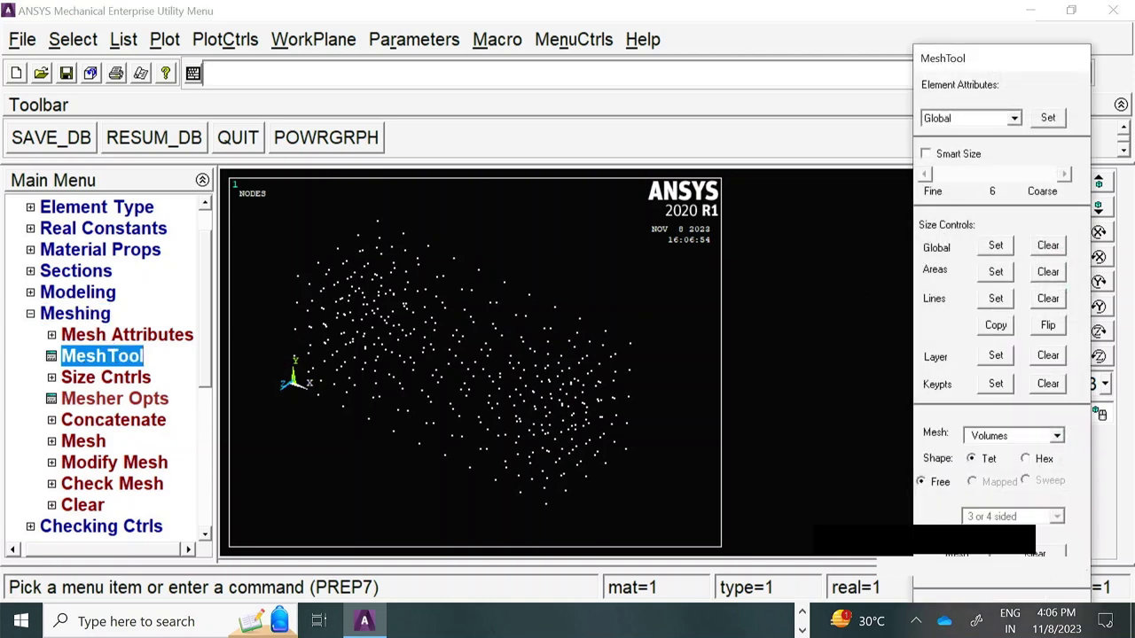
left_click_drag(970, 59, 970, 15)
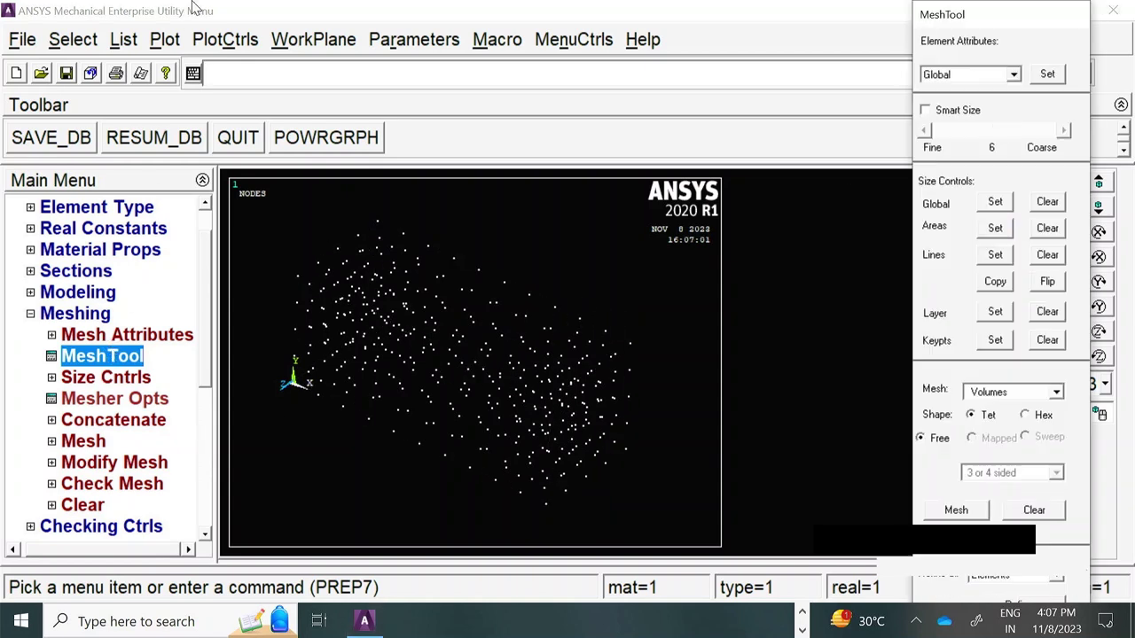
left_click_drag(937, 28, 904, 62)
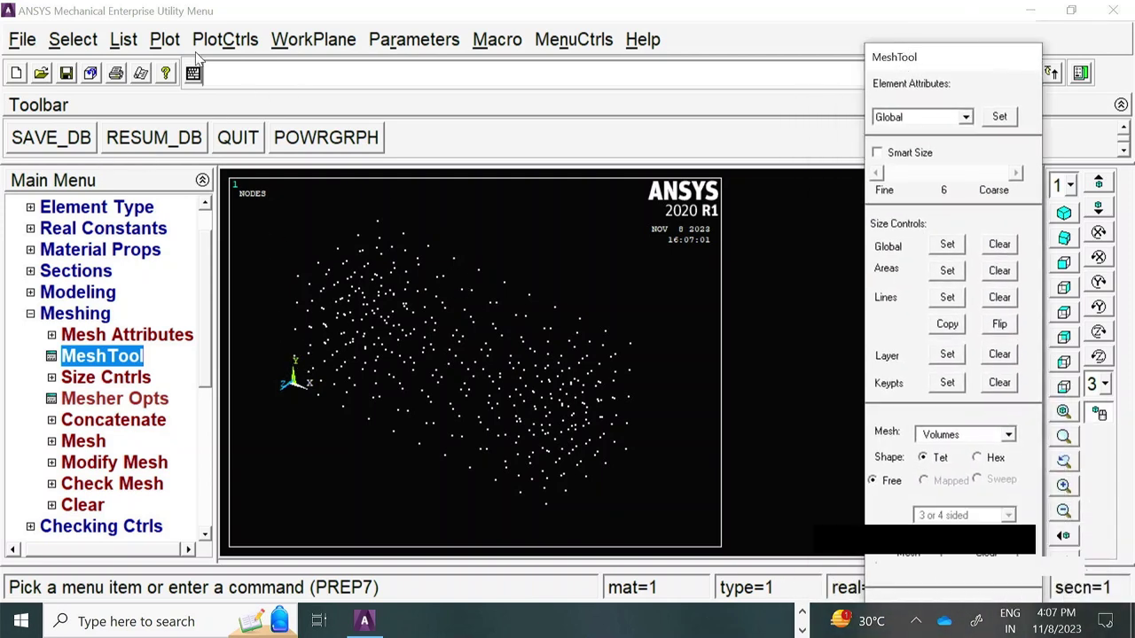
left_click(168, 39)
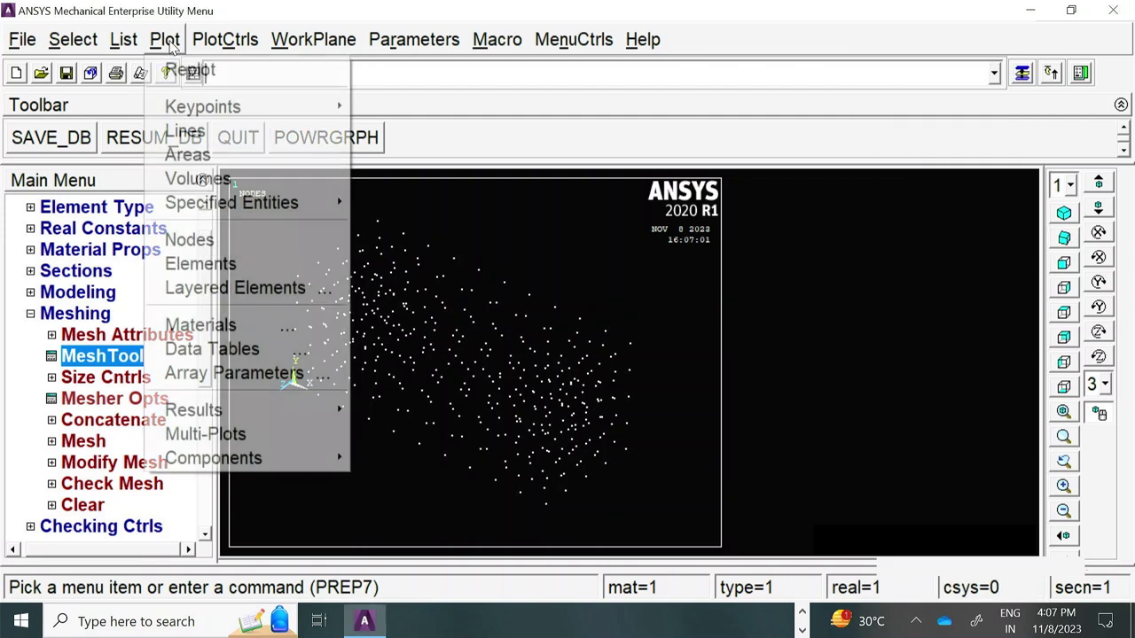
left_click(242, 262)
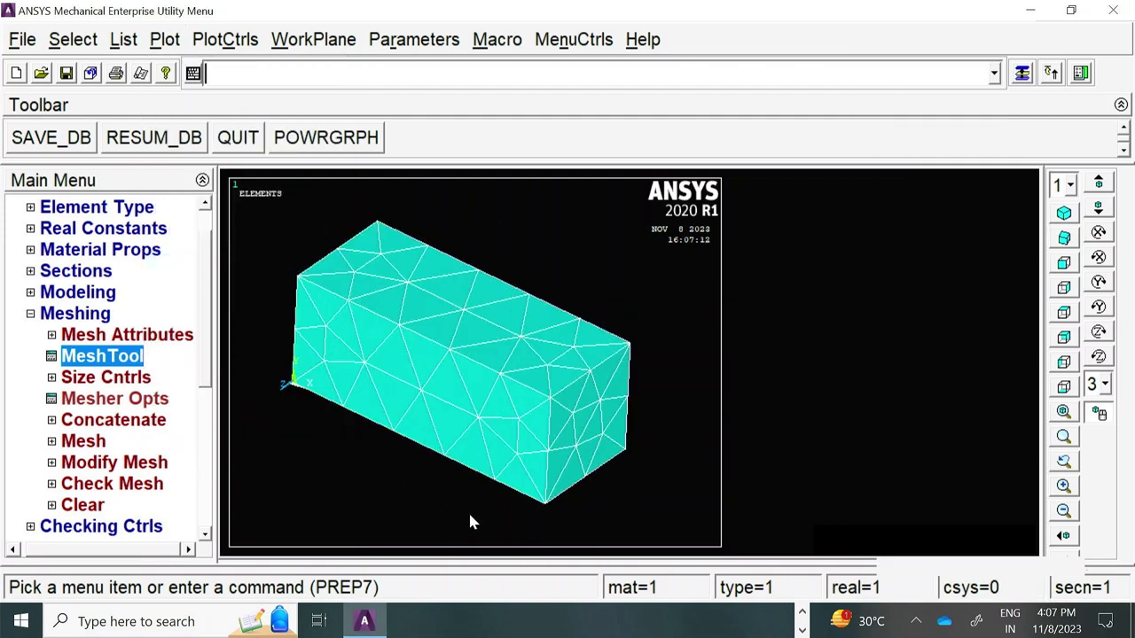
- Expand the preprocessor's Loads category and its Define Loads operations, widening the command tree slightly
left_click(31, 314)
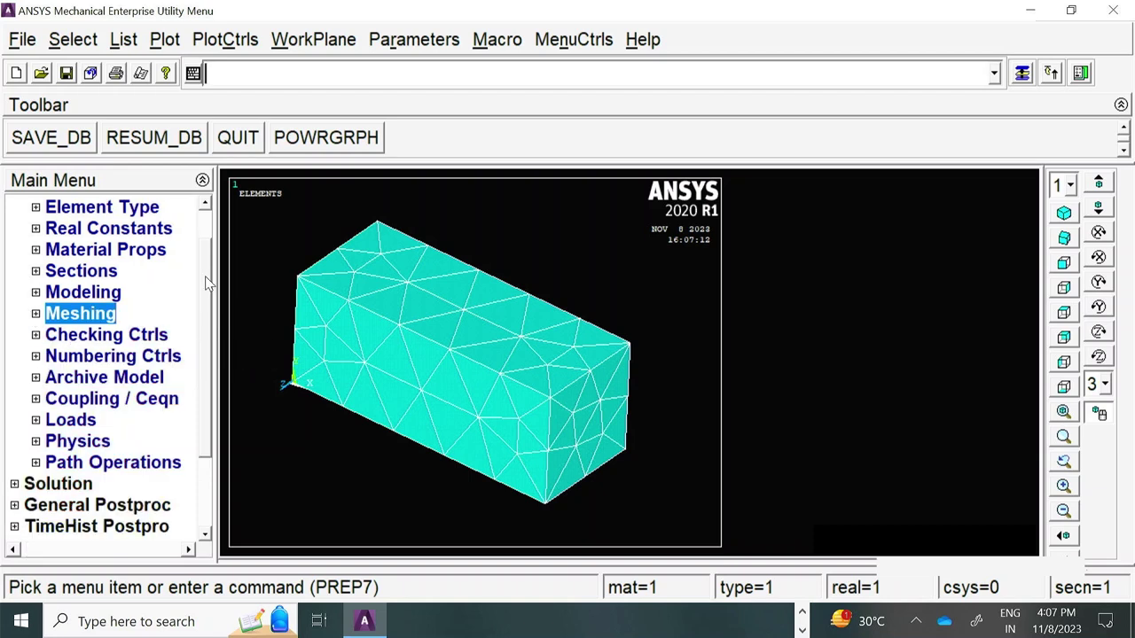
scroll(217, 302, "down", 2)
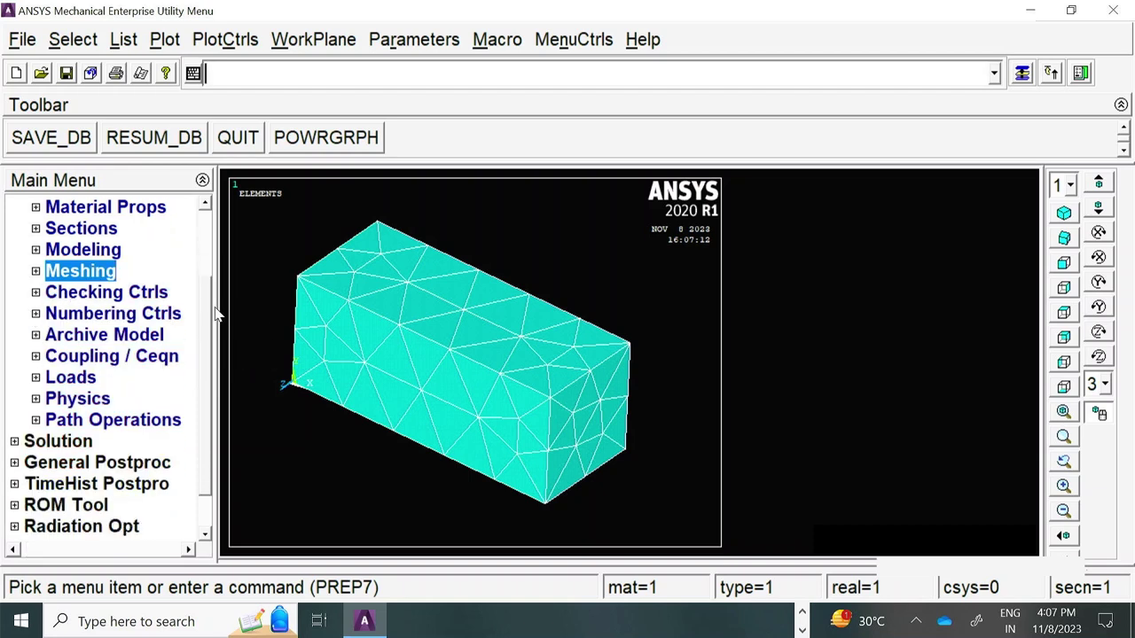
left_click(71, 379)
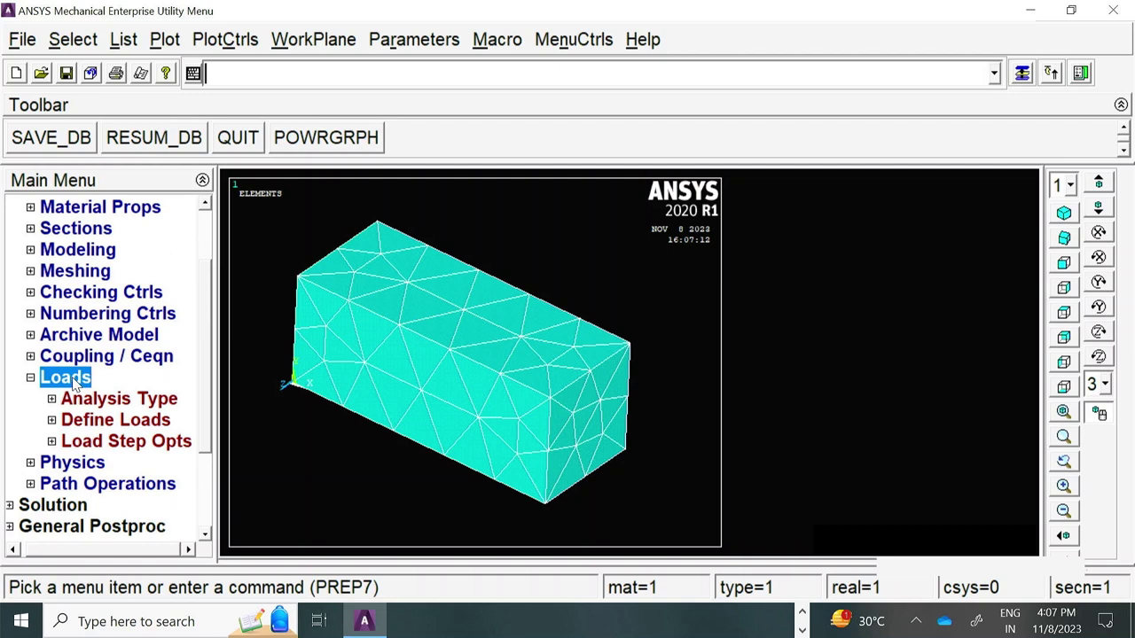
right_click_drag(558, 406, 468, 328, "ctrl")
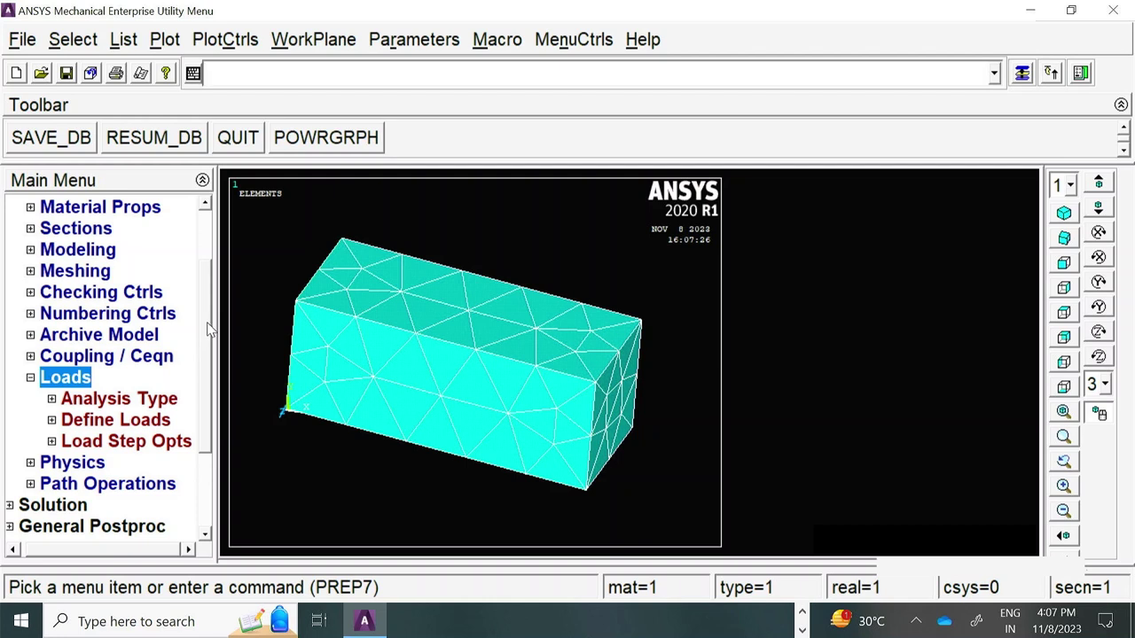
mouse_move(210, 330)
left_mouse_down()
mouse_move(210, 393)
mouse_move(216, 331)
left_mouse_up()
left_click_drag(220, 309, 226, 309)
left_click(94, 420)
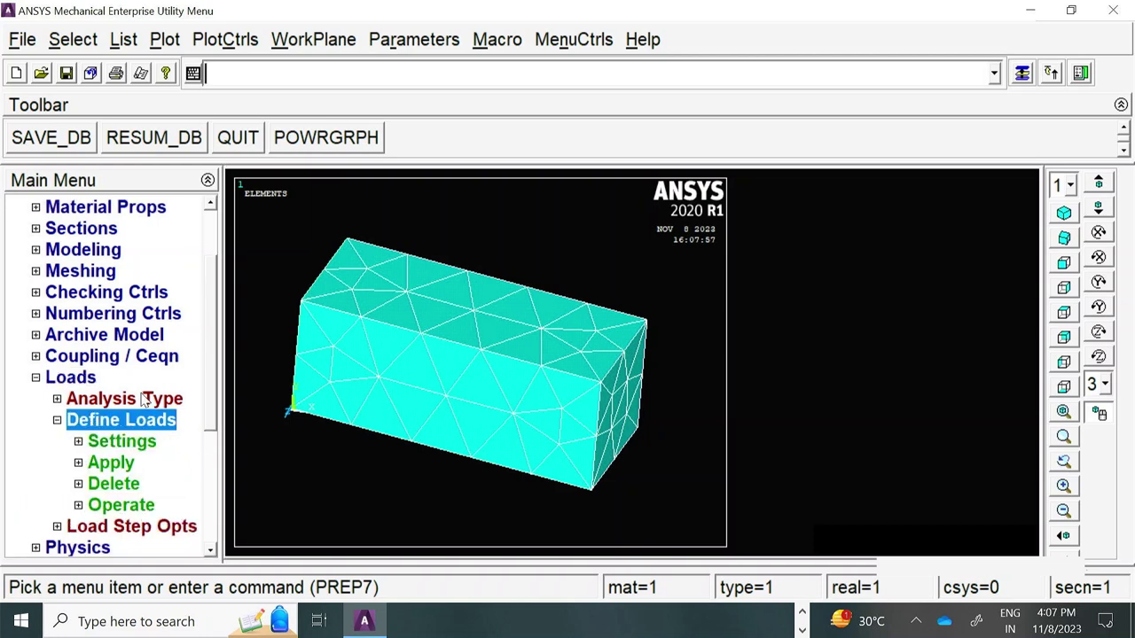
- Delete the structural displacement constraints for All DOF on all areas of the block
left_click(125, 487)
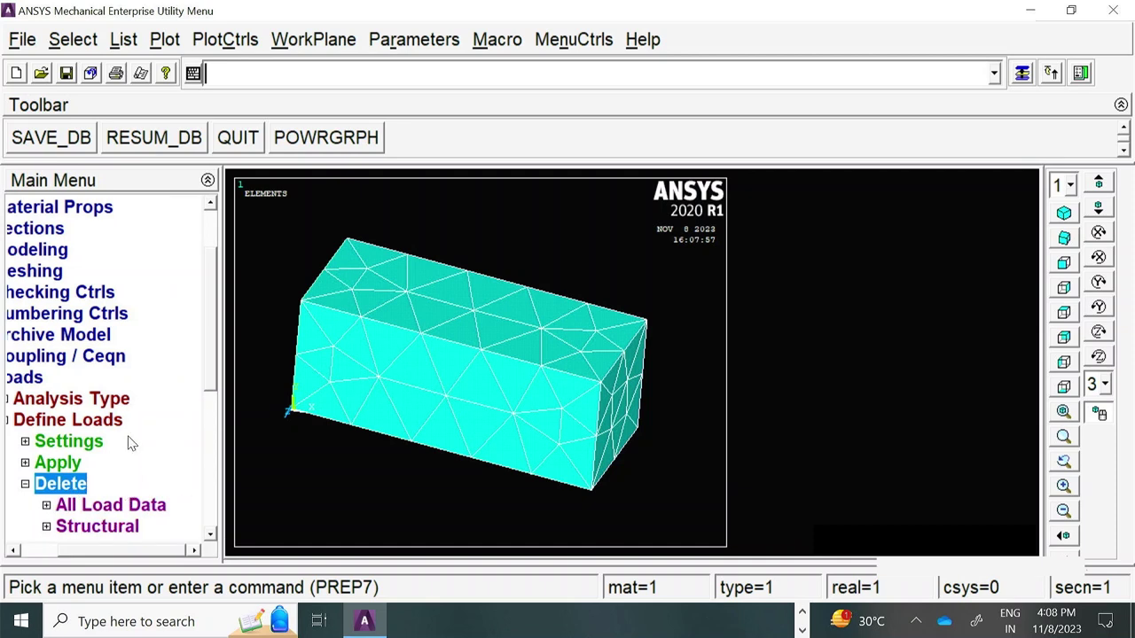
scroll(113, 418, "down", 3)
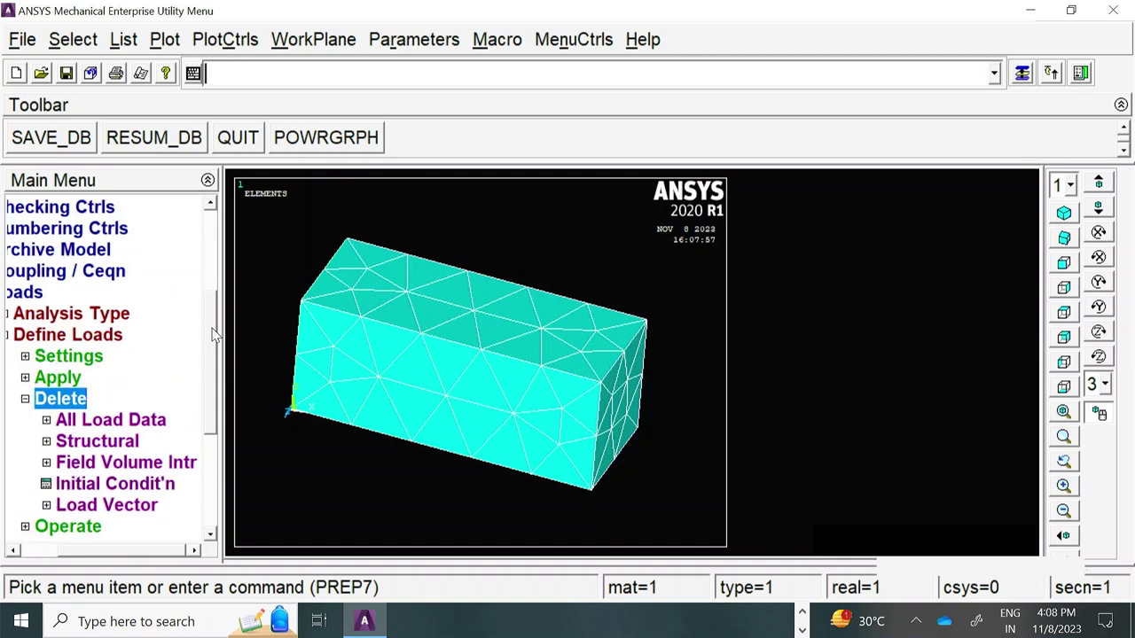
left_click(98, 380)
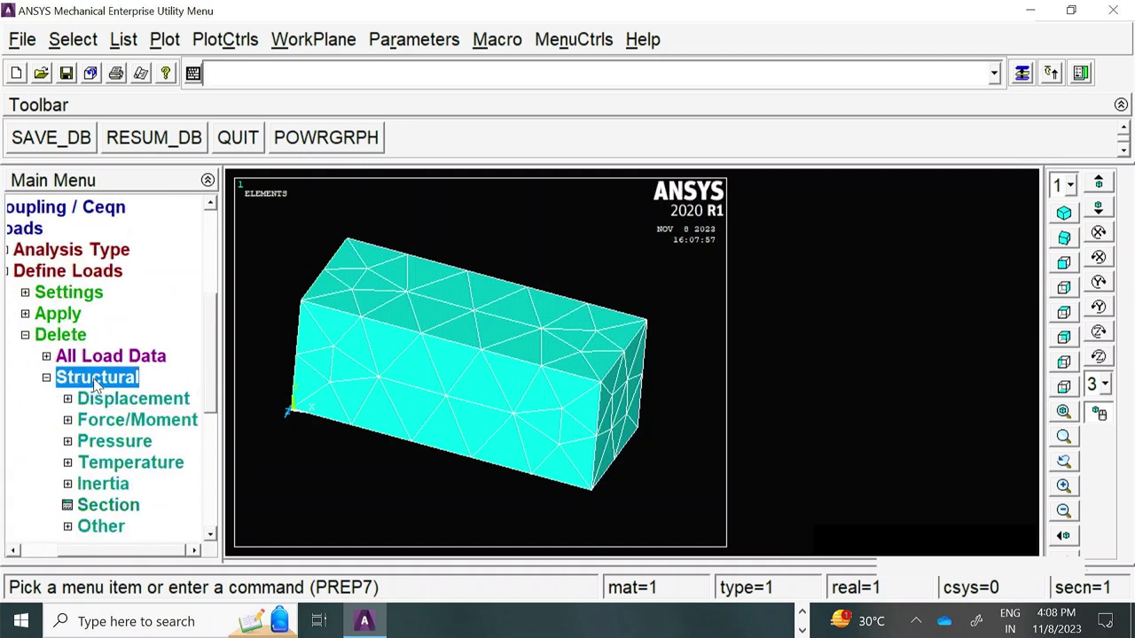
left_click(100, 401)
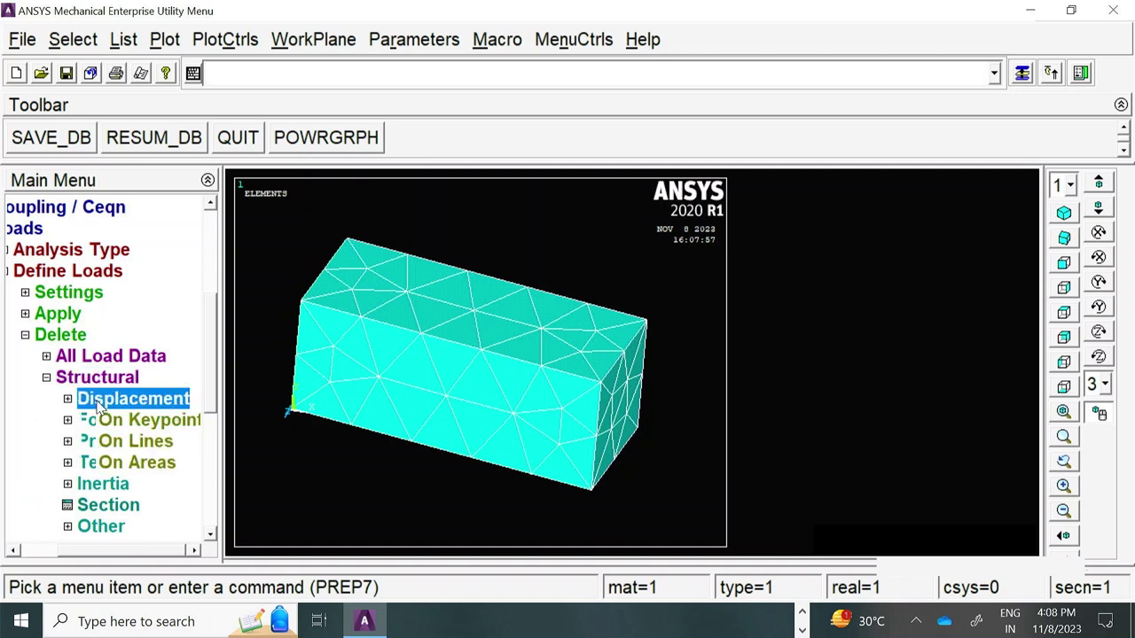
left_click(94, 470)
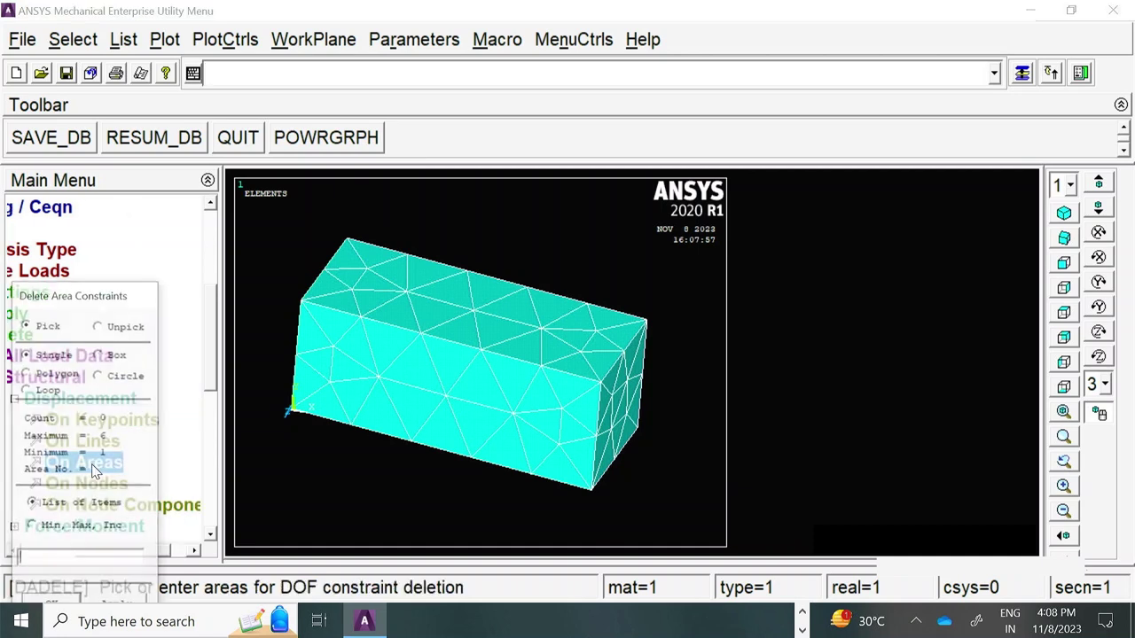
left_click_drag(97, 224, 126, 143)
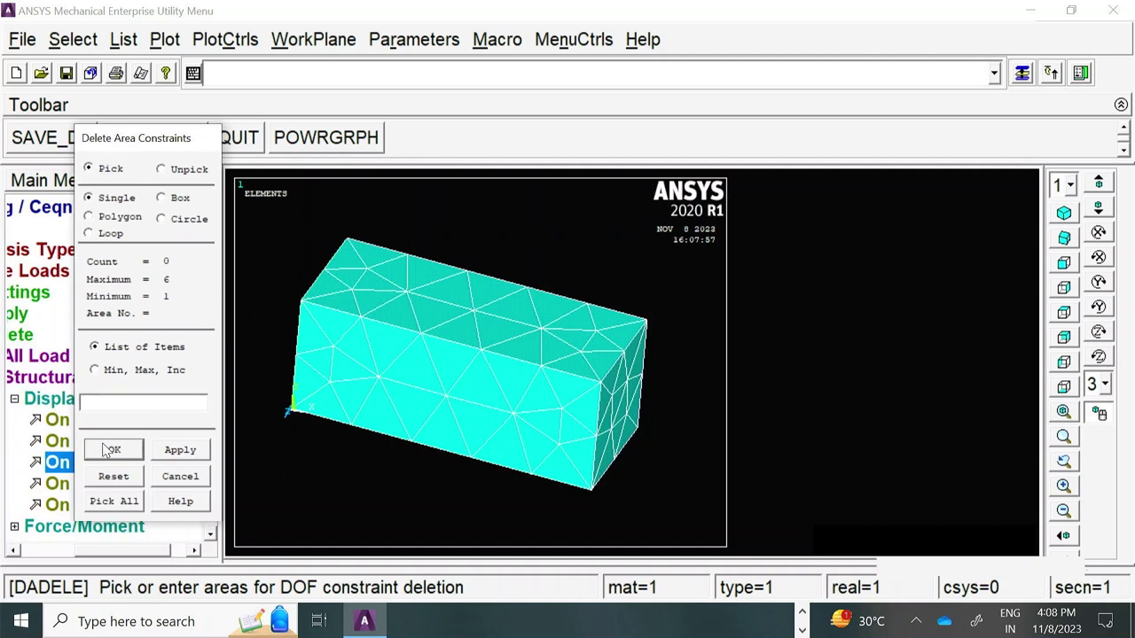
left_click(115, 502)
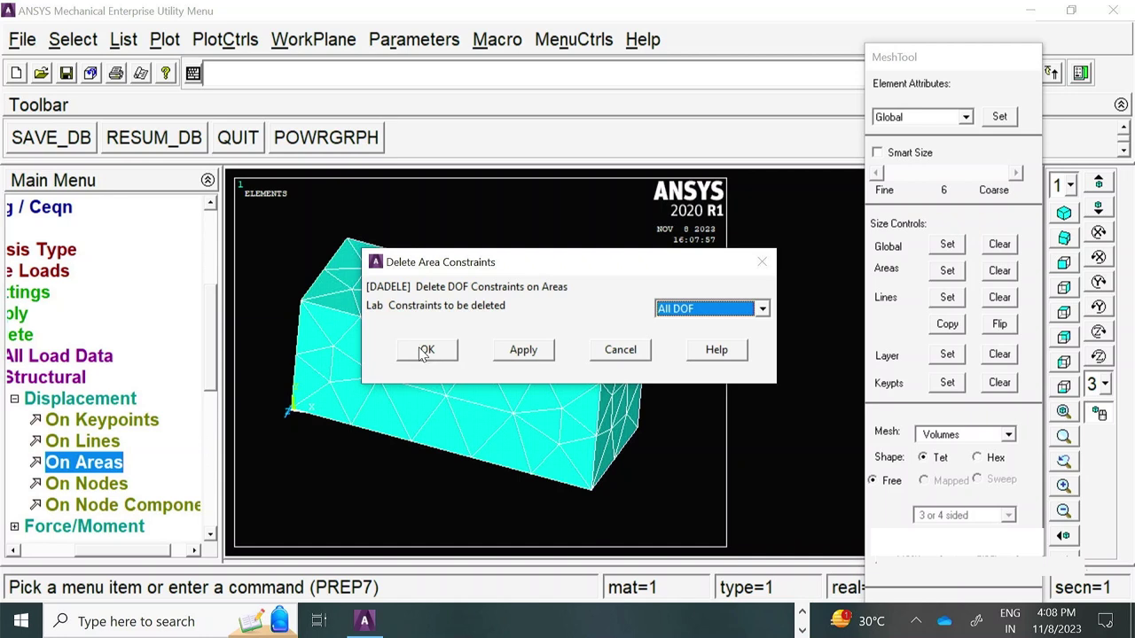
left_click(425, 350)
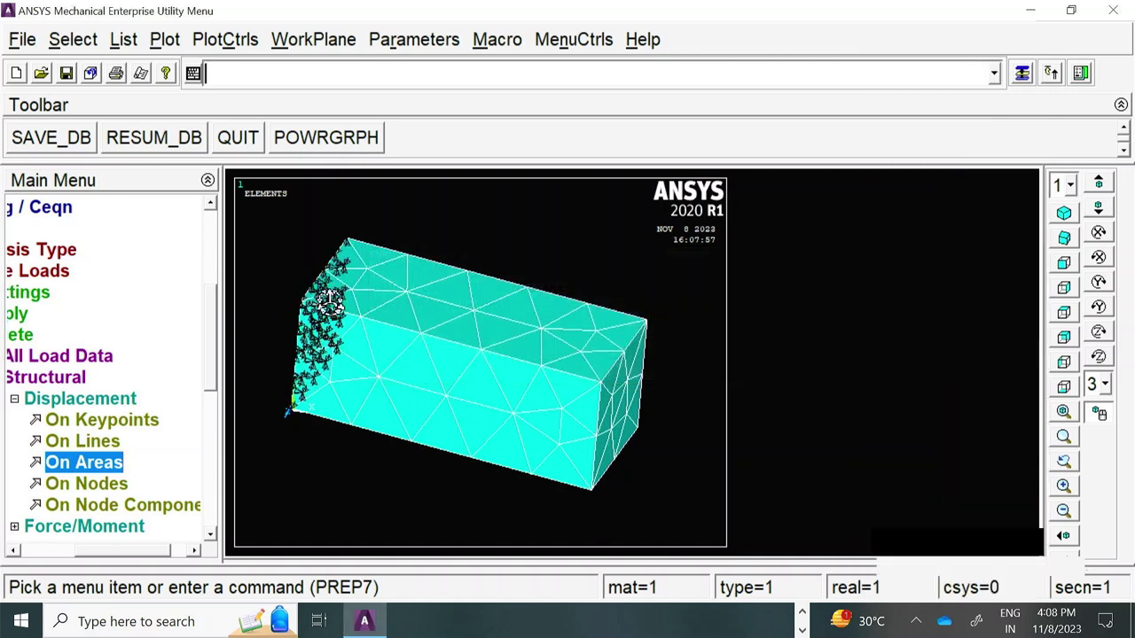
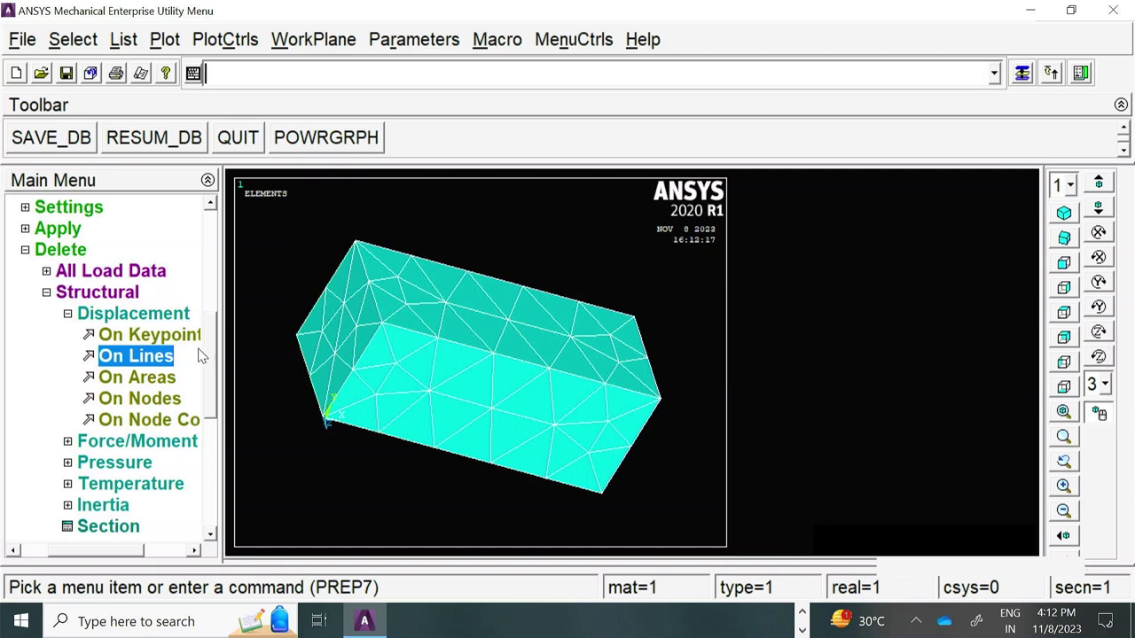
- Delete the All DOF displacement constraints on two picked keypoints at the block's far end
left_click(165, 337)
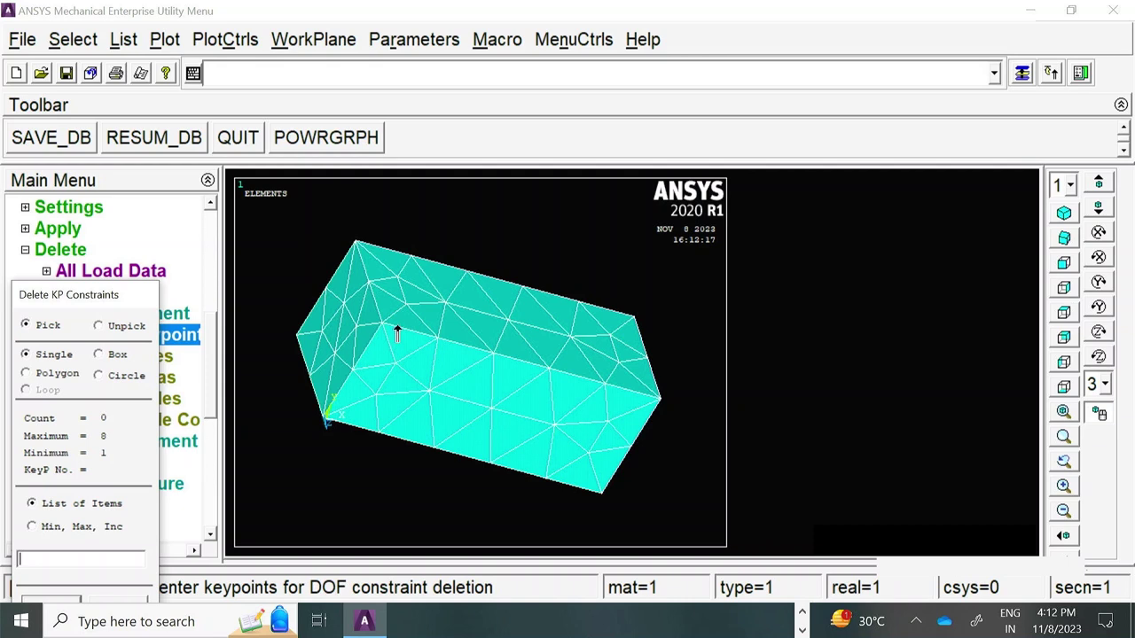
left_click(575, 429)
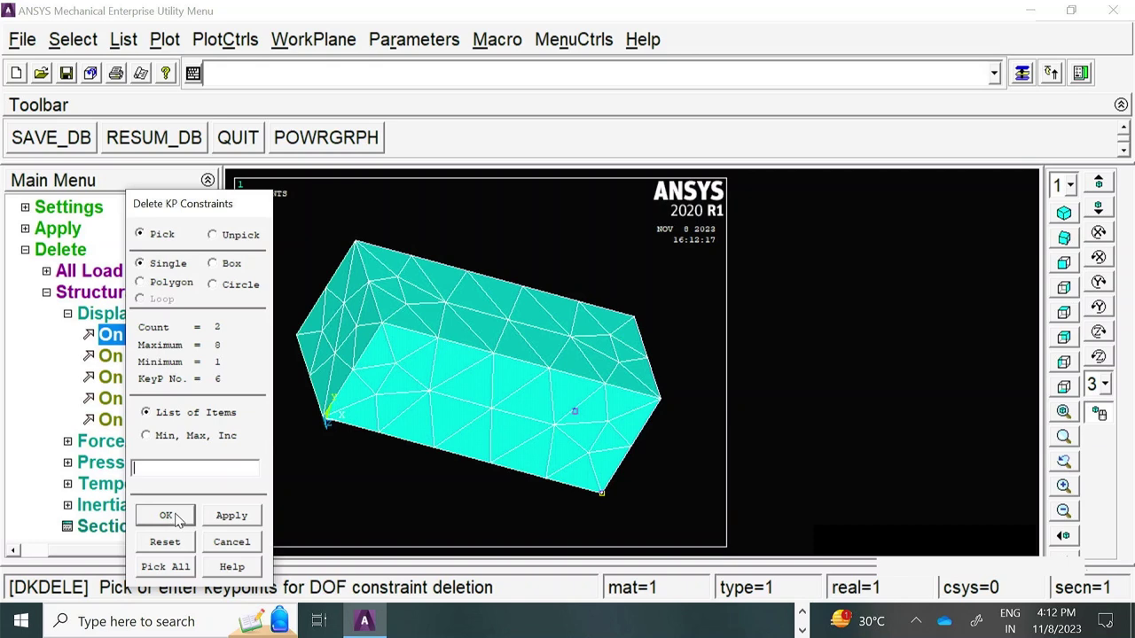
left_click(175, 519)
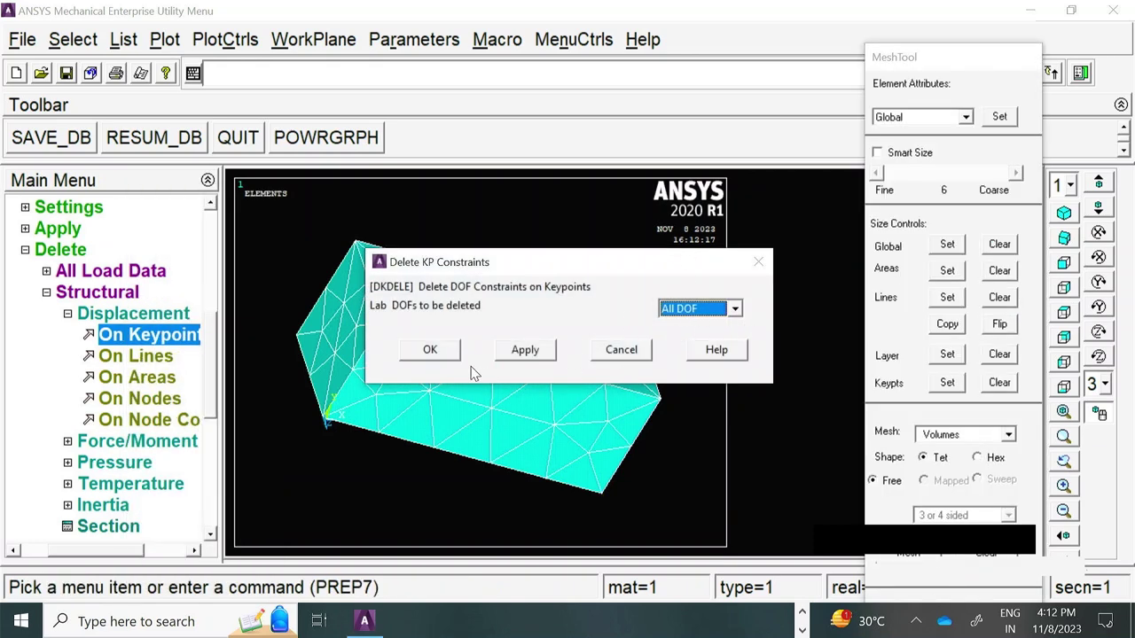
left_click(452, 349)
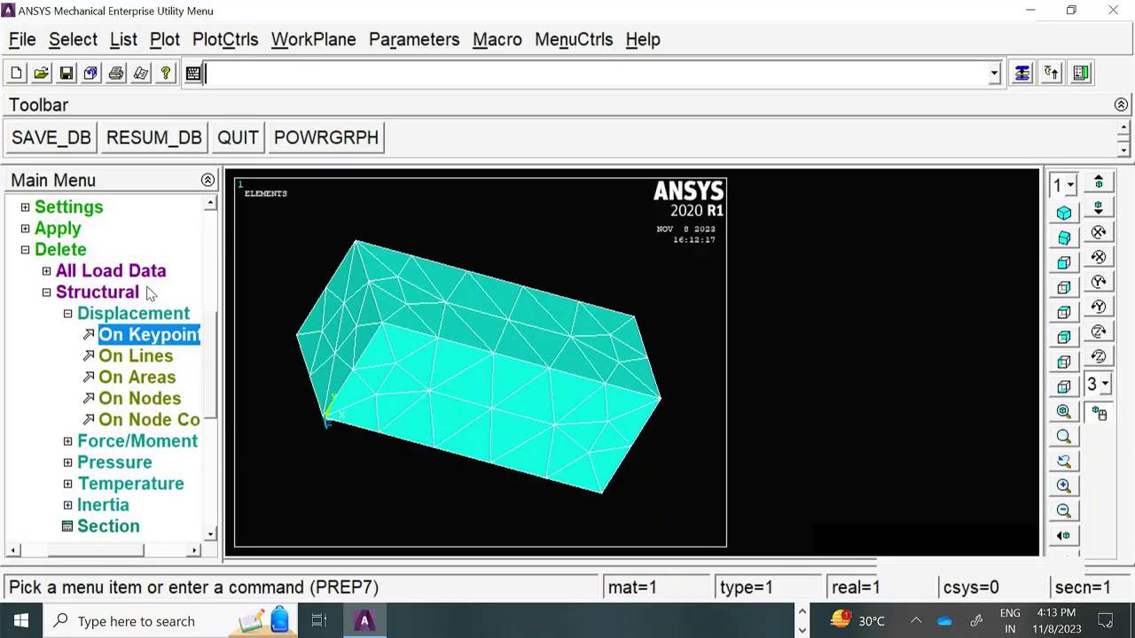
left_click(141, 399)
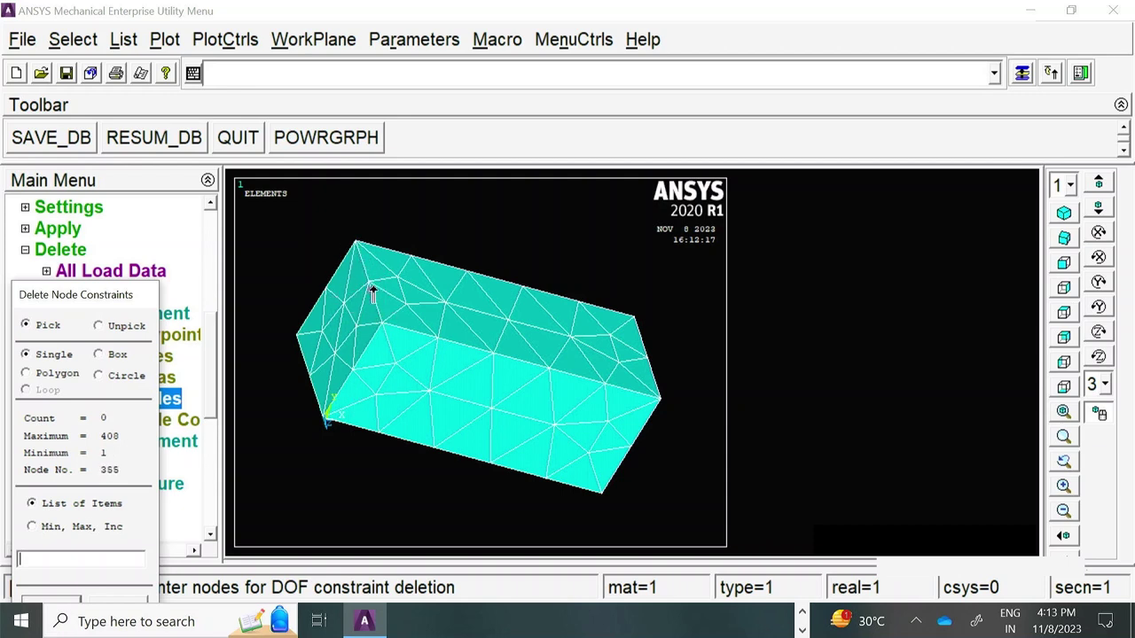
left_click(310, 310)
left_click_drag(101, 295, 140, 123)
left_click(99, 464)
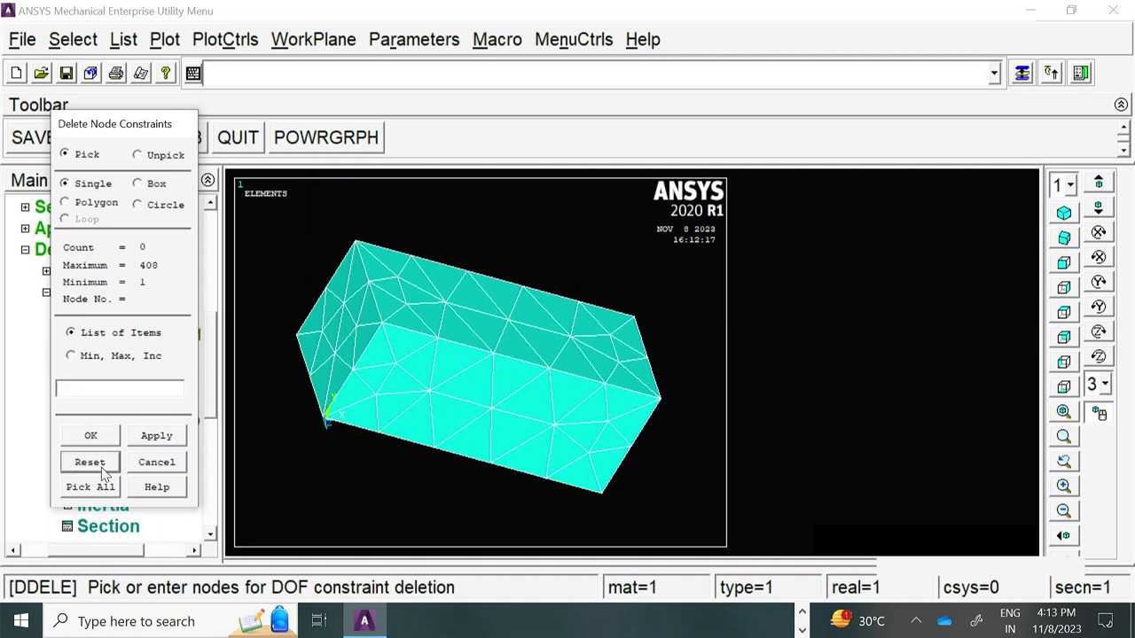
left_click(167, 466)
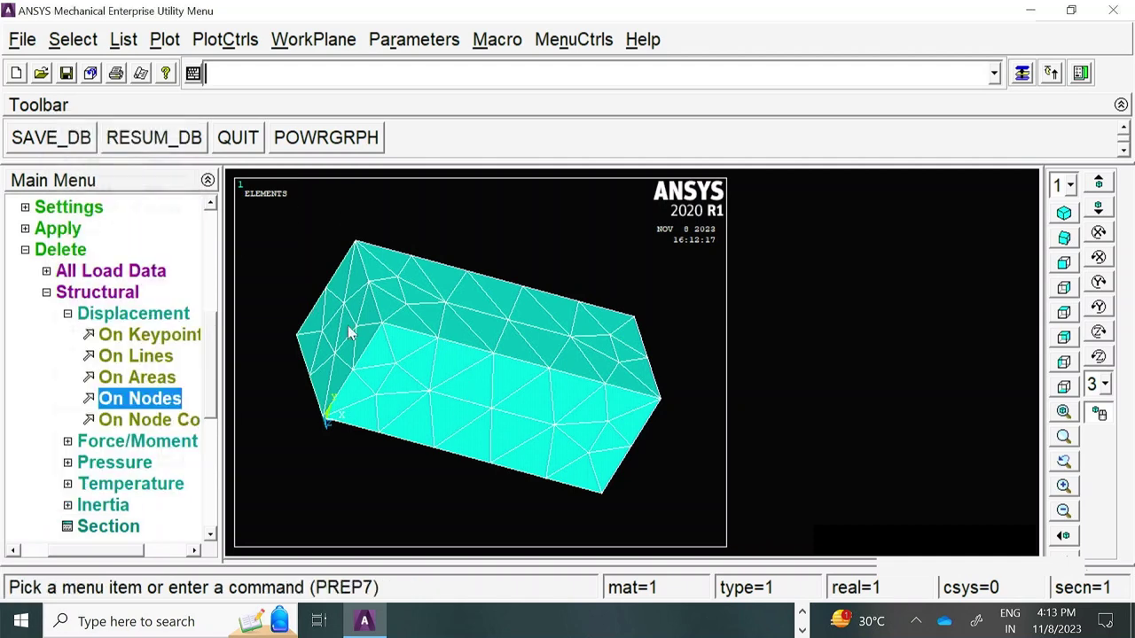
- Delete the All DOF displacement constraints on the nodes within a circular selection around the block's upper-left corner in side view
right_click_drag(514, 401, 396, 299, "ctrl")
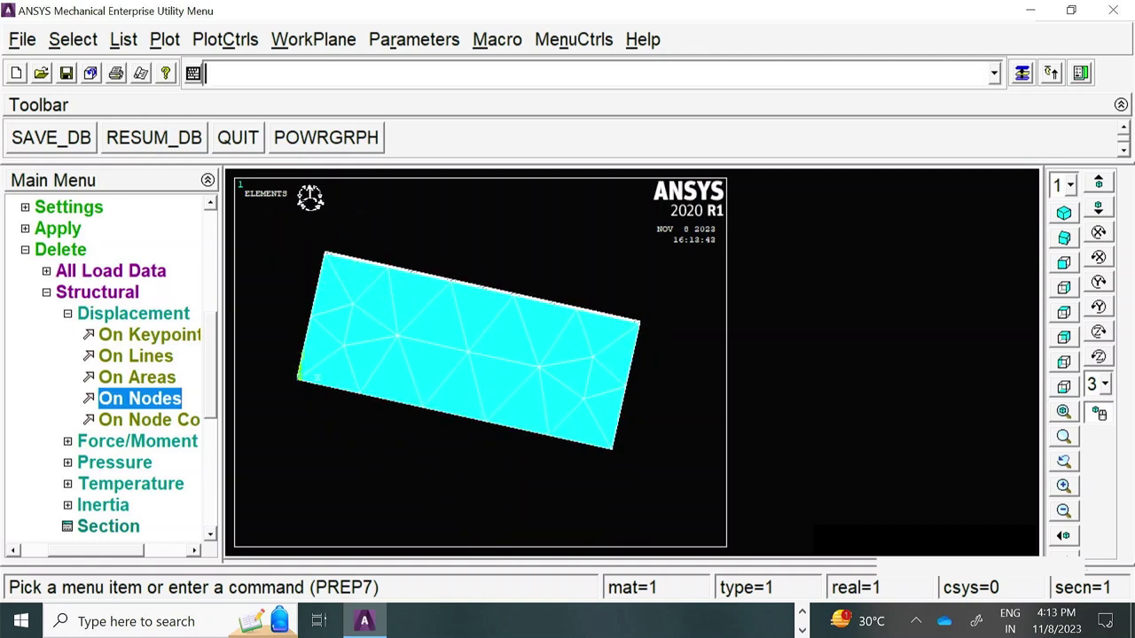
left_click(137, 398)
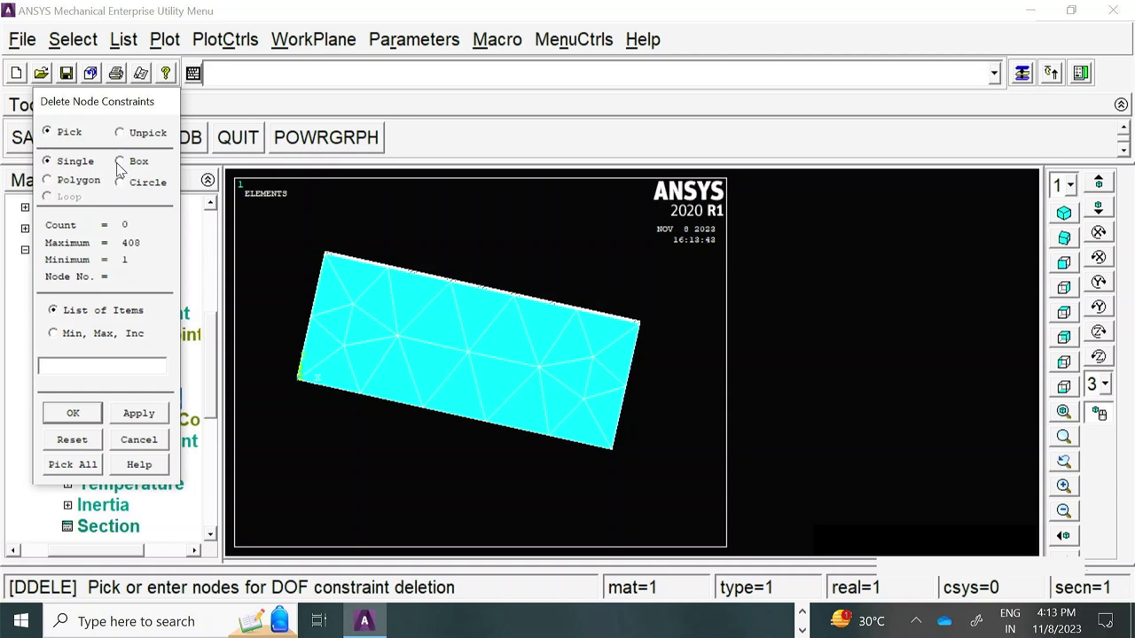
left_click(120, 182)
left_click_drag(343, 292, 312, 262)
left_click(71, 413)
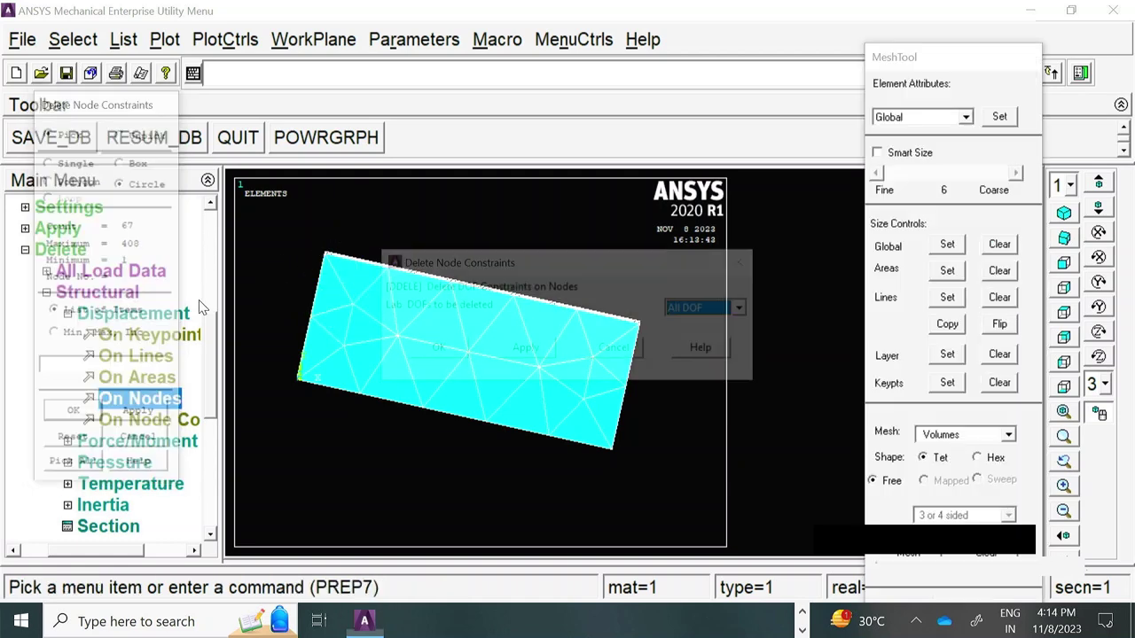
left_click(437, 350)
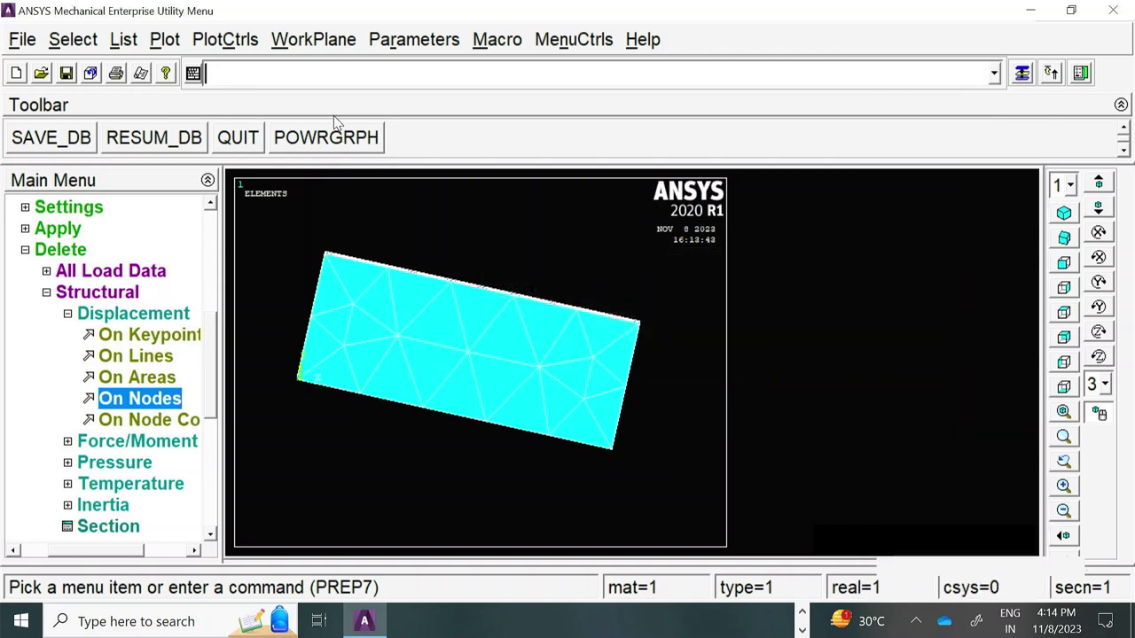
- Set the plot's surface load symbols to None and inspect the load symbols on the block's end face
mouse_move(261, 317)
right_mouse_down("ctrl")
mouse_move(310, 319)
mouse_move(395, 291)
mouse_move(515, 337)
mouse_move(519, 304)
mouse_move(532, 307)
mouse_move(502, 257)
mouse_move(437, 225)
right_mouse_up("ctrl")
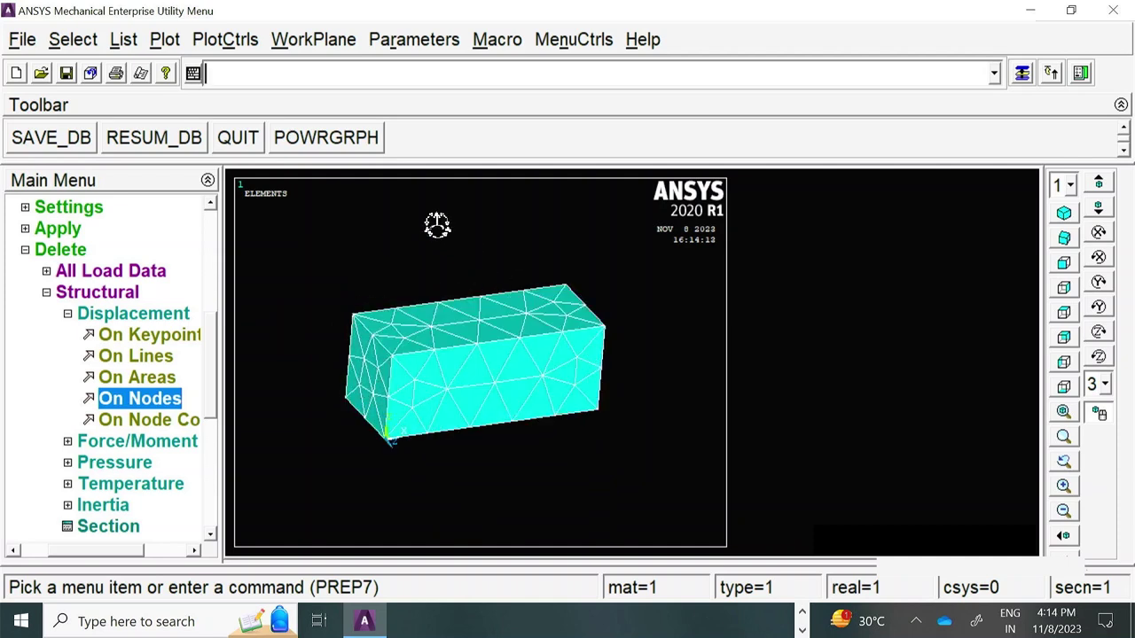
left_click(225, 39)
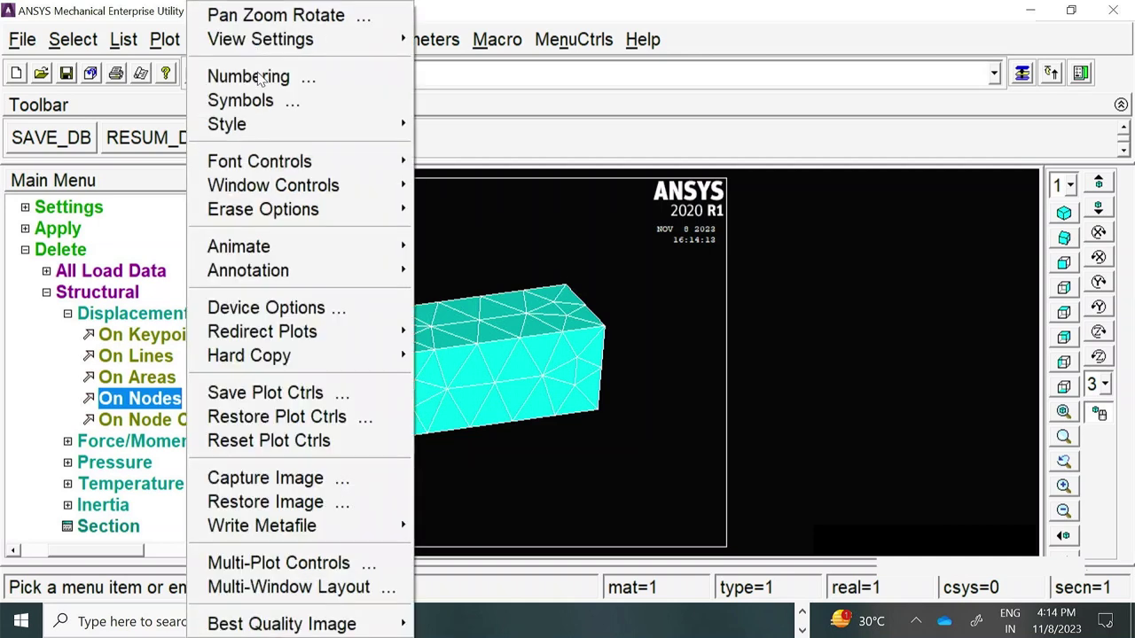
left_click(266, 103)
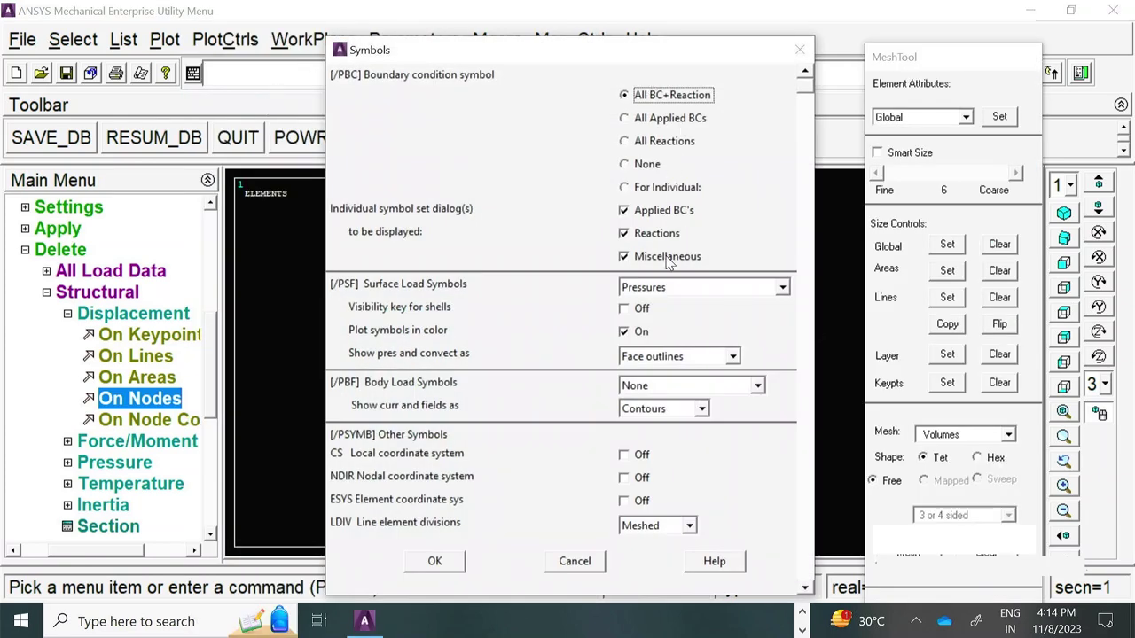
left_click(760, 293)
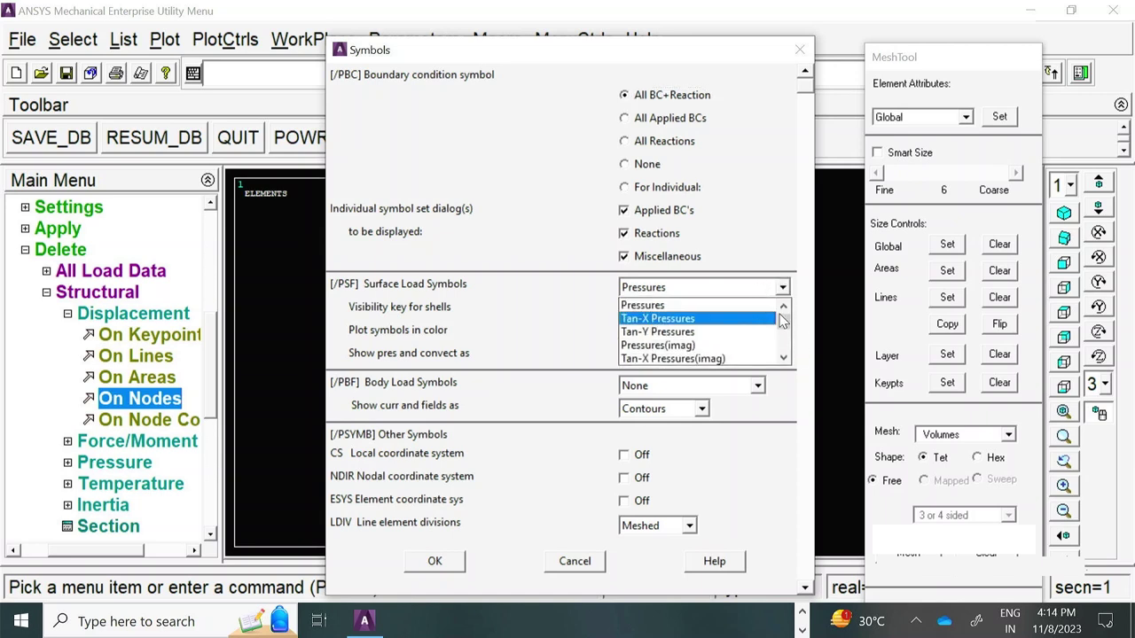
left_click(783, 306)
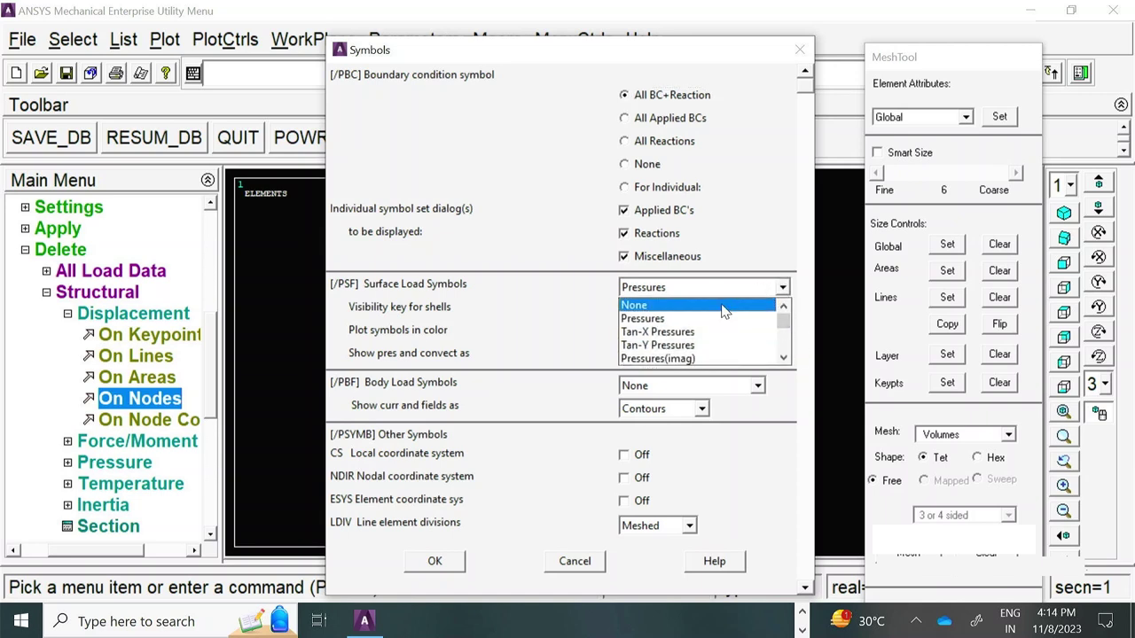
left_click(722, 306)
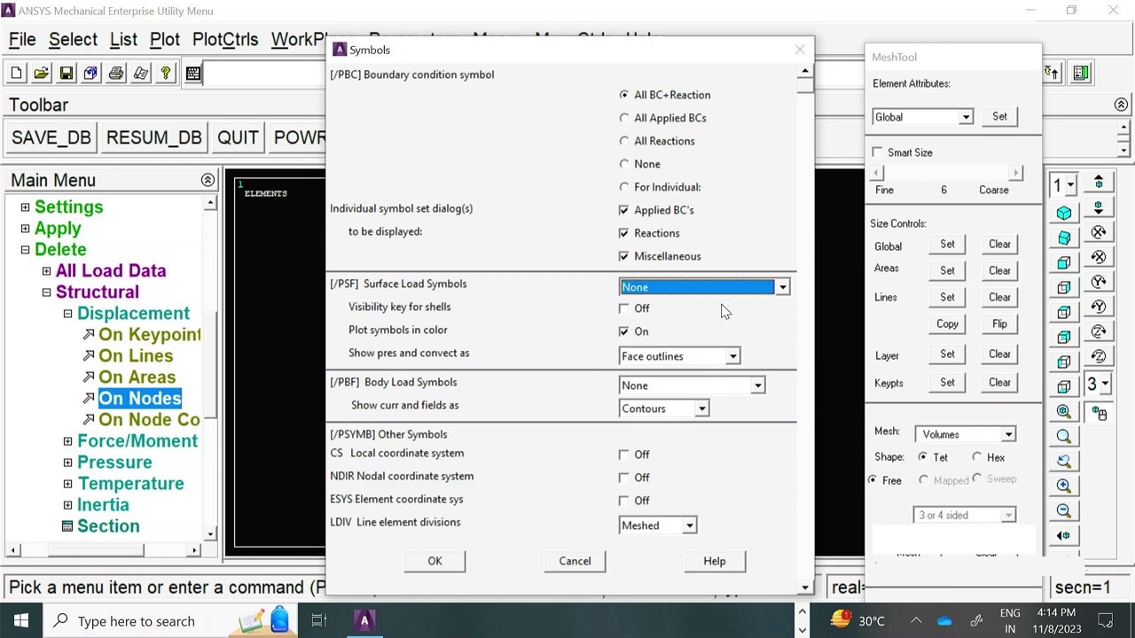
left_click(434, 561)
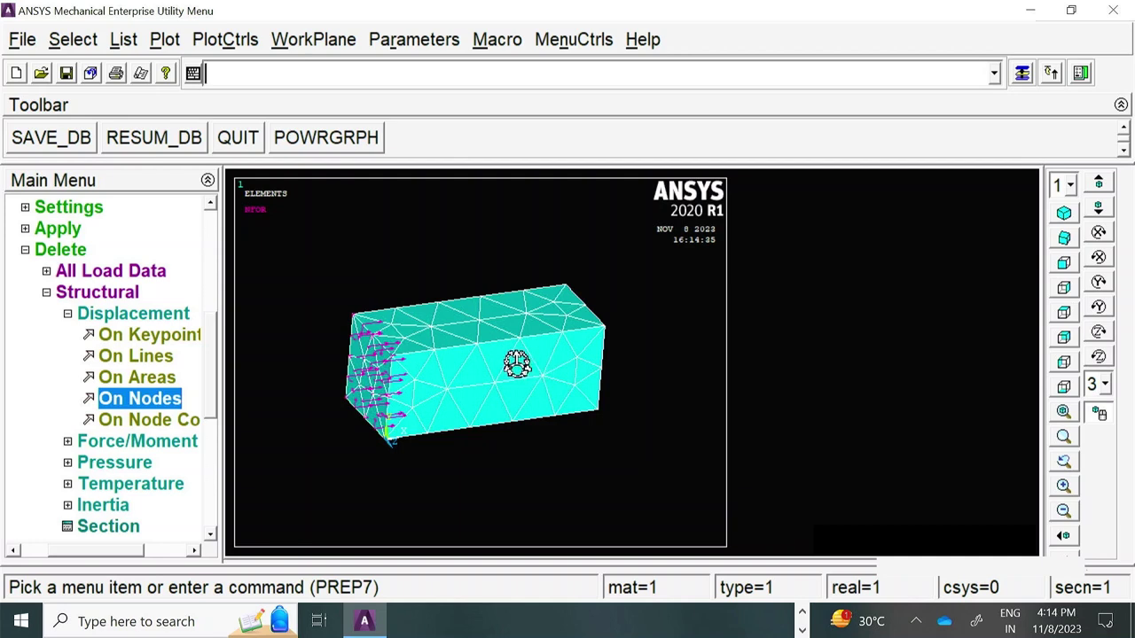
right_click_drag(502, 324, 458, 346, "ctrl")
scroll(365, 341, "up", 5)
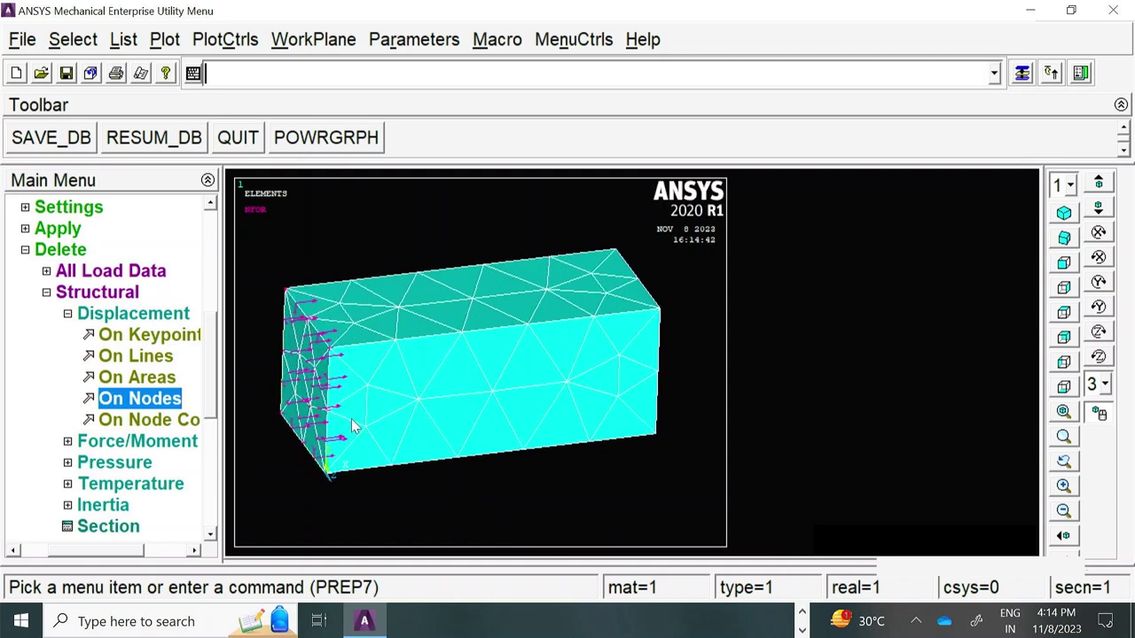
scroll(364, 341, "down", 5)
right_click_drag(357, 357, 478, 390, "ctrl")
right_click_drag(479, 304, 535, 383, "ctrl")
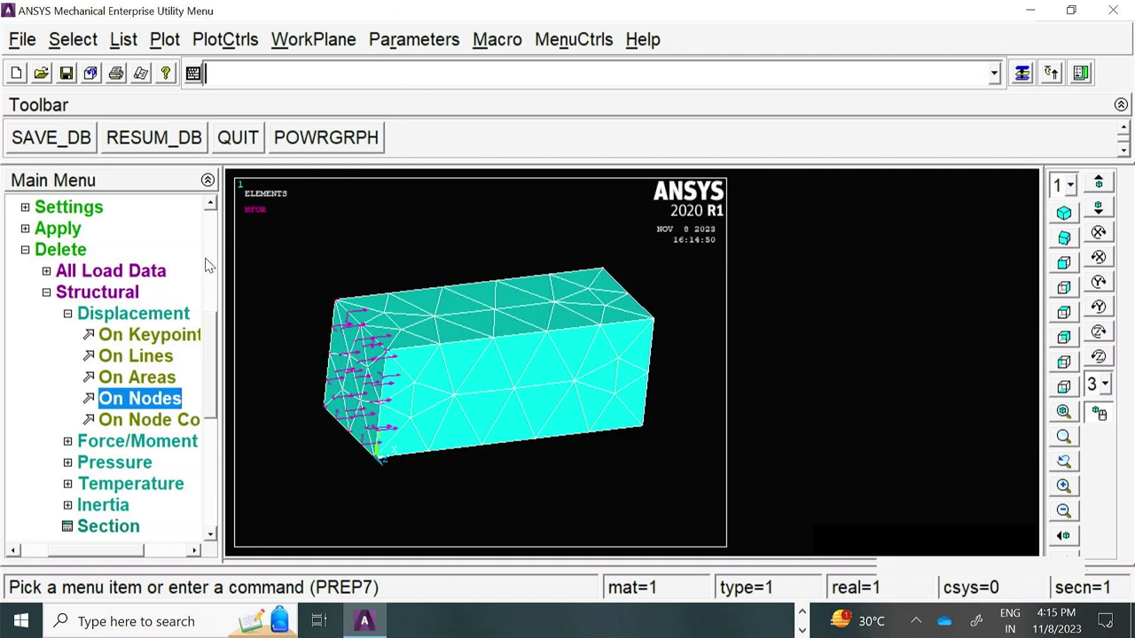
left_click(68, 314)
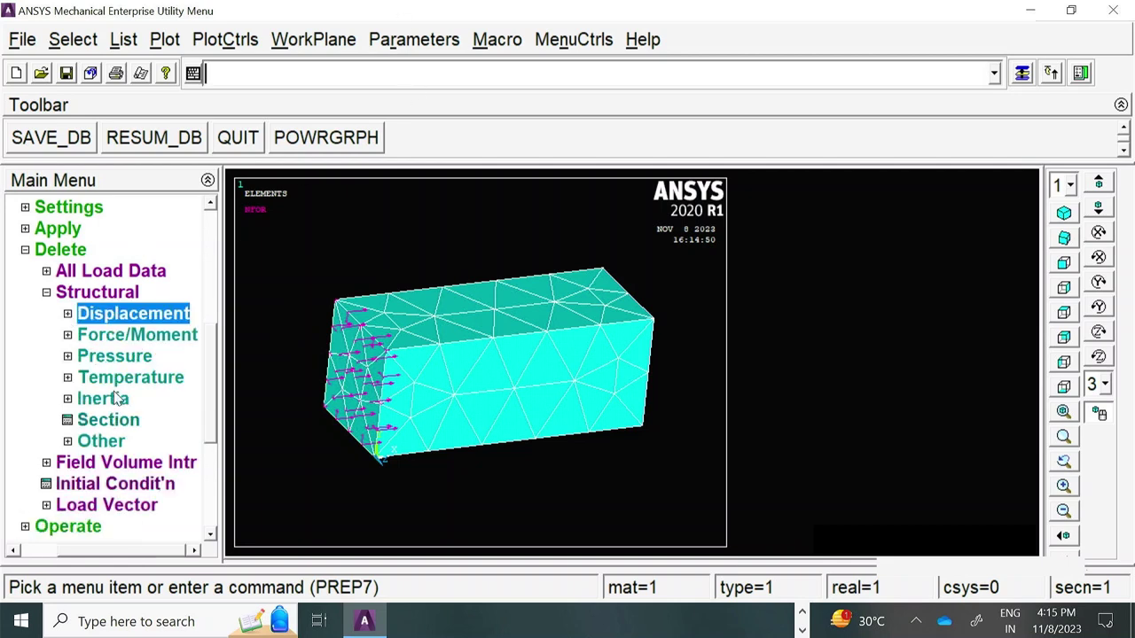
left_click(116, 360)
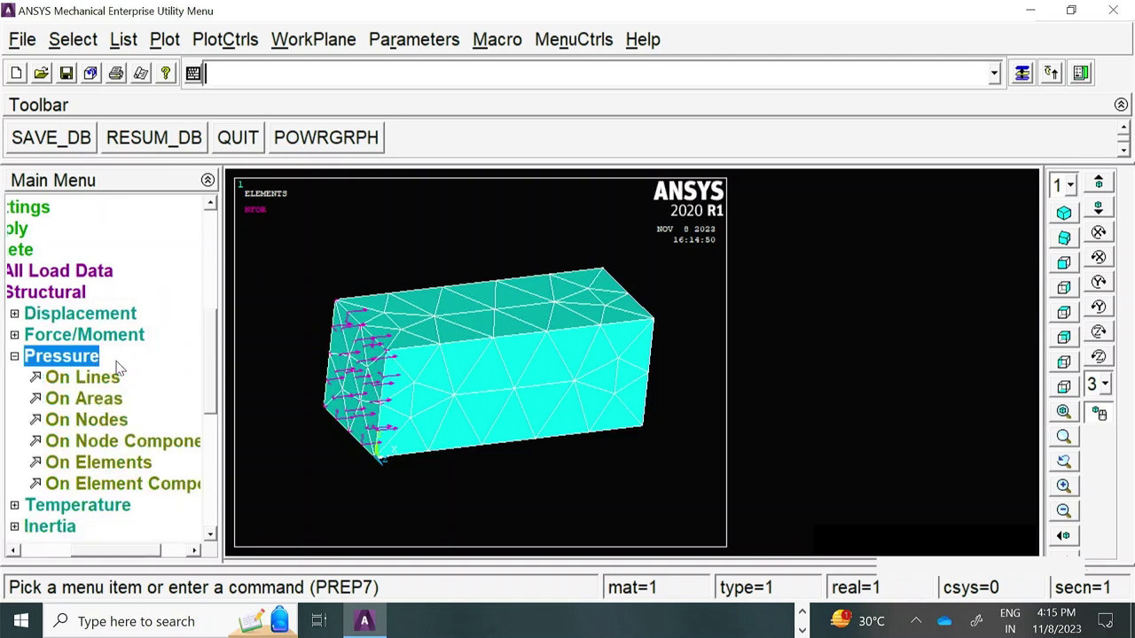
left_click(115, 398)
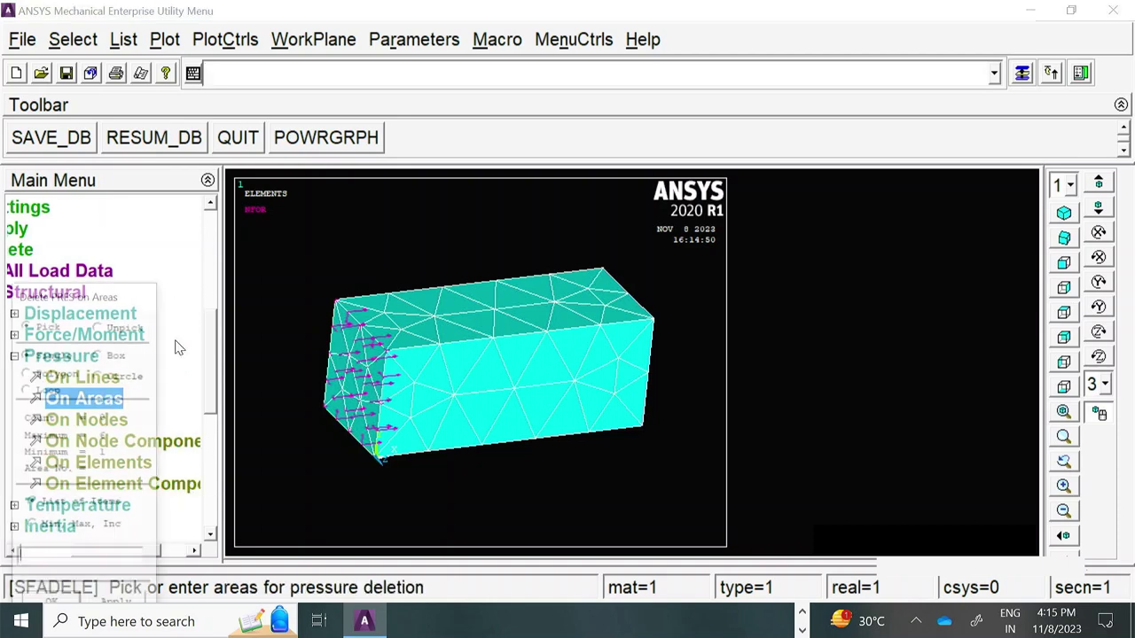
left_click(500, 305)
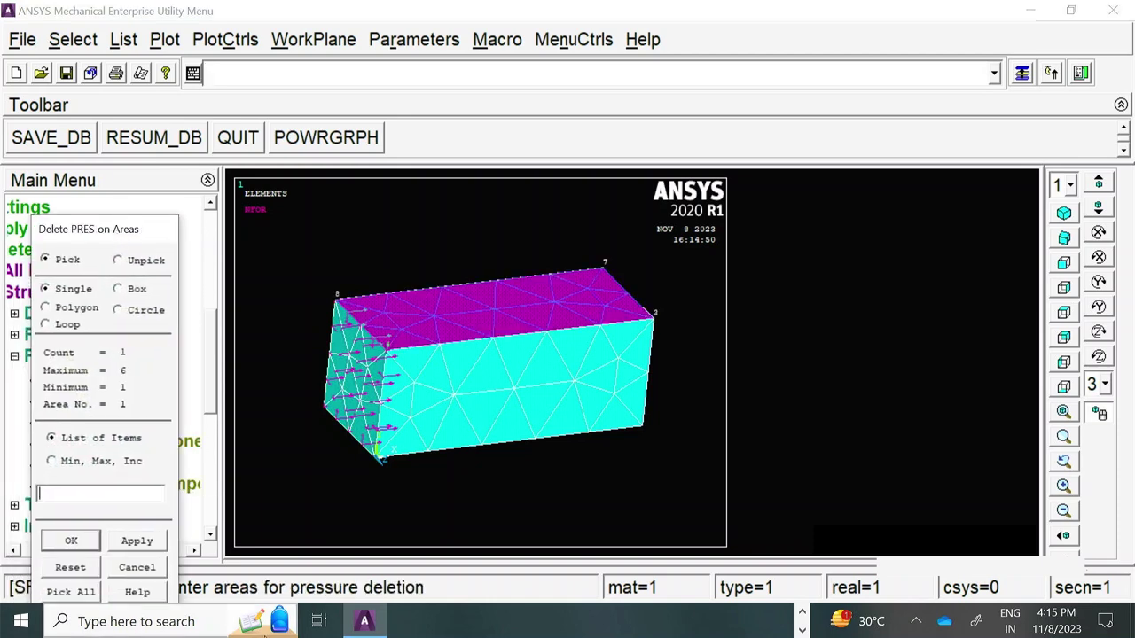
left_click(70, 542)
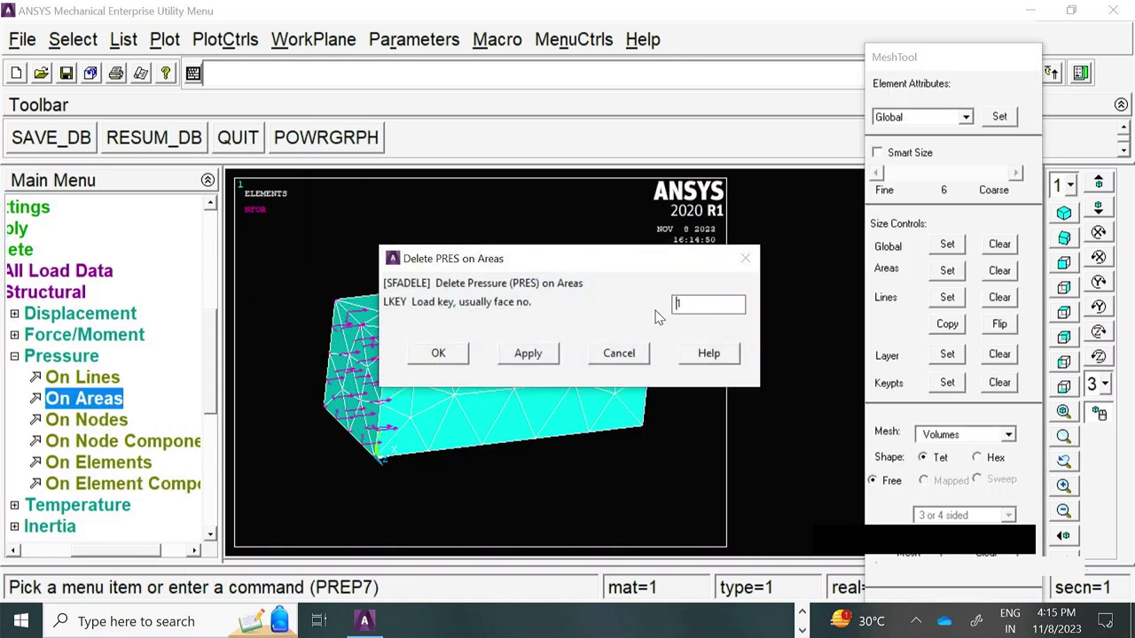
left_click(634, 355)
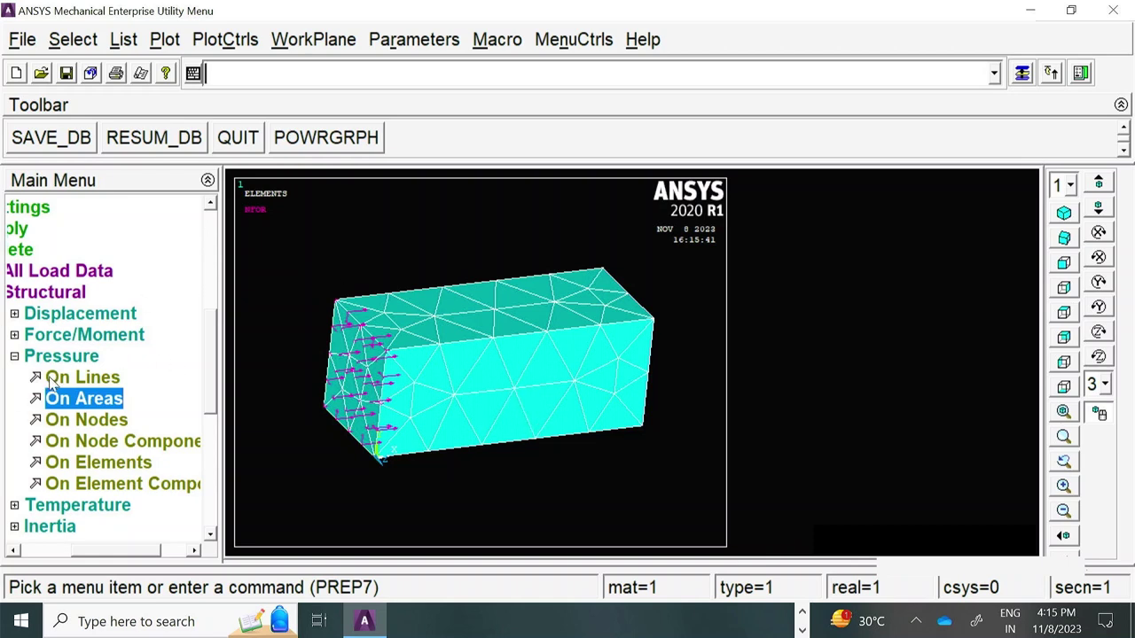
mouse_move(128, 551)
left_mouse_down()
mouse_move(106, 549)
mouse_move(120, 549)
left_mouse_up()
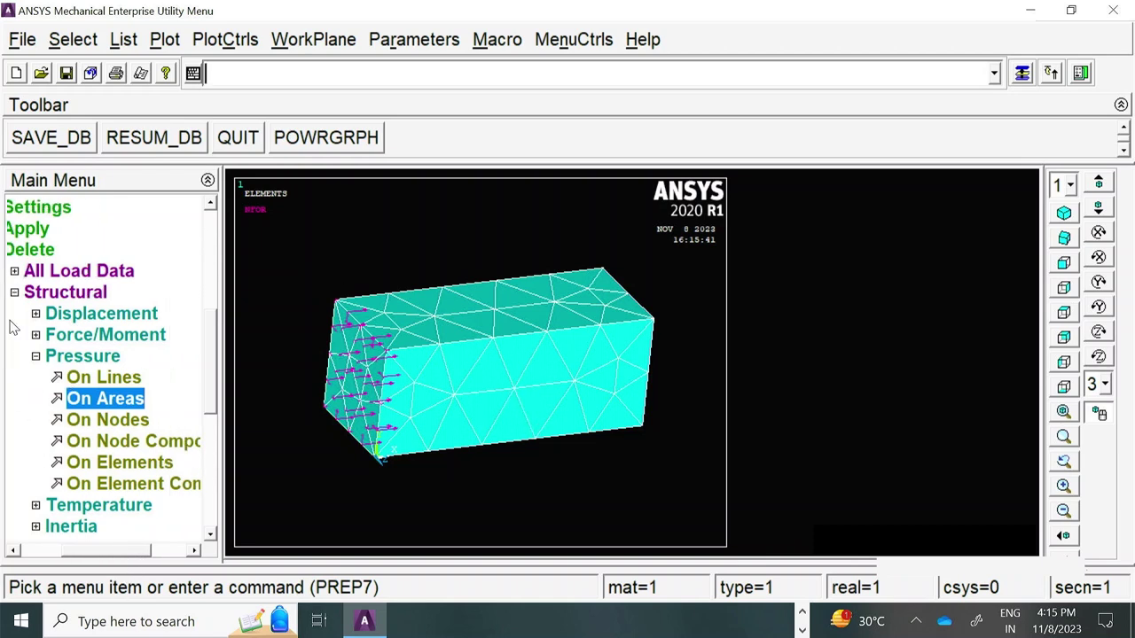
left_click(17, 255)
left_click(115, 250)
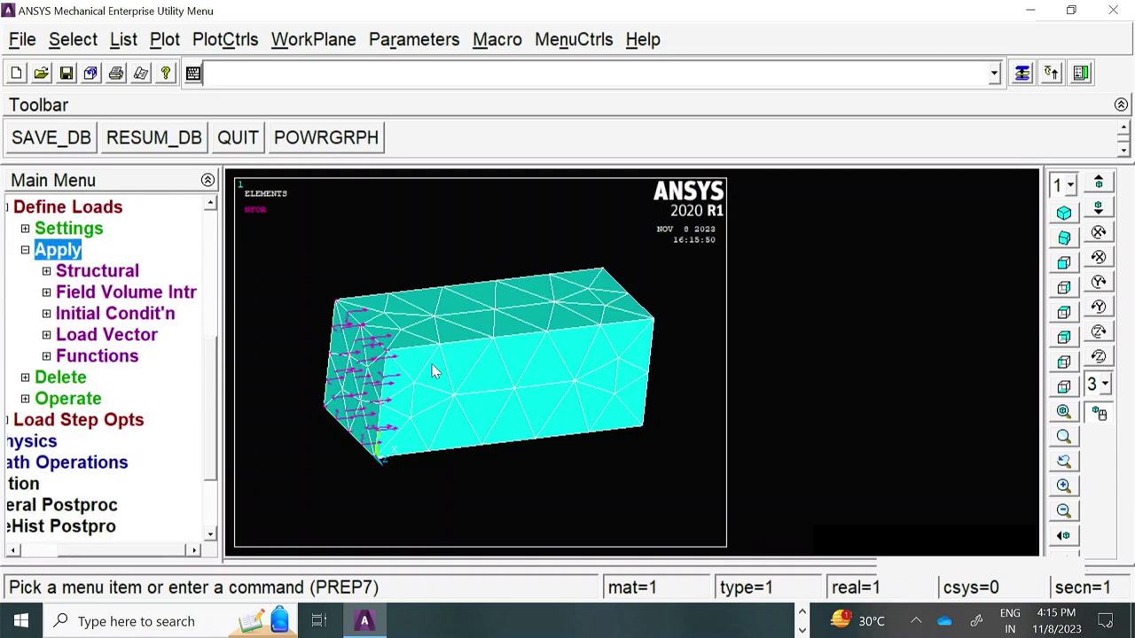
left_click(86, 273)
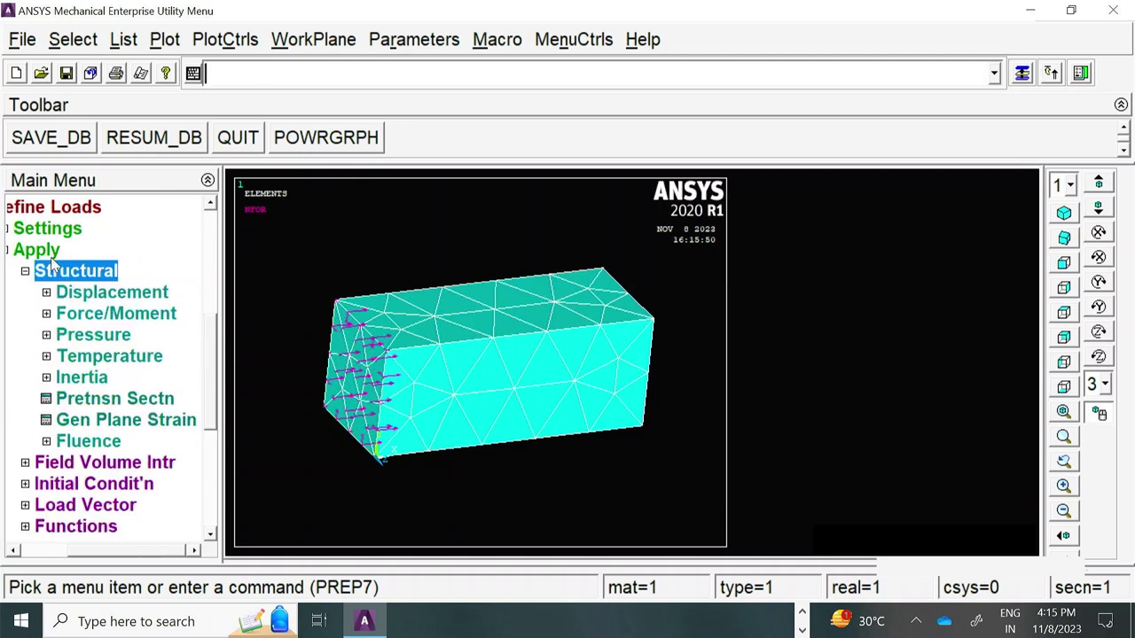
left_click(14, 256)
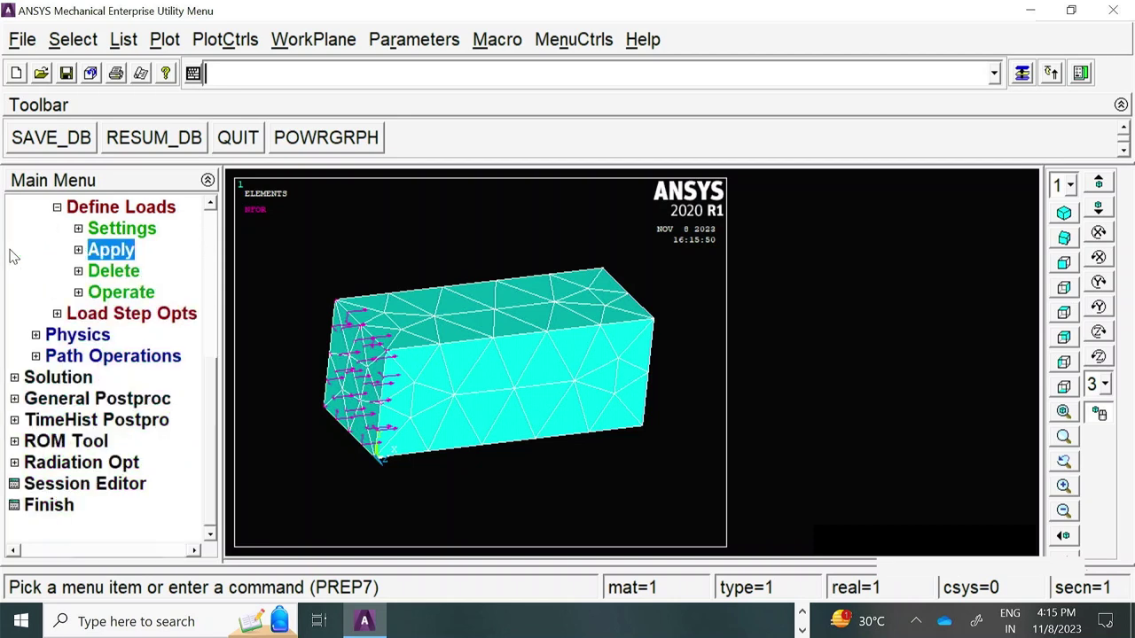
- Delete the structural displacement constraints on all keypoints of the block
left_click(113, 271)
mouse_move(217, 341)
left_mouse_down()
mouse_move(220, 382)
mouse_move(218, 360)
left_mouse_up()
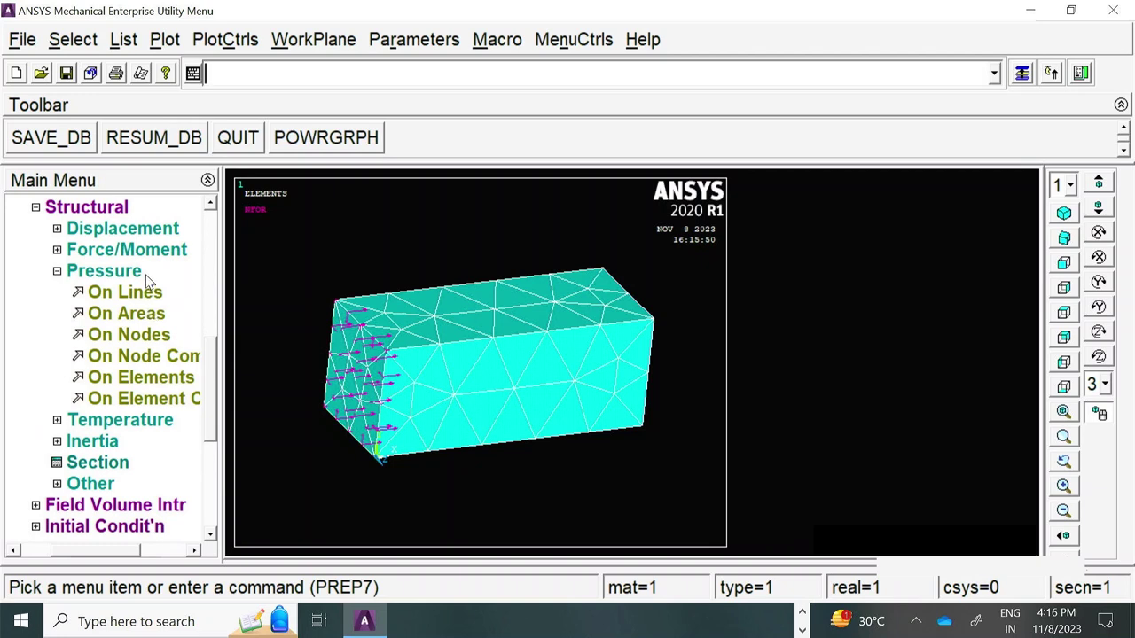
left_click(163, 231)
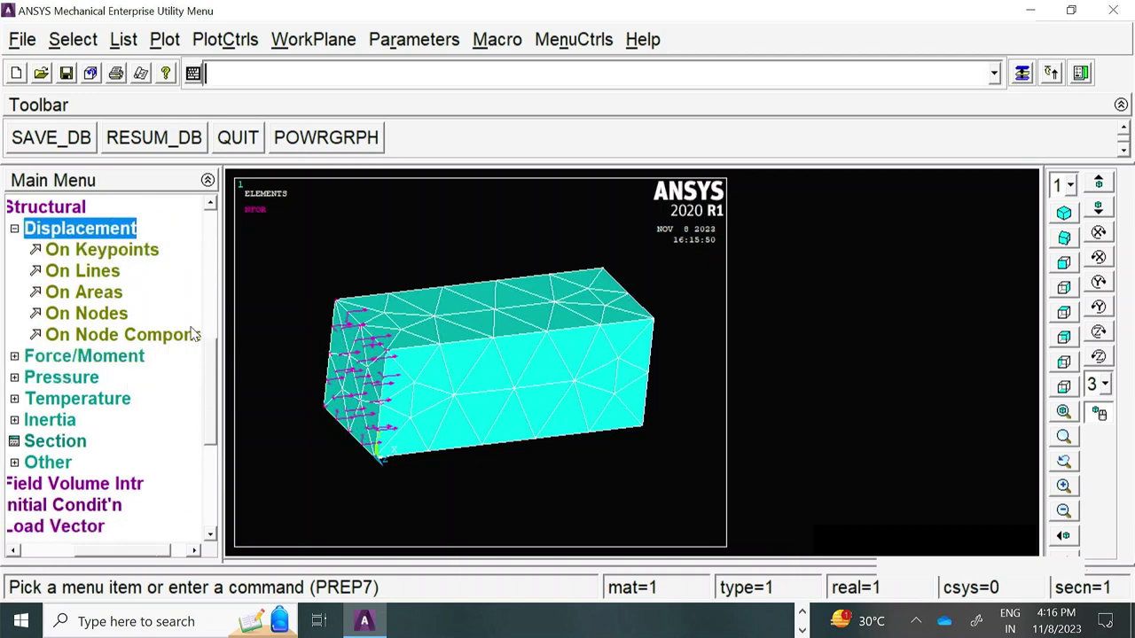
left_click(124, 251)
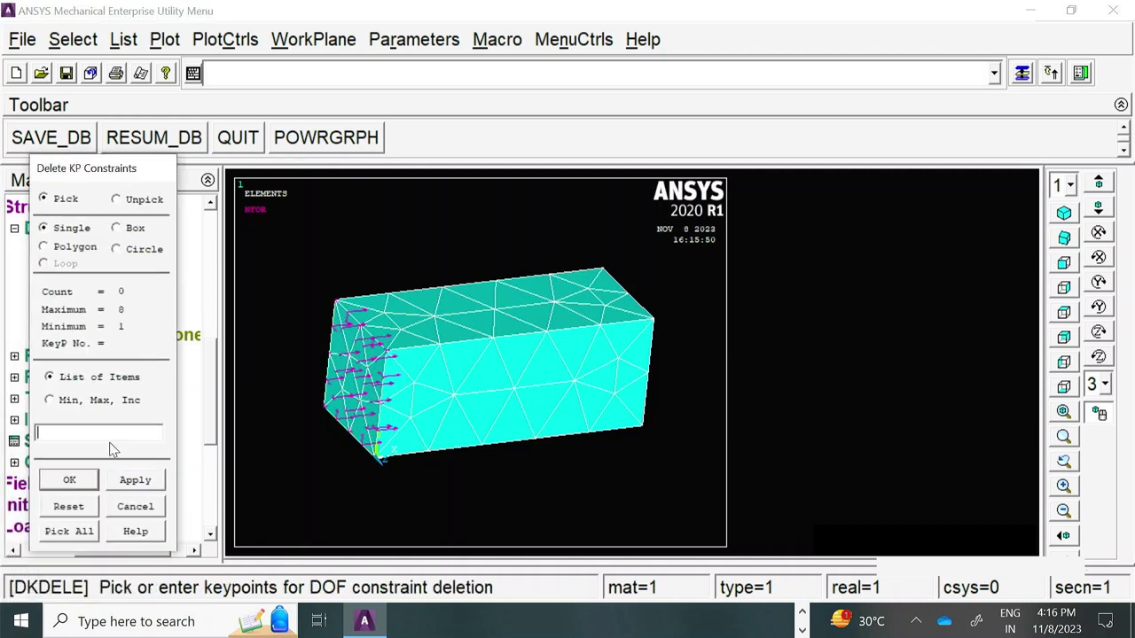
left_click(82, 532)
left_click(433, 349)
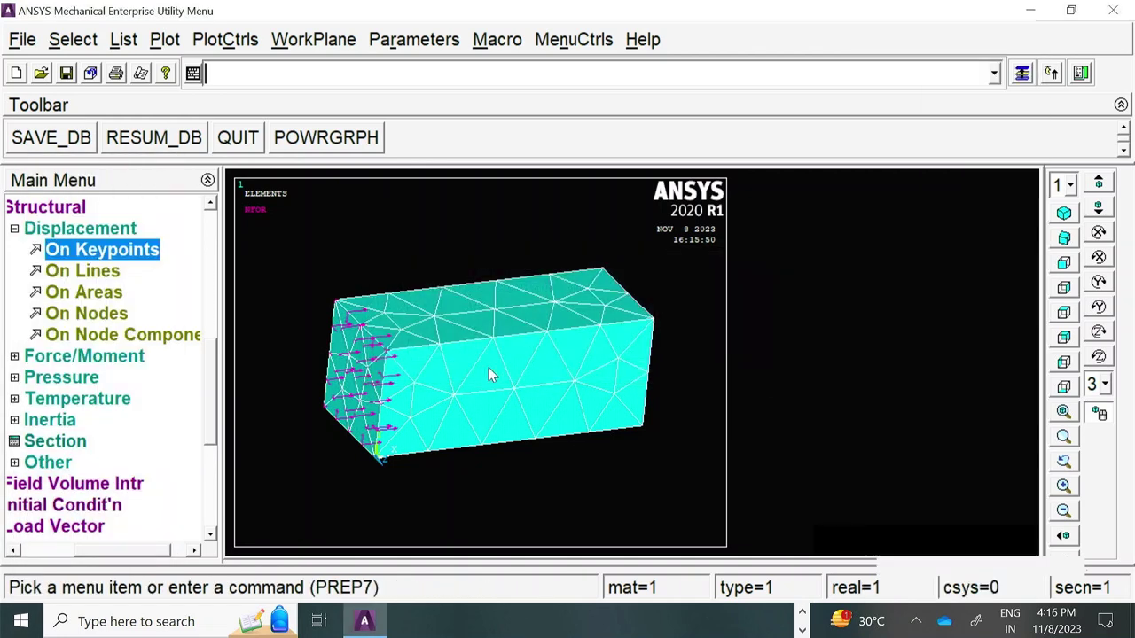
- Delete the structural displacement constraints on all lines of the block
left_click(105, 273)
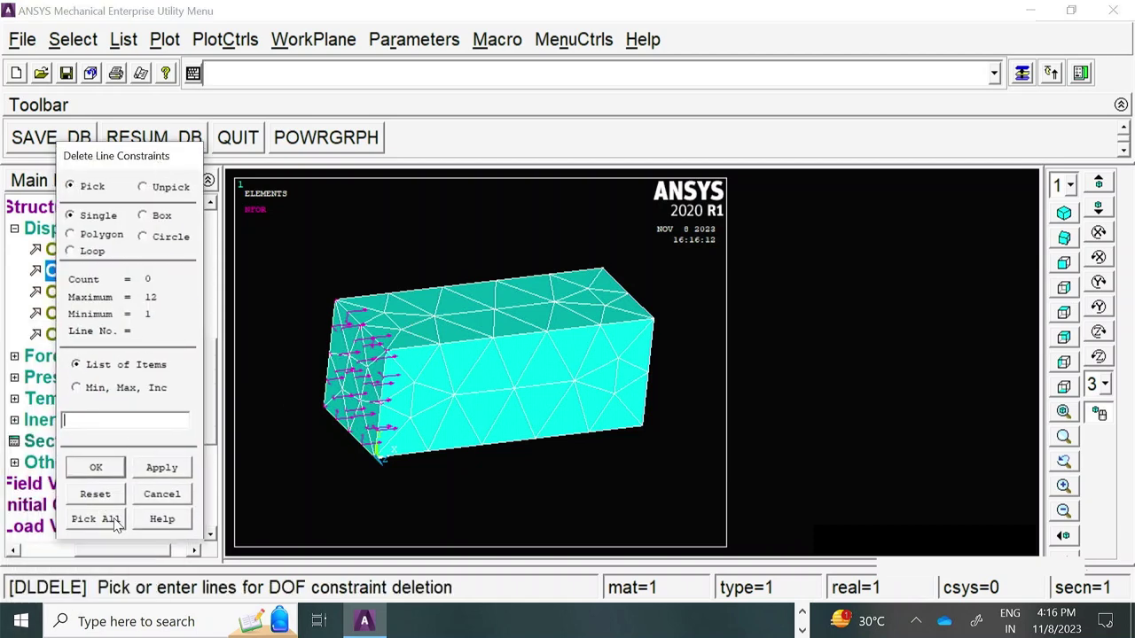
left_click(96, 520)
left_click(427, 351)
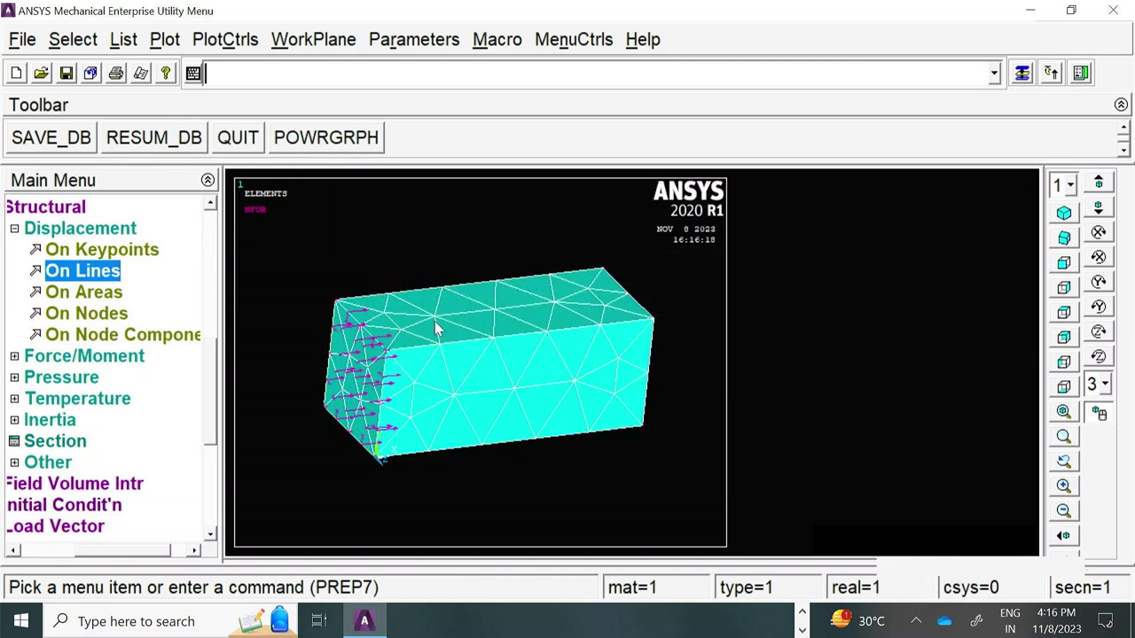
- Dismiss the area constraint deletion and delete the All DOF displacement constraints on all nodes of the block
left_click(96, 295)
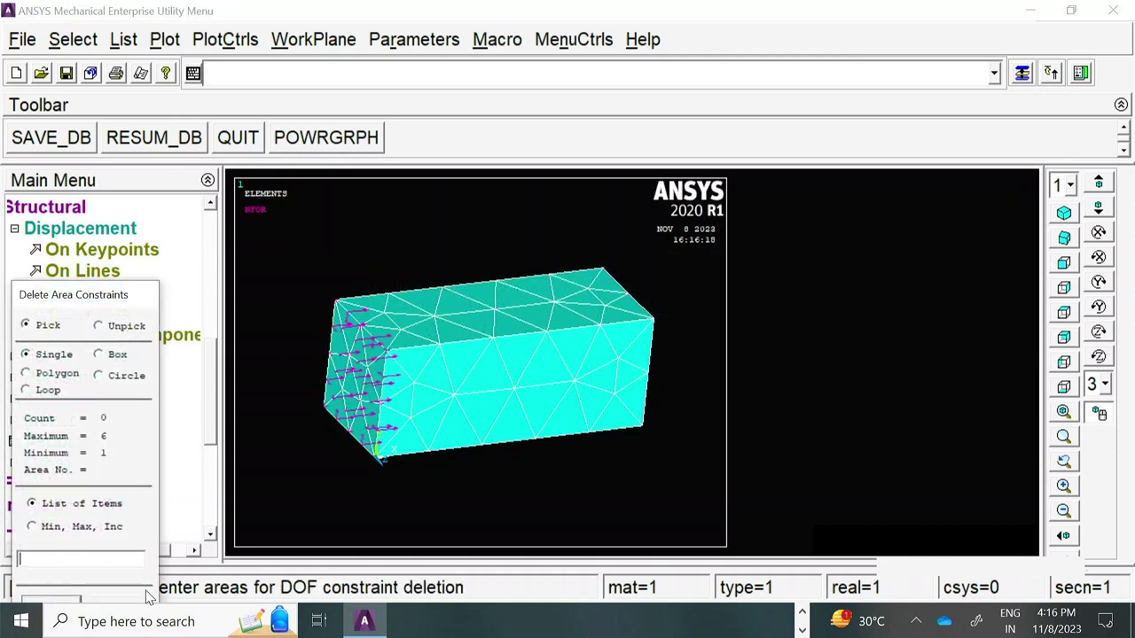
left_click(168, 535)
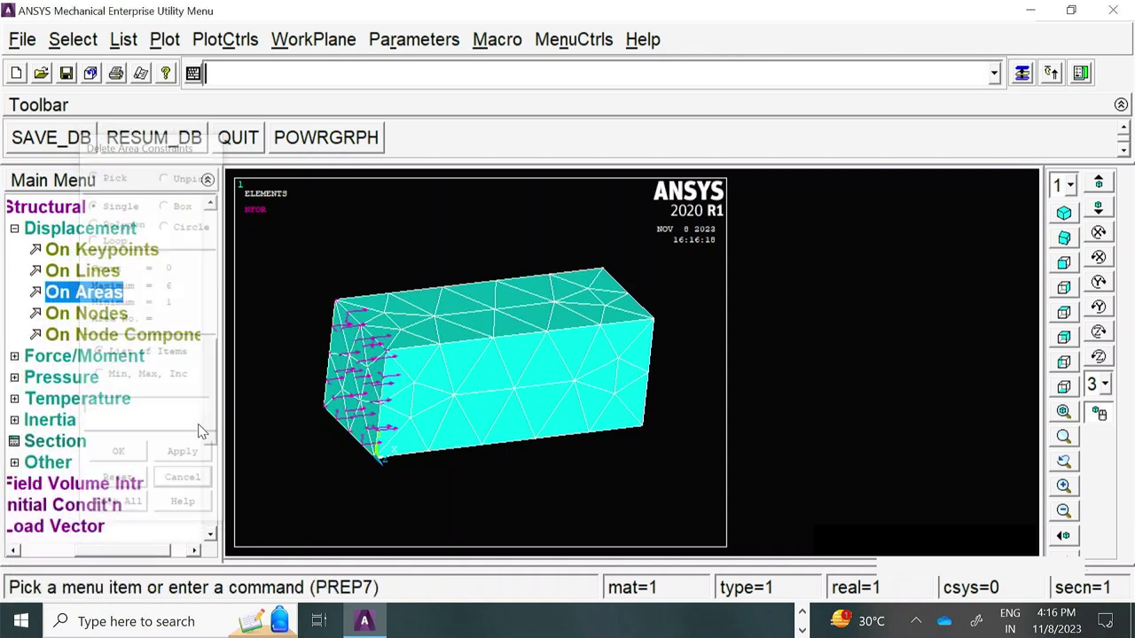
left_click(105, 316)
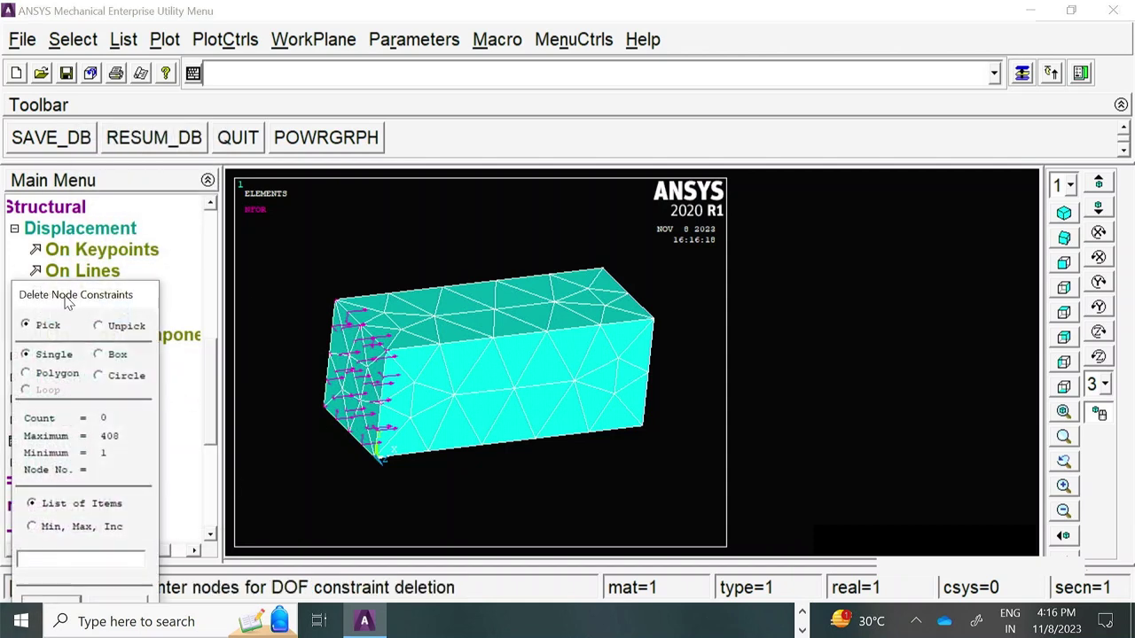
left_click(140, 496)
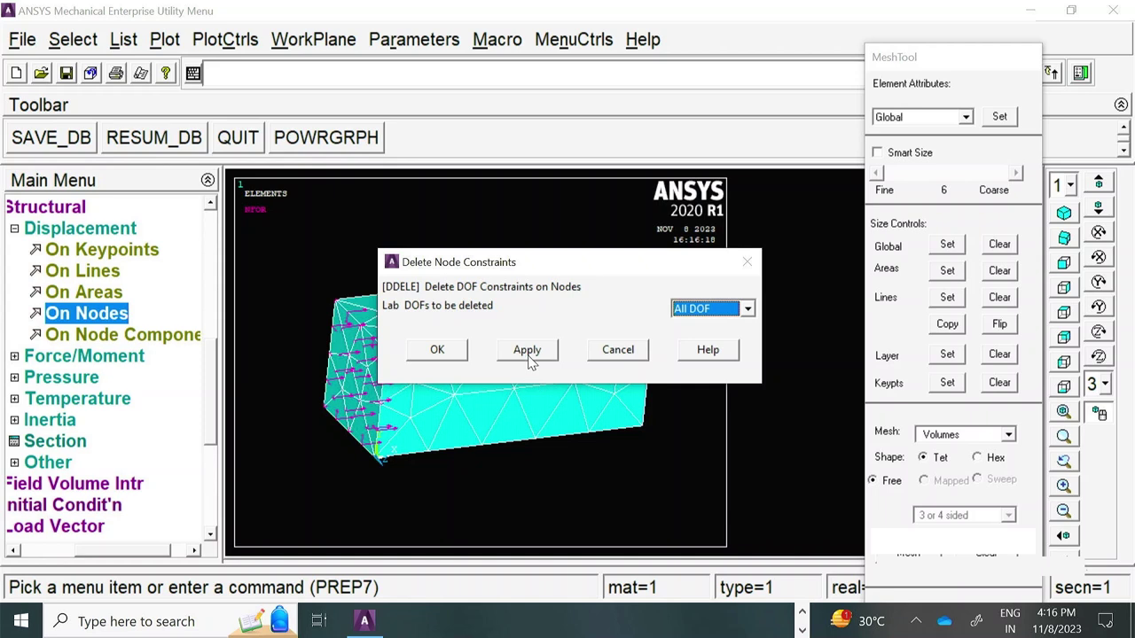
left_click(441, 351)
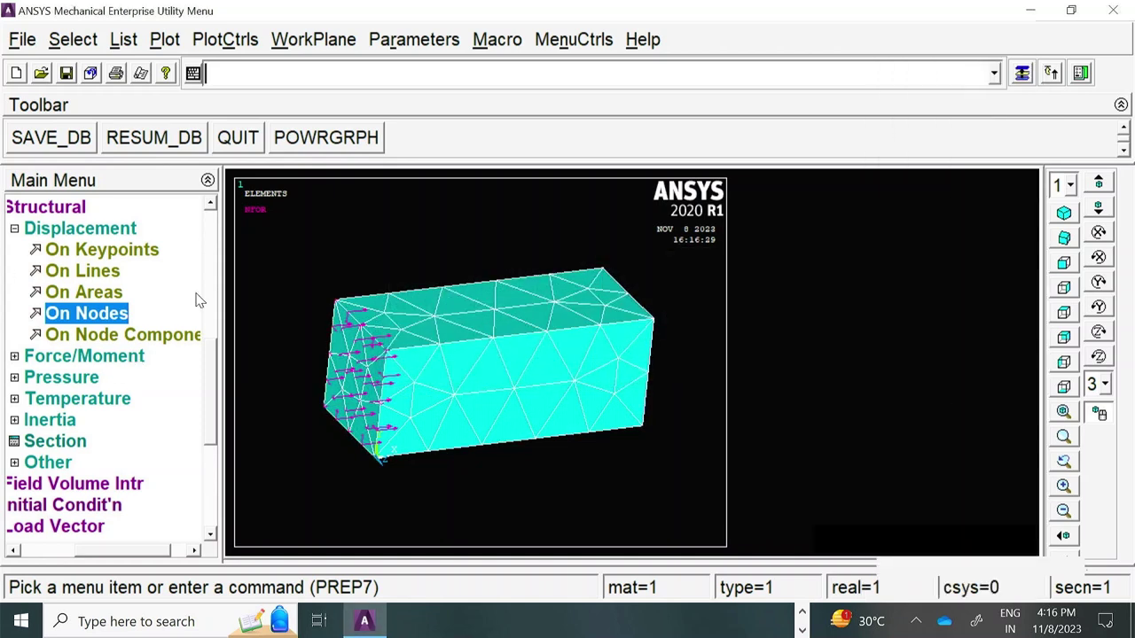
- Set the plot's surface load symbols to Pressures
scroll(217, 310, "up", 3)
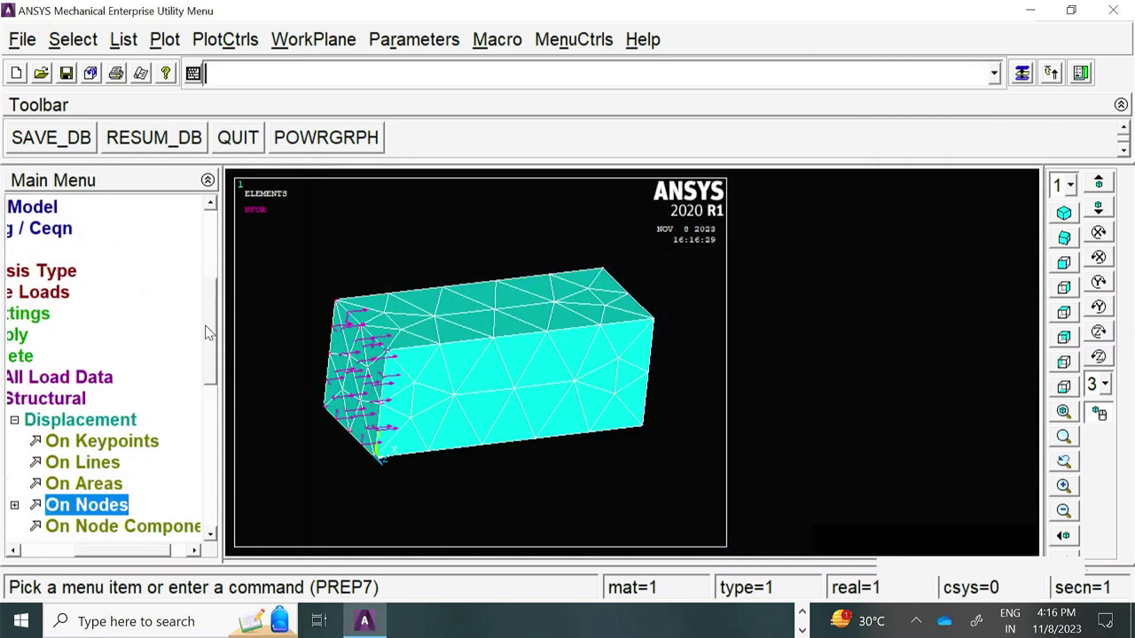
left_click_drag(81, 549, 56, 549)
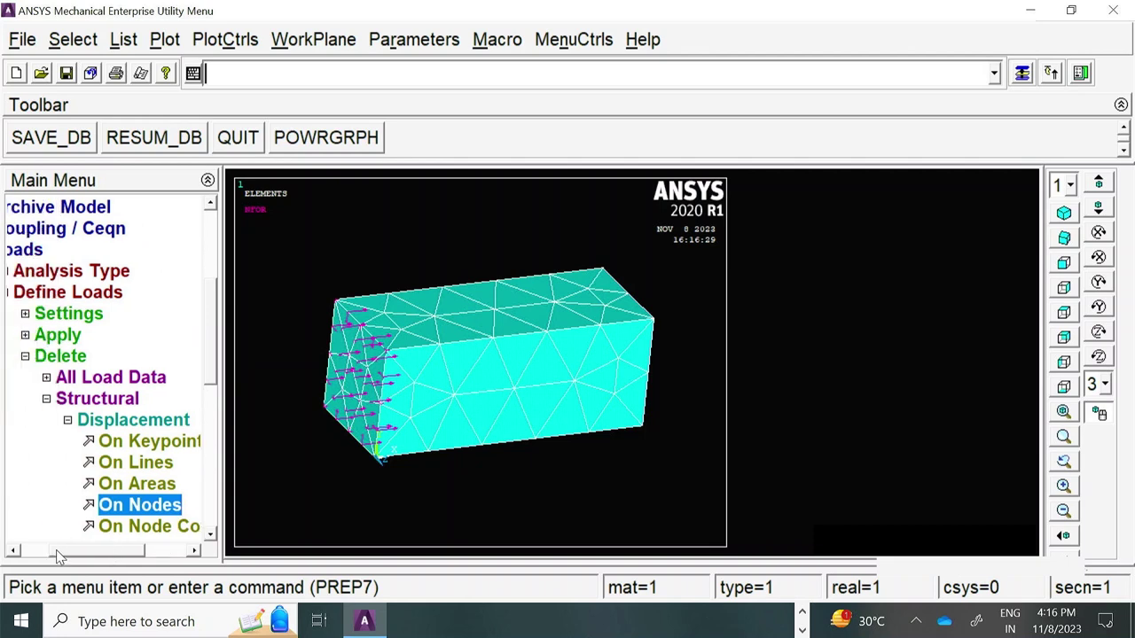
left_click(233, 41)
left_click(266, 100)
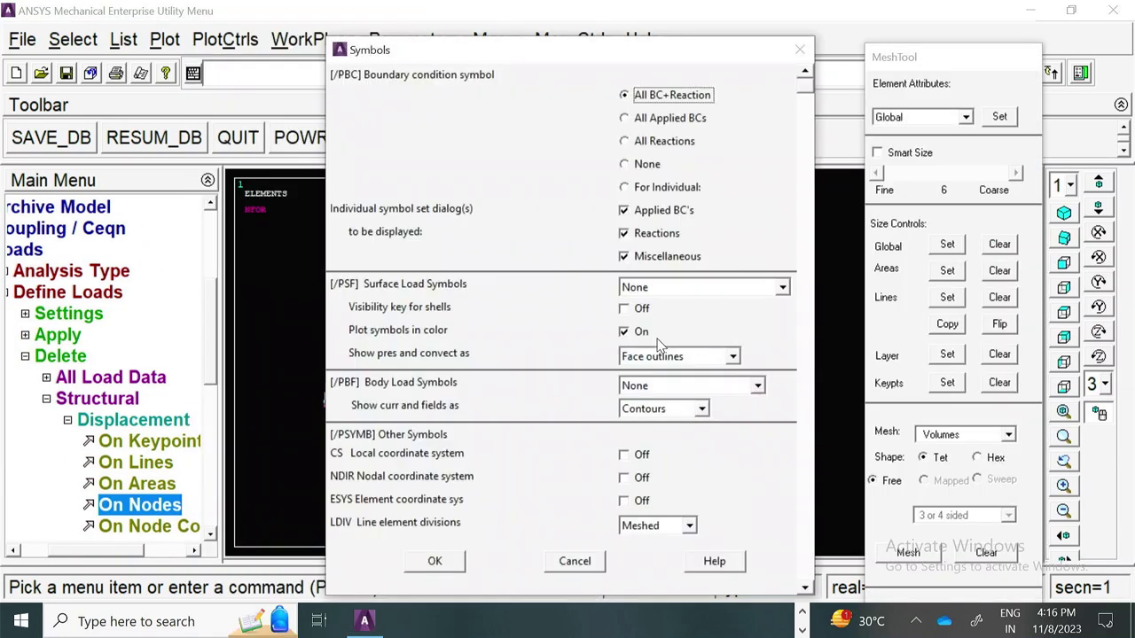
left_click(650, 287)
left_click(678, 312)
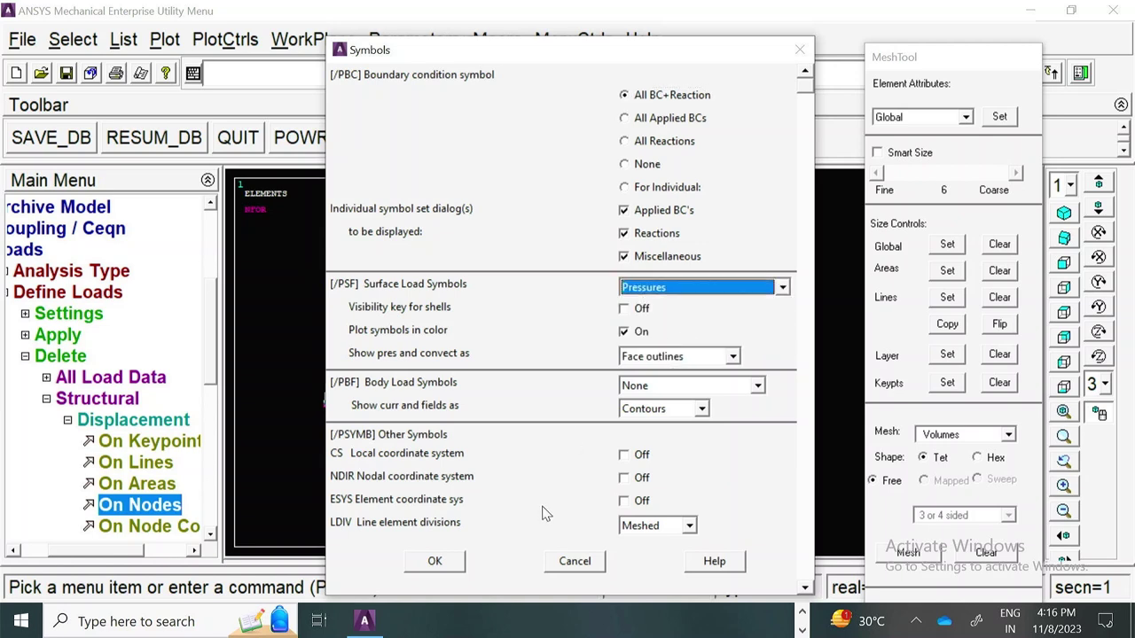
left_click(436, 561)
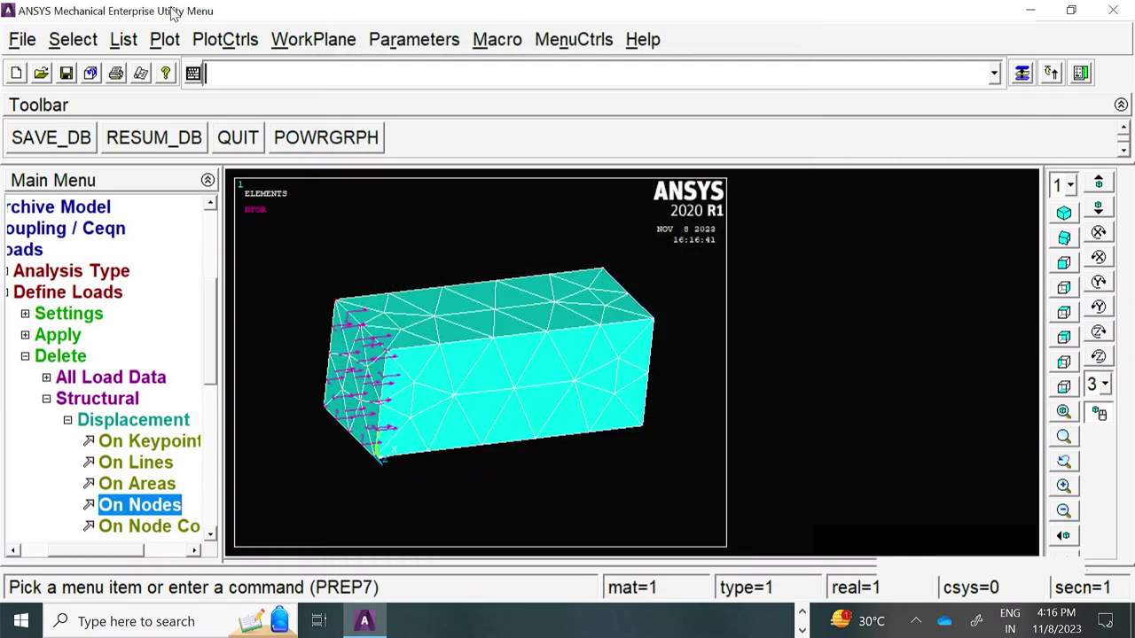
- Plot the block's volumes and return to the element plot to check the load symbols
left_click(165, 39)
left_click(197, 261)
left_click(165, 39)
left_click(192, 178)
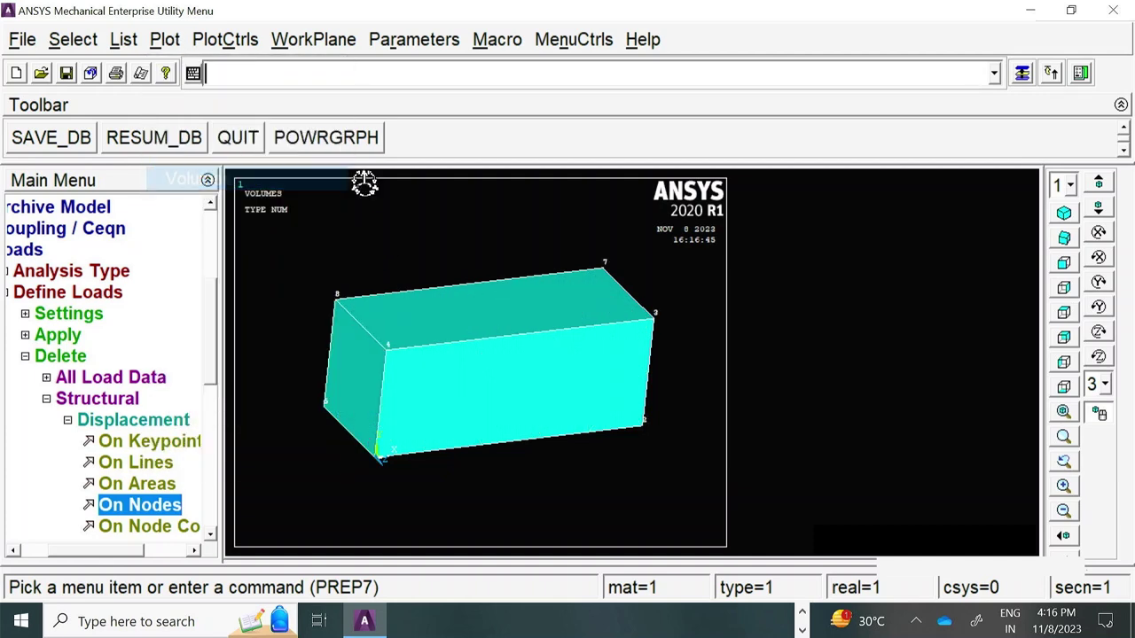
left_click(165, 39)
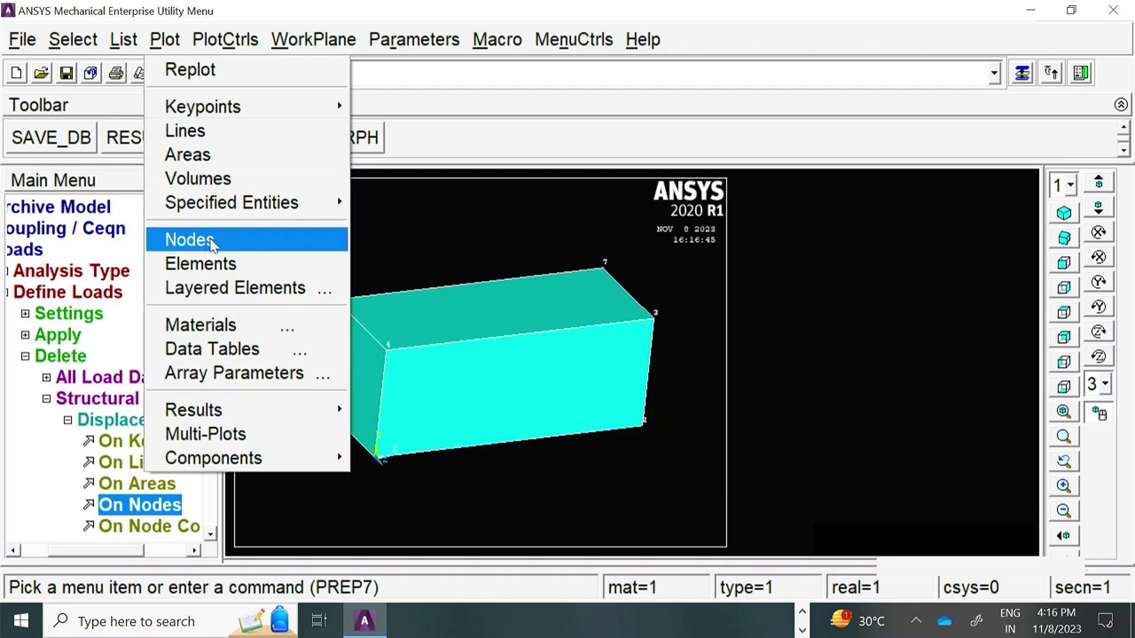
left_click(200, 263)
- Turn off plotting surface load symbols in color
left_click(204, 39)
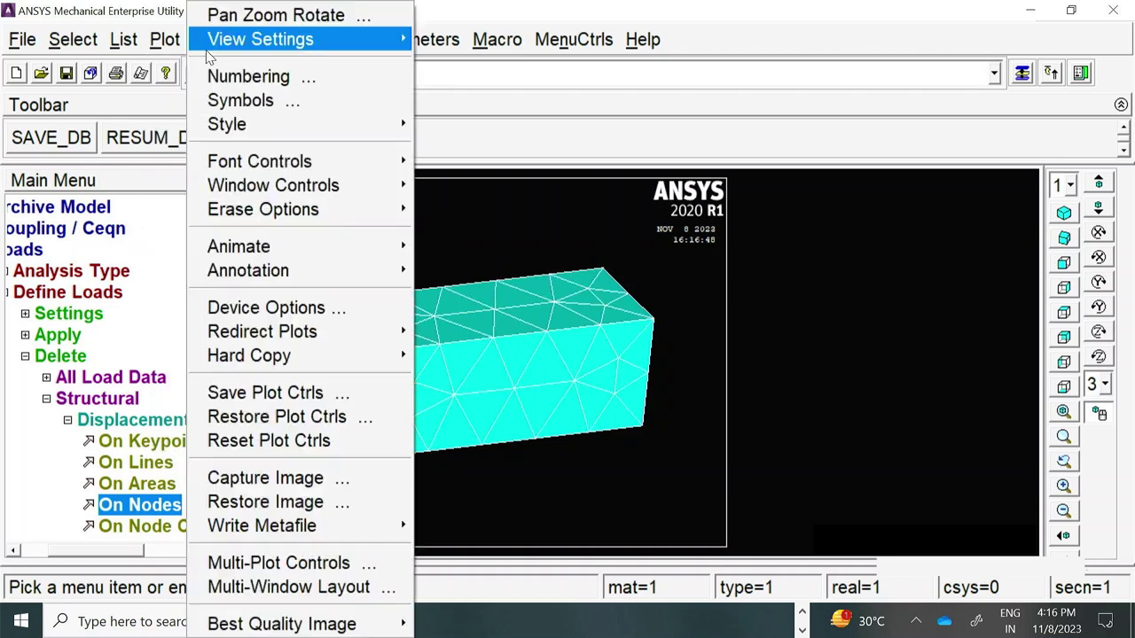
left_click(259, 100)
left_click(625, 332)
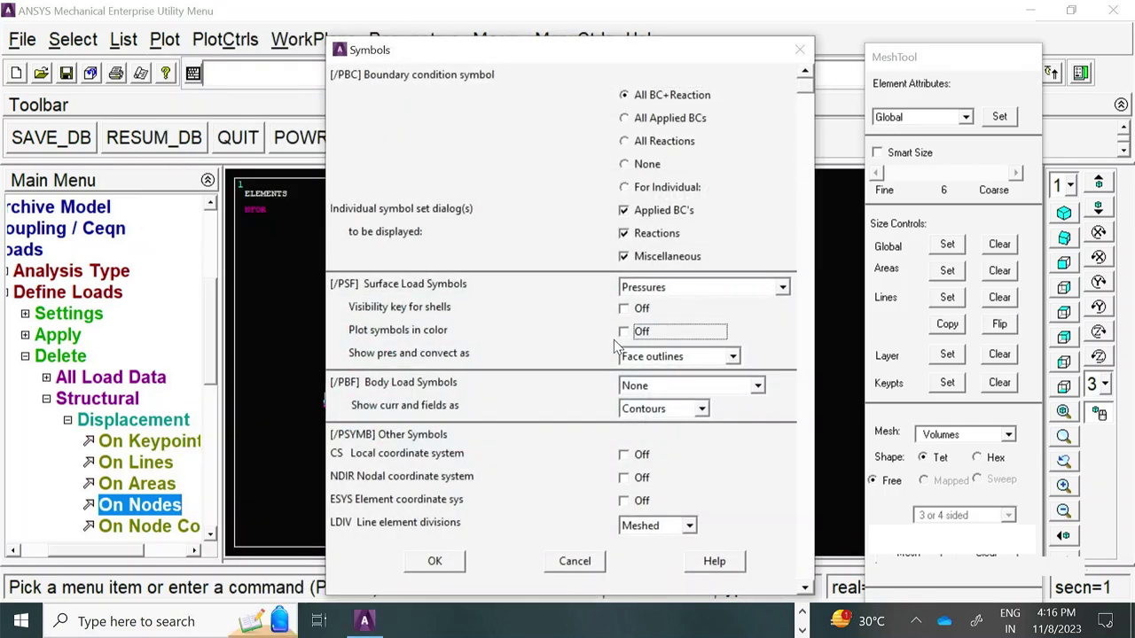
left_click(440, 560)
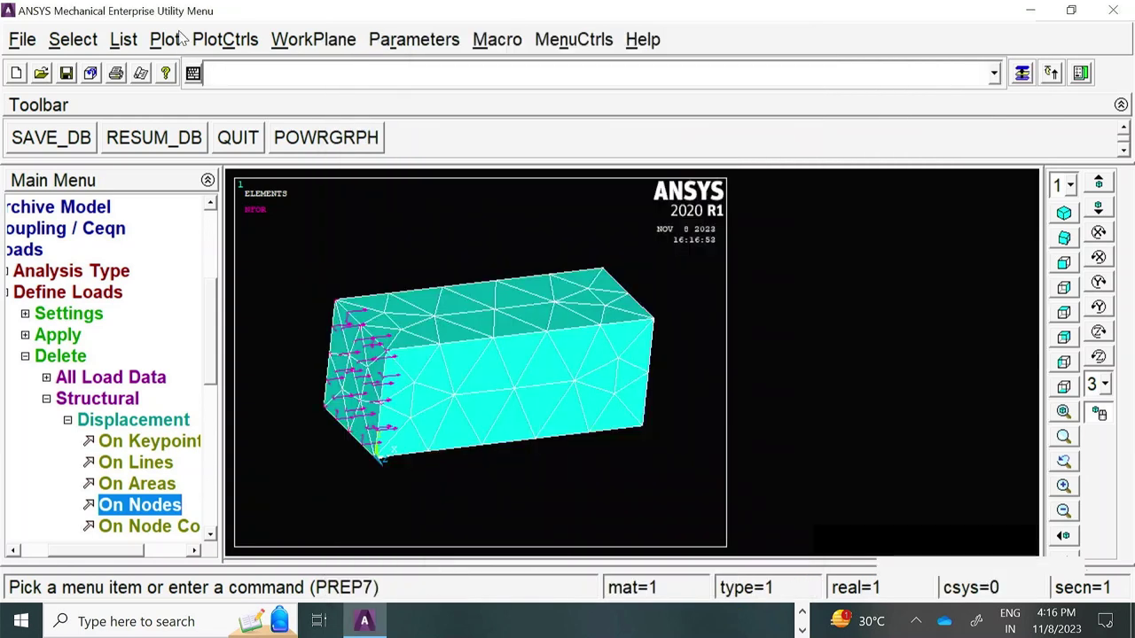
- Set the plot's boundary condition symbols to None
left_click(213, 39)
left_click(244, 101)
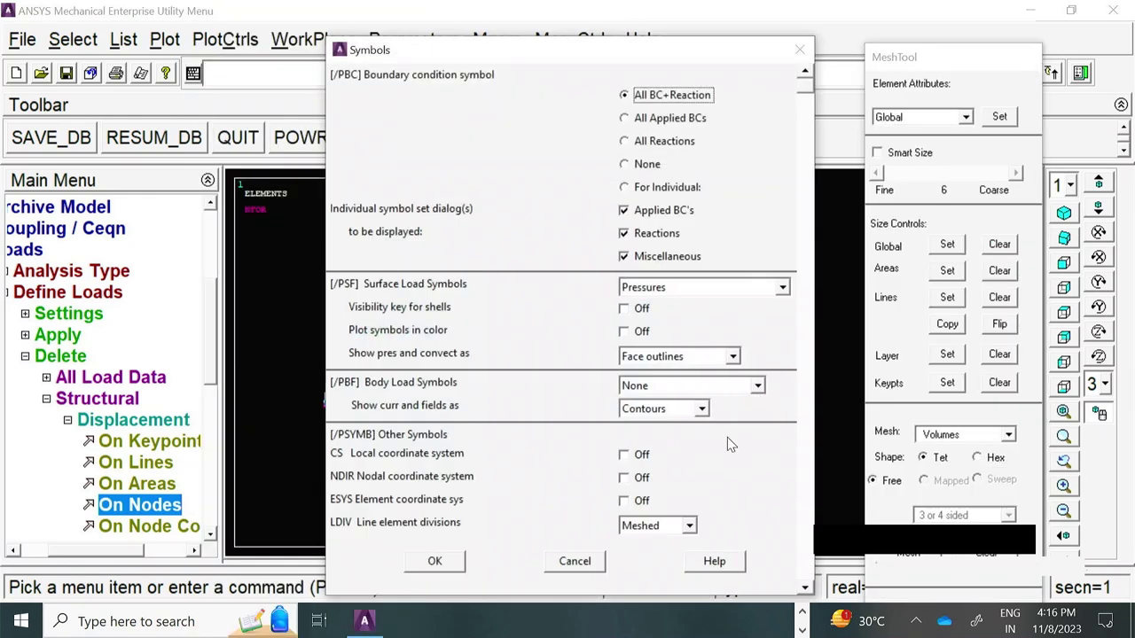
left_click(625, 165)
left_click(436, 560)
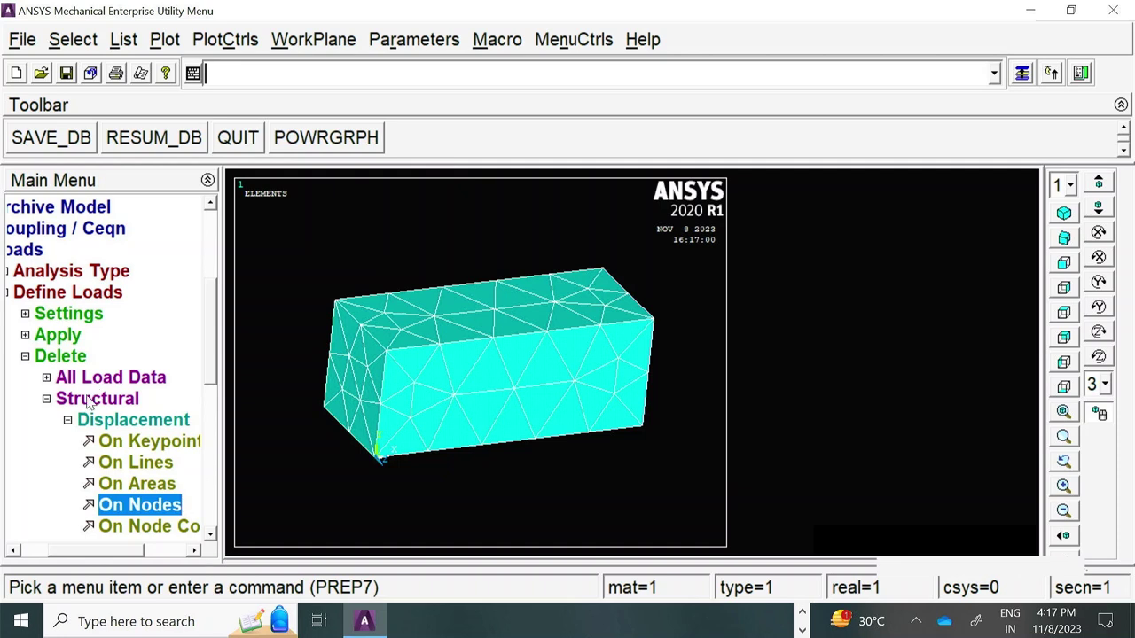
- Apply a structural displacement of 0 for All DOF on the two vertical lines of the block's near end face
left_click(30, 359)
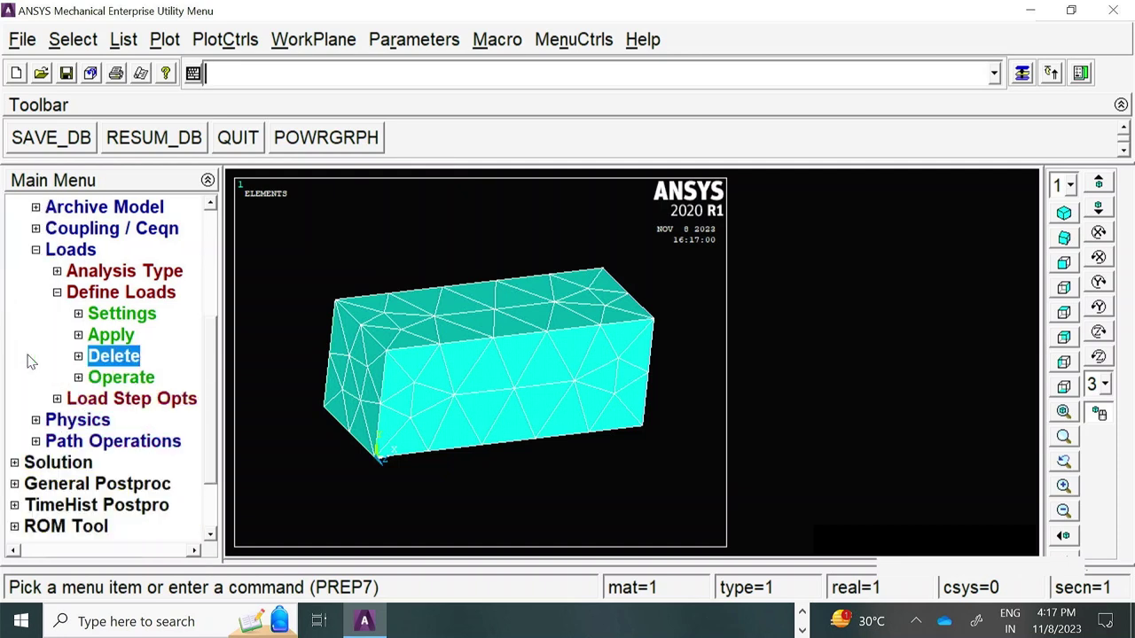
left_click(135, 337)
left_click_drag(211, 304, 196, 332)
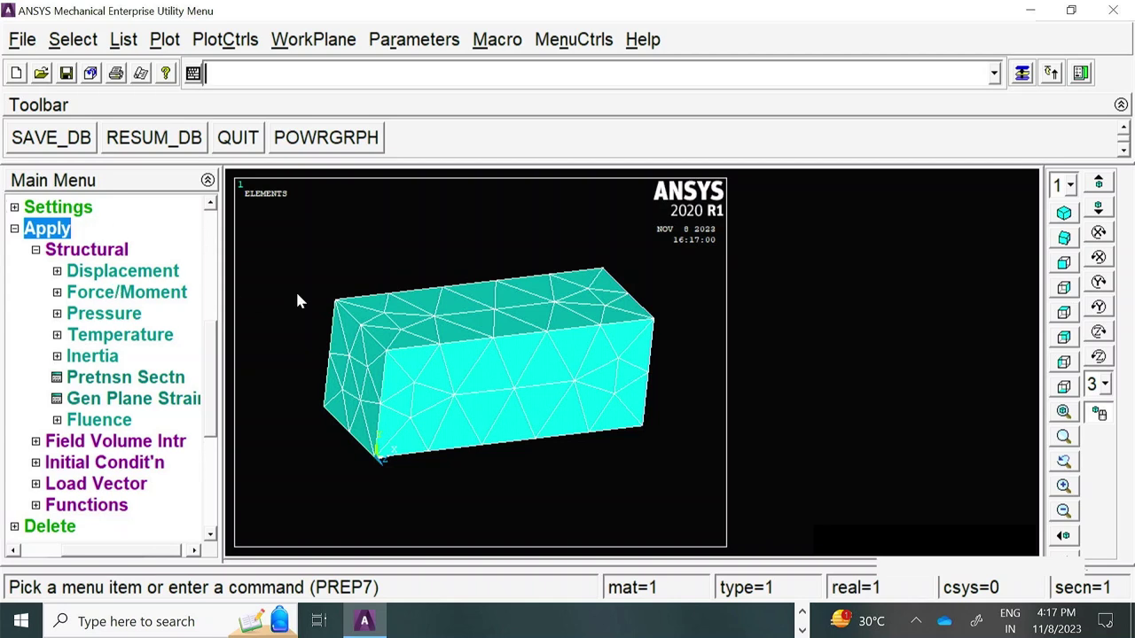
left_click(126, 277)
left_click(88, 288)
left_click_drag(340, 348, 387, 388)
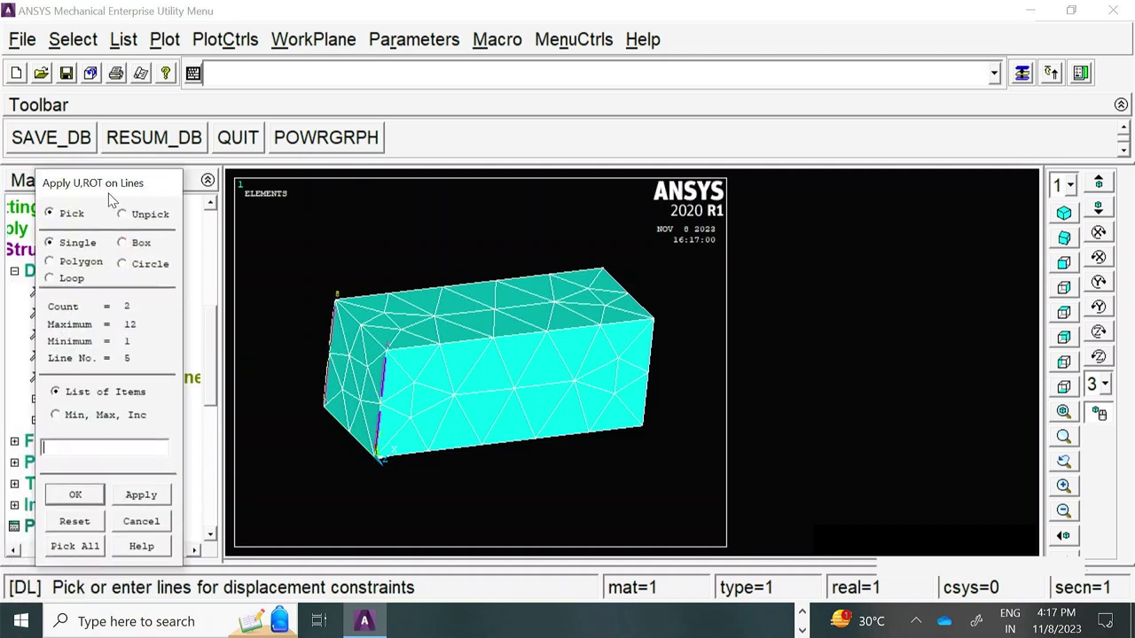
left_click(85, 485)
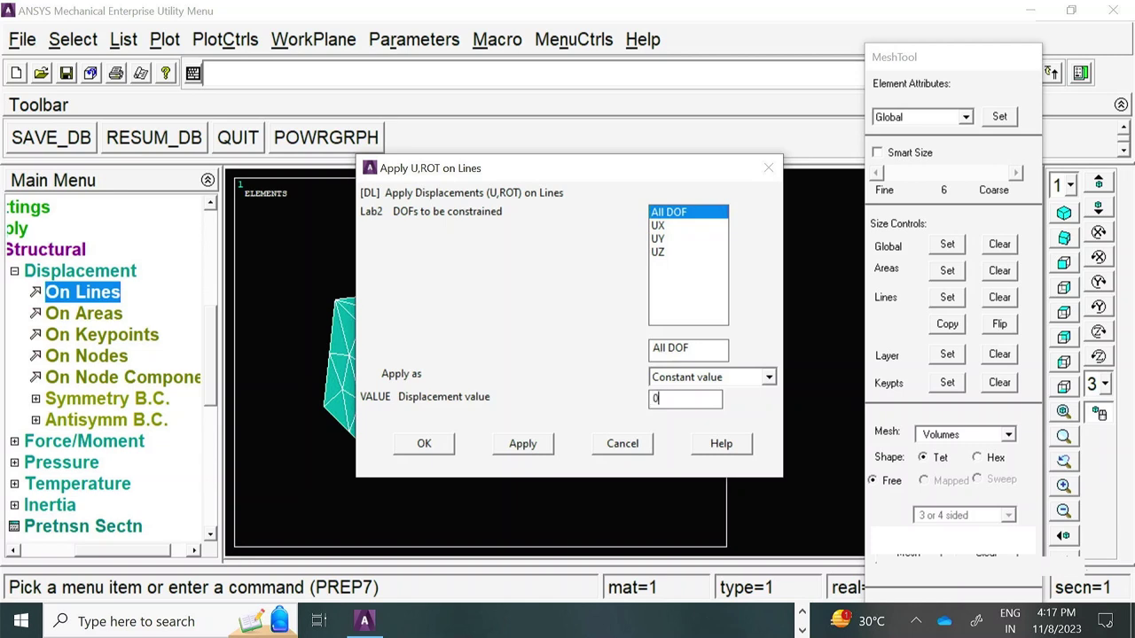
left_click(425, 445)
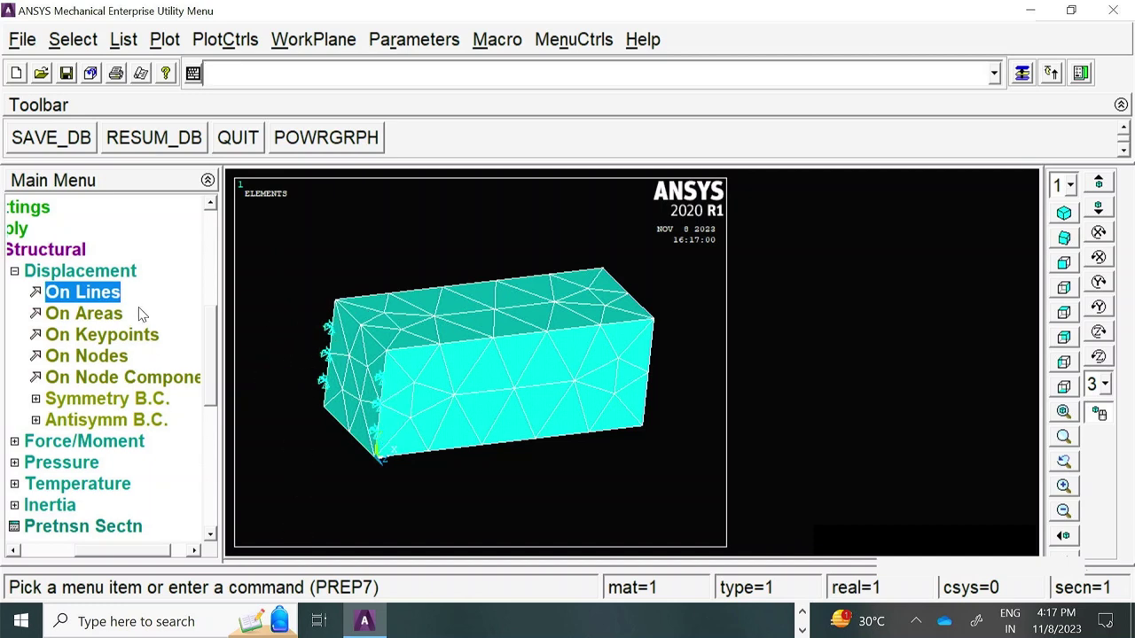
left_click(84, 313)
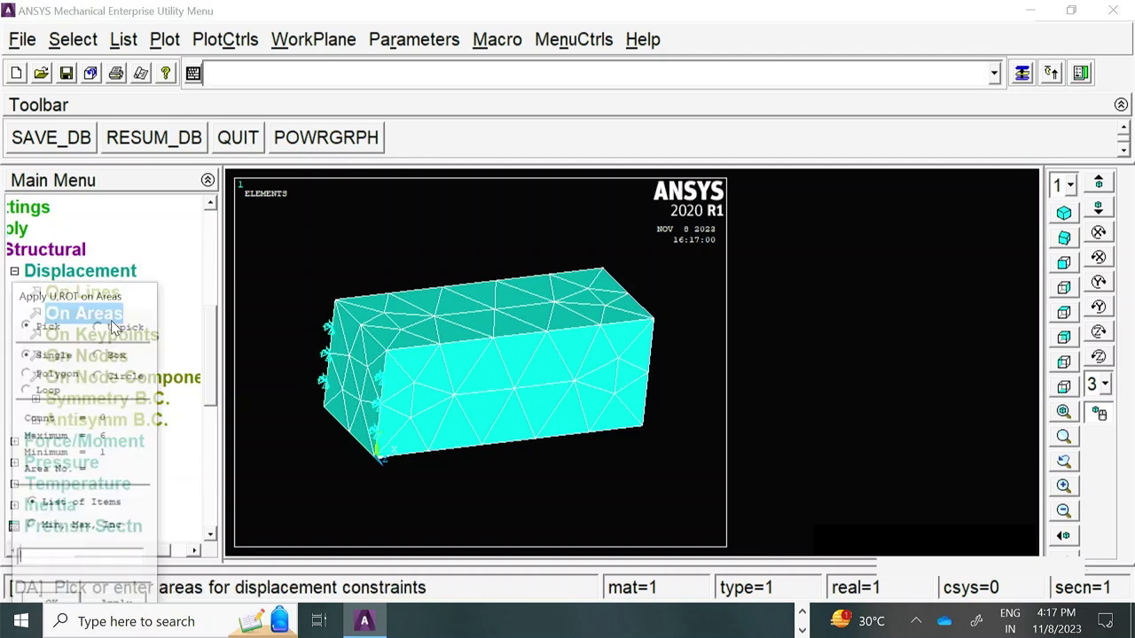
left_click_drag(100, 299, 136, 107)
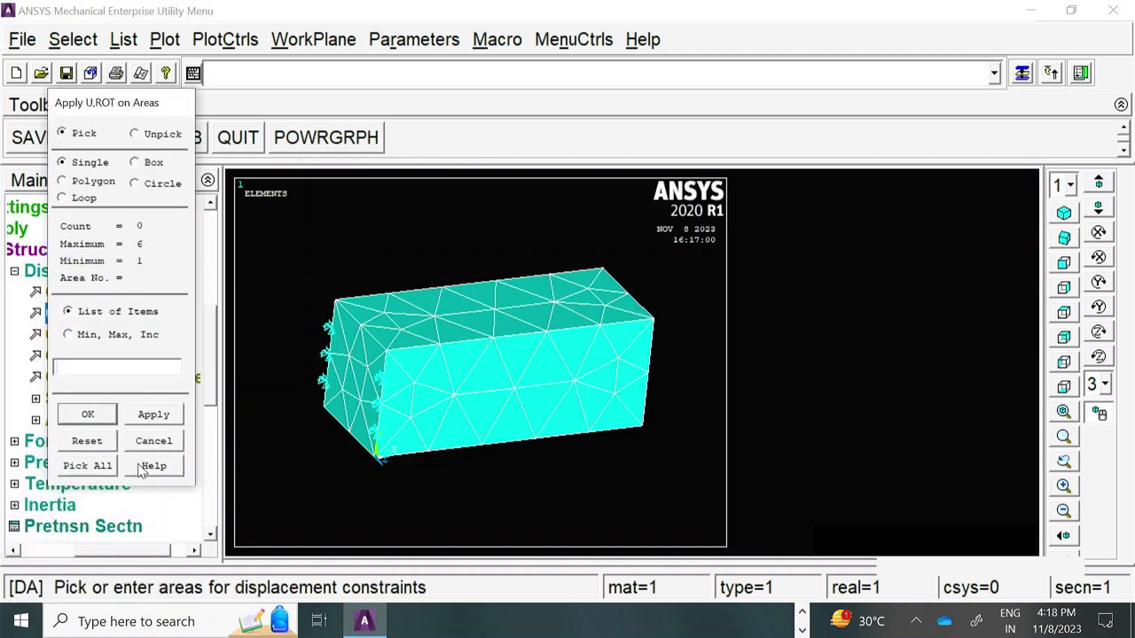
left_click(87, 416)
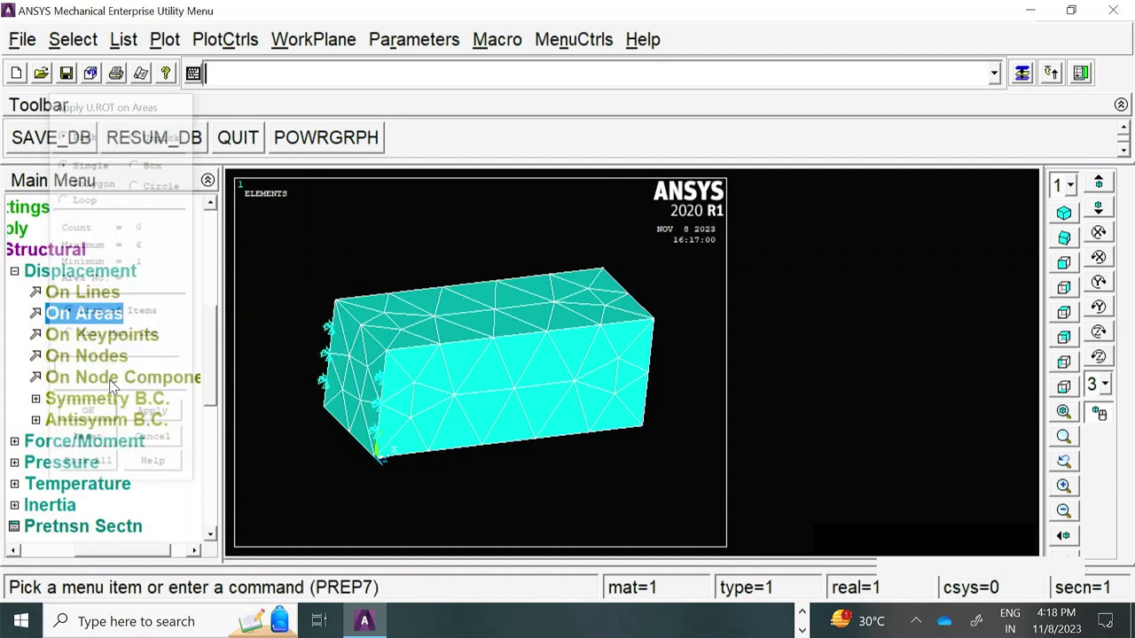
- Apply a structural displacement constraint for All DOF on the top area of the block
left_click(84, 314)
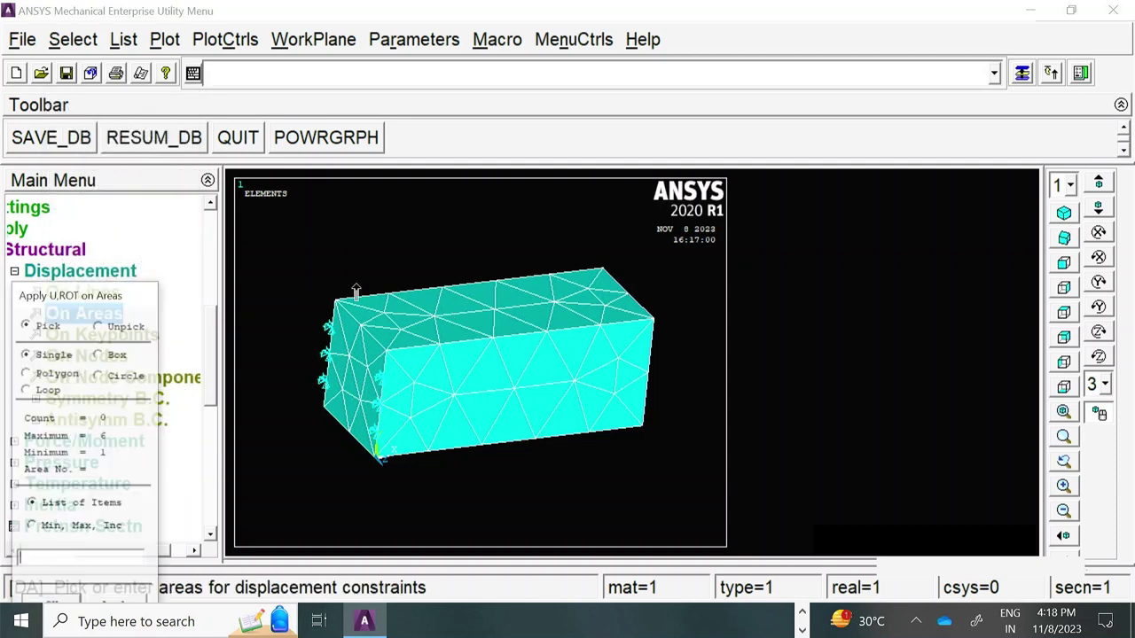
left_click(481, 315)
left_click_drag(150, 298, 194, 138)
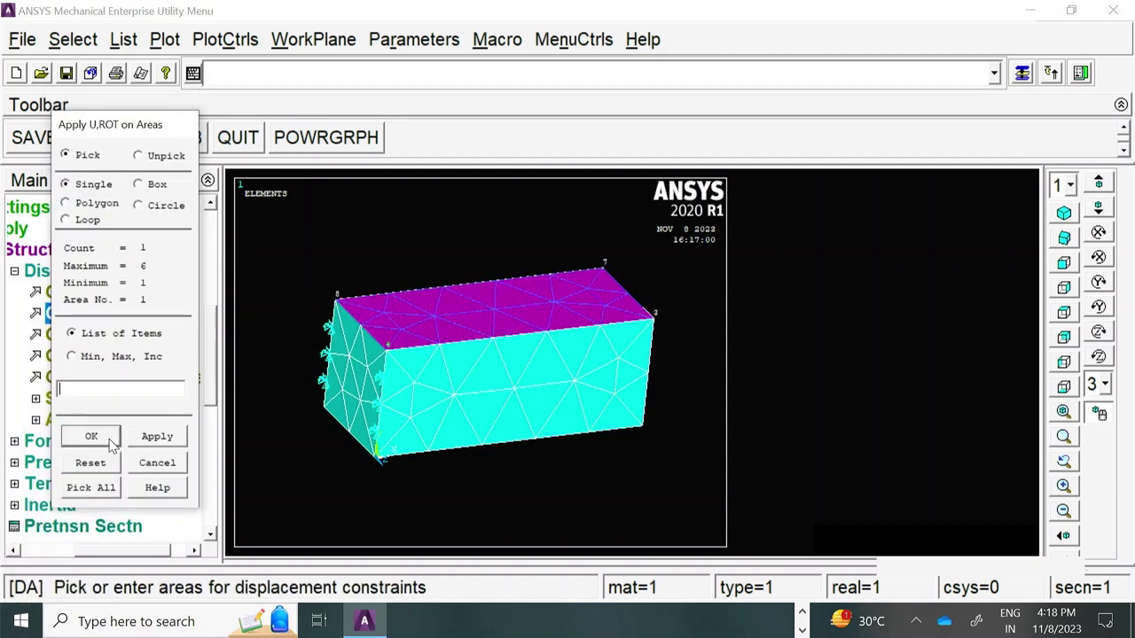
left_click(92, 436)
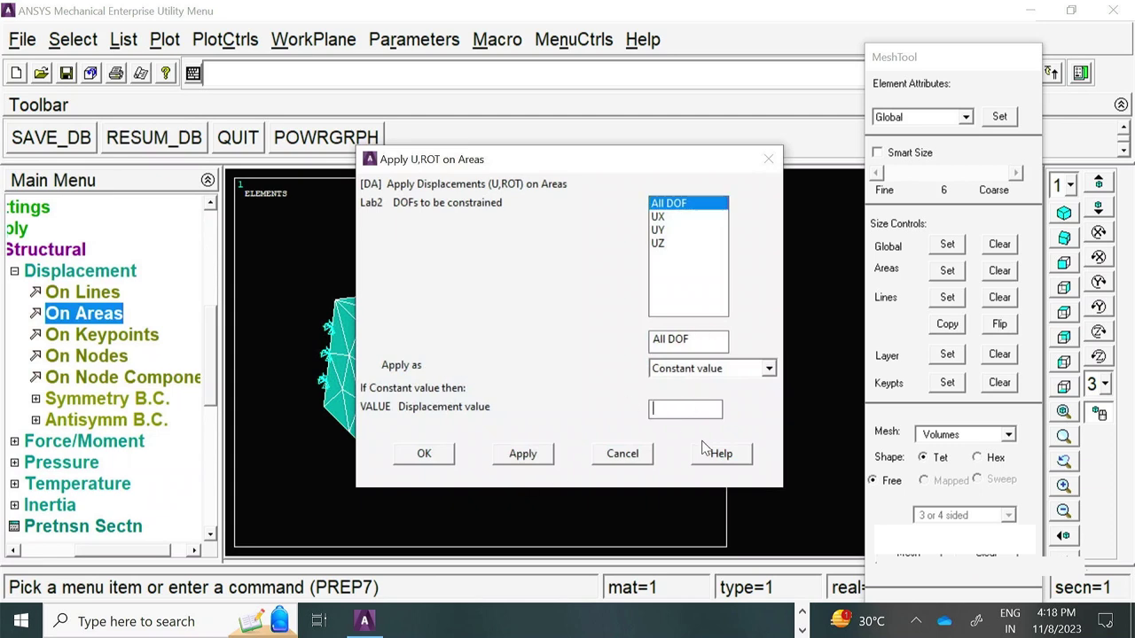
left_click(429, 458)
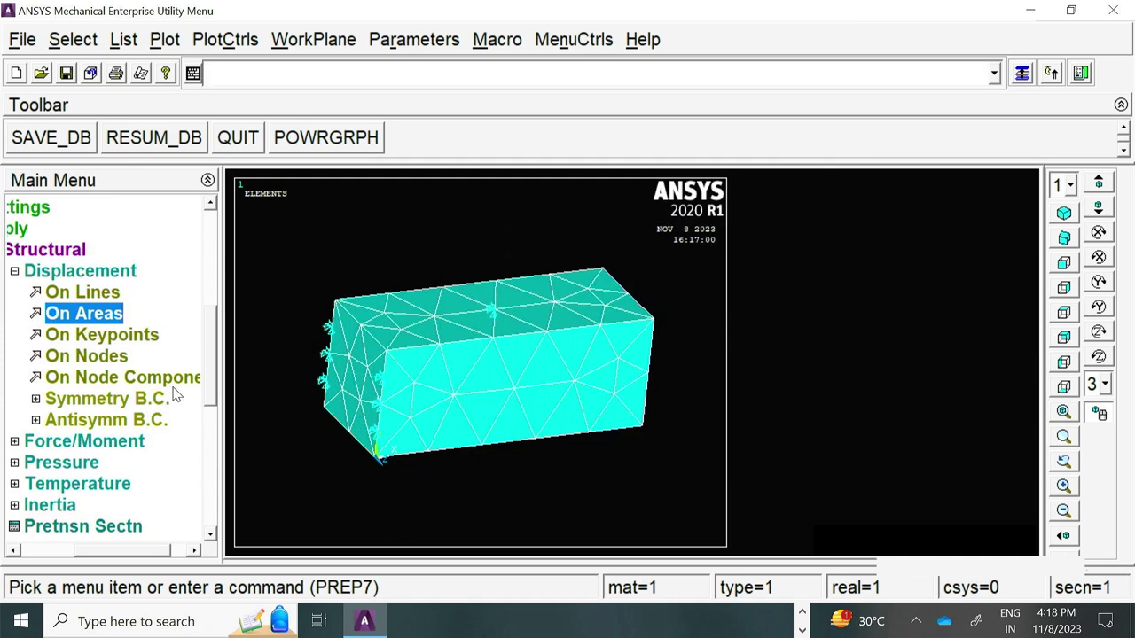
- Apply an All DOF displacement constraint to the nodes of the block's end face at the origin, picking them with Circle selection
left_click(104, 355)
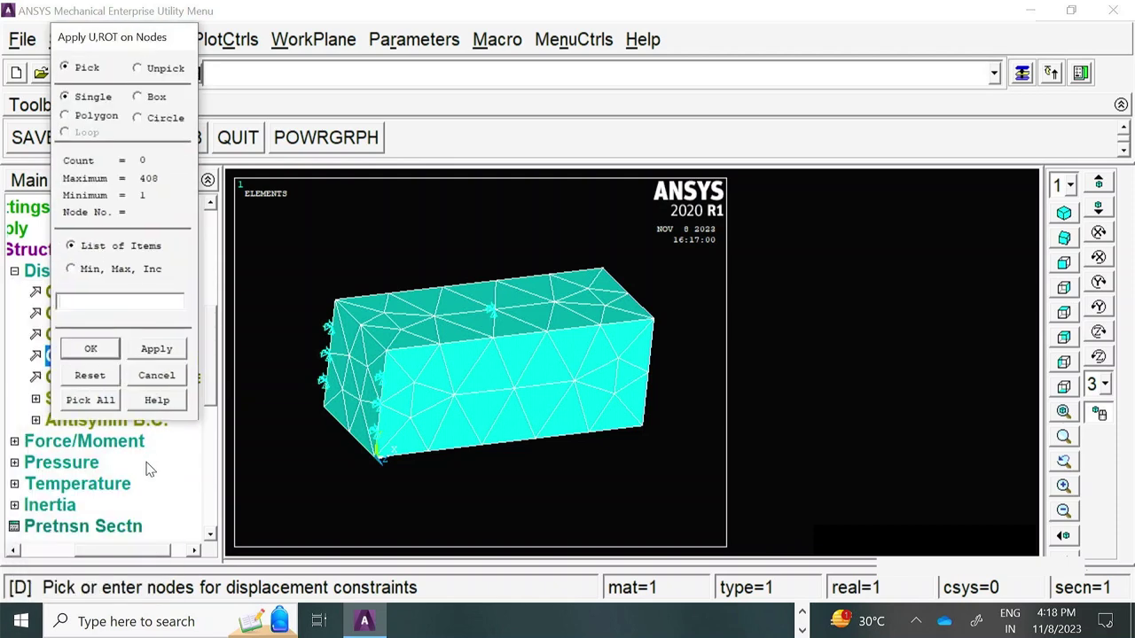
left_click(156, 375)
right_click_drag(482, 413, 456, 408, "ctrl")
left_click(110, 362)
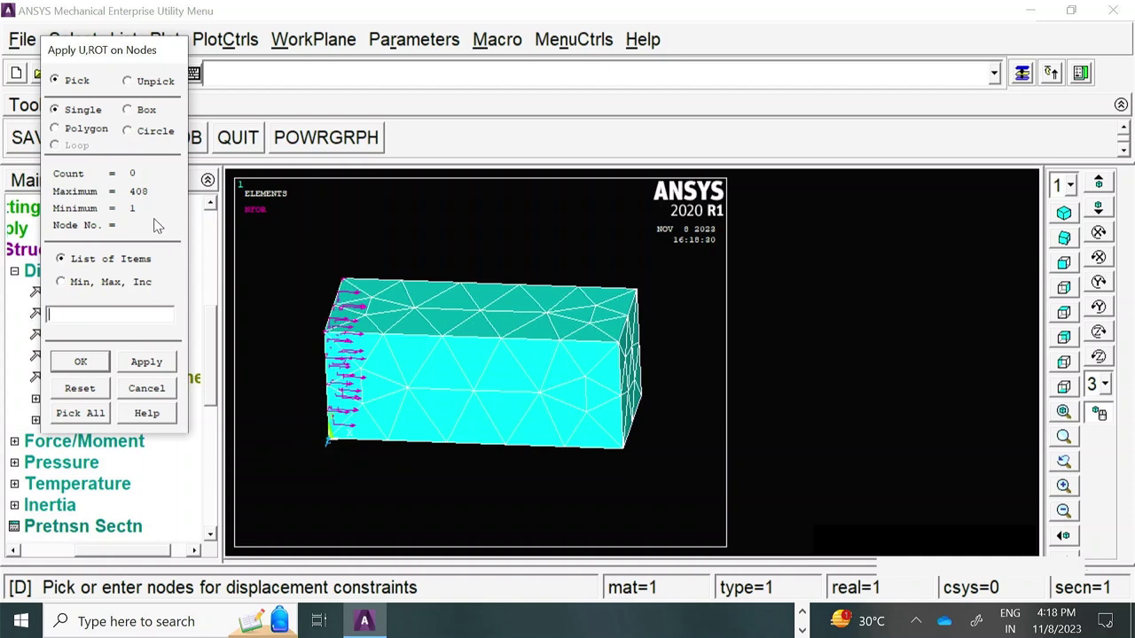
left_click(172, 394)
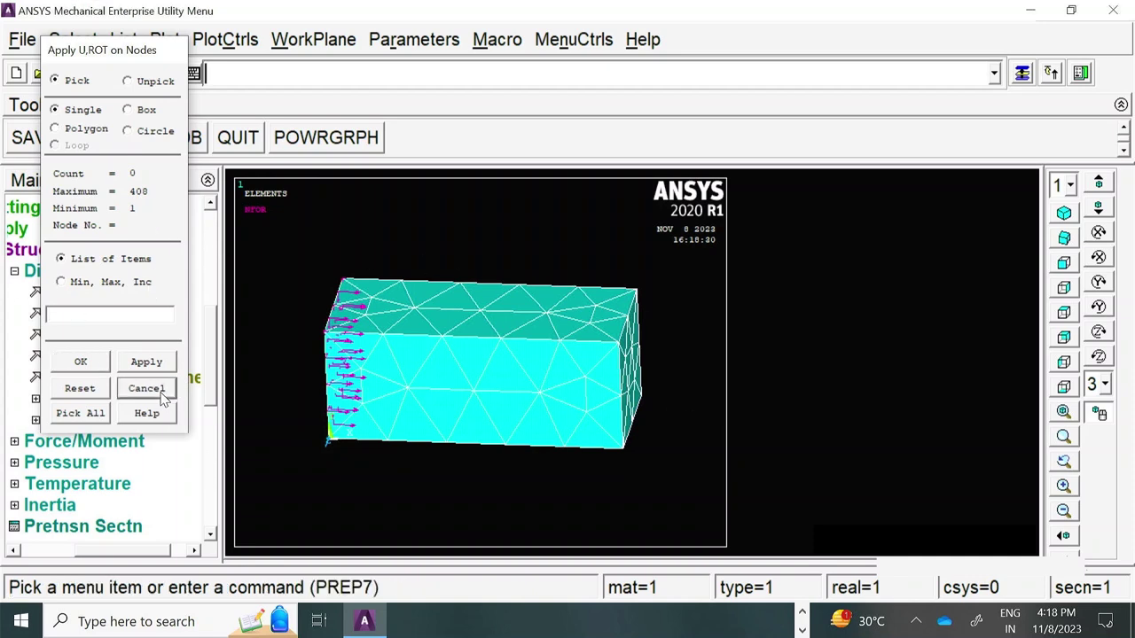
mouse_move(426, 301)
right_mouse_down("ctrl")
mouse_move(422, 322)
mouse_move(434, 314)
right_mouse_up("ctrl")
left_click(115, 366)
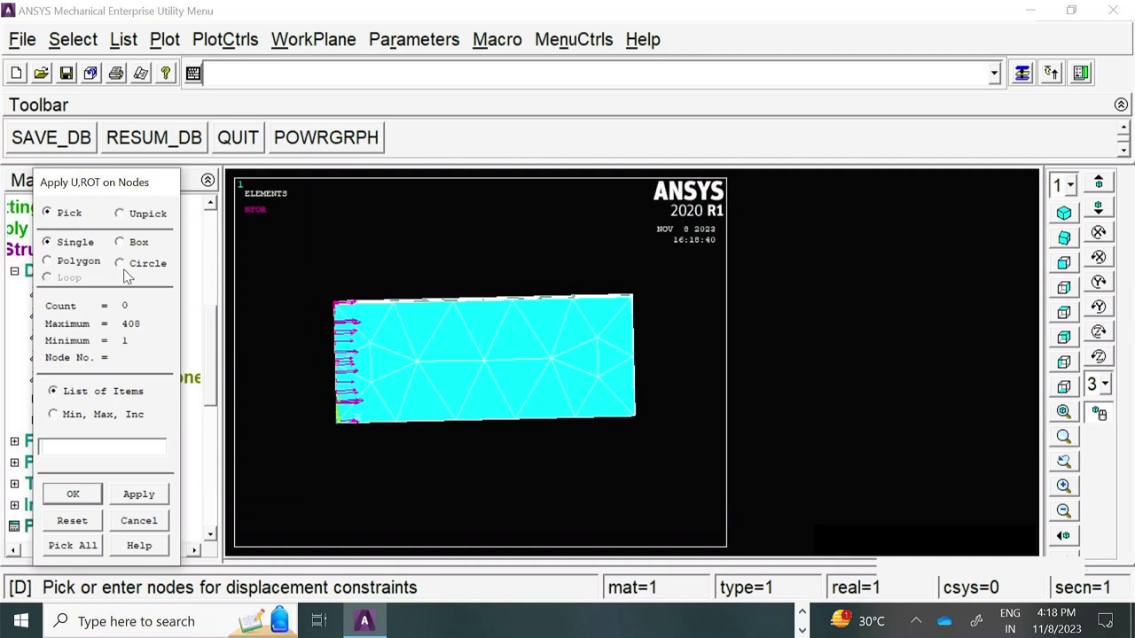
left_click_drag(301, 327, 335, 297)
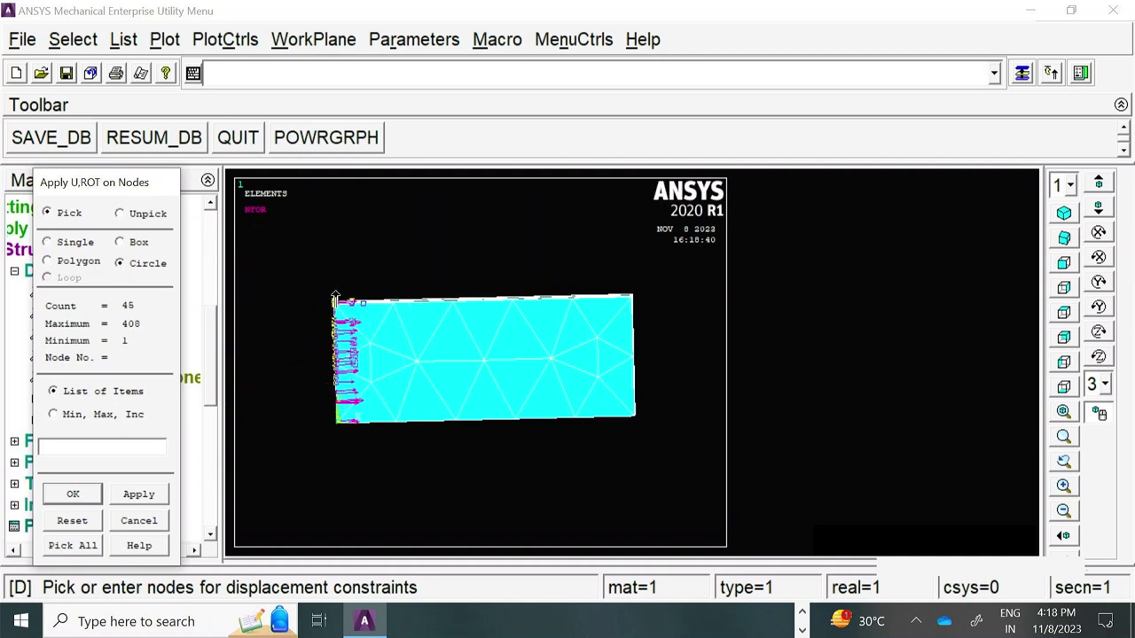
left_click(75, 495)
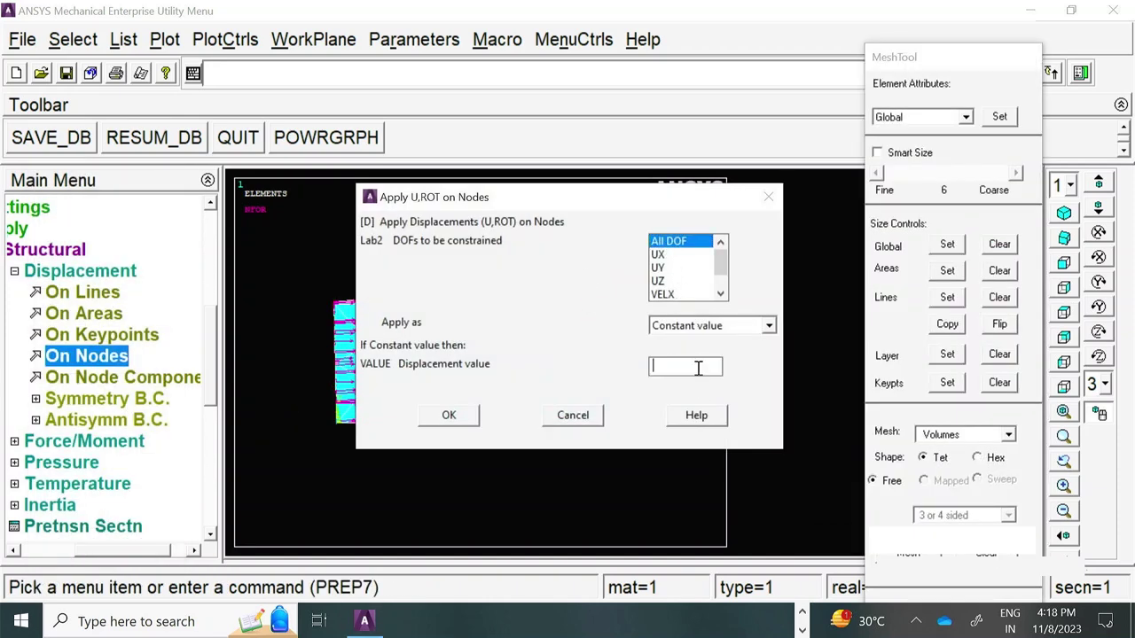
left_click(449, 417)
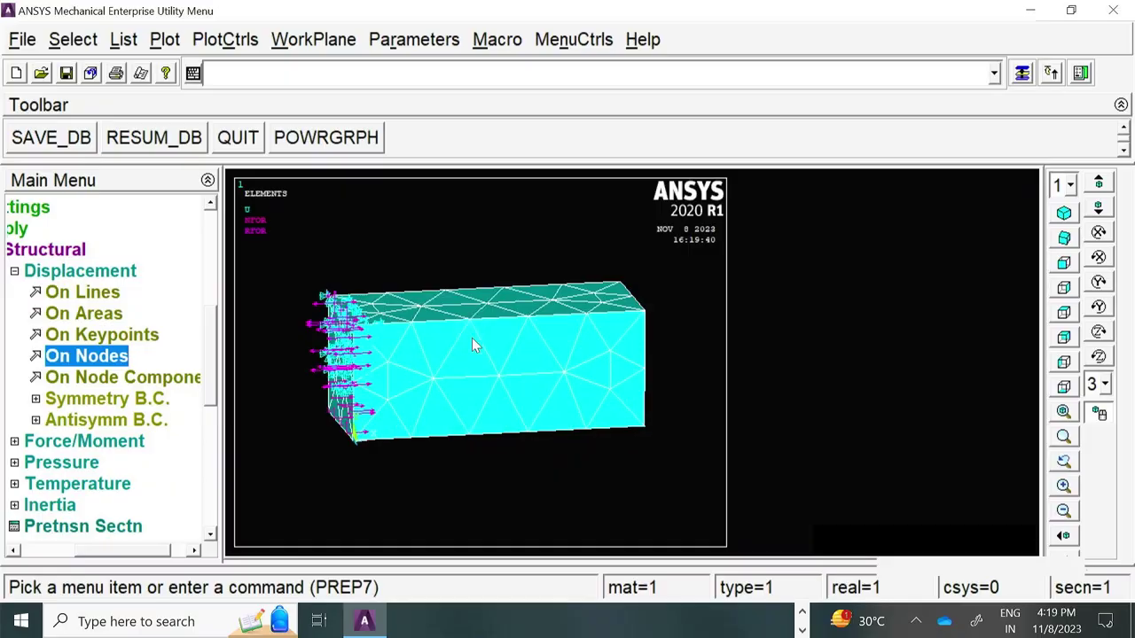
- Apply a constant pressure of -0.5 on the block's end area opposite the constrained end face
right_click_drag(475, 345, 496, 390, "ctrl")
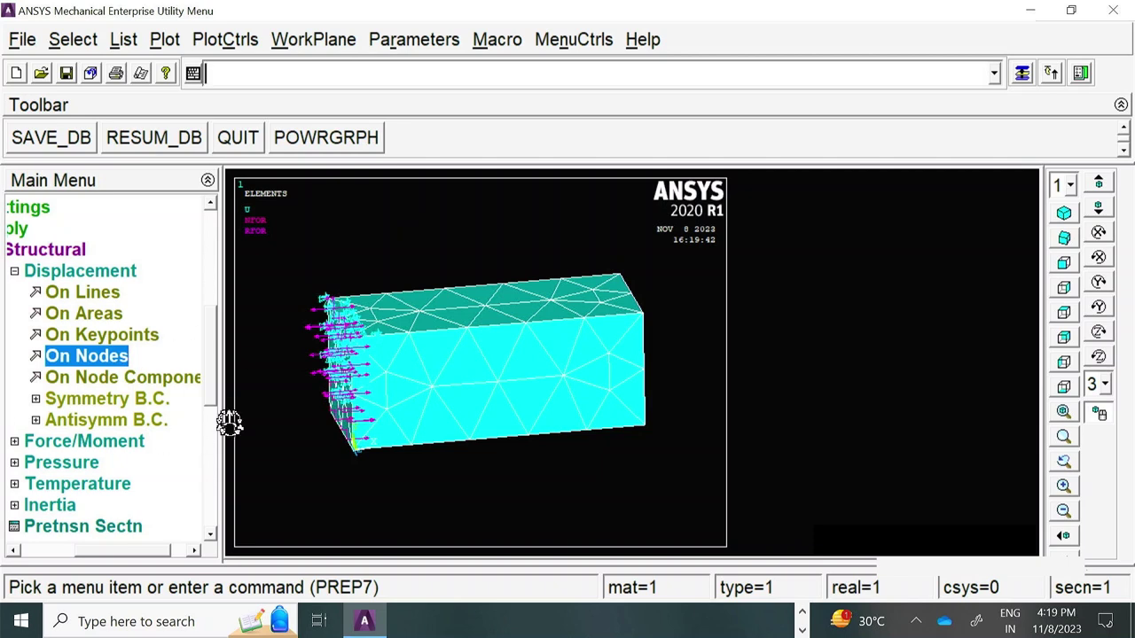
left_click(14, 271)
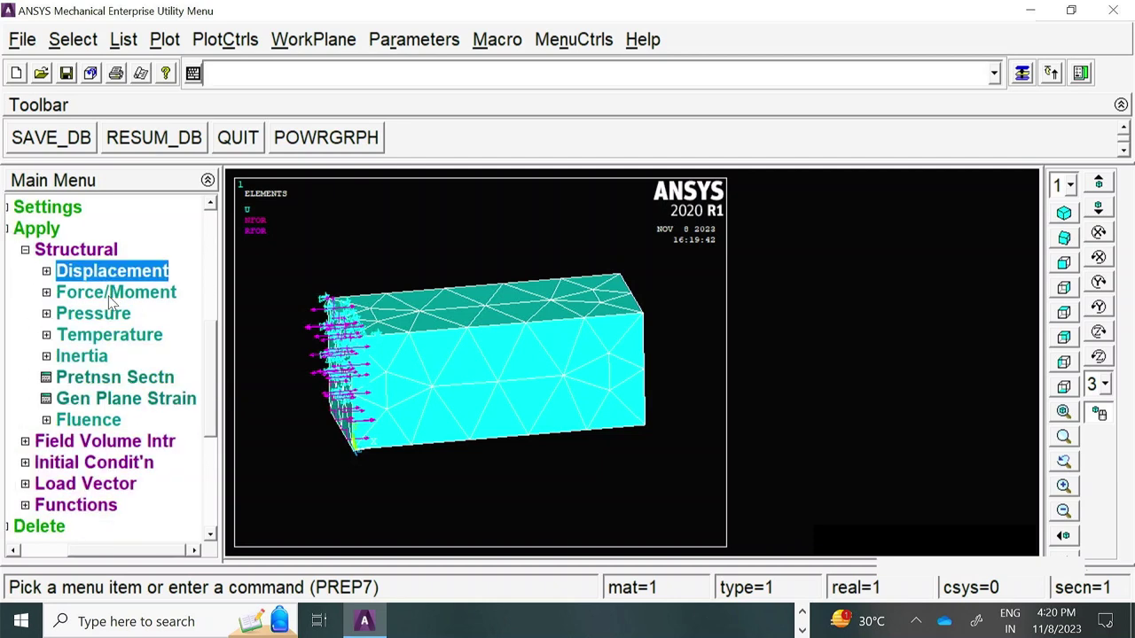
left_click(105, 315)
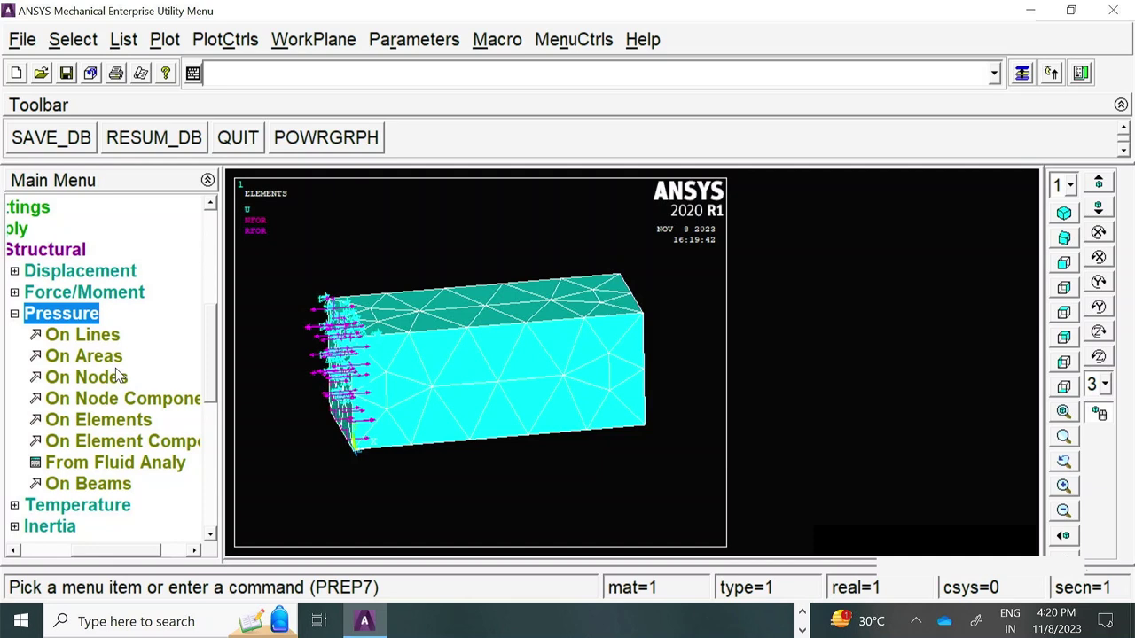
left_click(101, 358)
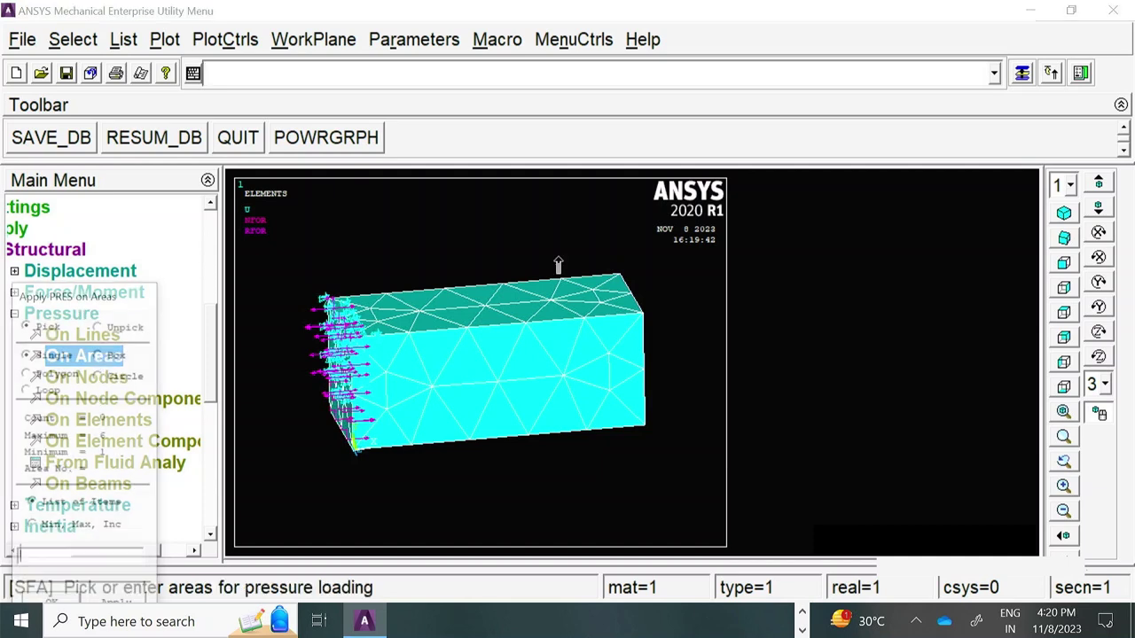
left_click(633, 359)
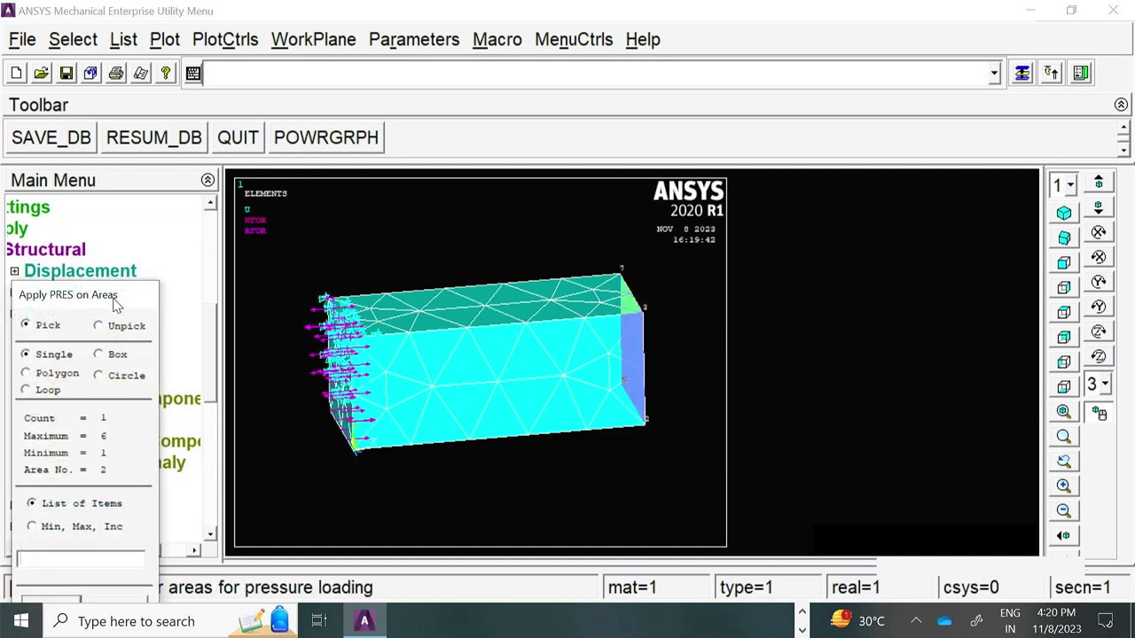
left_click(88, 479)
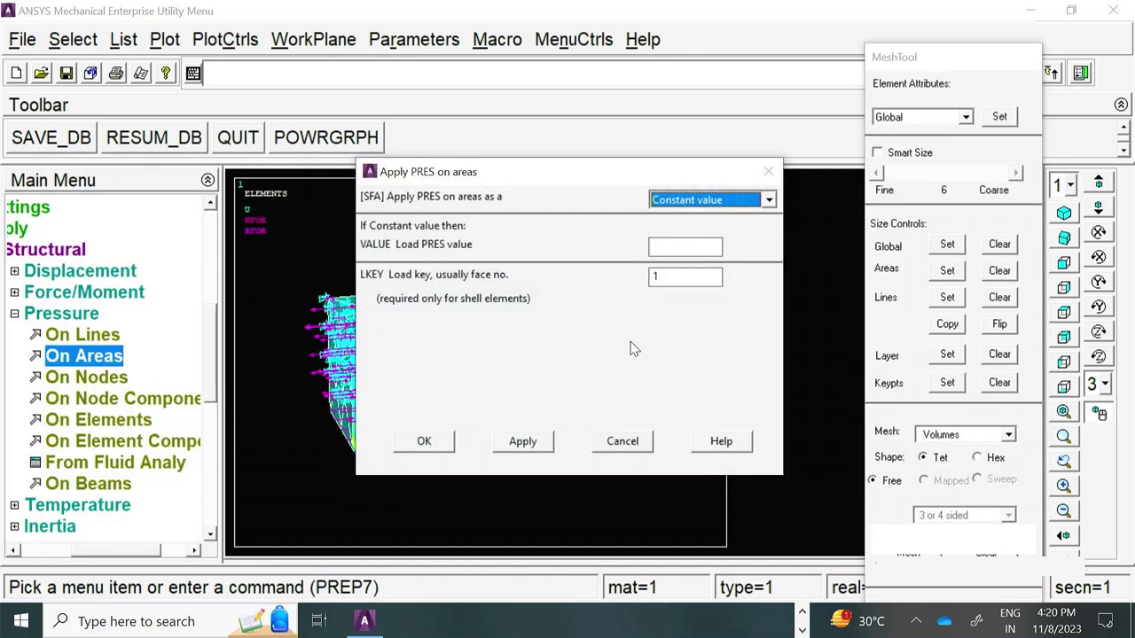
left_click(659, 248)
type("0.5")
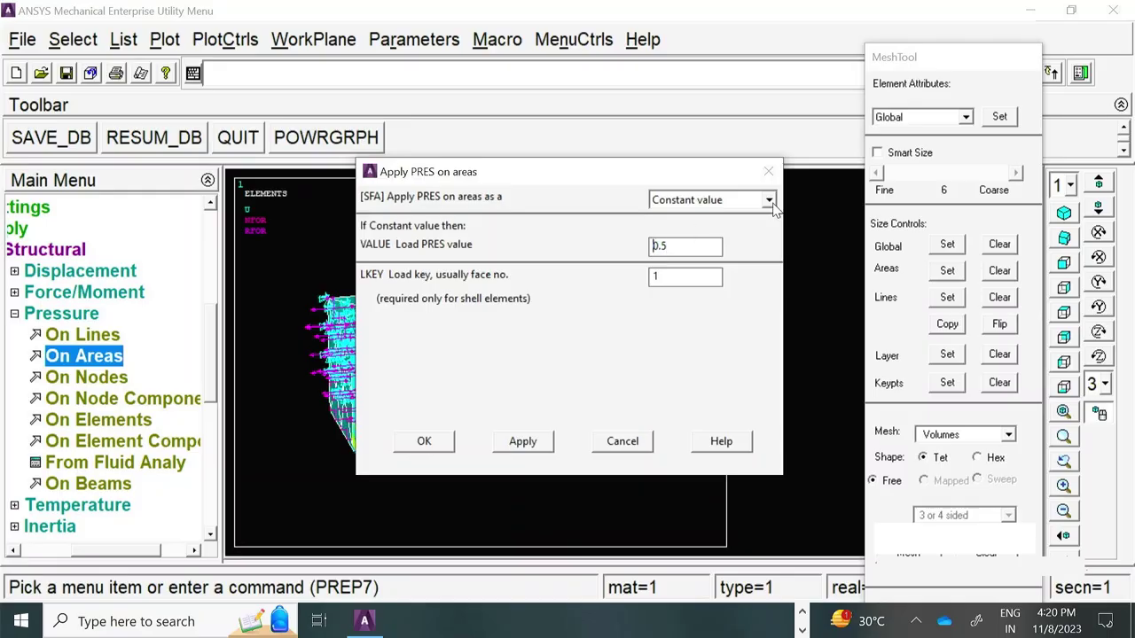
type("-")
left_click(424, 441)
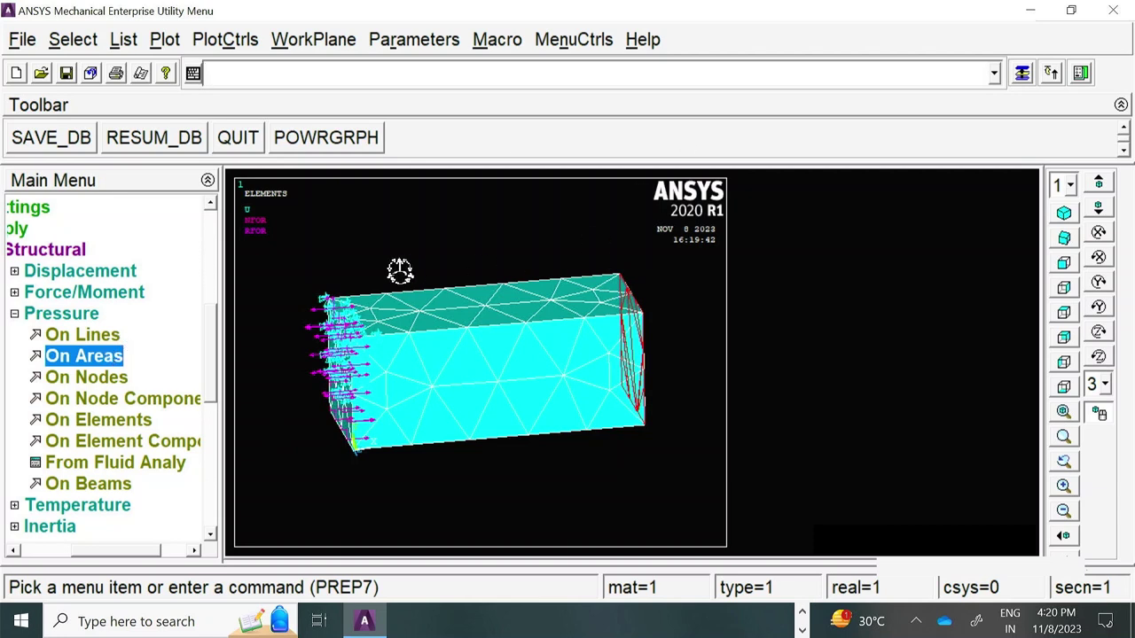
- Apply a constant FX force of 1 on the two upper keypoints of the pressure-loaded end face
left_click(15, 314)
left_click(47, 292)
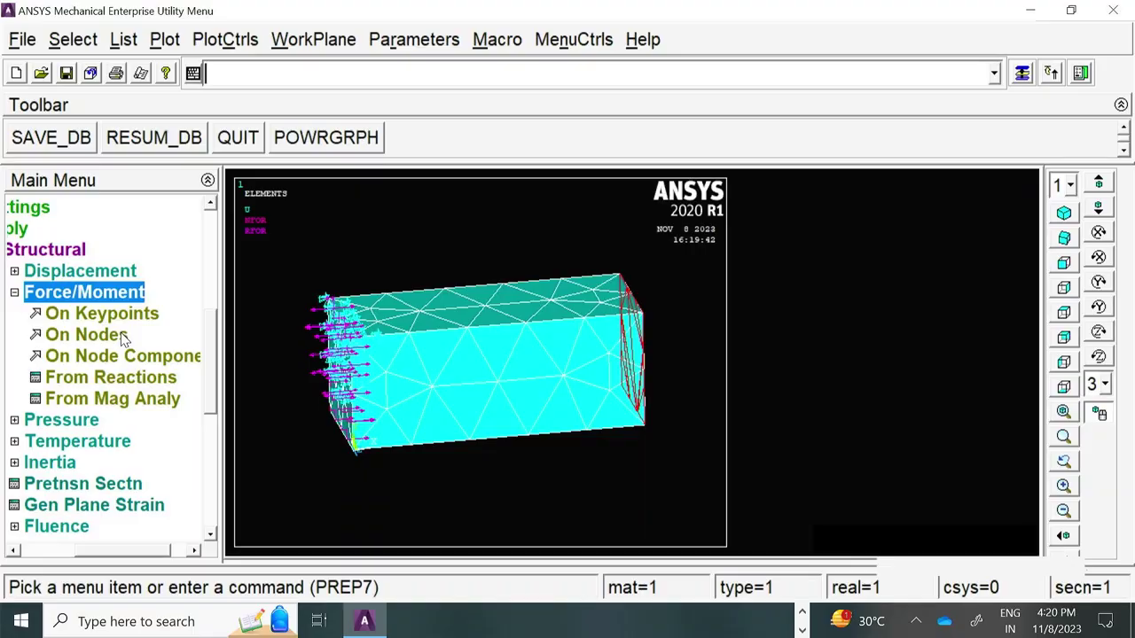
left_click(132, 320)
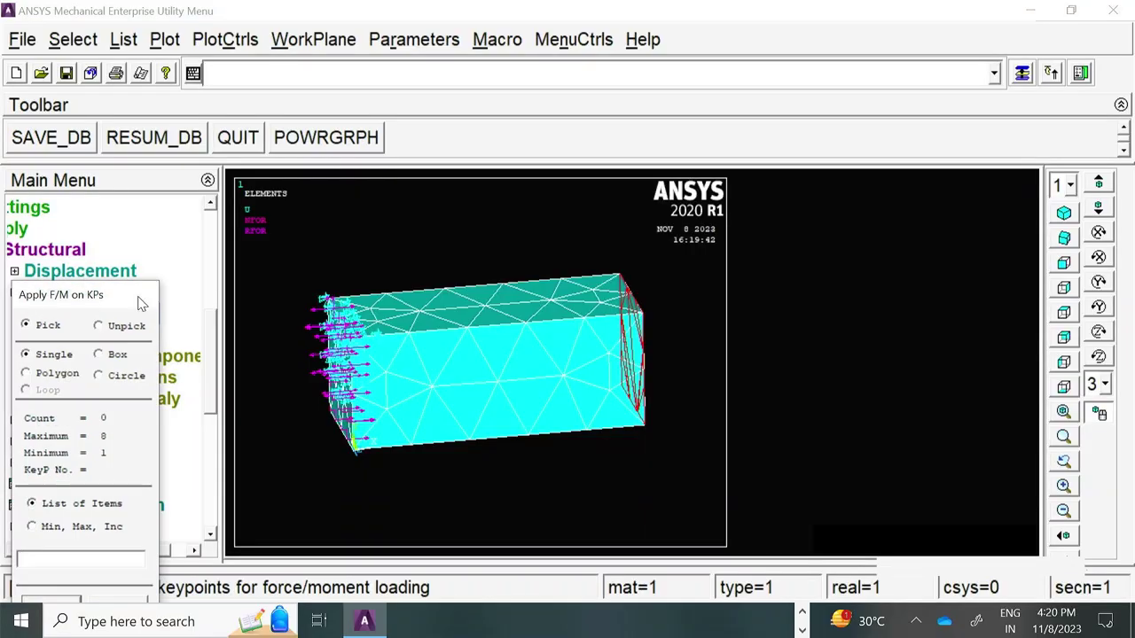
left_click(619, 277)
left_click(642, 312)
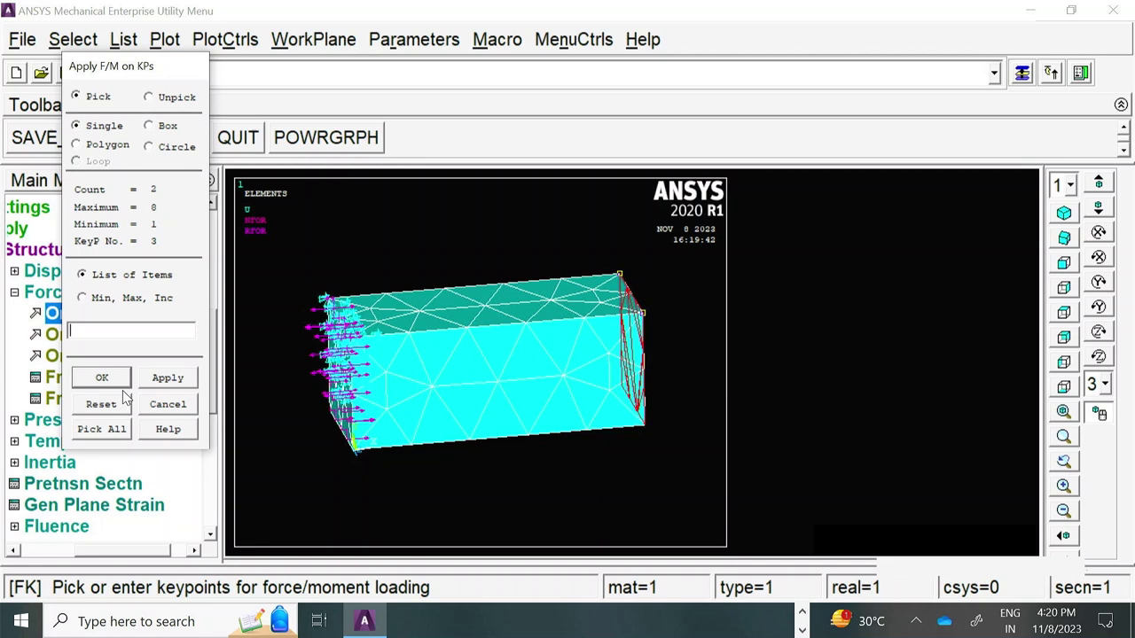
left_click(105, 376)
left_click_drag(675, 228, 961, 164)
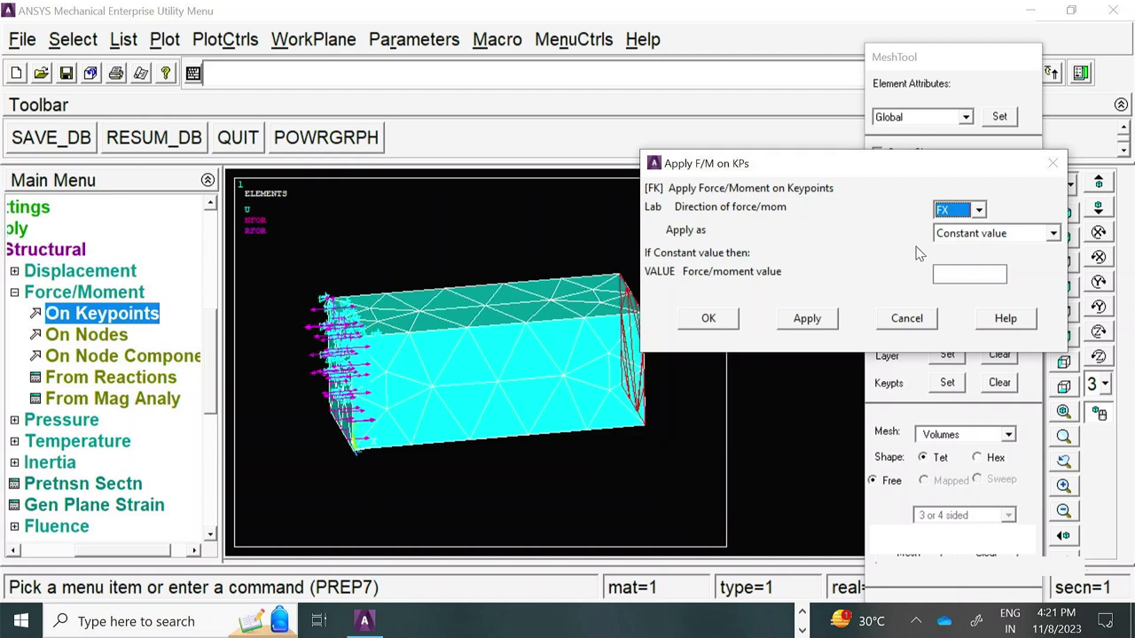
left_click(952, 277)
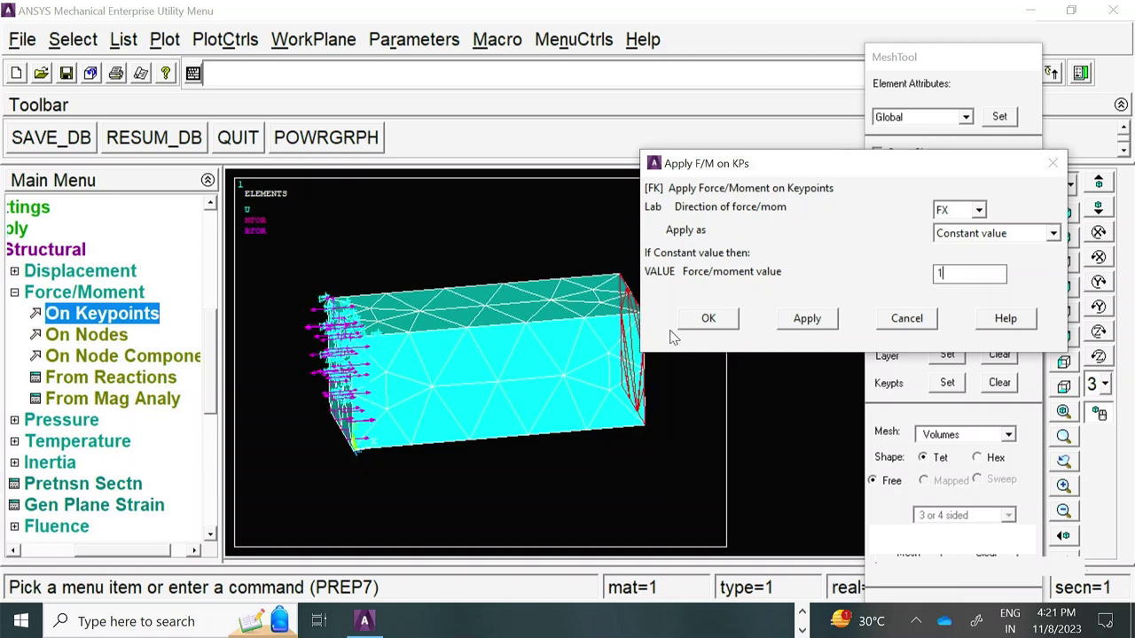
left_click(703, 318)
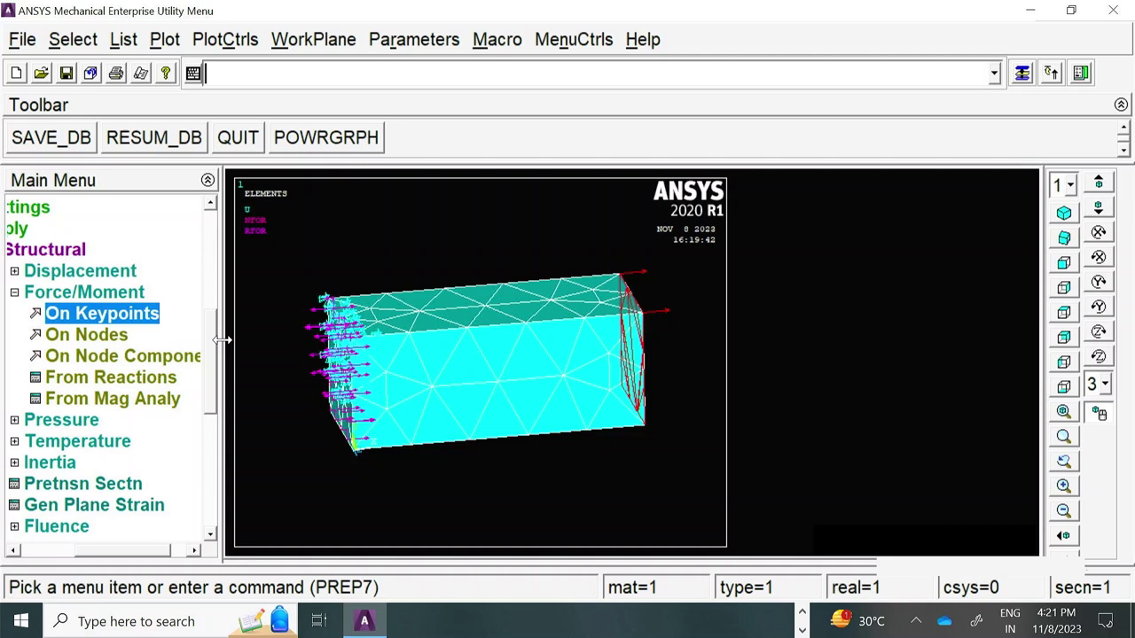
- Apply a constant FY force of 2 on four nodes near the middle of the block's top face
left_click(86, 335)
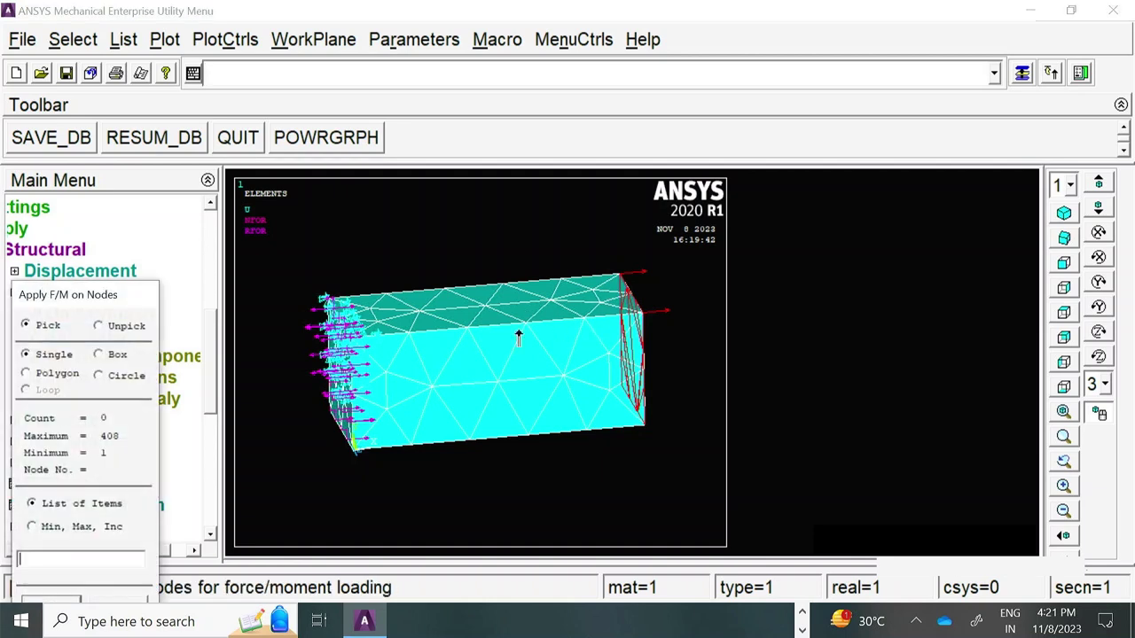
left_click(484, 306)
left_click(514, 306)
left_click(529, 307)
left_click(502, 309)
left_click_drag(147, 296, 142, 204)
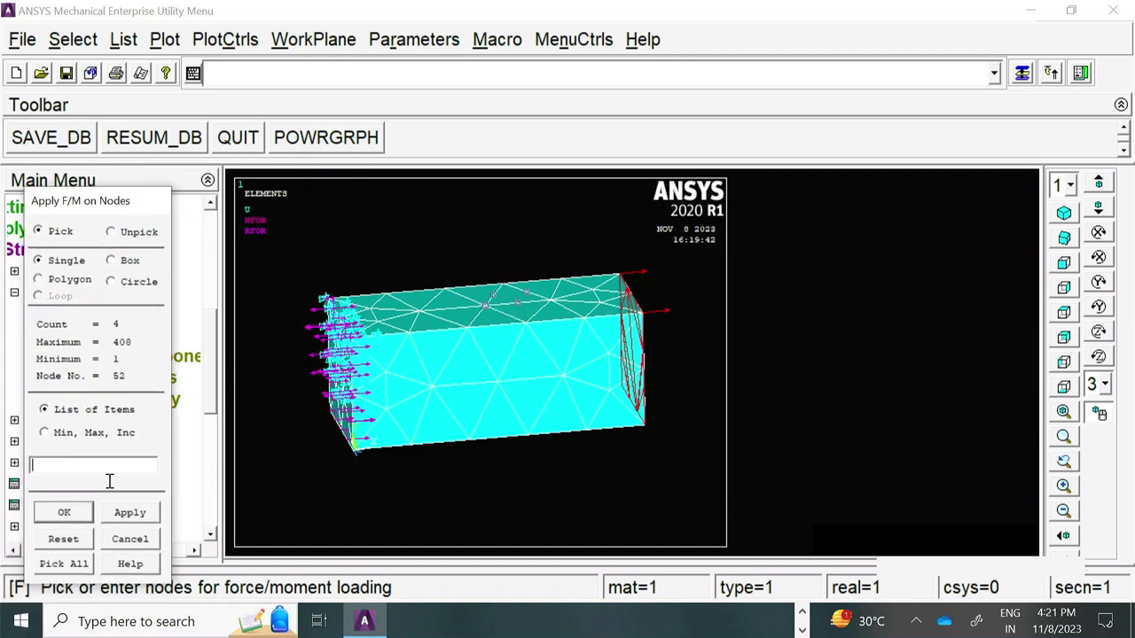
left_click(67, 512)
left_click(694, 275)
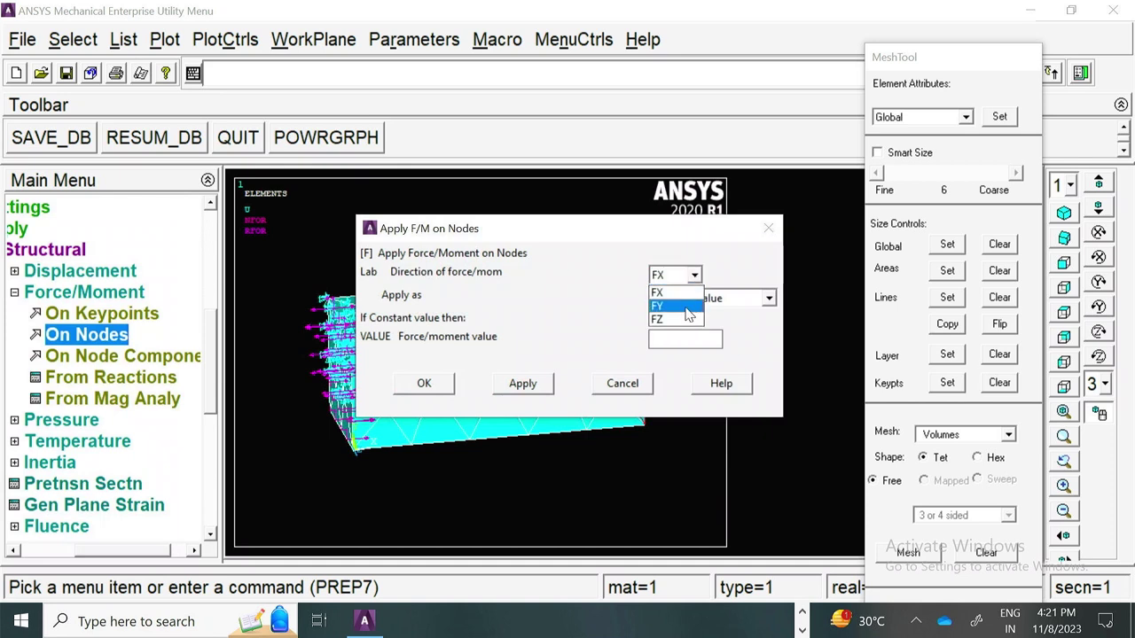
left_click(675, 306)
left_click(670, 338)
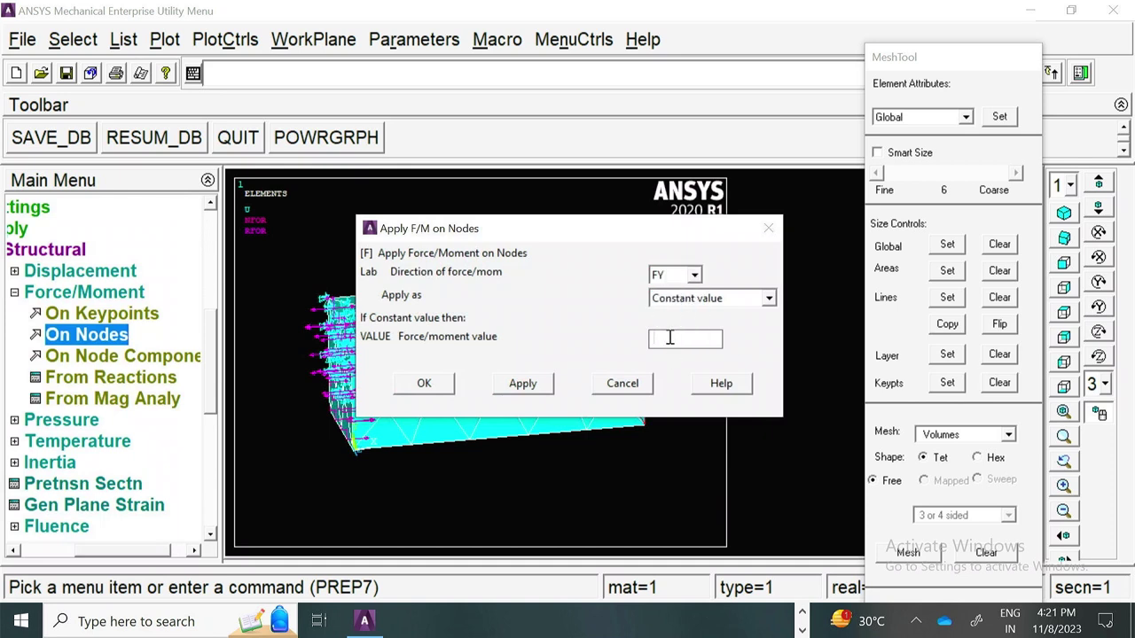
type("2")
left_click(449, 388)
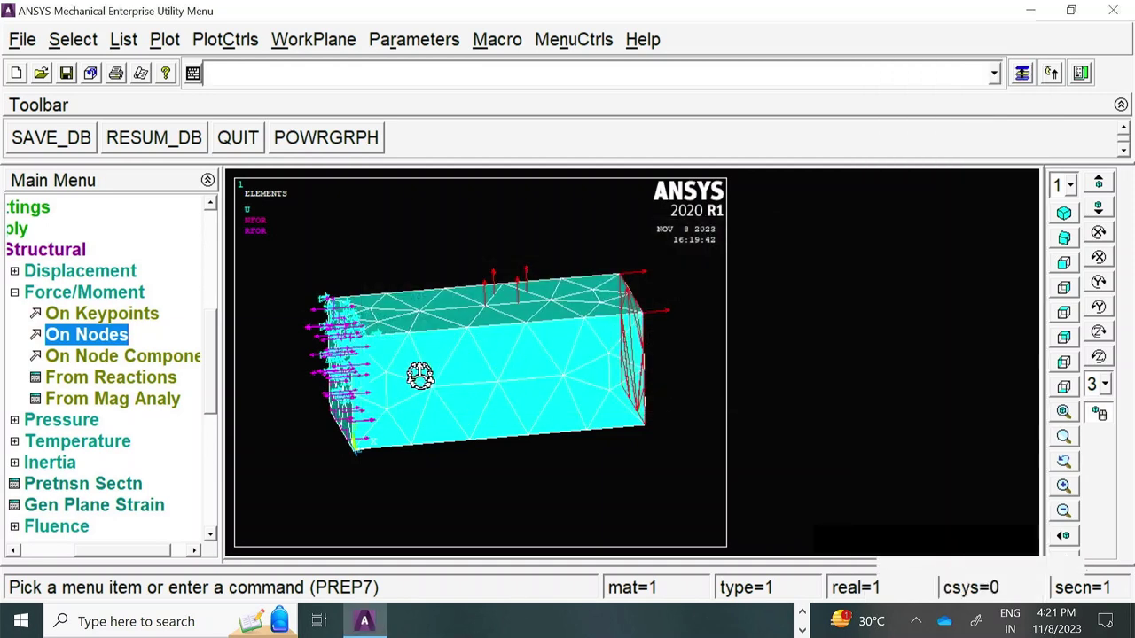
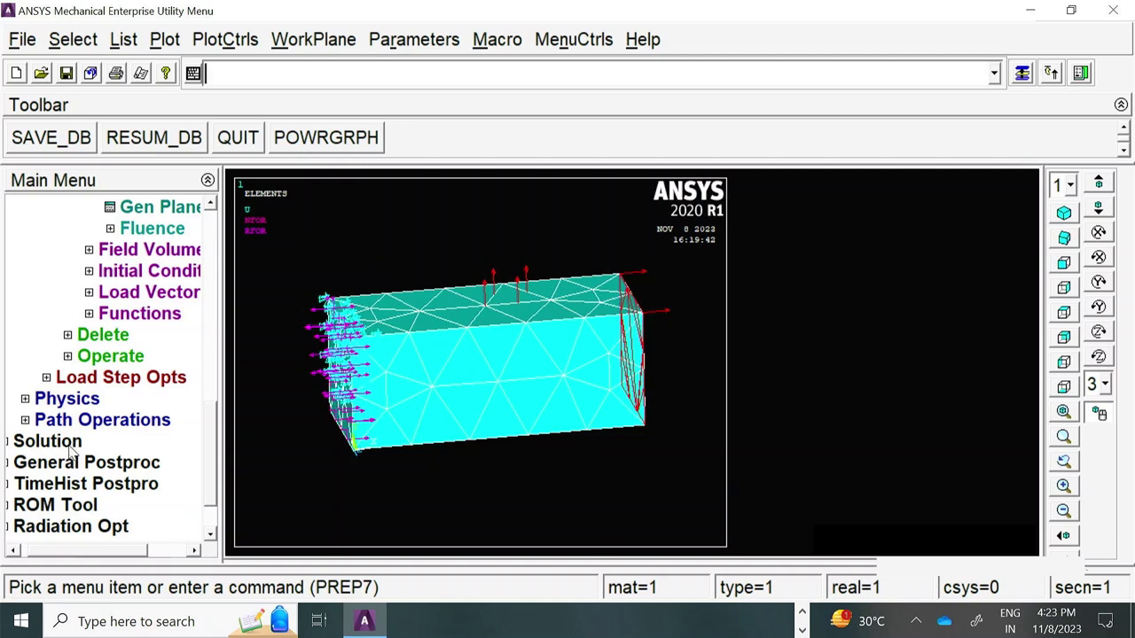
- Set the linear isotropic elastic modulus EX of material number 1 to 1000
left_click_drag(216, 457, 201, 307)
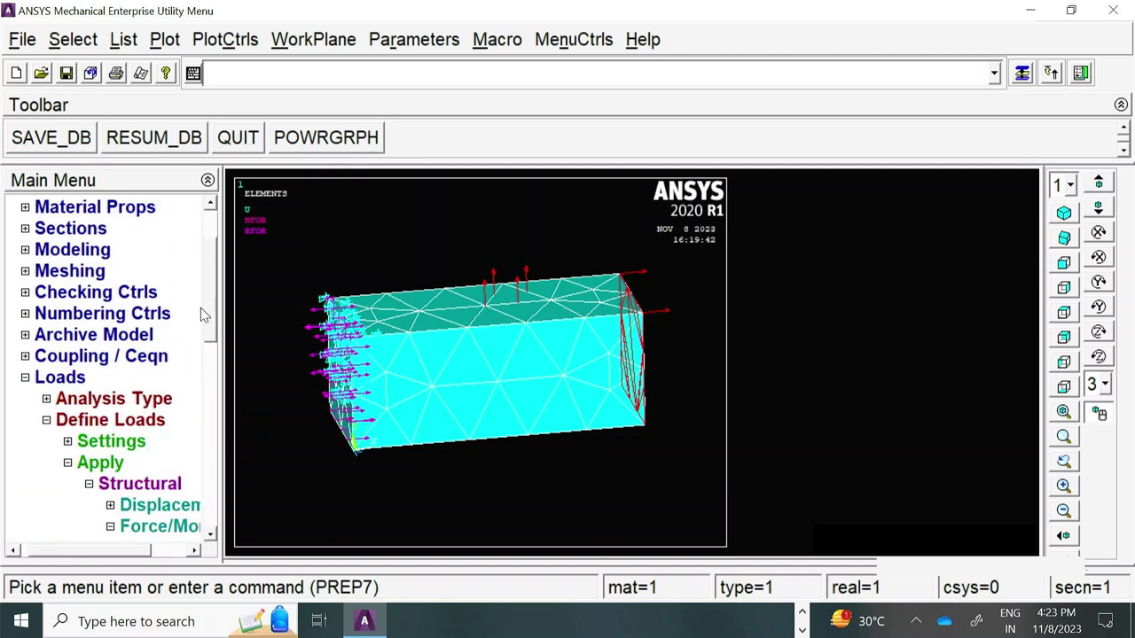
left_click(82, 250)
left_click(83, 250)
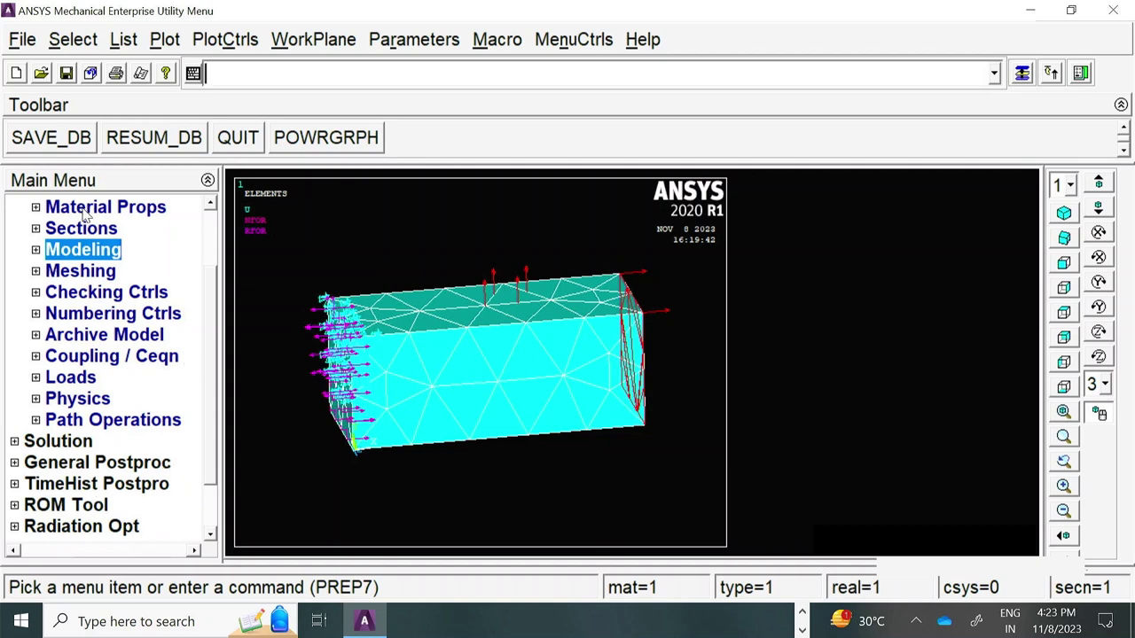
left_click(126, 210)
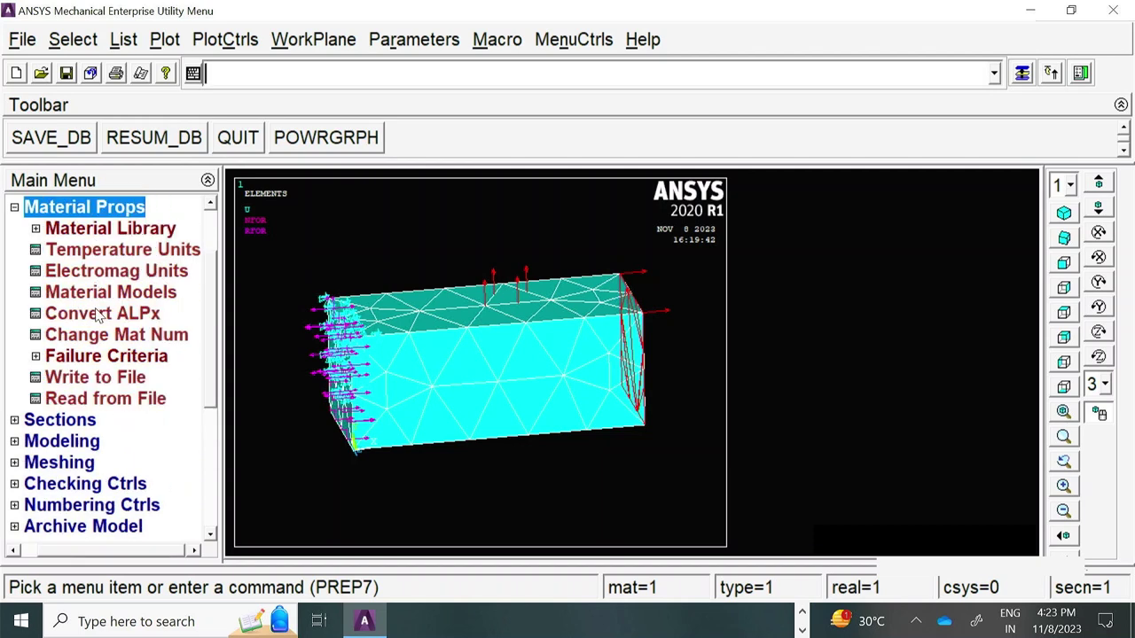
left_click(145, 295)
double_click(699, 354)
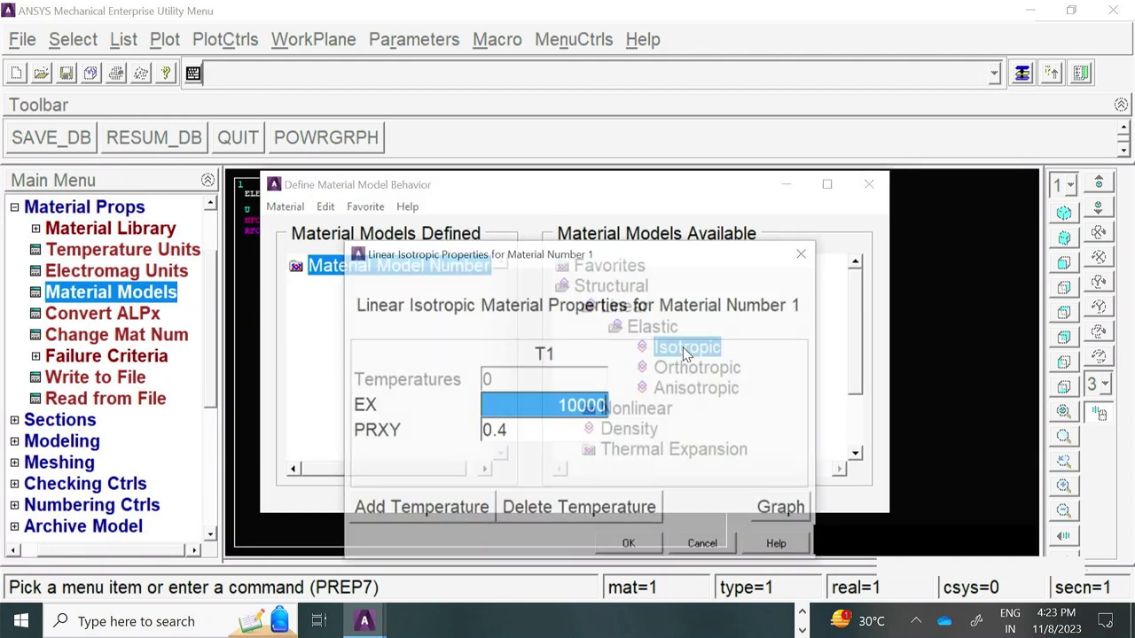
type("1")
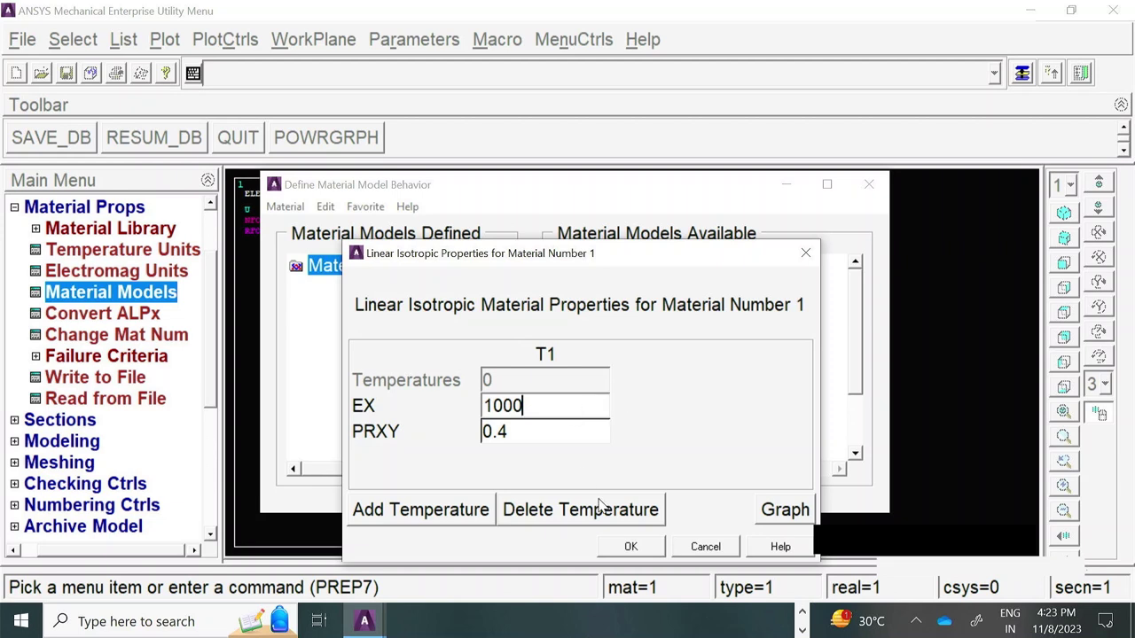
left_click(634, 546)
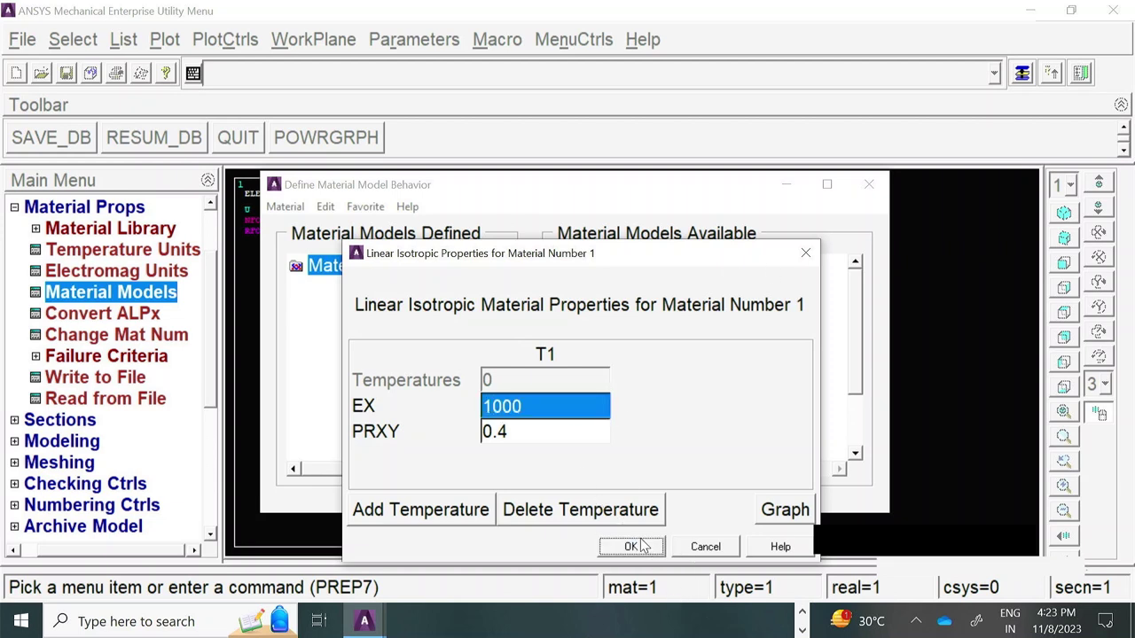
left_click(645, 545)
left_click(869, 184)
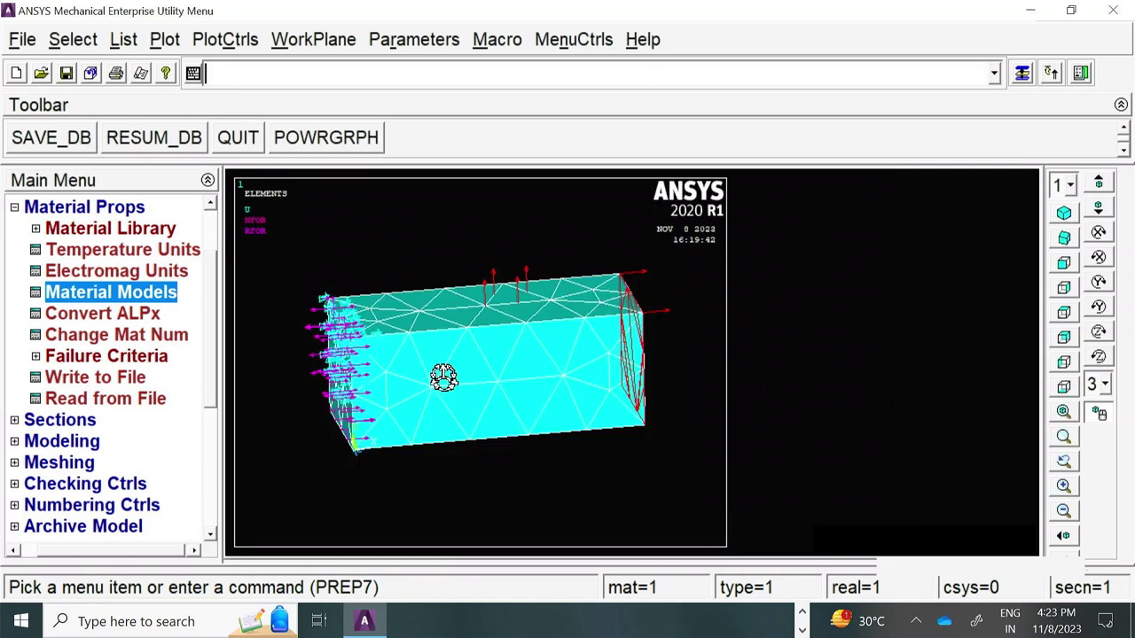
left_click(15, 209)
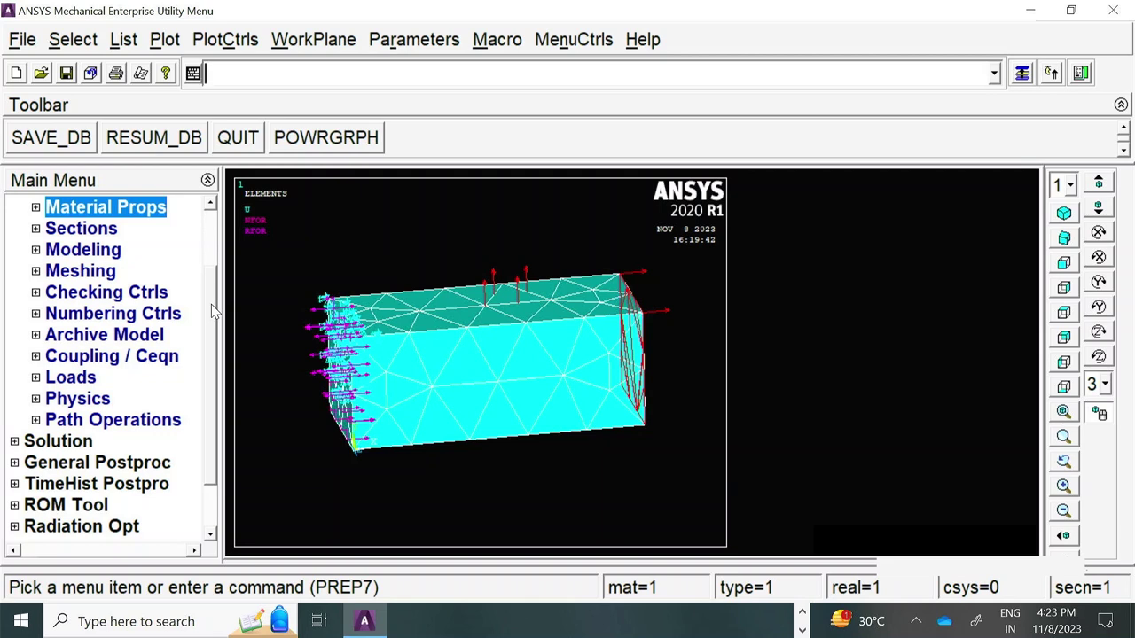
- Set the new analysis type to Static in the solution settings
scroll(211, 304, "down", 1)
left_click(78, 381)
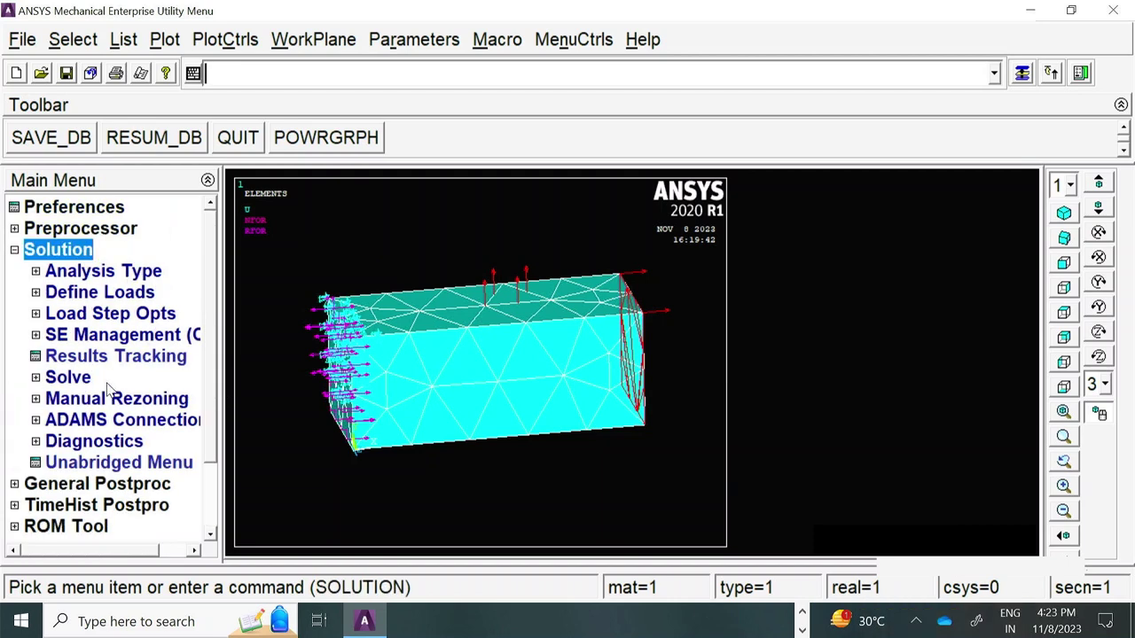
left_click(100, 273)
left_click(128, 292)
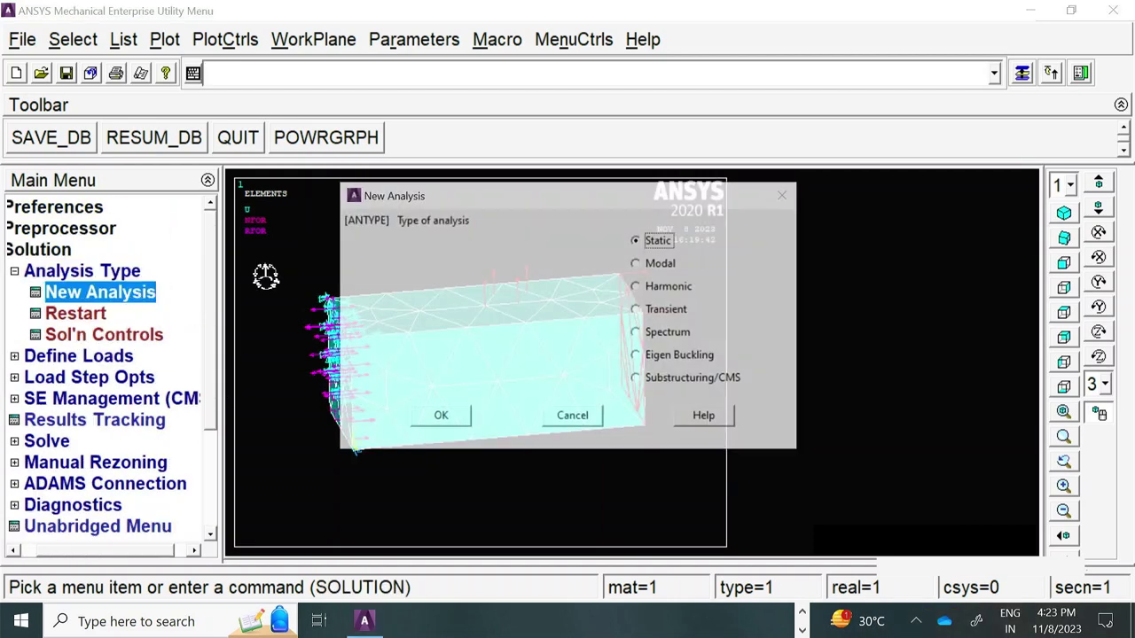
left_click(447, 417)
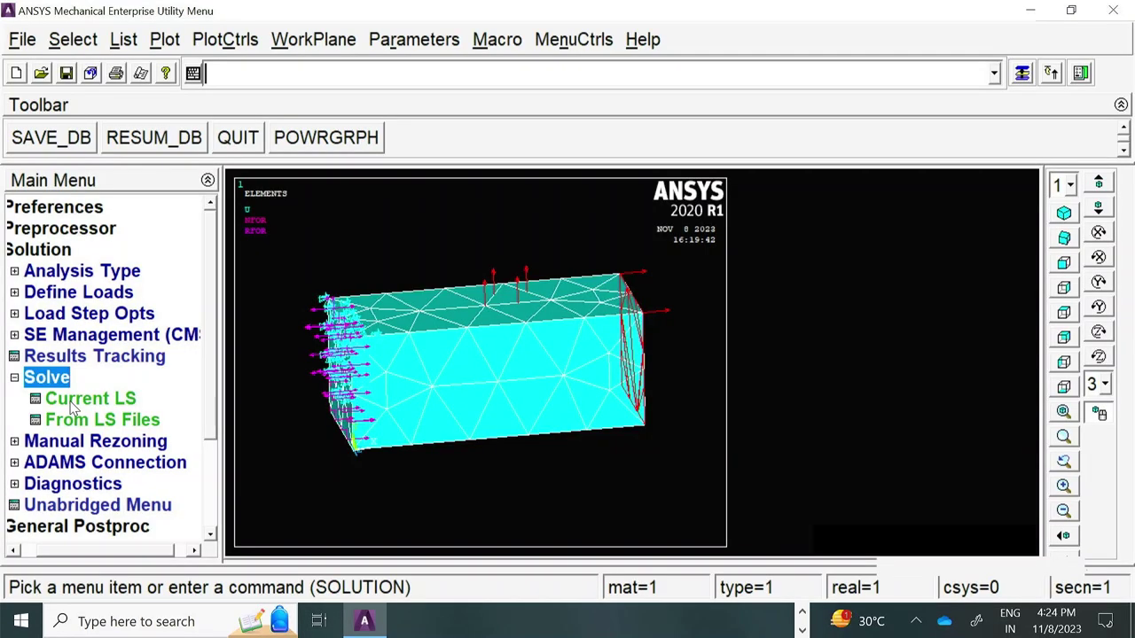
- Solve the current load step and dismiss the solution note and status report
left_click(77, 404)
left_click(575, 405)
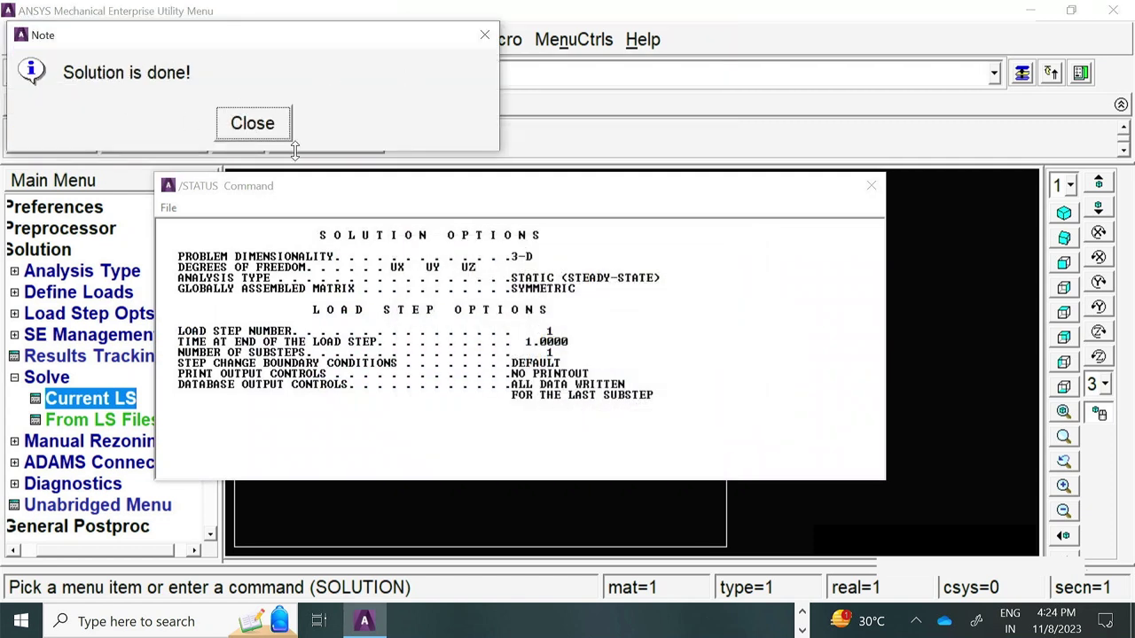
left_click(253, 123)
left_click(871, 186)
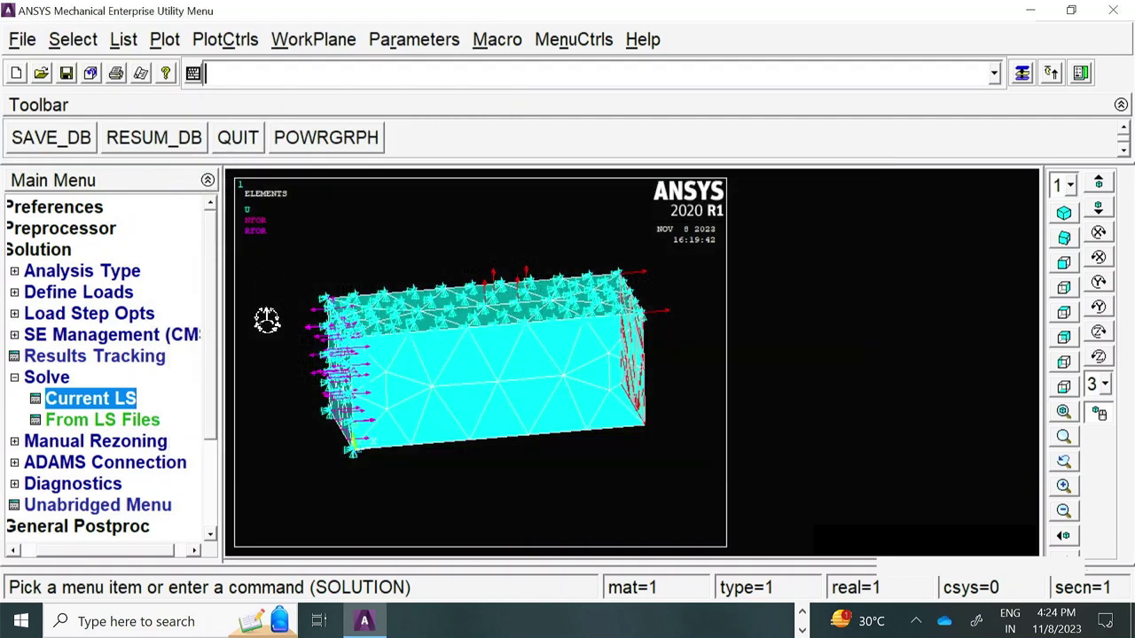
- Plot the block's deformed shape together with its undeformed edge
scroll(152, 396, "down", 2)
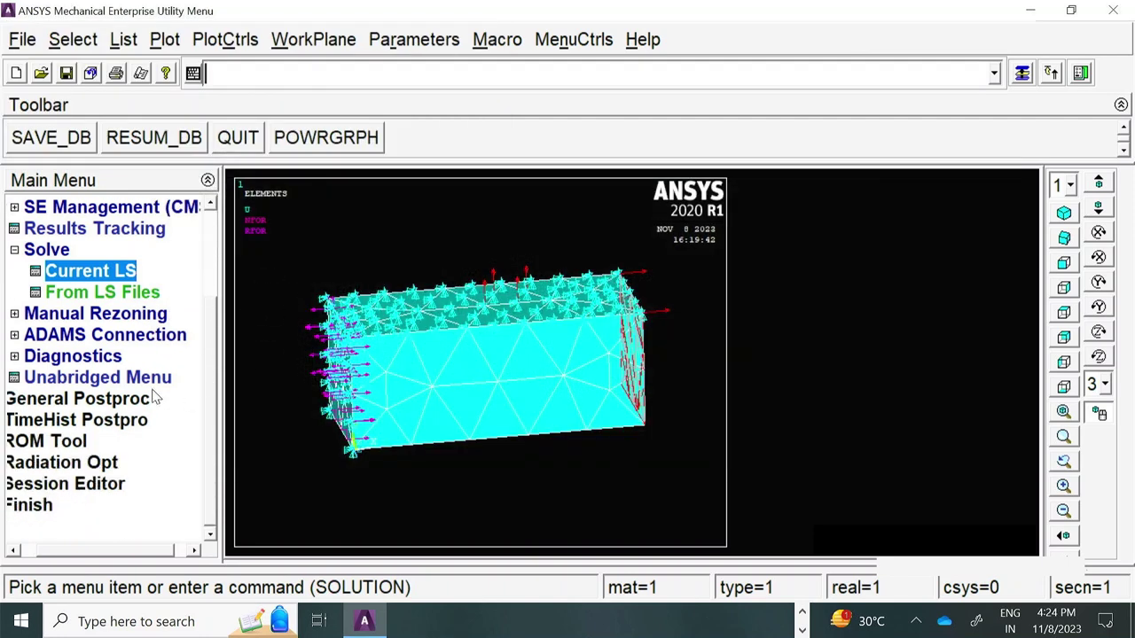
left_click(87, 399)
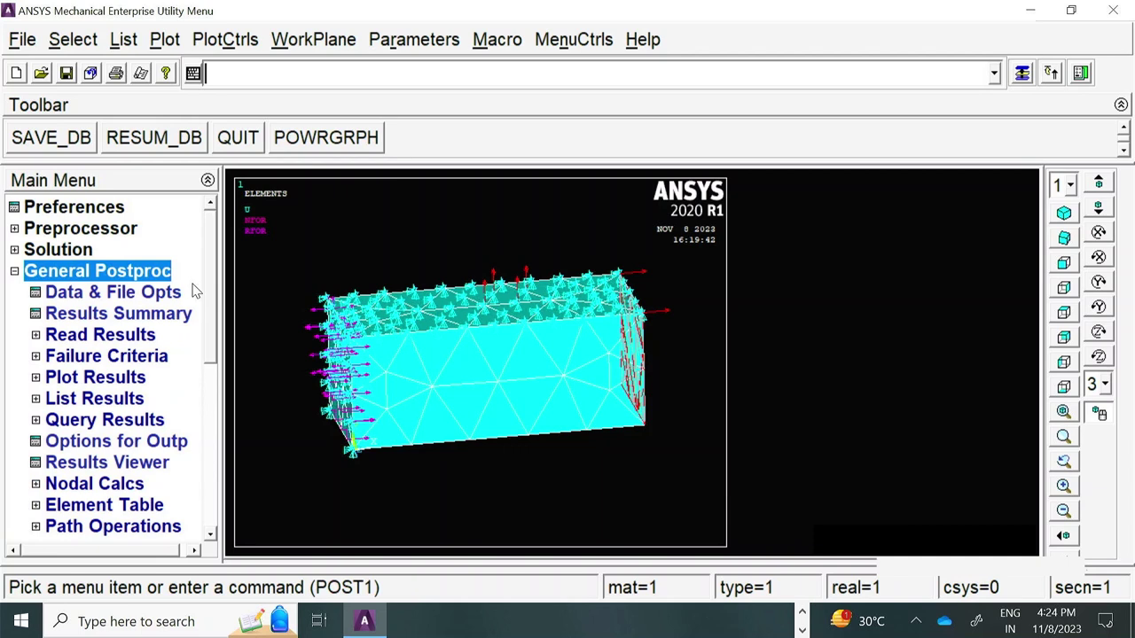
left_click(80, 379)
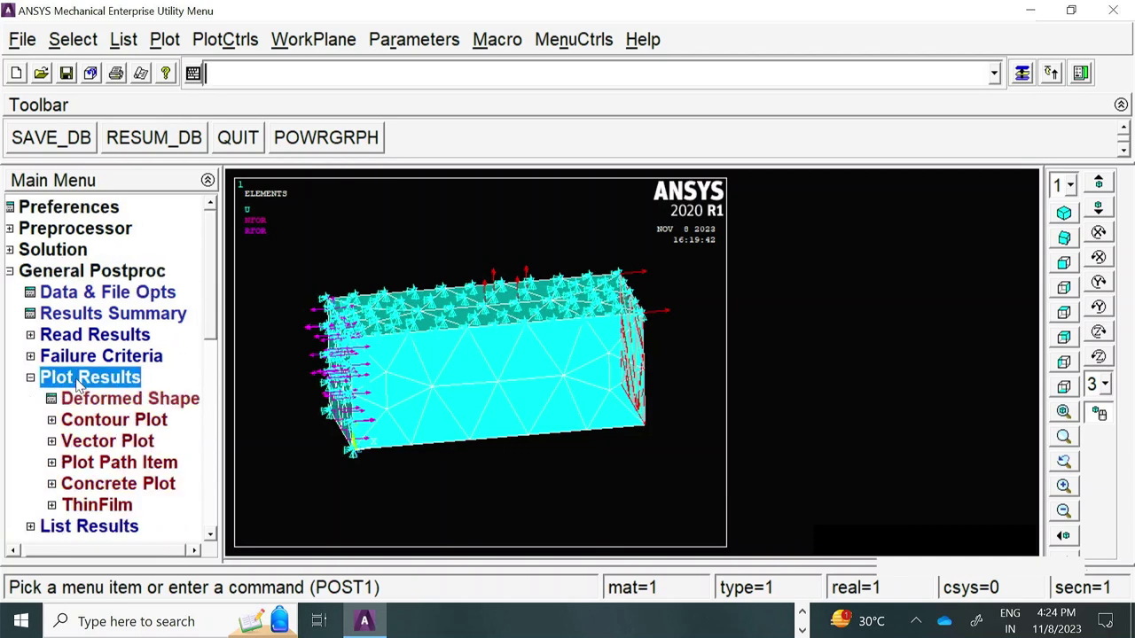
left_click(153, 405)
left_click(679, 332)
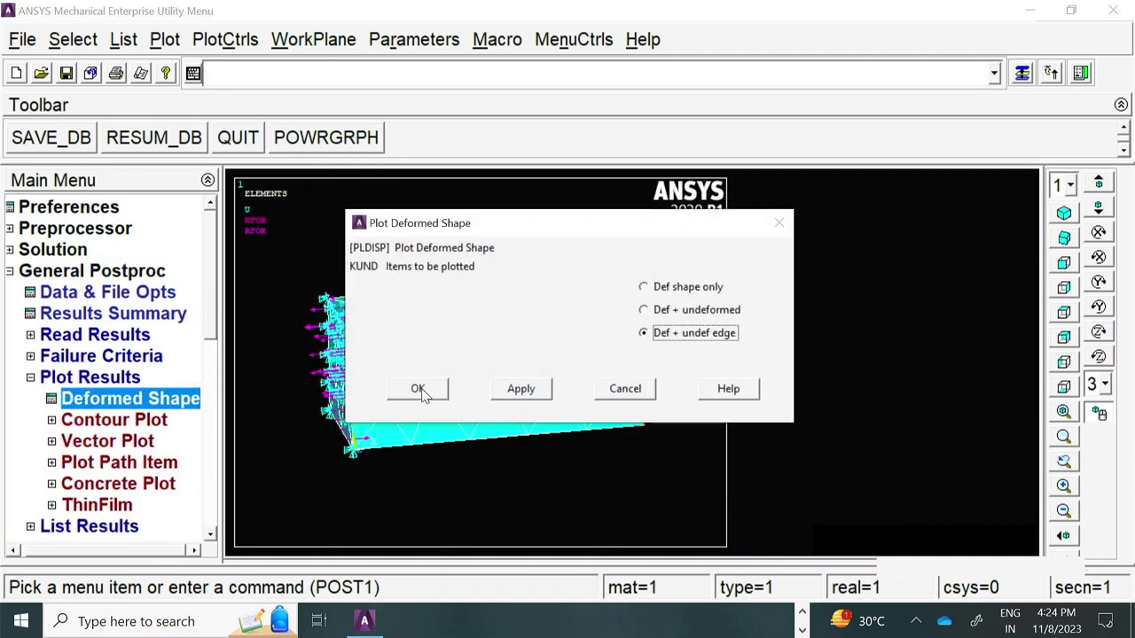
left_click(418, 390)
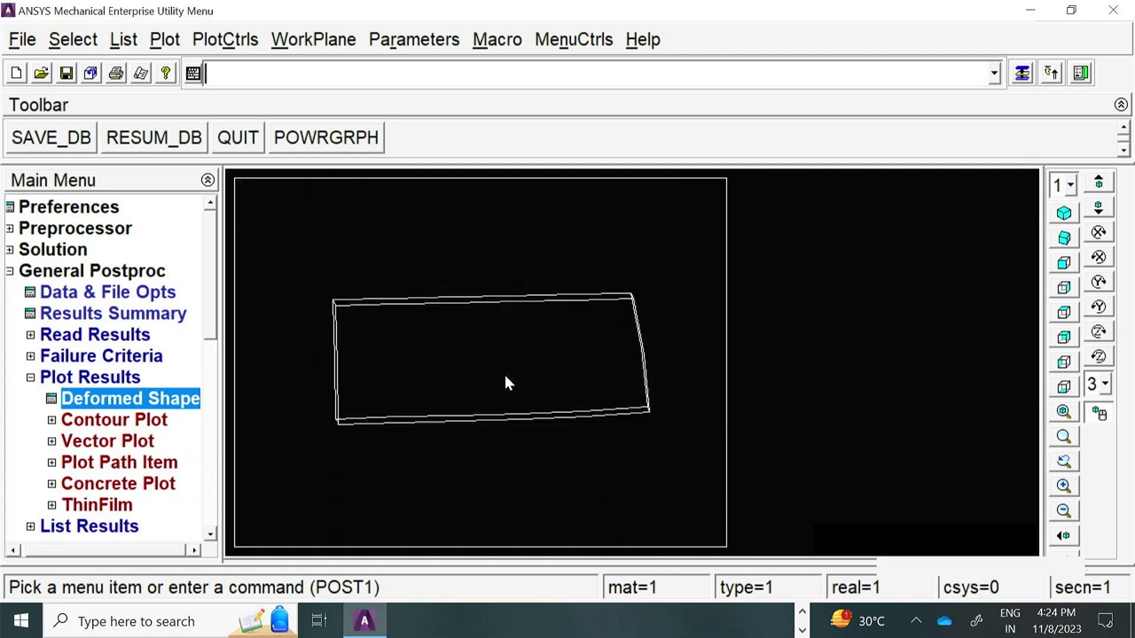
right_click_drag(550, 381, 502, 272, "ctrl")
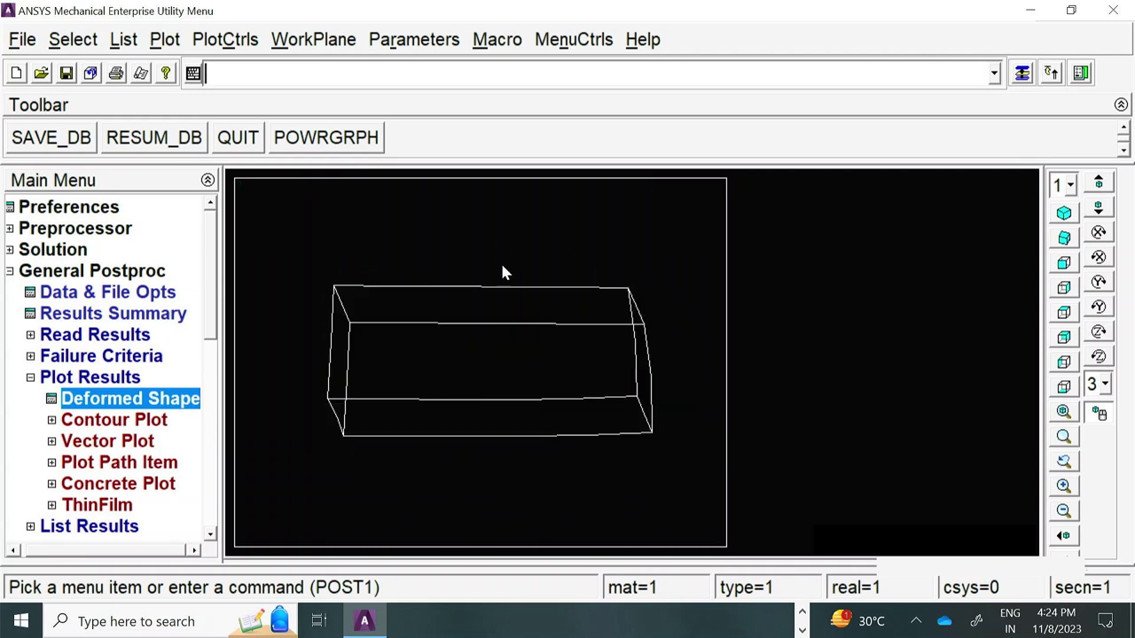
- Animate the deformed shape with the undeformed edge at a playback delay of 6, and stop and close the animation
left_click(211, 39)
mouse_move(292, 245)
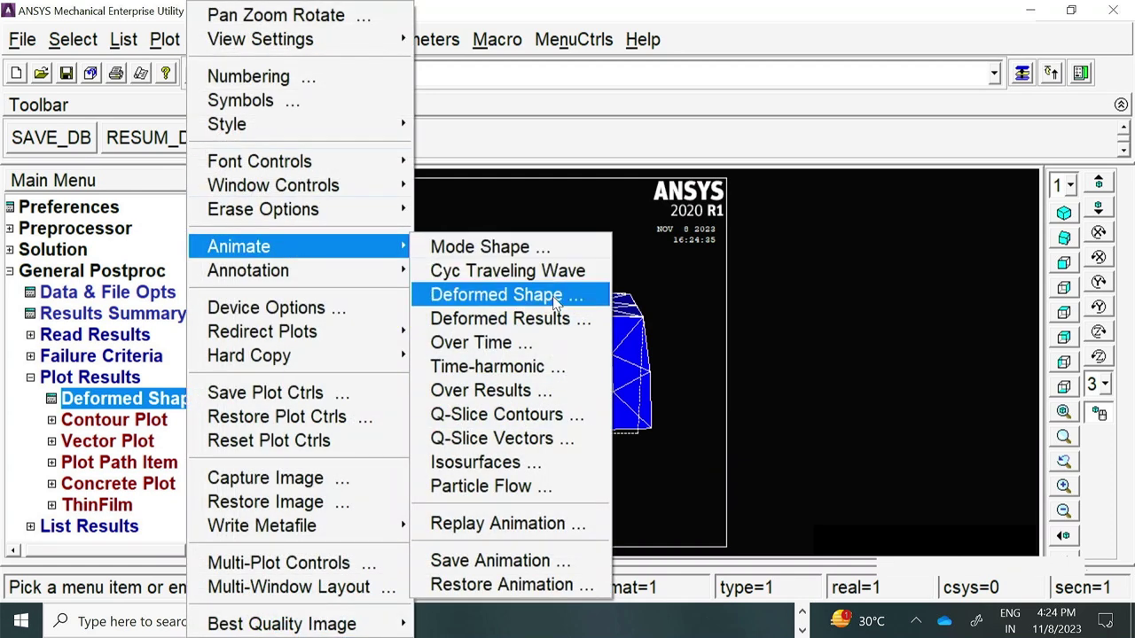
left_click(557, 301)
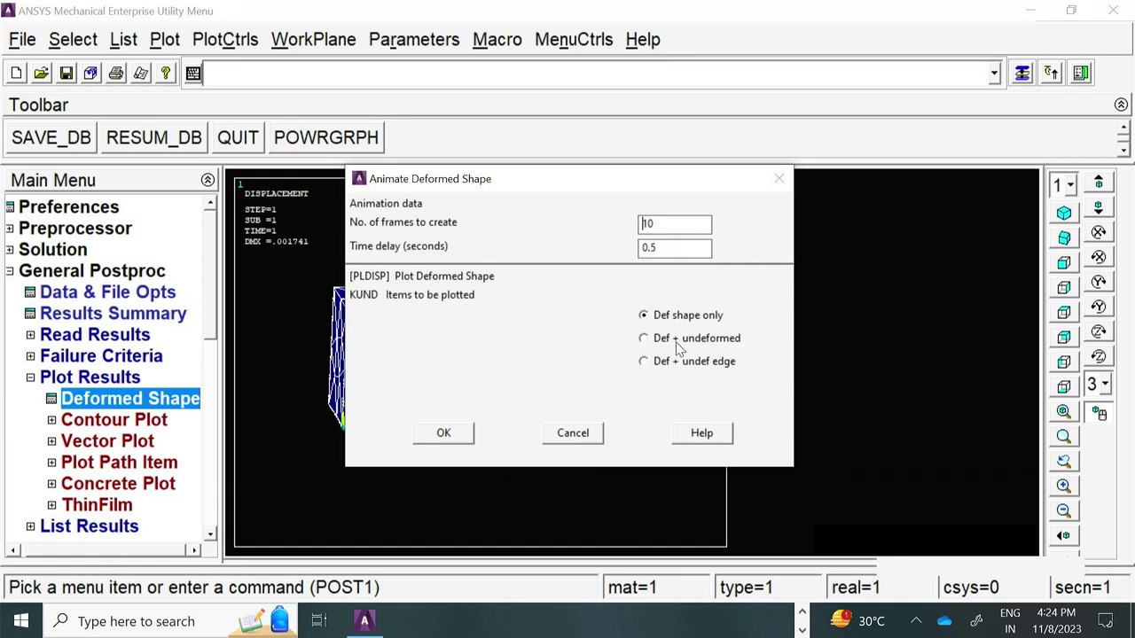
left_click(673, 364)
left_click(442, 435)
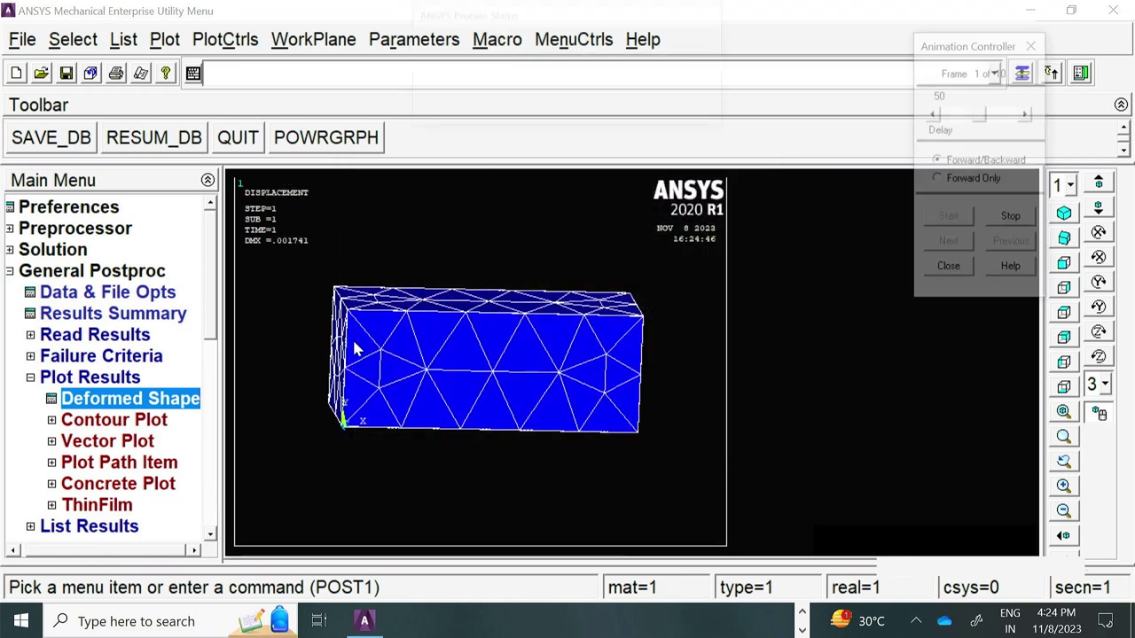
left_click_drag(979, 116, 950, 116)
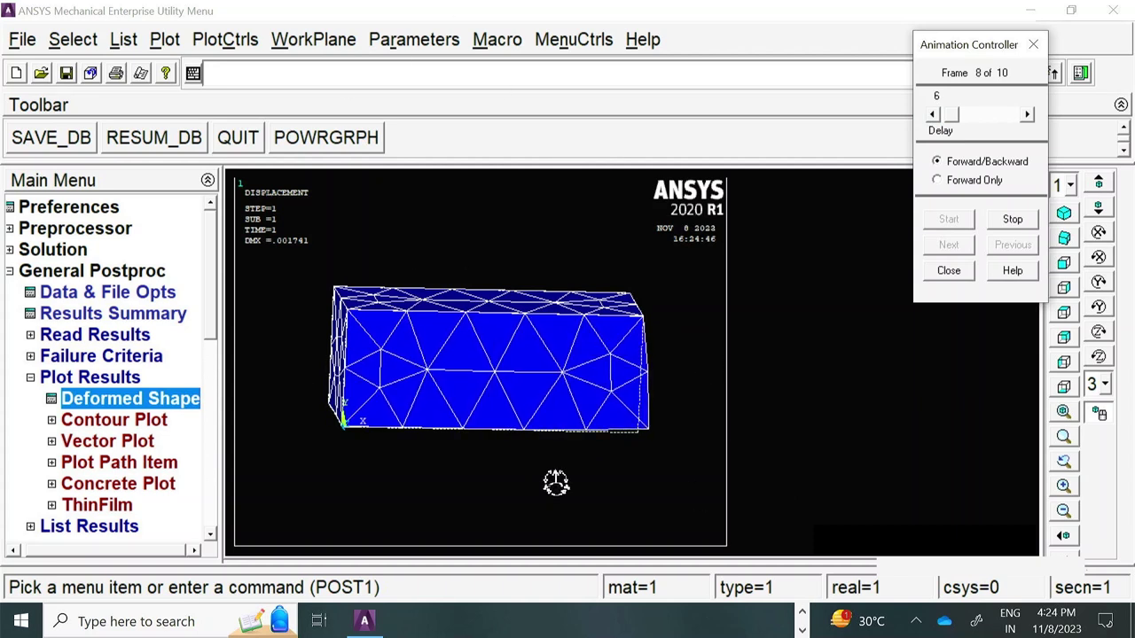
left_click(1012, 219)
left_click(947, 269)
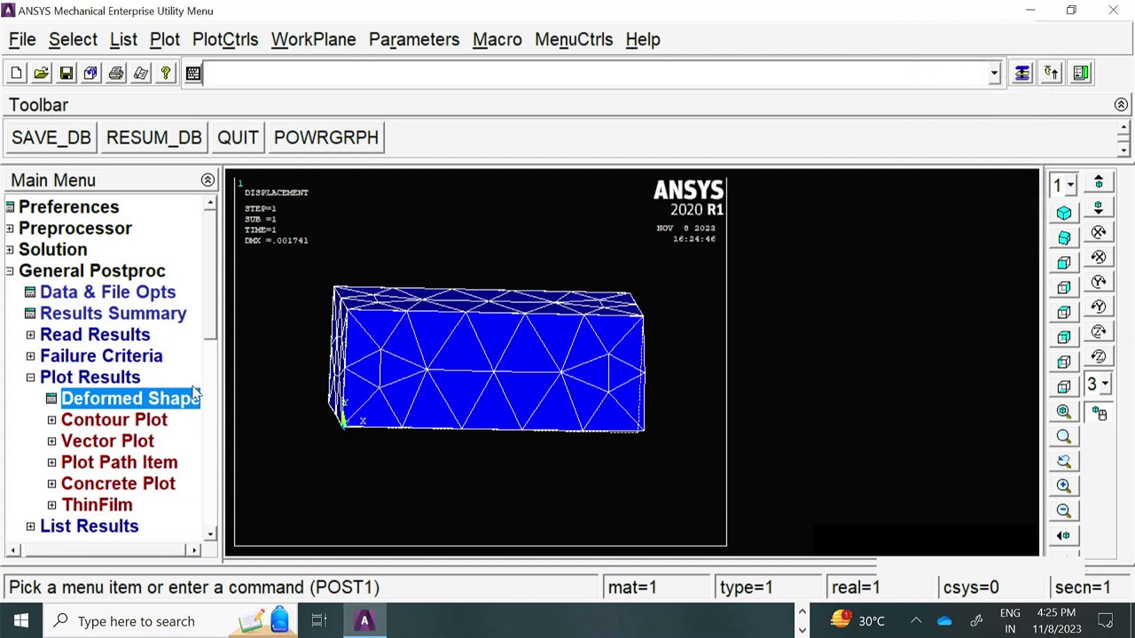
- Plot the displacement vector sum of the nodal DOF solution as a contour in the Results Viewer
left_click_drag(210, 301, 218, 368)
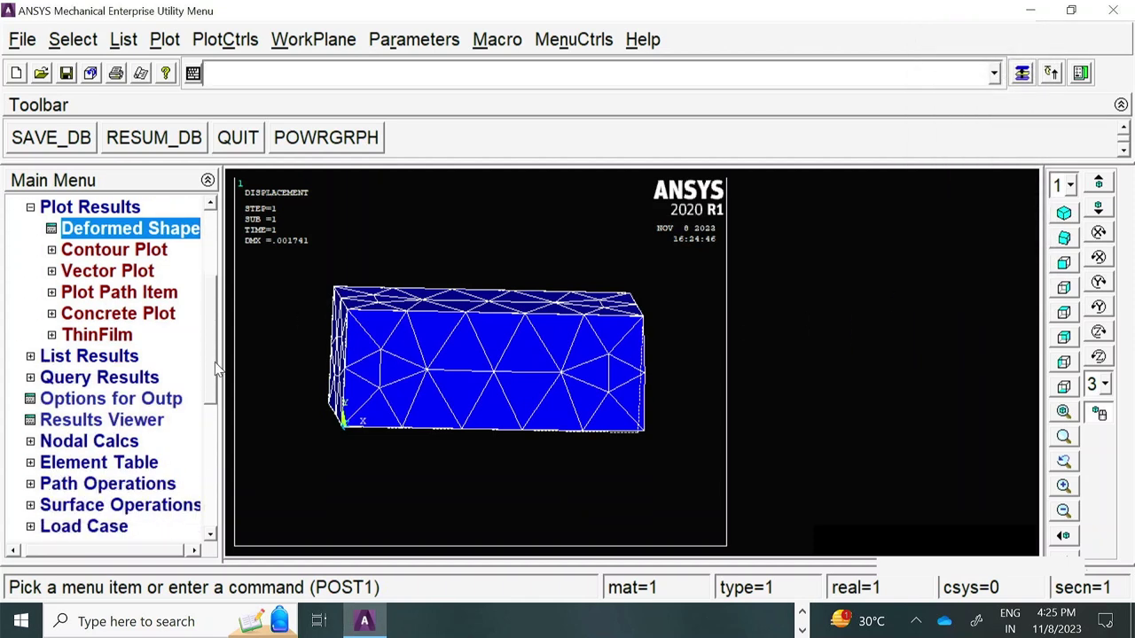
left_click(95, 421)
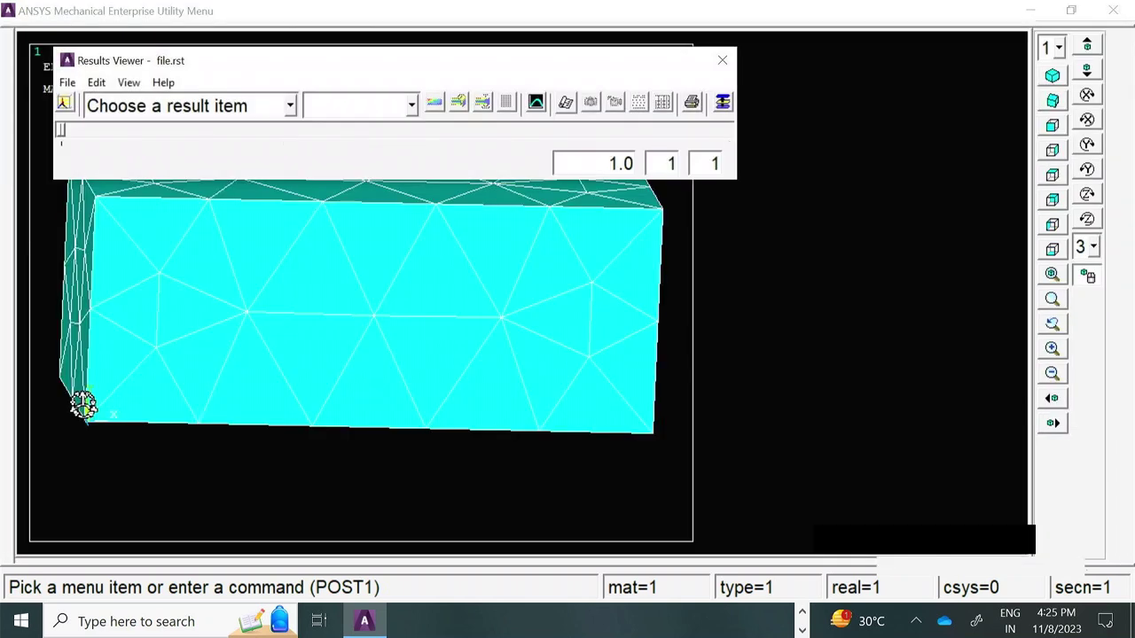
left_click(264, 107)
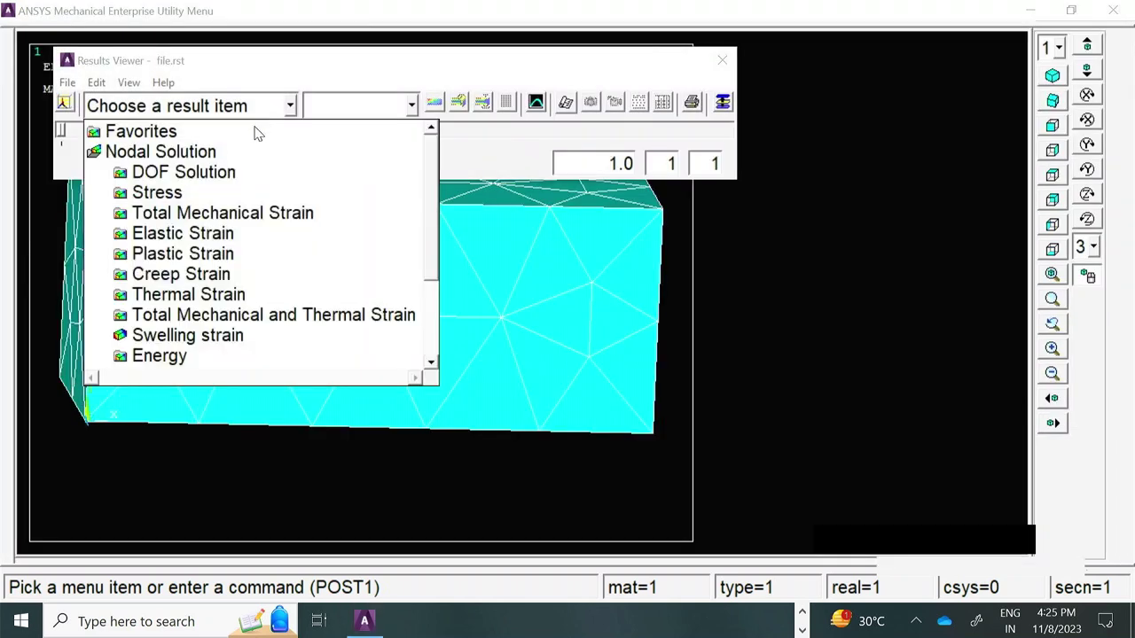
left_click(169, 194)
left_click(140, 199)
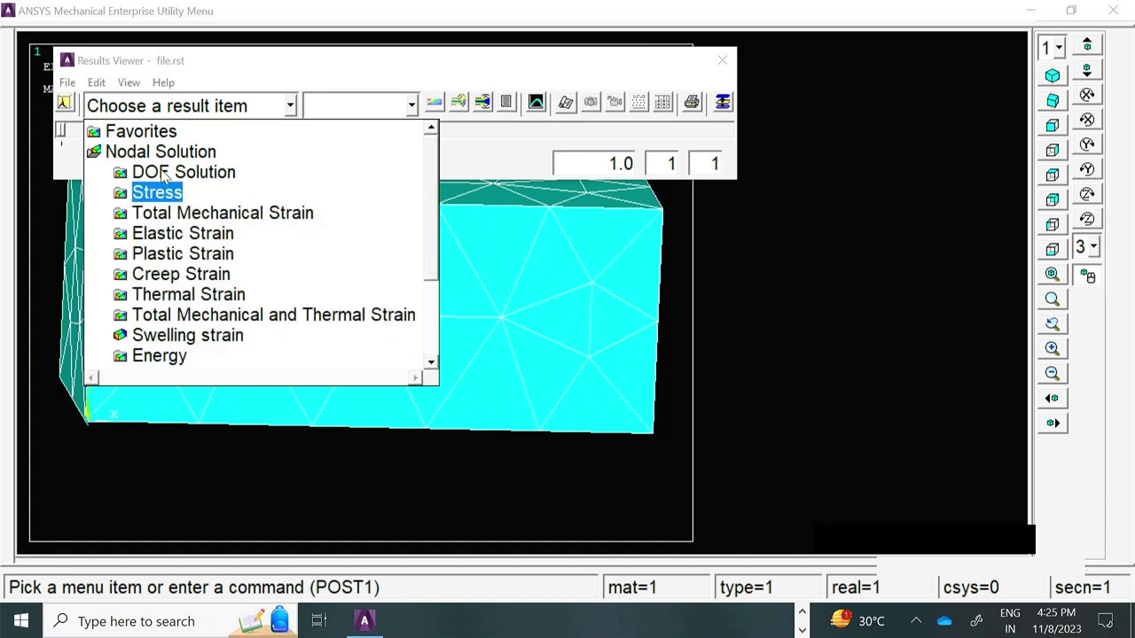
left_click(170, 173)
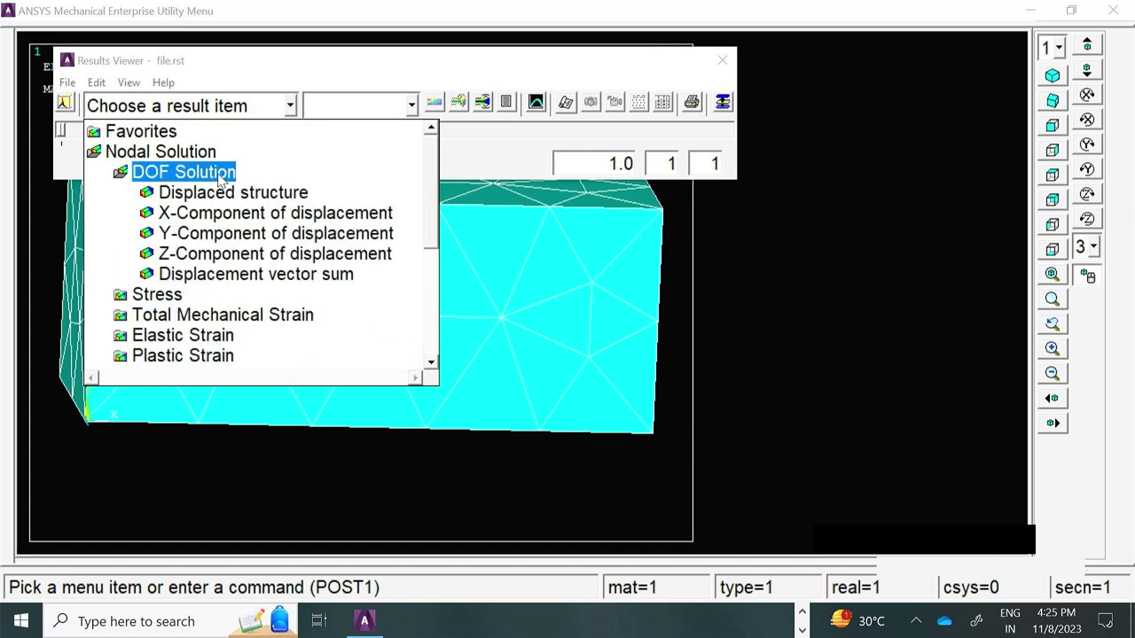
left_click(249, 275)
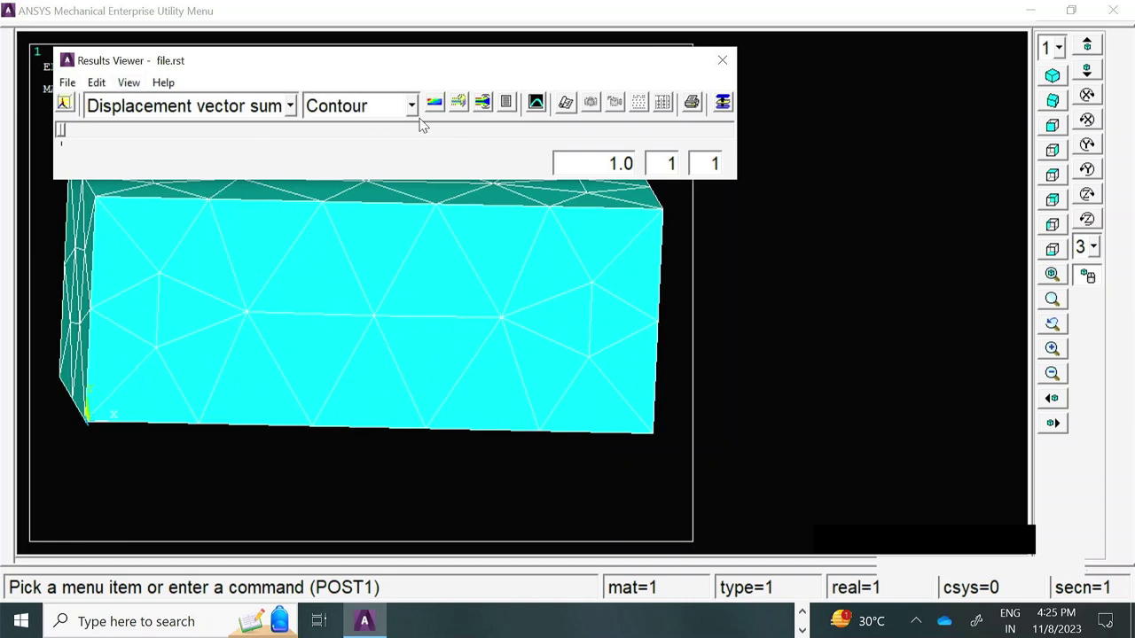
left_click_drag(251, 60, 788, 60)
right_click_drag(509, 294, 331, 311)
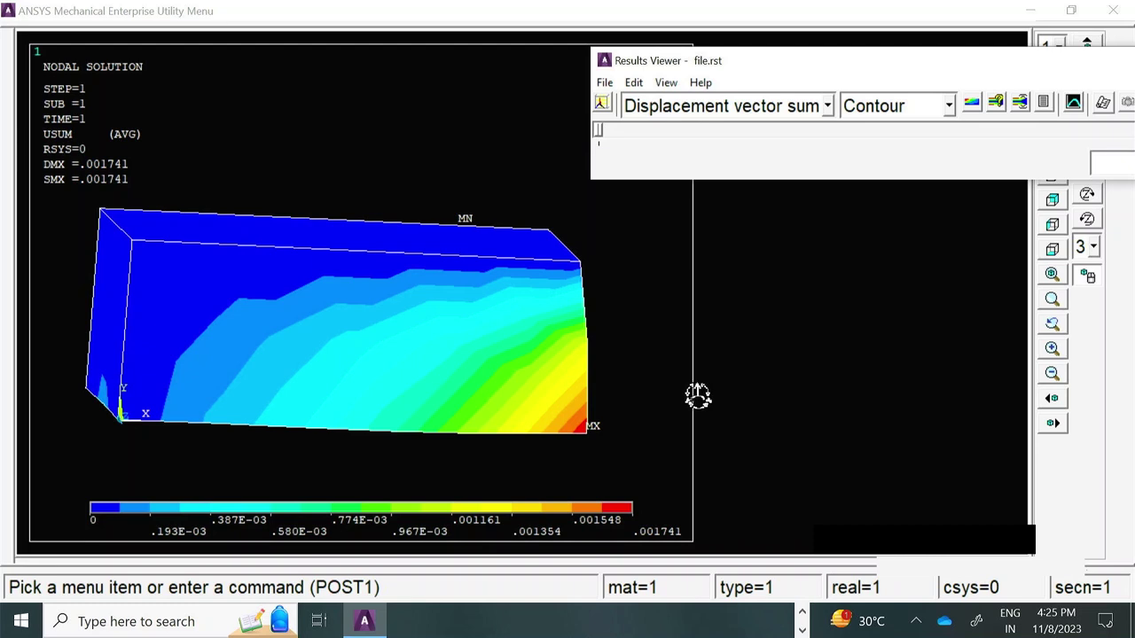
- Plot the von Mises stress of the nodal solution as a contour in the Results Viewer
left_click(743, 107)
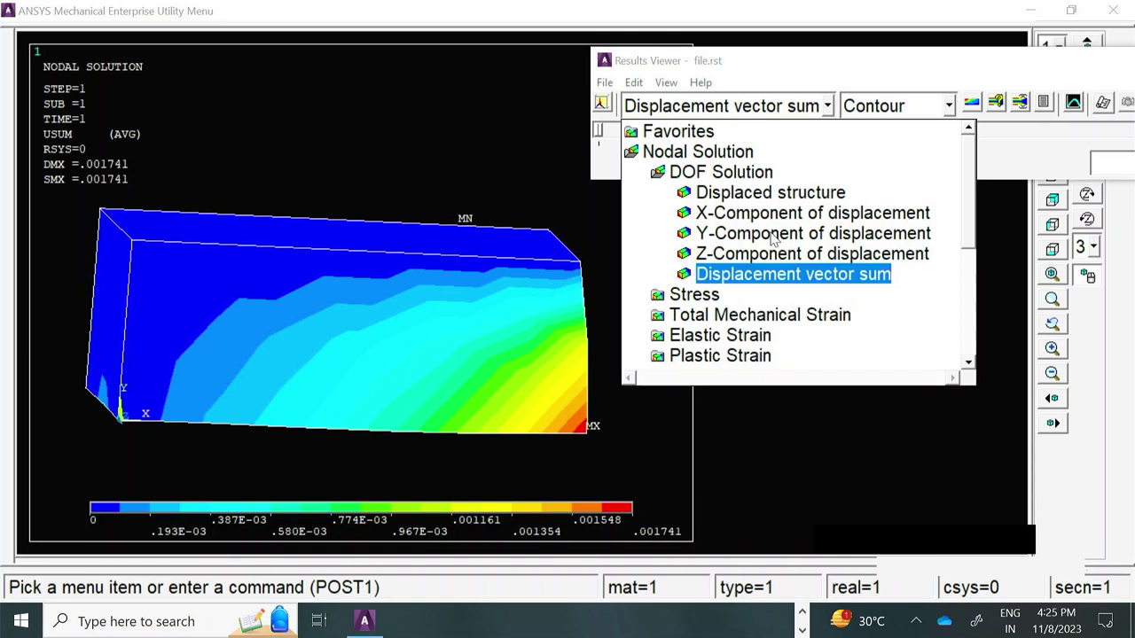
left_click(695, 298)
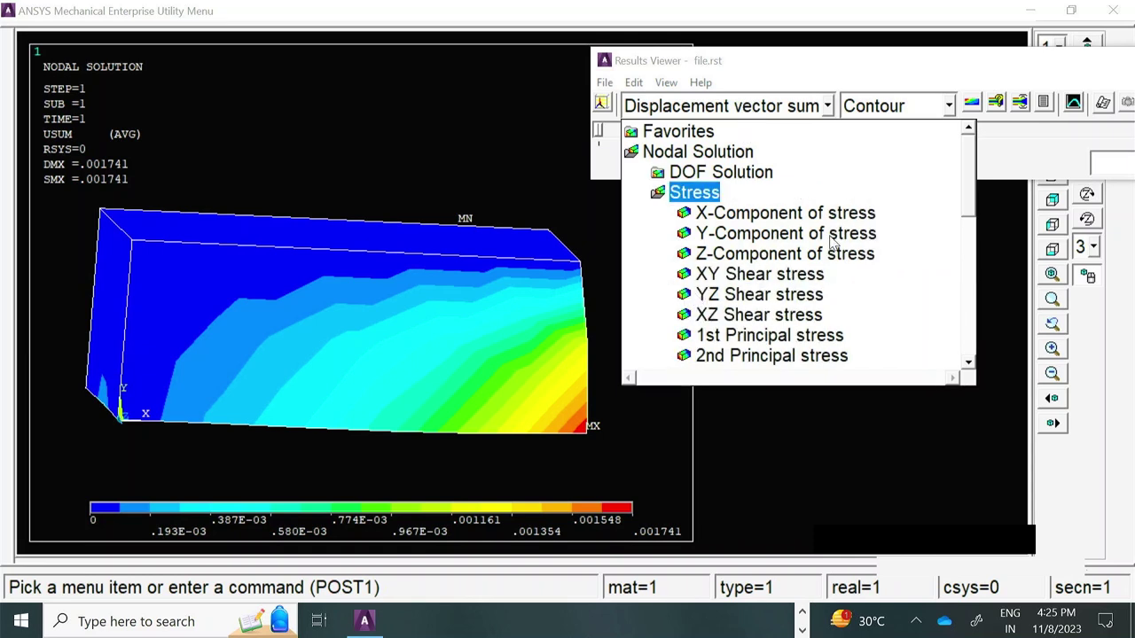
scroll(922, 229, "down", 2)
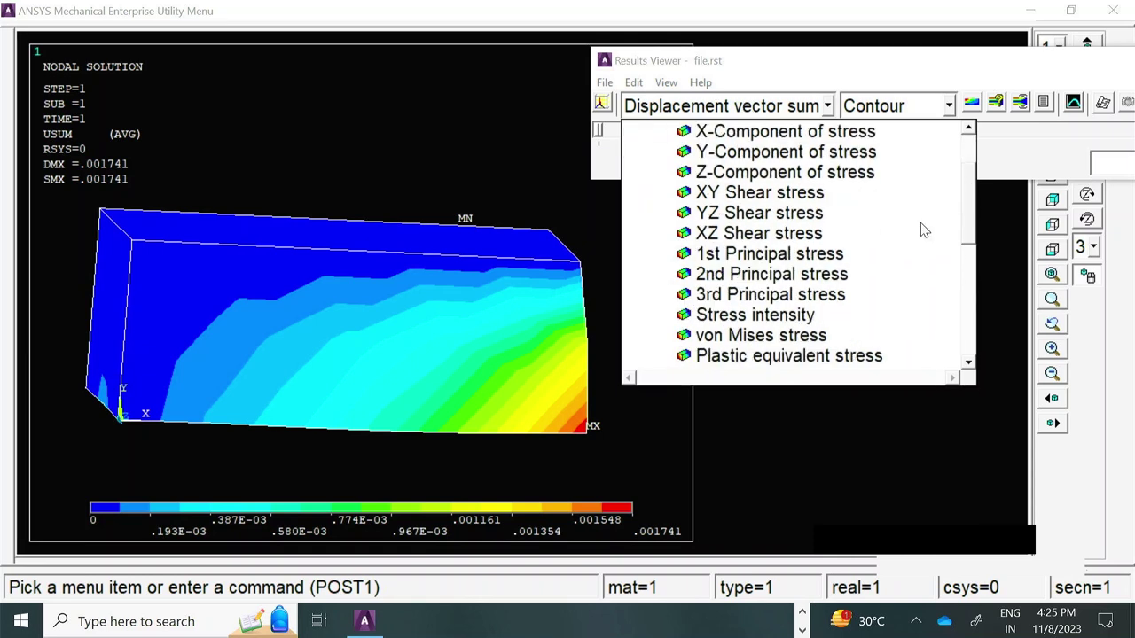
left_click(730, 337)
left_click(972, 102)
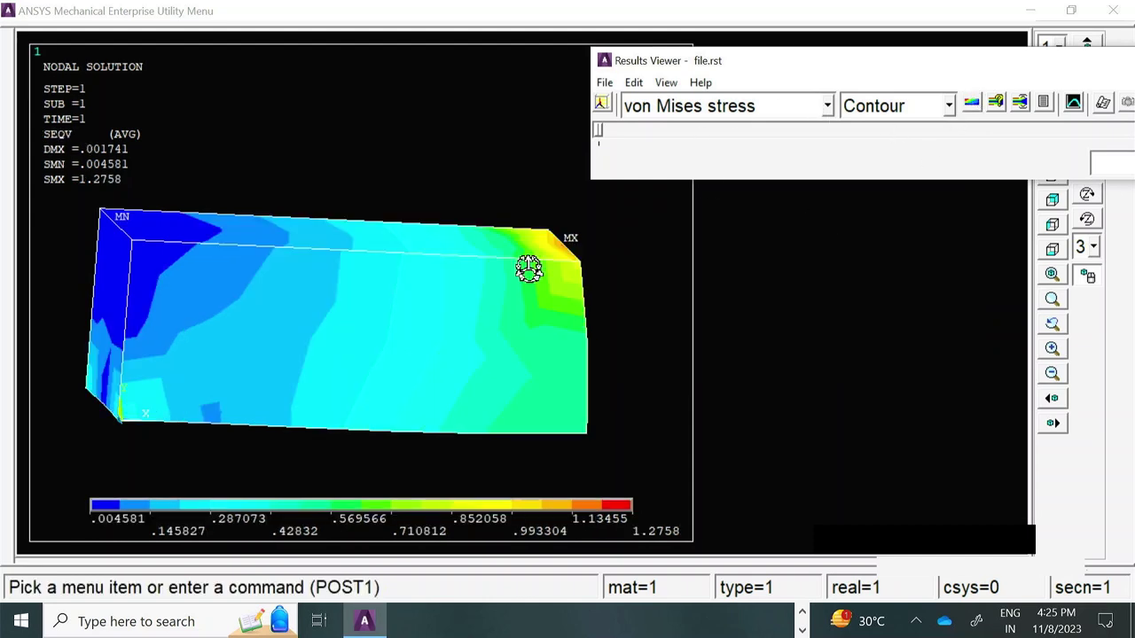
- Examine the von Mises stress distribution on the block from several angles, including the minimum and maximum stress locations
right_click_drag(398, 223, 242, 257)
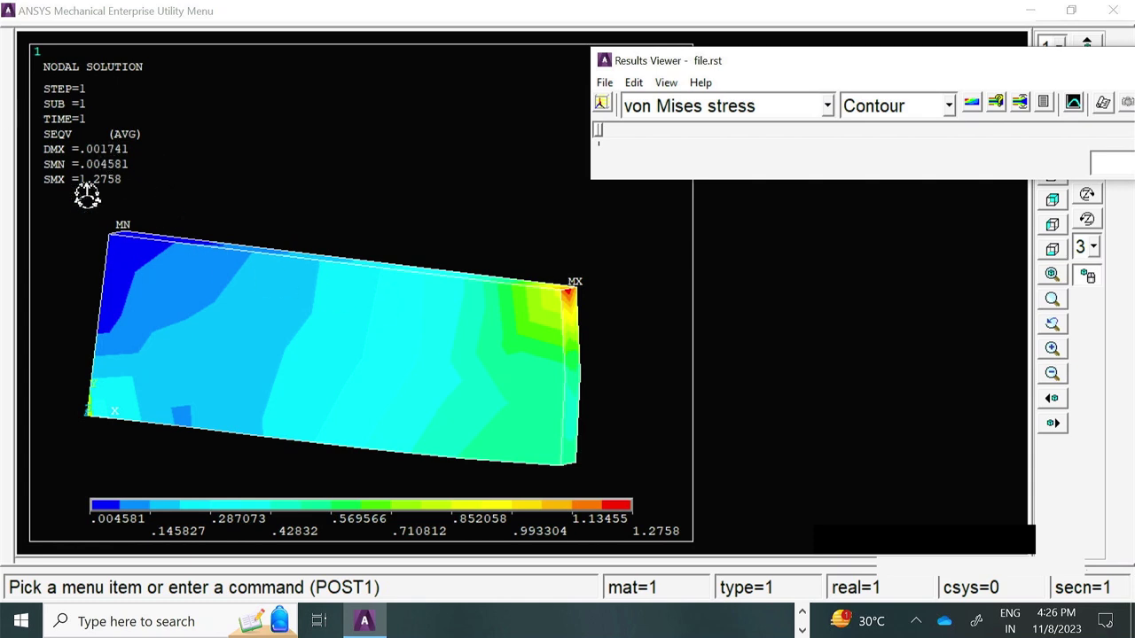
right_click_drag(109, 186, 112, 216)
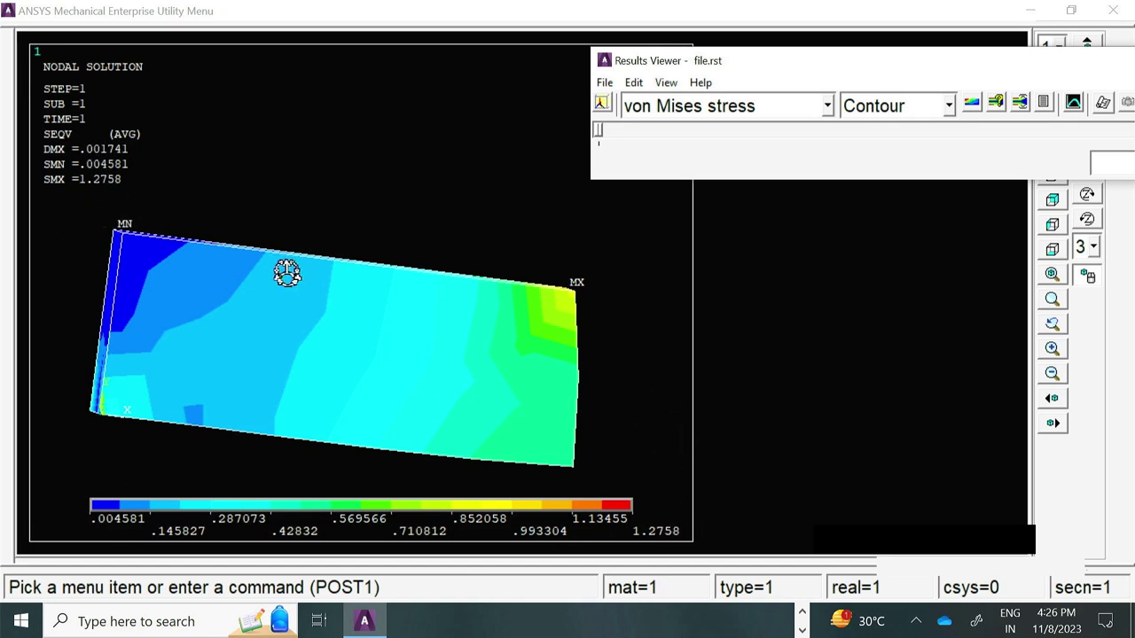
right_click_drag(228, 332, 194, 324)
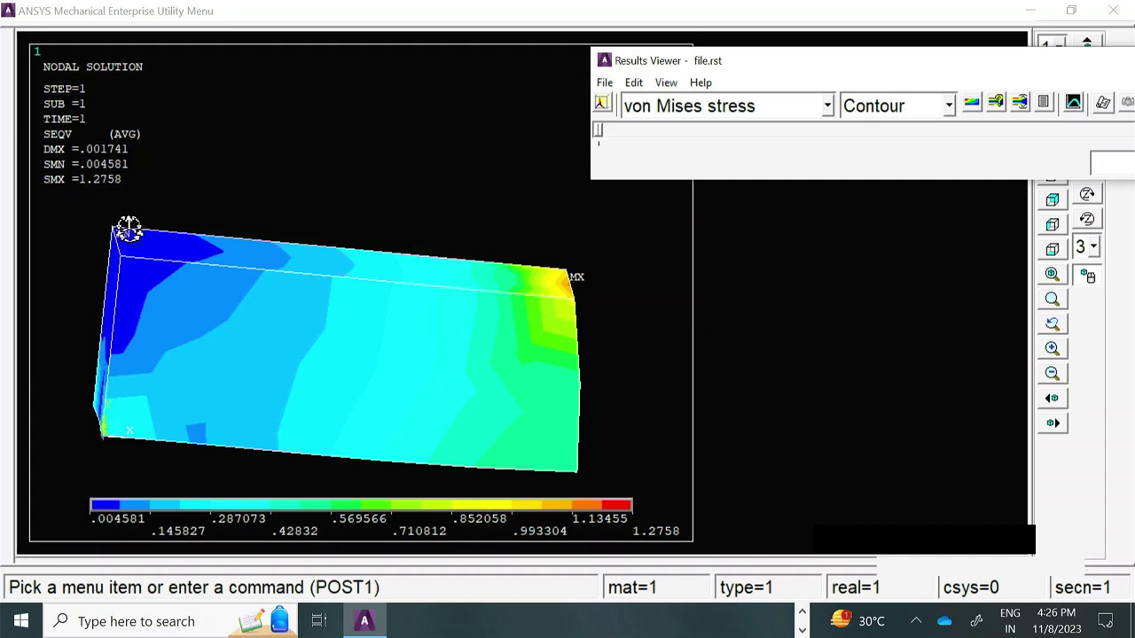
right_click_drag(147, 236, 155, 275)
right_click_drag(527, 264, 506, 360)
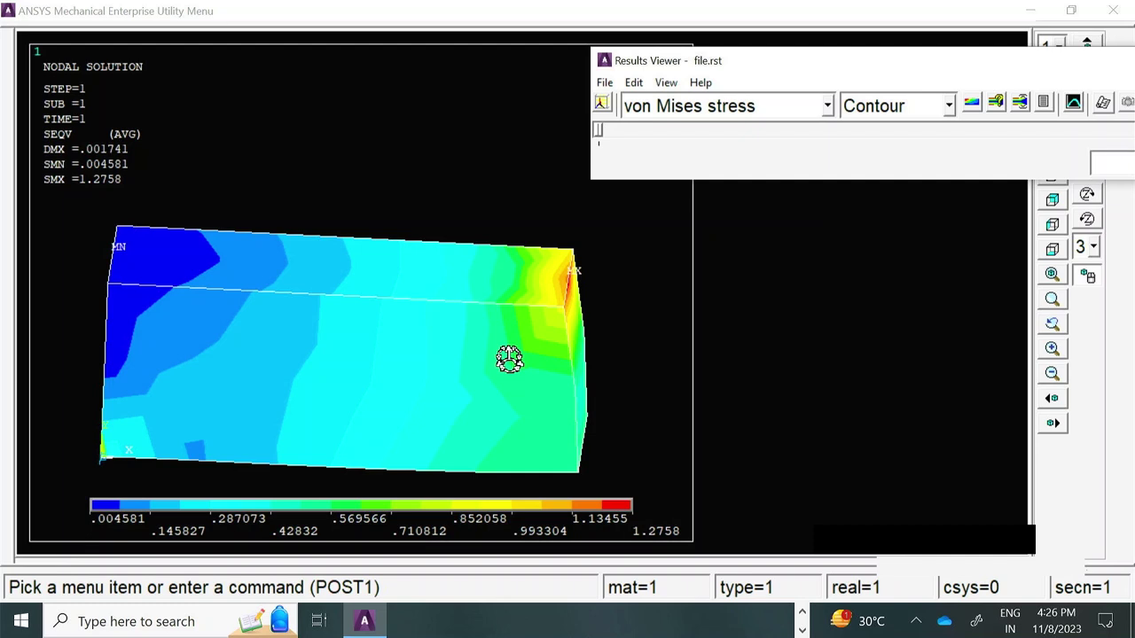
right_click_drag(518, 315, 598, 355)
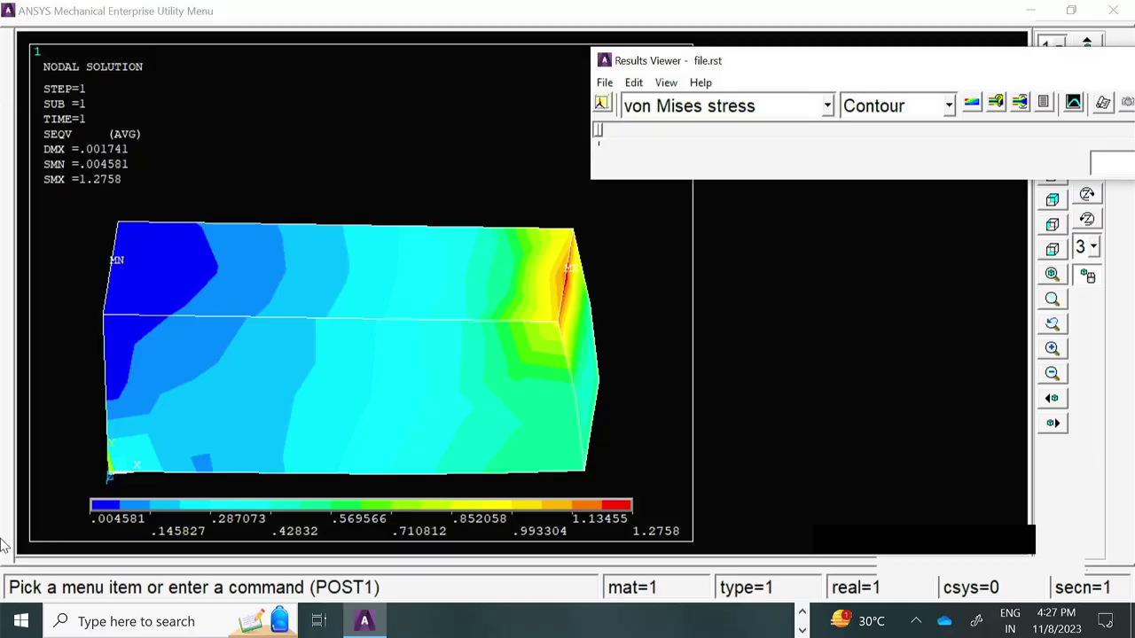
- Plot the von Mises total mechanical strain as a contour, inspect it on the block, and close the Results Viewer
left_click(716, 108)
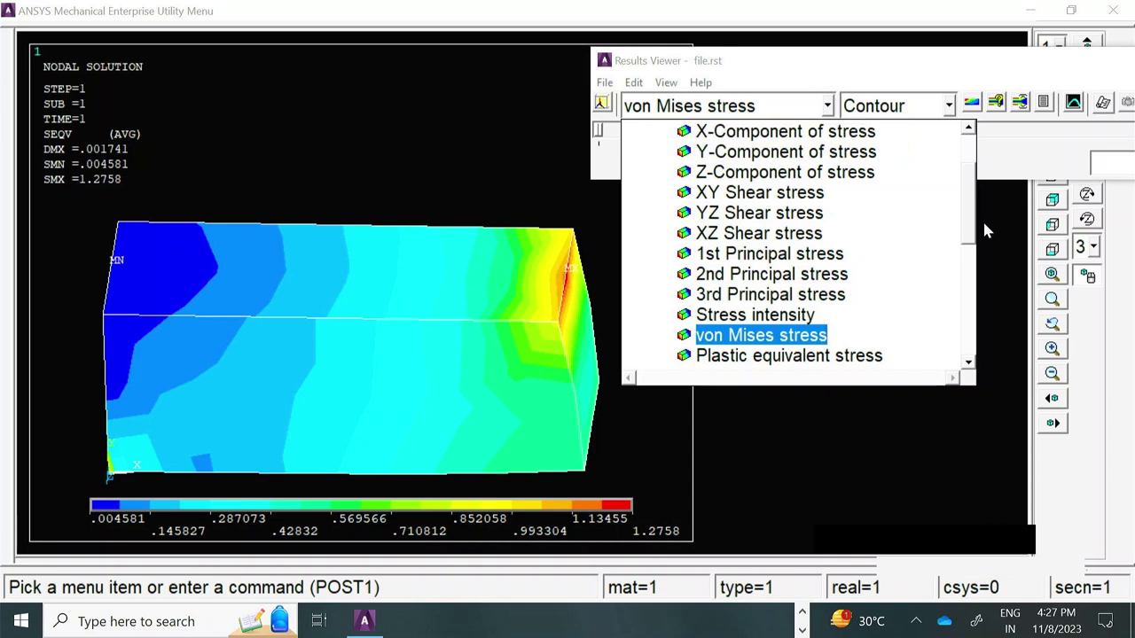
left_click_drag(970, 215, 978, 248)
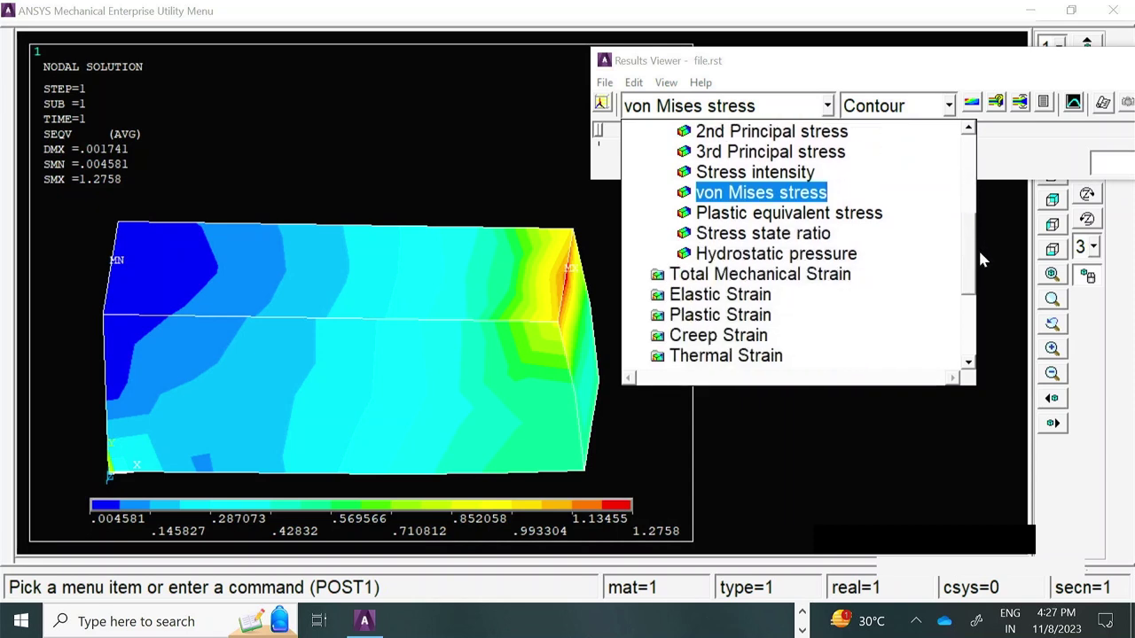
double_click(734, 275)
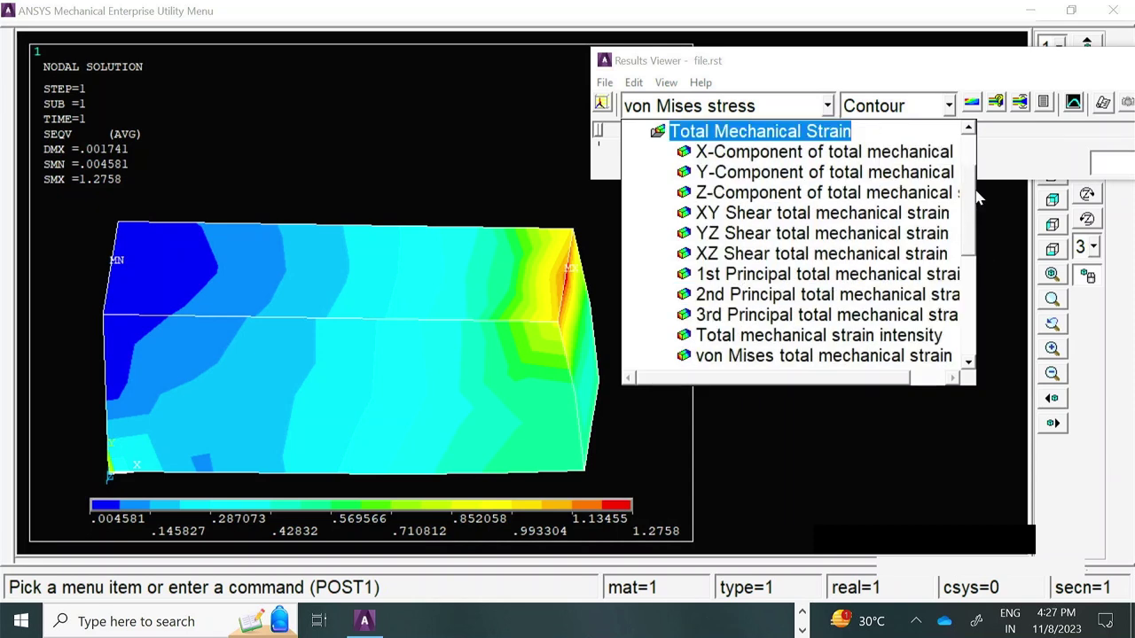
scroll(975, 202, "down", 3)
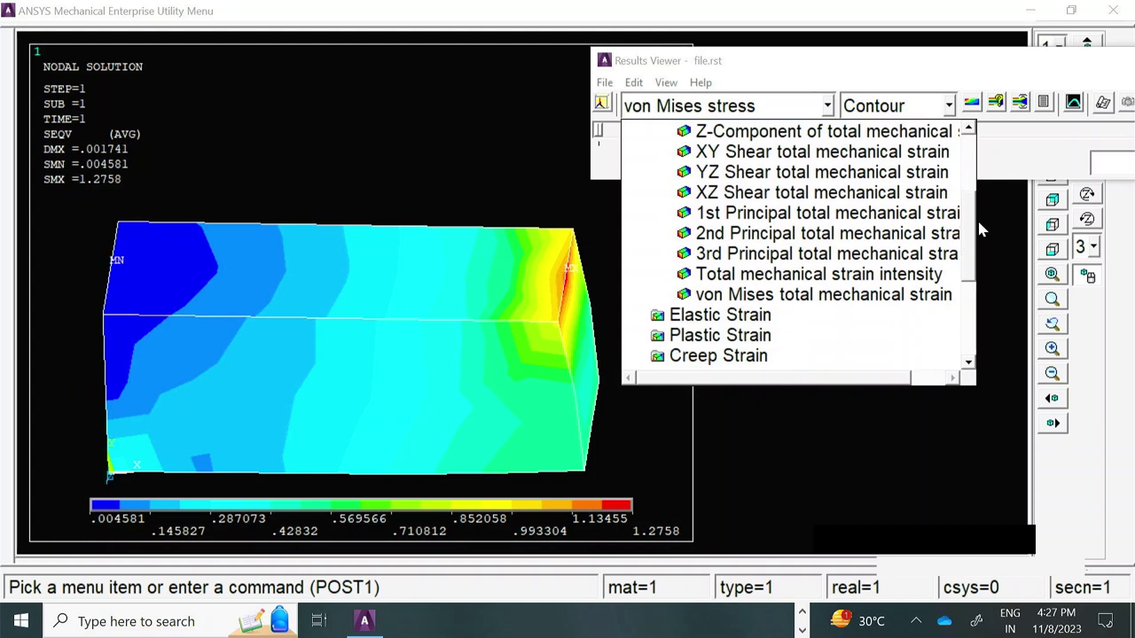
left_click(777, 294)
left_click(971, 102)
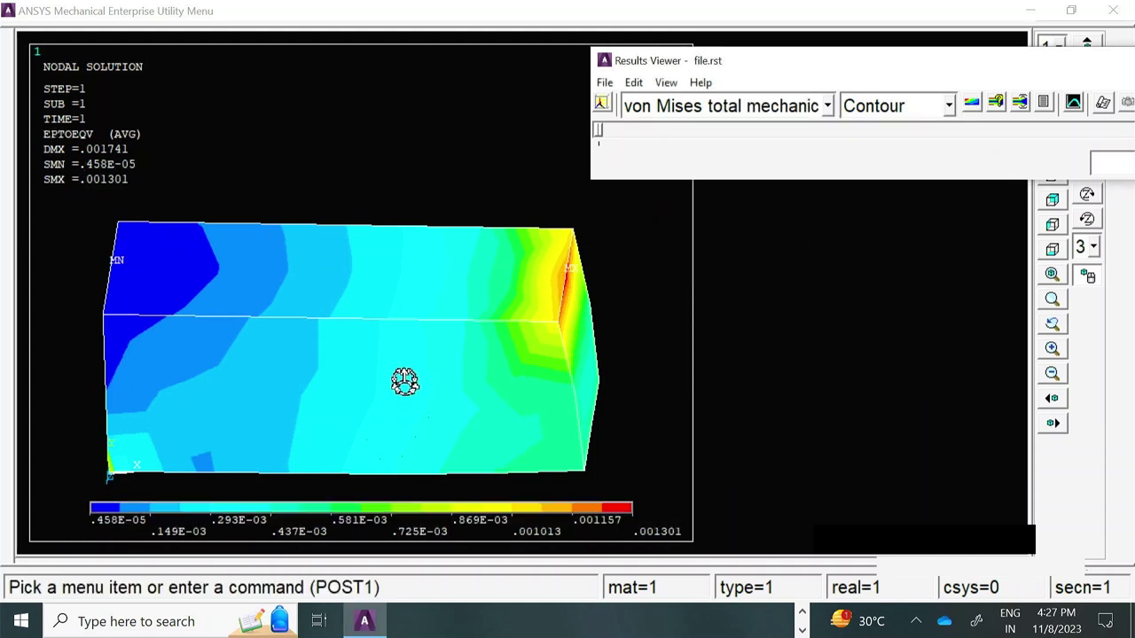
mouse_move(534, 286)
right_mouse_down("ctrl")
mouse_move(464, 302)
mouse_move(527, 284)
mouse_move(541, 295)
right_mouse_up("ctrl")
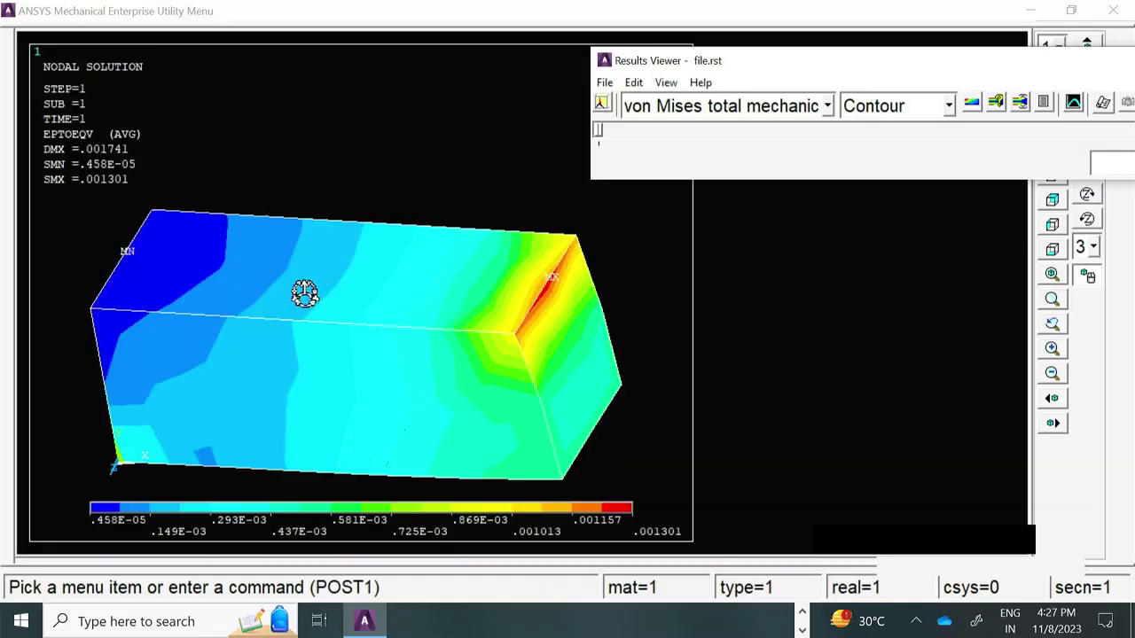
right_click_drag(304, 294, 171, 334)
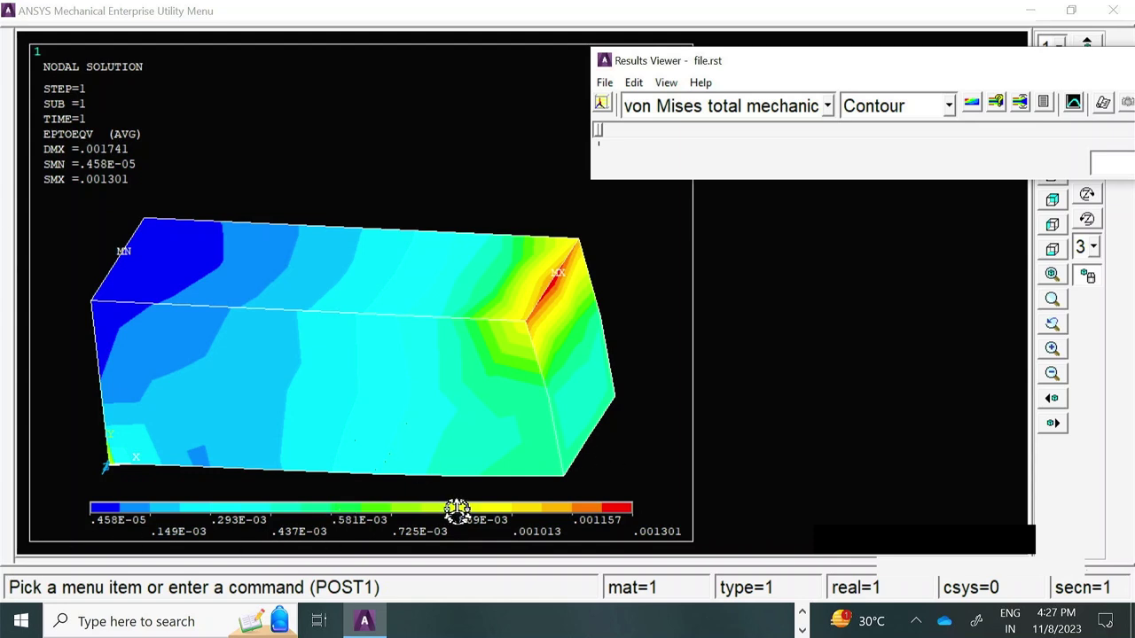
left_click_drag(1013, 68, 734, 92)
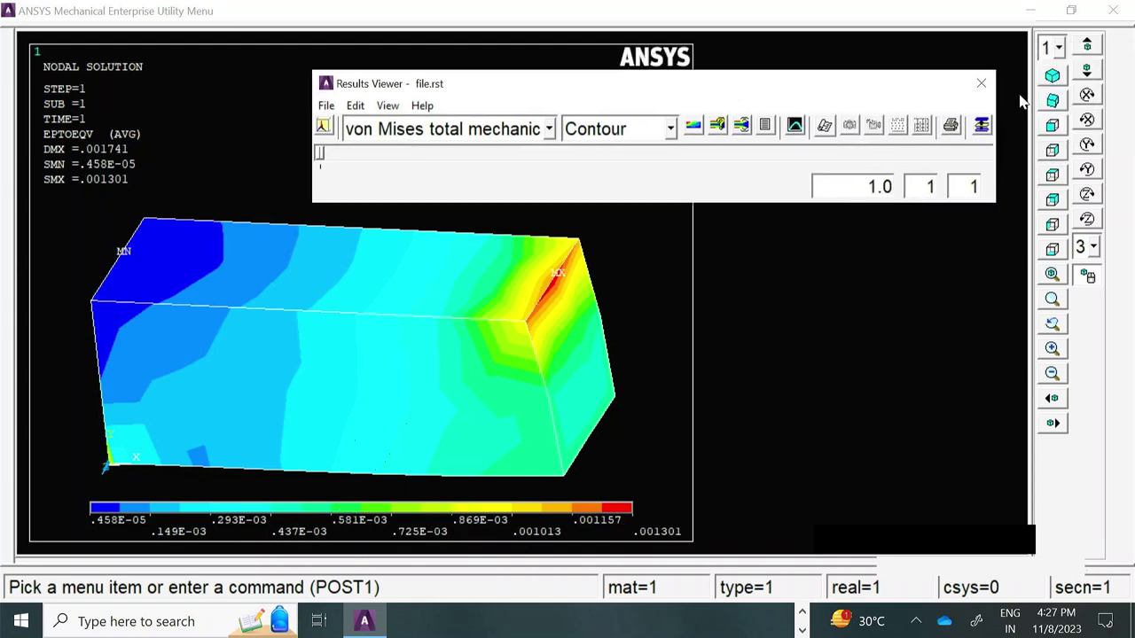
left_click(981, 84)
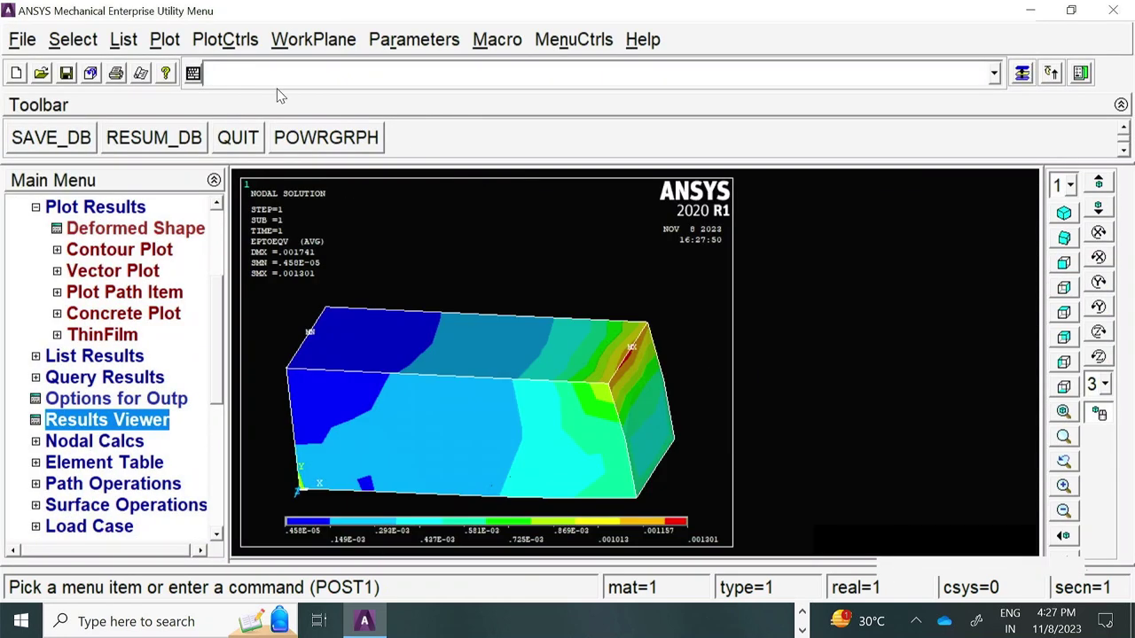
- Animate the deformed results using the DOF solution's displacement vector sum (USUM)
left_click(228, 40)
mouse_move(294, 246)
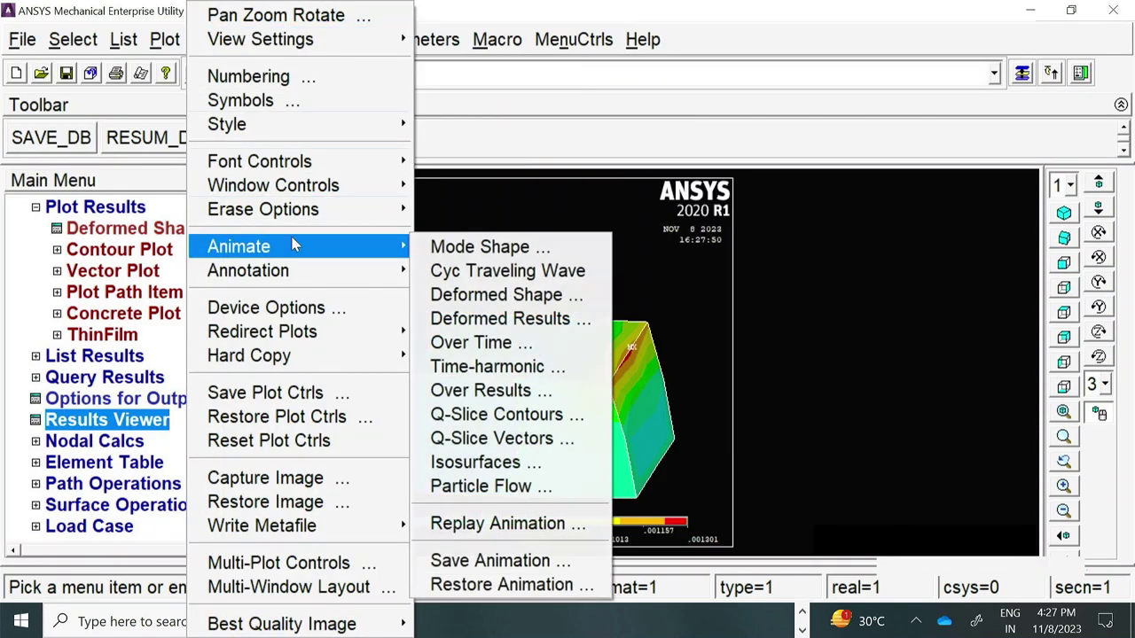
left_click(580, 321)
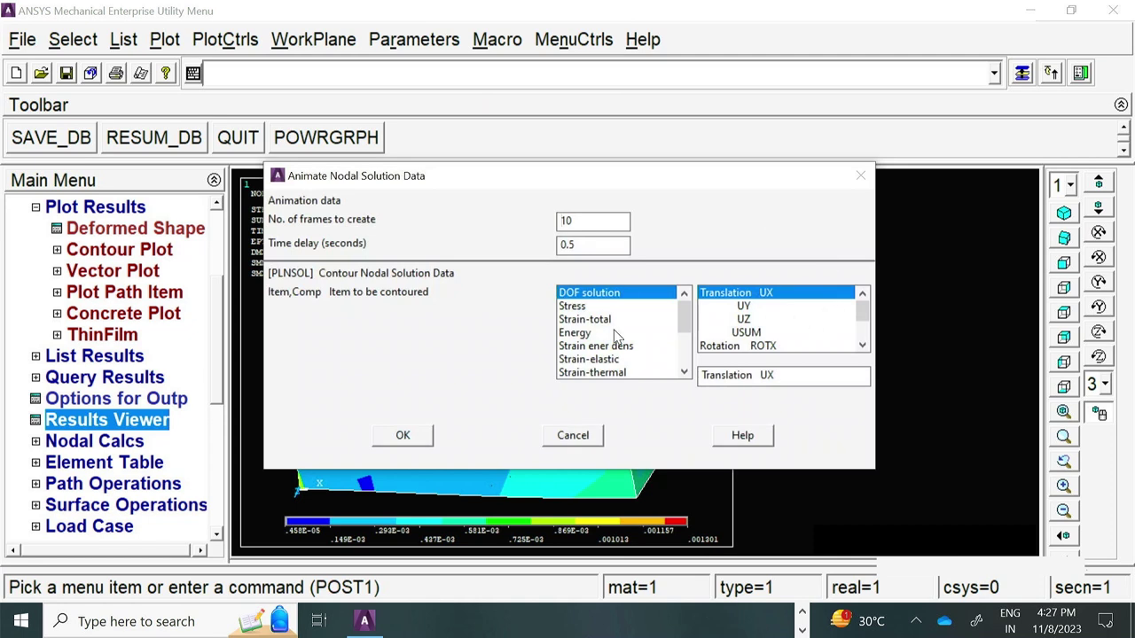
left_click(747, 332)
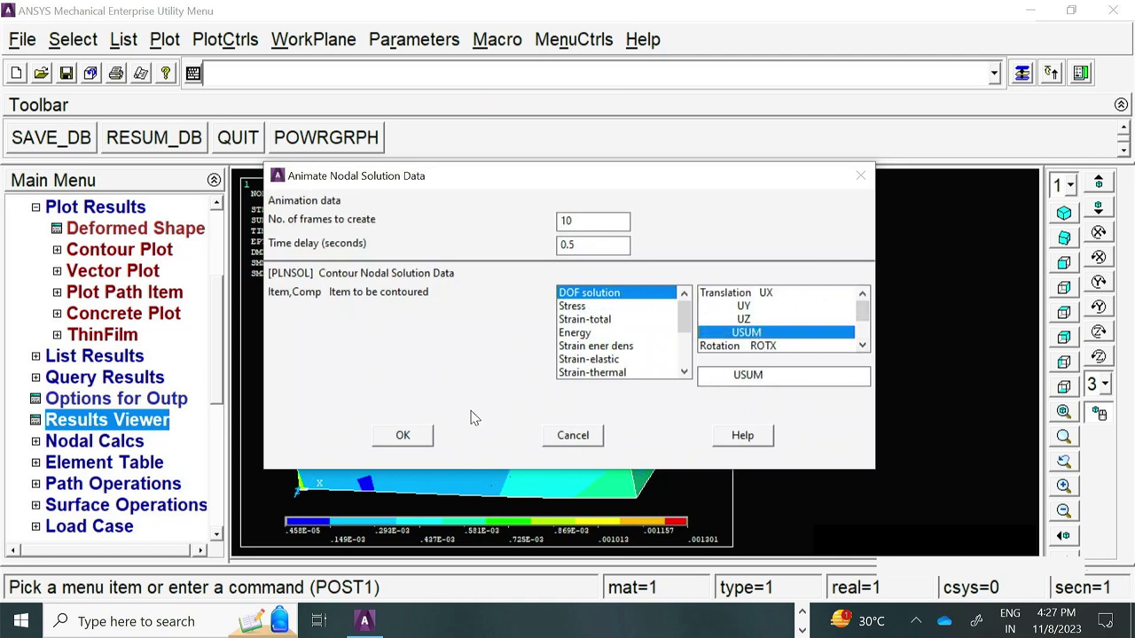
left_click(427, 438)
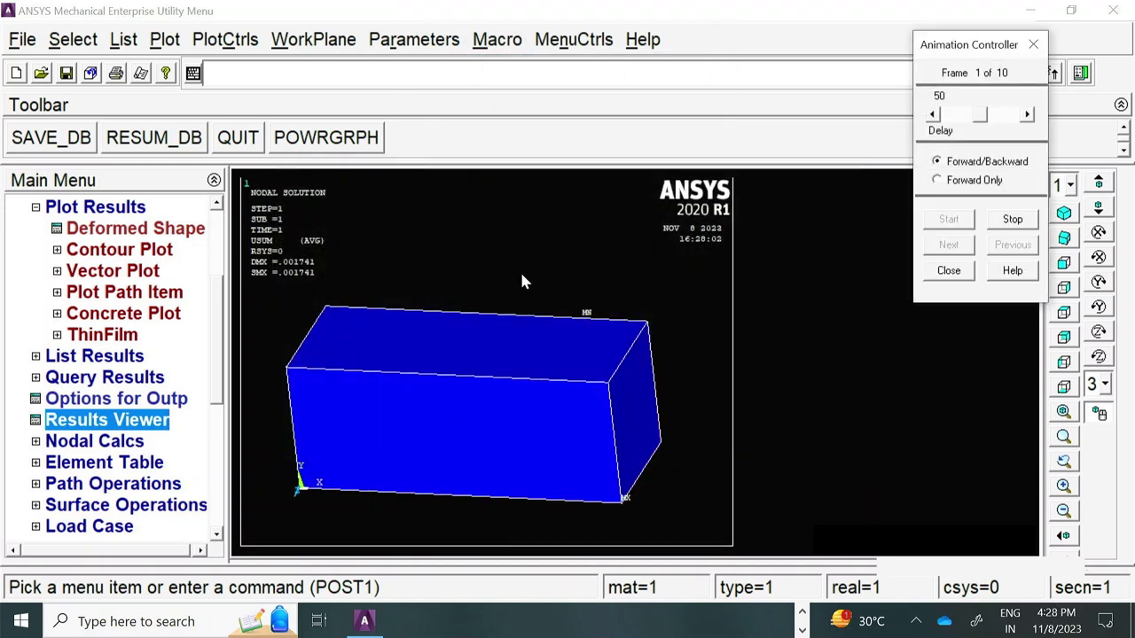
- Set the displacement animation's playback delay to 13, stop it and close the Animation Controller
left_click_drag(982, 121, 955, 118)
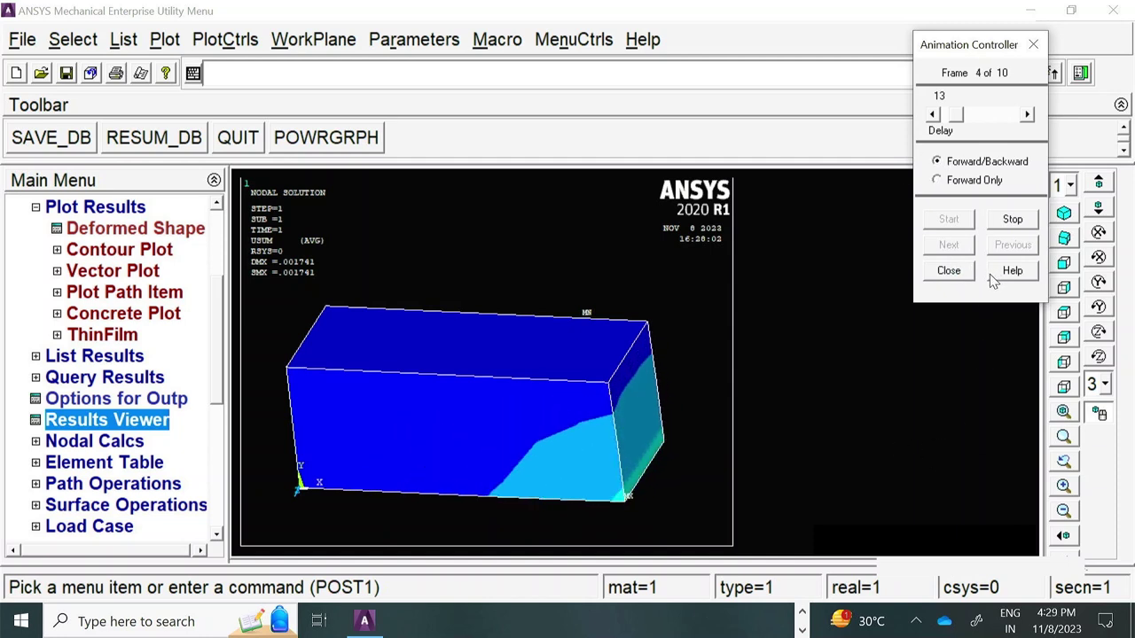
left_click(1011, 220)
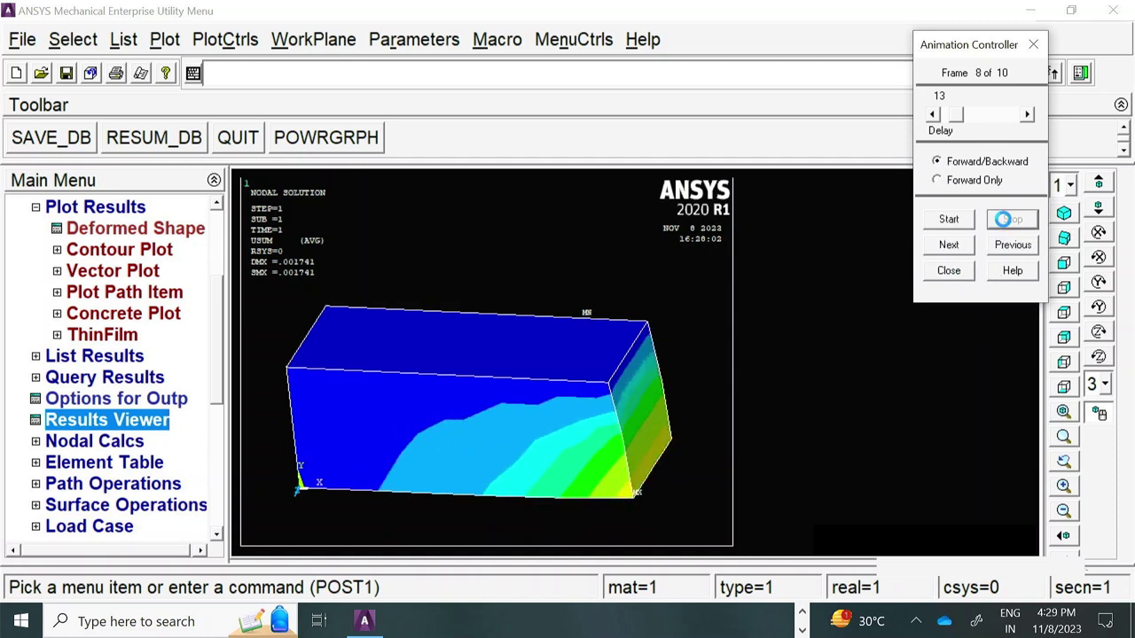
left_click(942, 273)
- Animate the deformed results using the von Mises stress (SEQV)
left_click(206, 39)
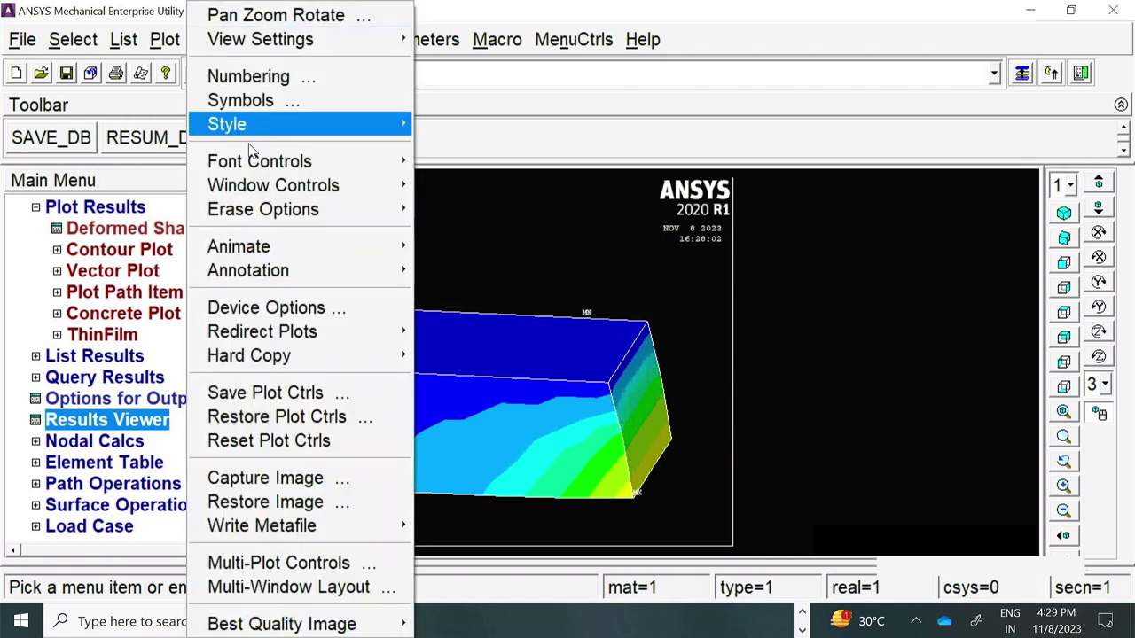
mouse_move(260, 124)
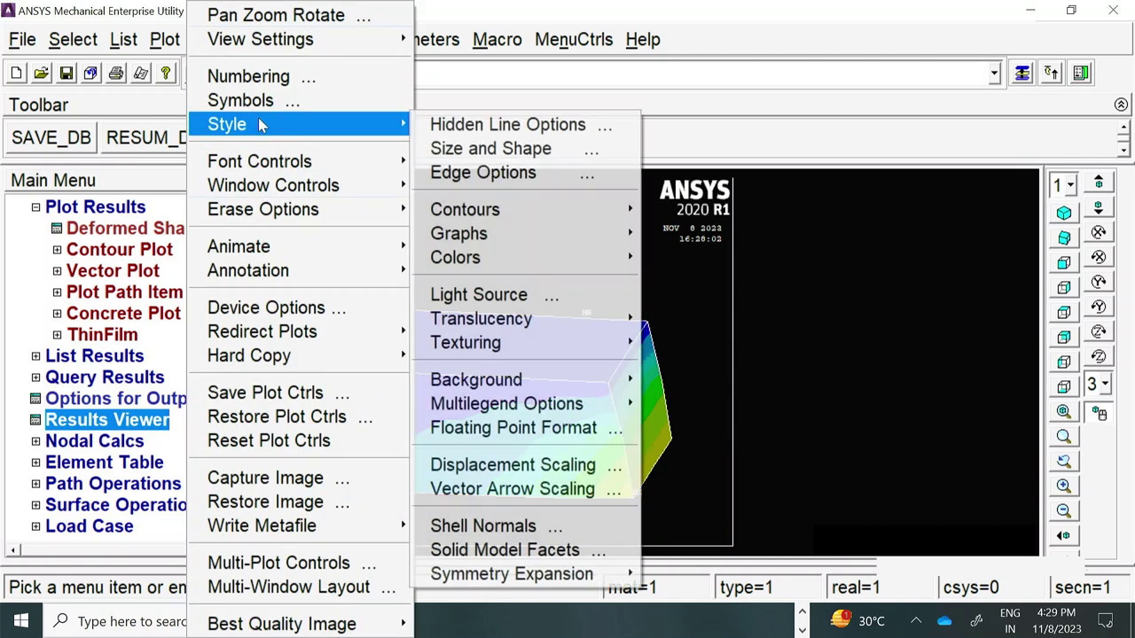
mouse_move(258, 246)
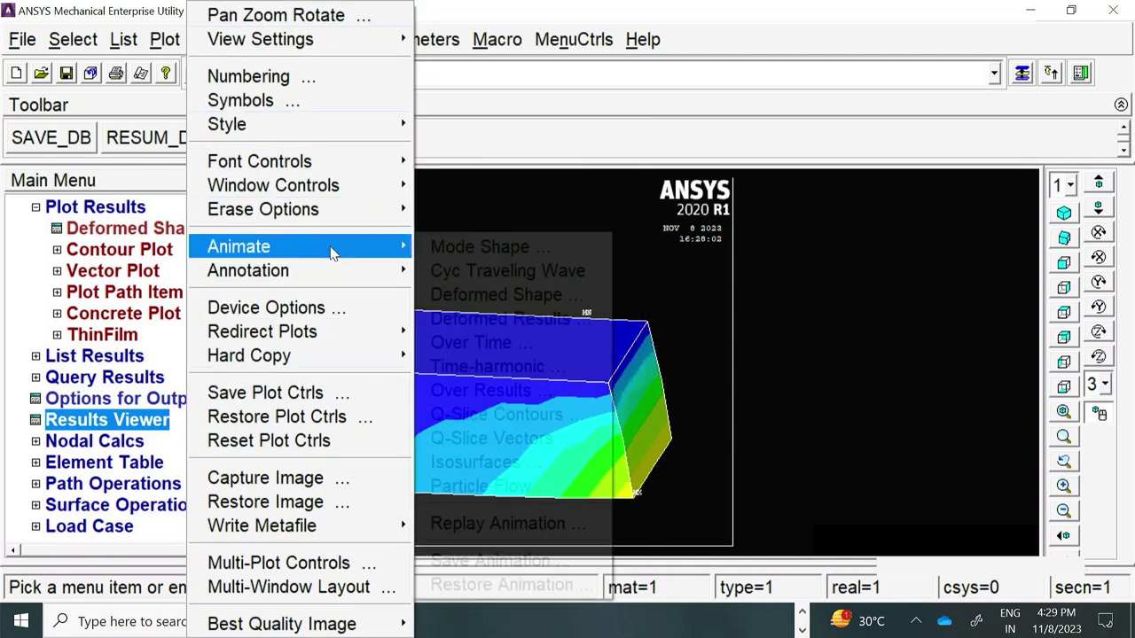
left_click(531, 321)
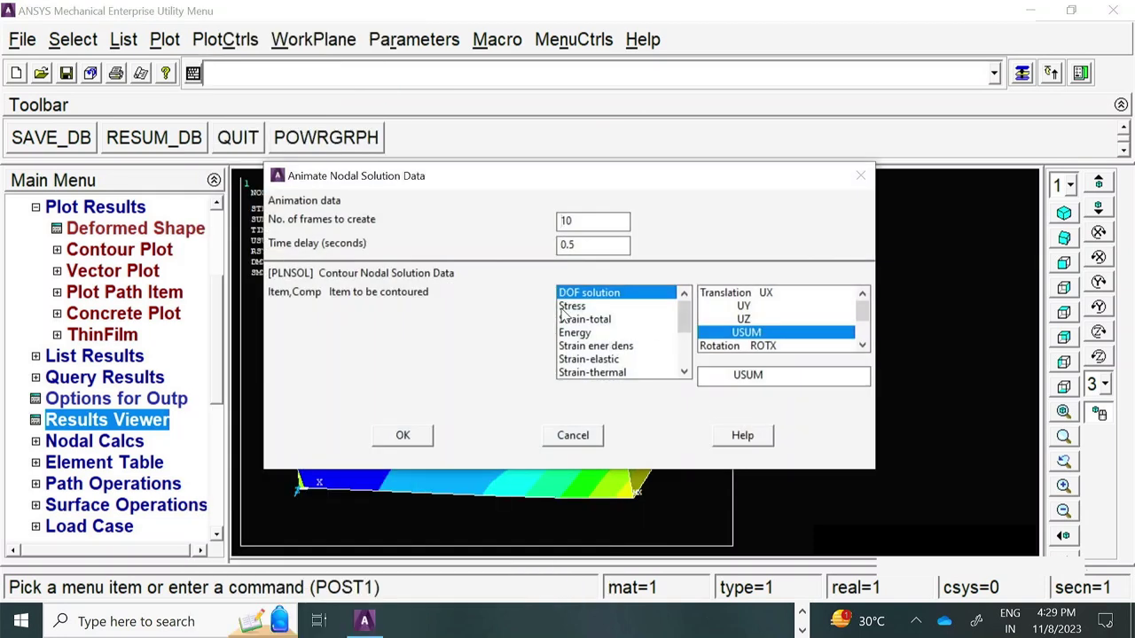
left_click(568, 307)
left_click(862, 346)
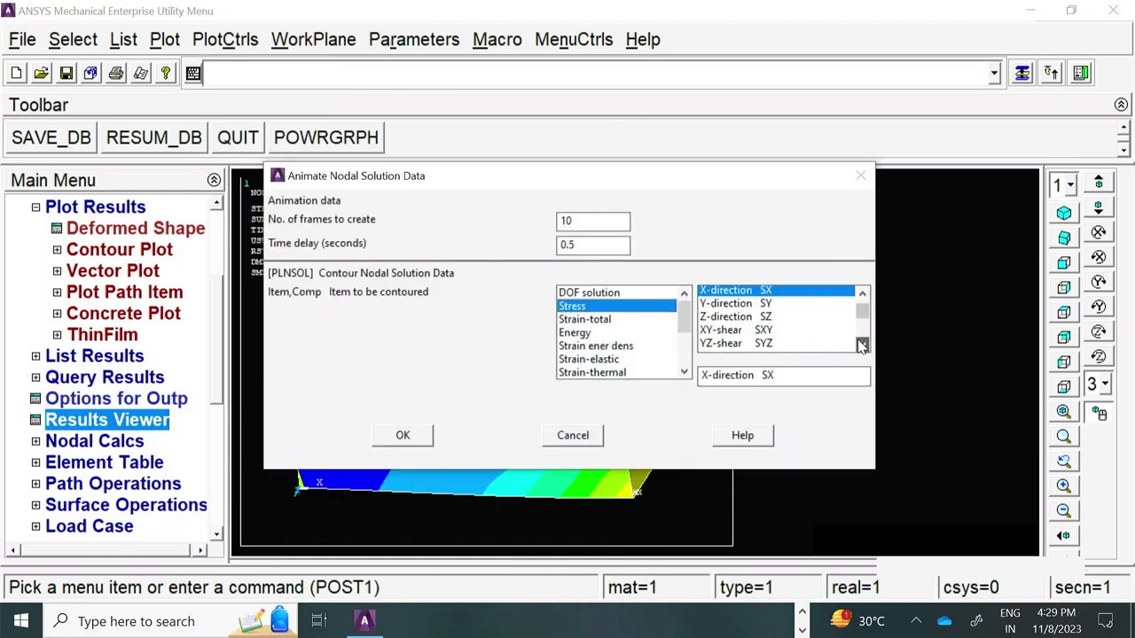
left_click(862, 346)
left_click(861, 346)
left_click(861, 346)
left_click(862, 346)
left_click(861, 346)
left_click(862, 346)
left_click(714, 333)
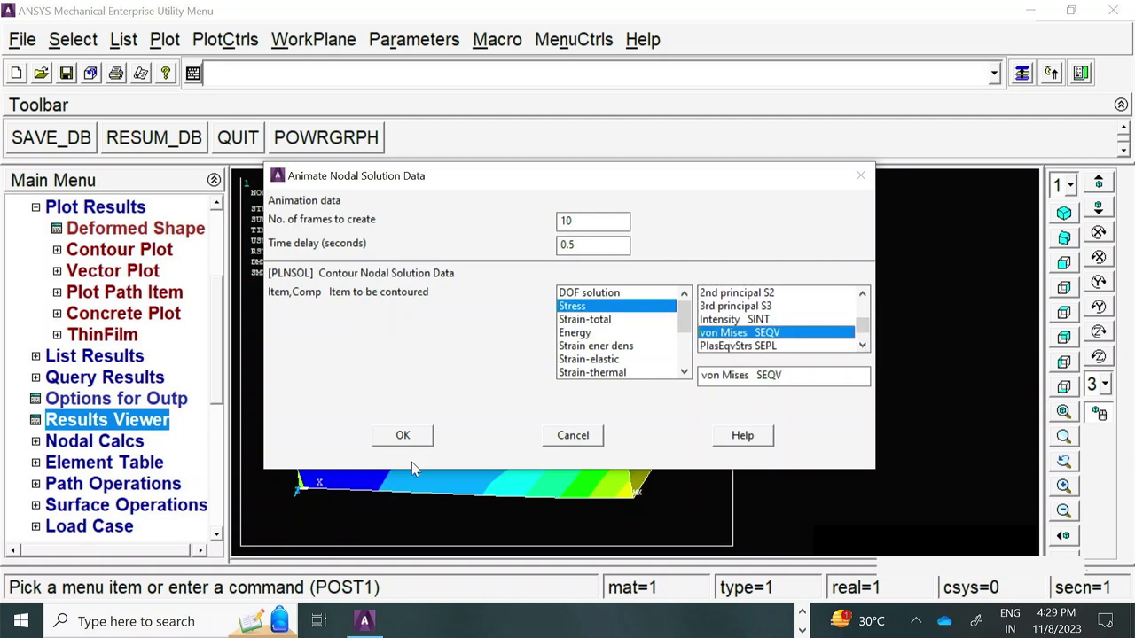
left_click(404, 435)
- Set the stress animation's playback delay to 4, stop it and close the Animation Controller
left_click_drag(980, 118, 950, 116)
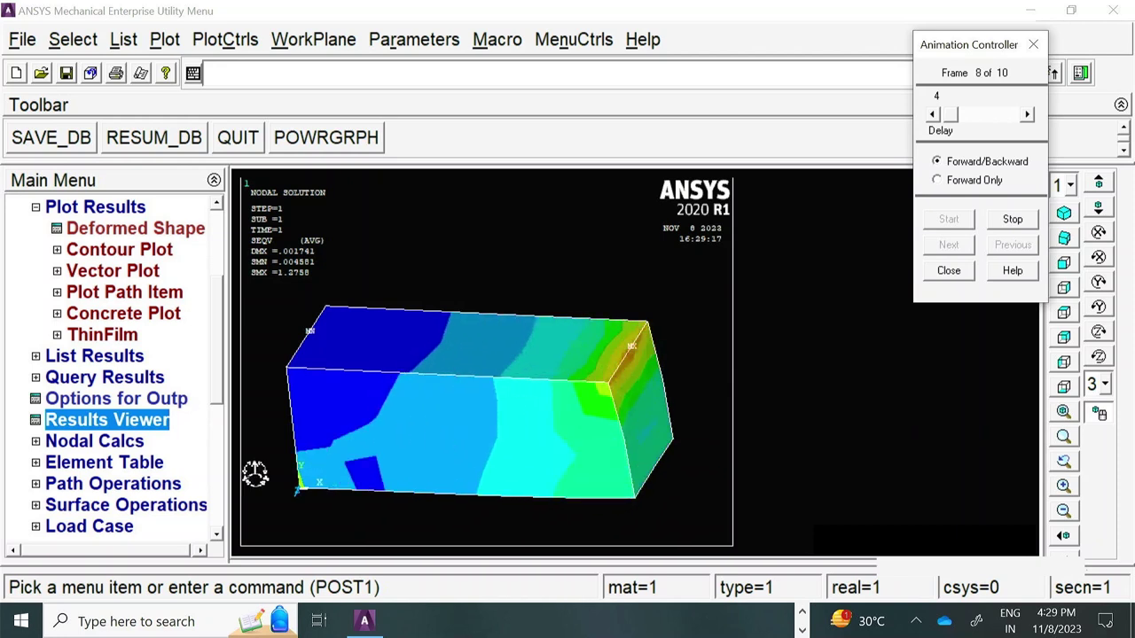
left_click(1010, 220)
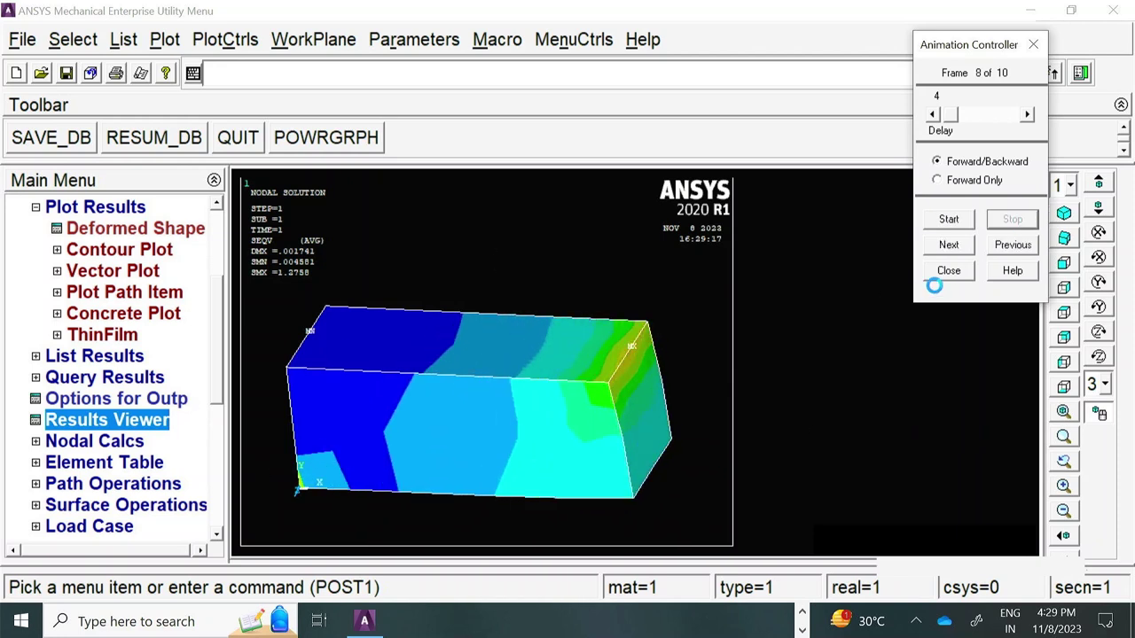
left_click(949, 270)
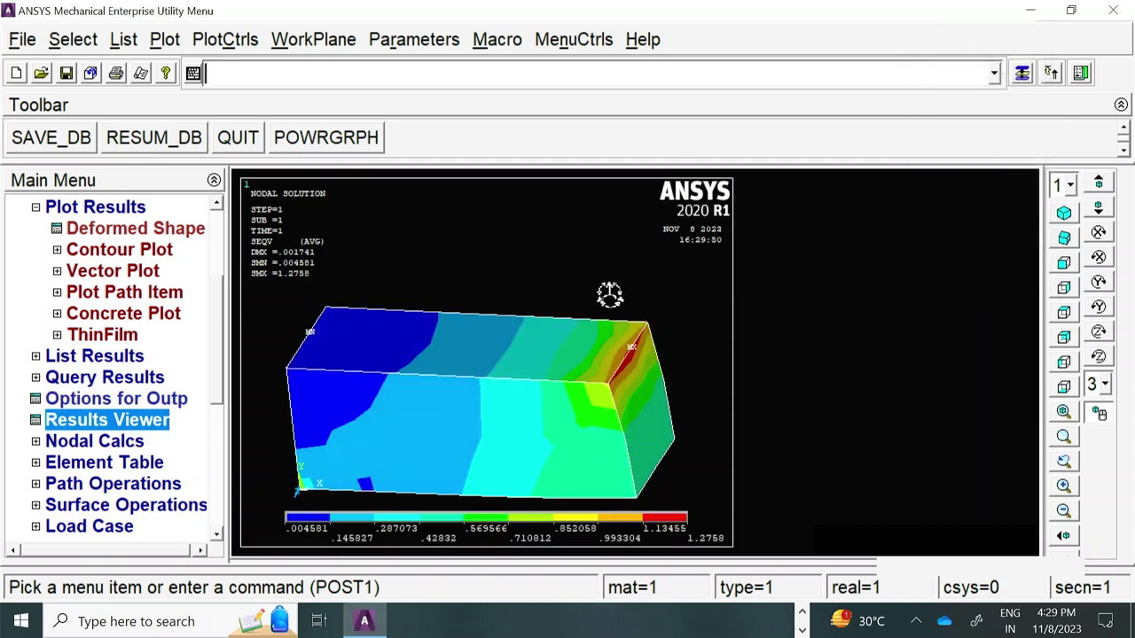
- Collapse the General Postproc branch of the Main Menu tree
left_click_drag(220, 326, 226, 238)
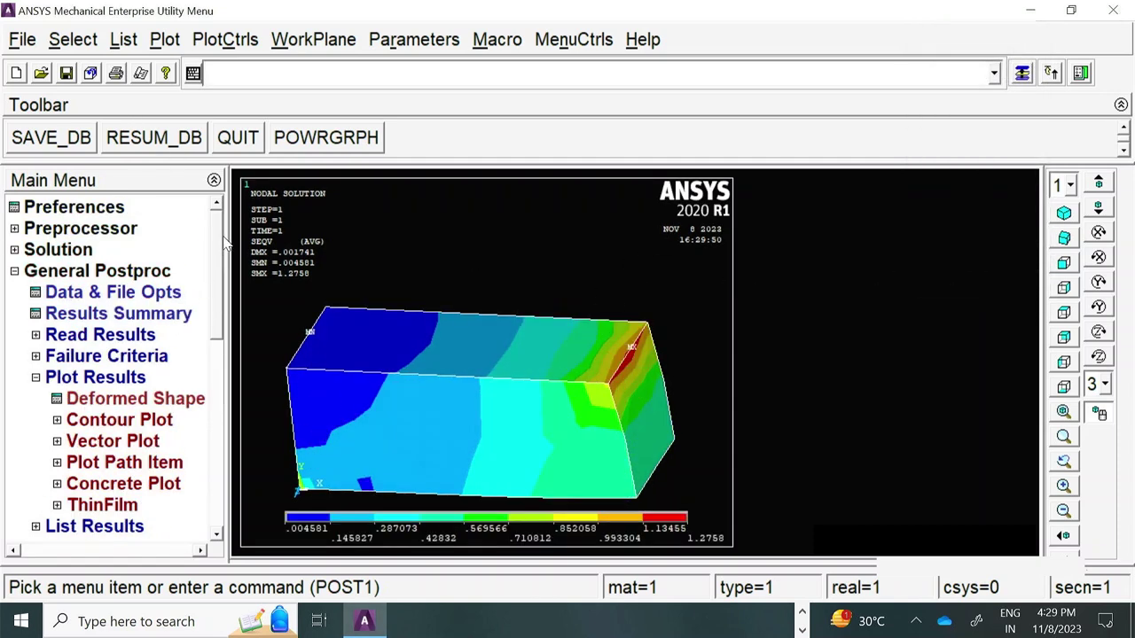
left_click(15, 272)
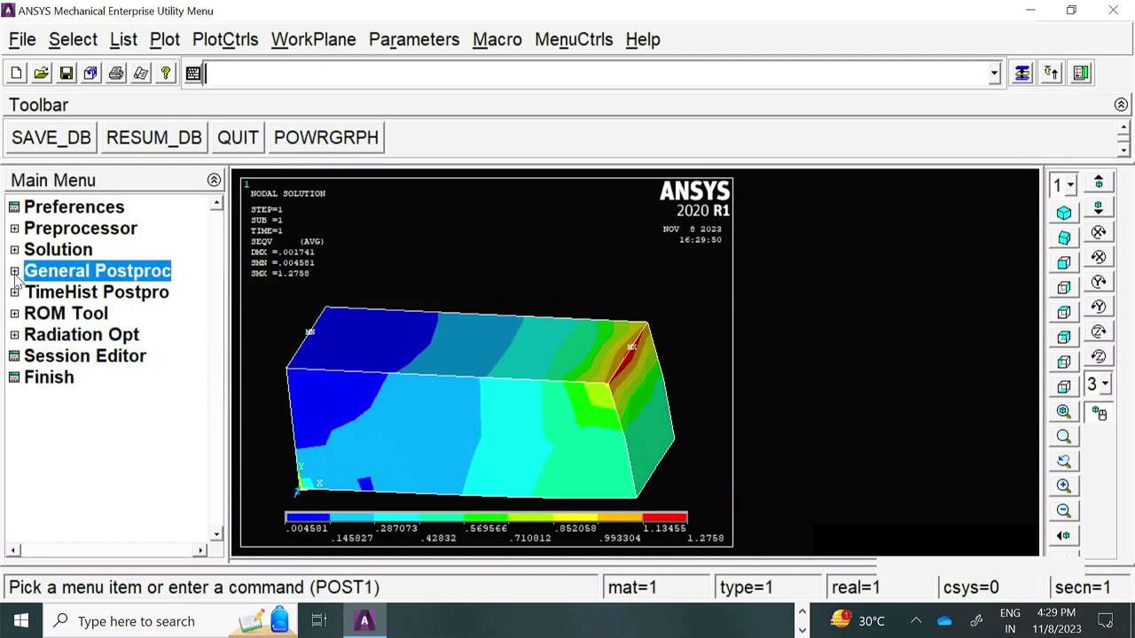
- Set material 1's linear isotropic properties to EX 2500 and PRXY .25, and close the material definition
left_click(71, 230)
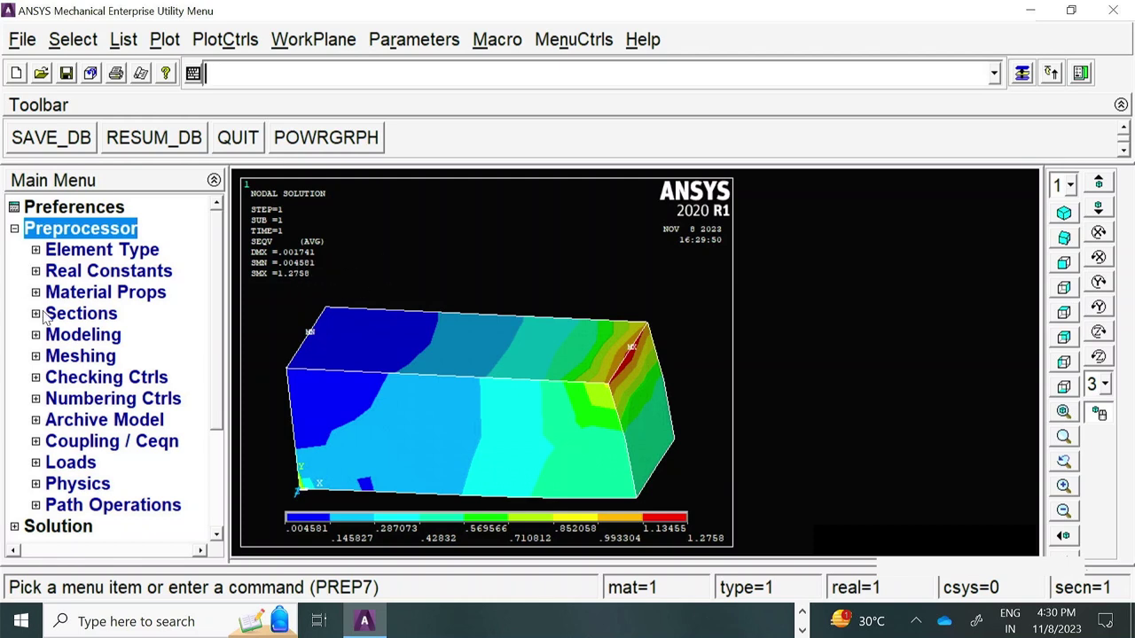
left_click(99, 295)
left_click(153, 377)
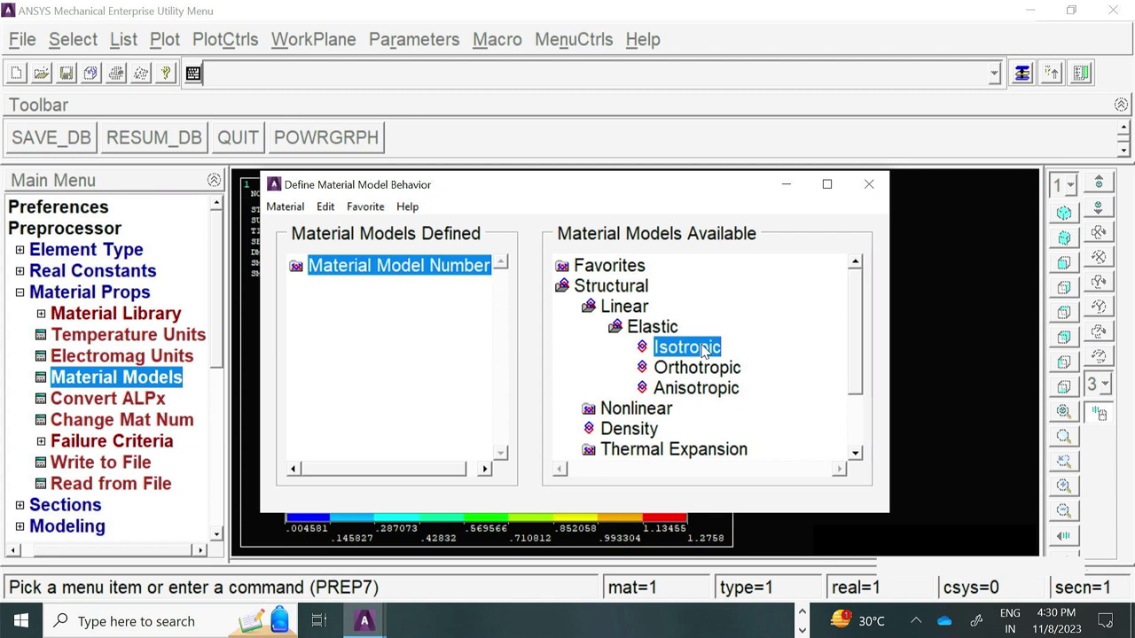
double_click(703, 351)
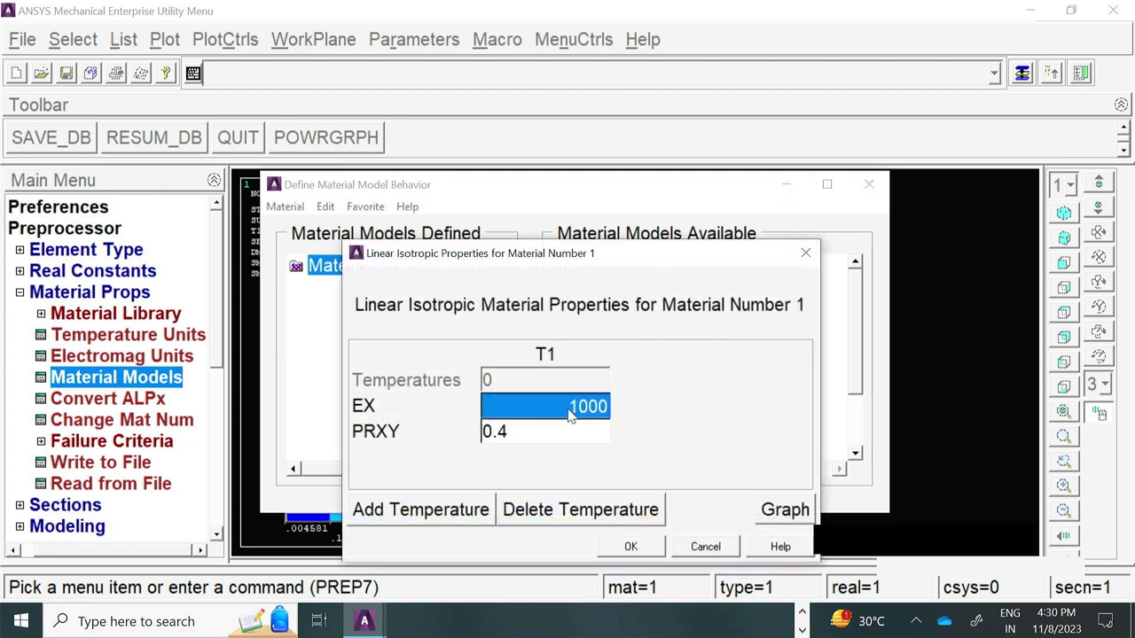
key("BackSpace")
type("2500")
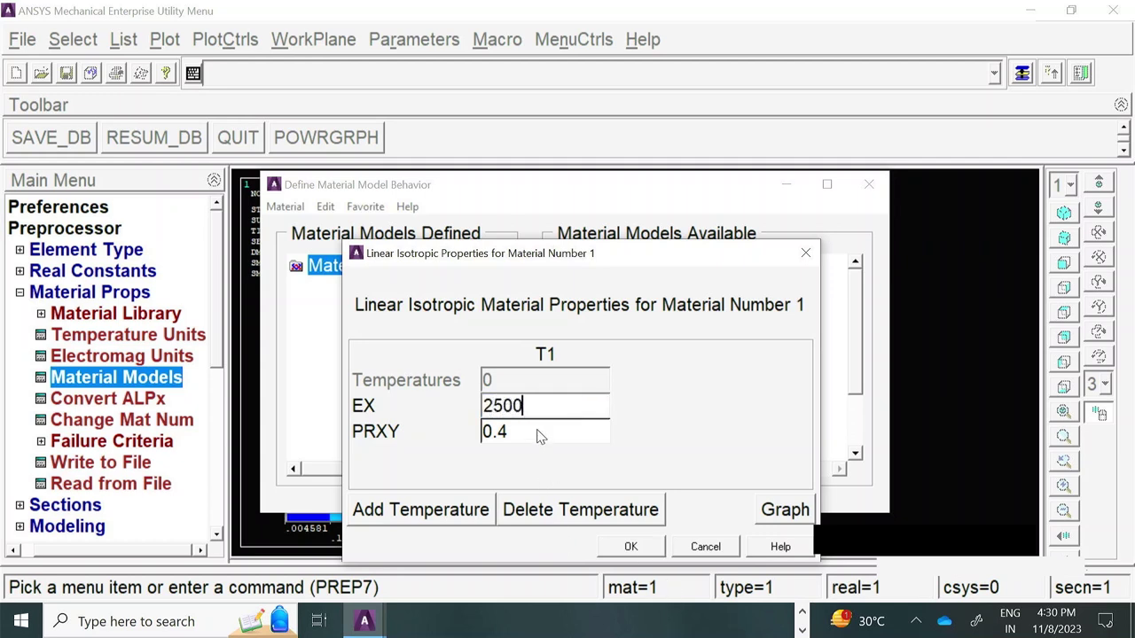
left_click(540, 434)
key("BackSpace")
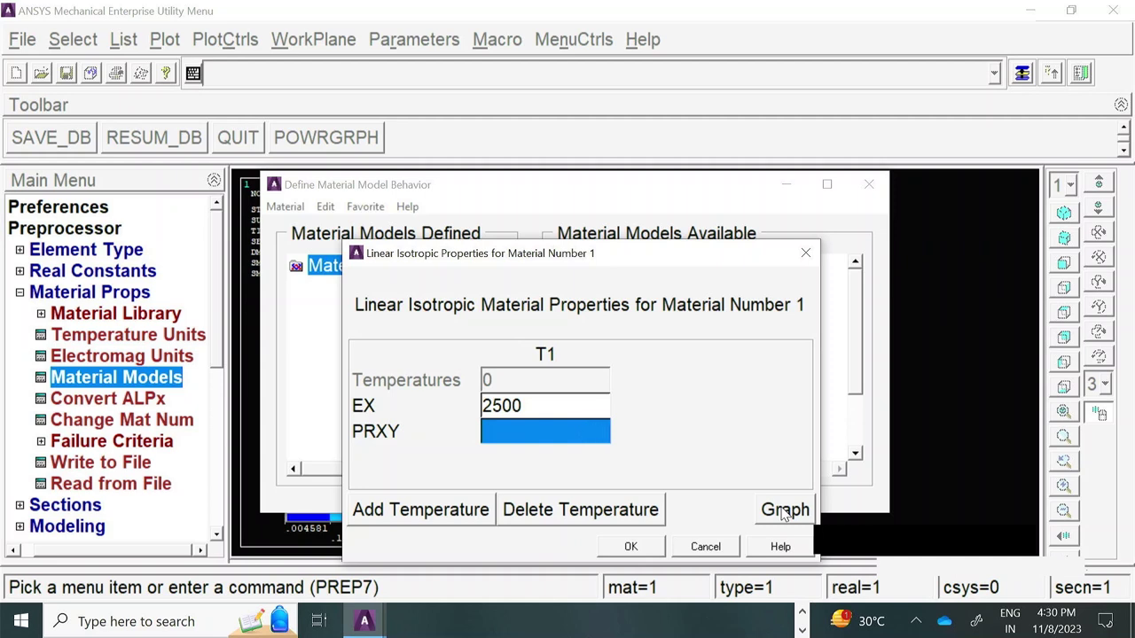
type(".25")
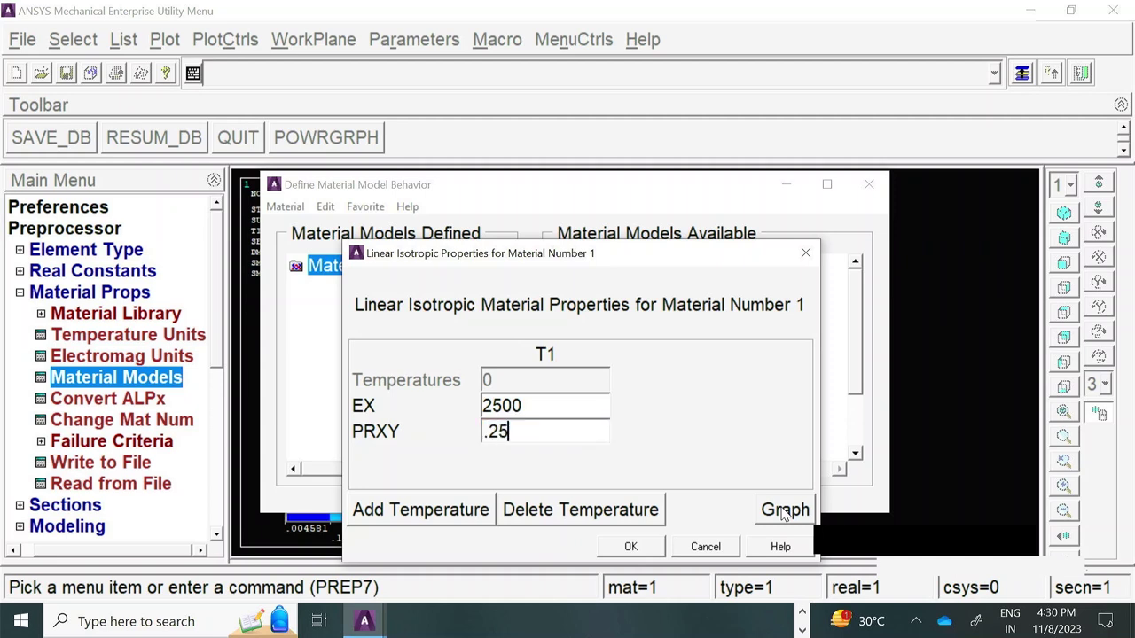
left_click(623, 549)
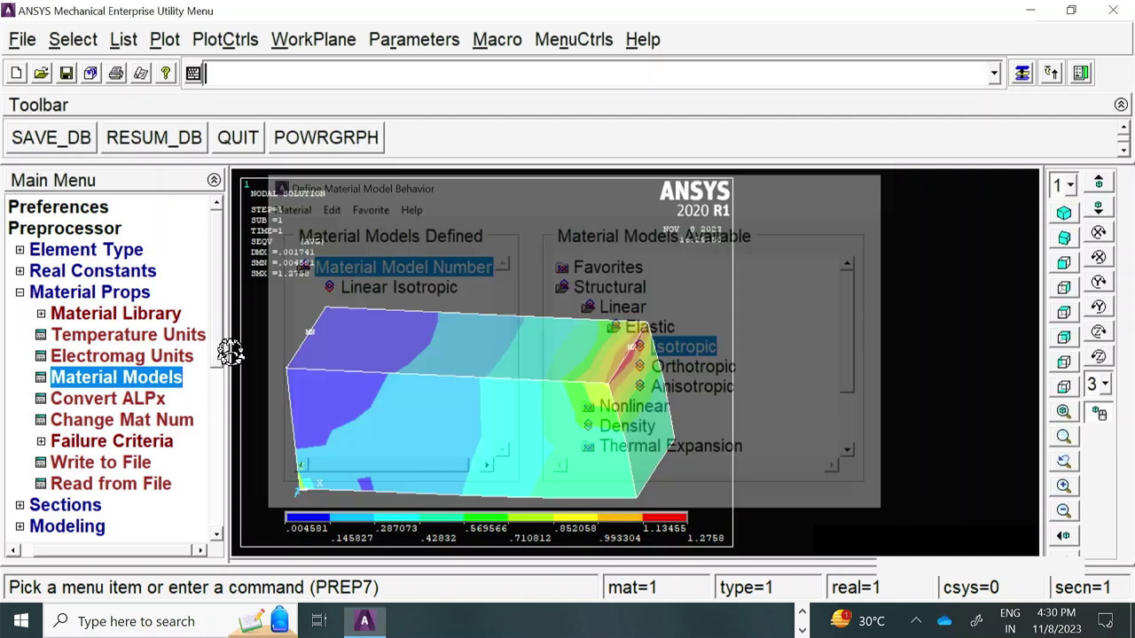
left_click(869, 185)
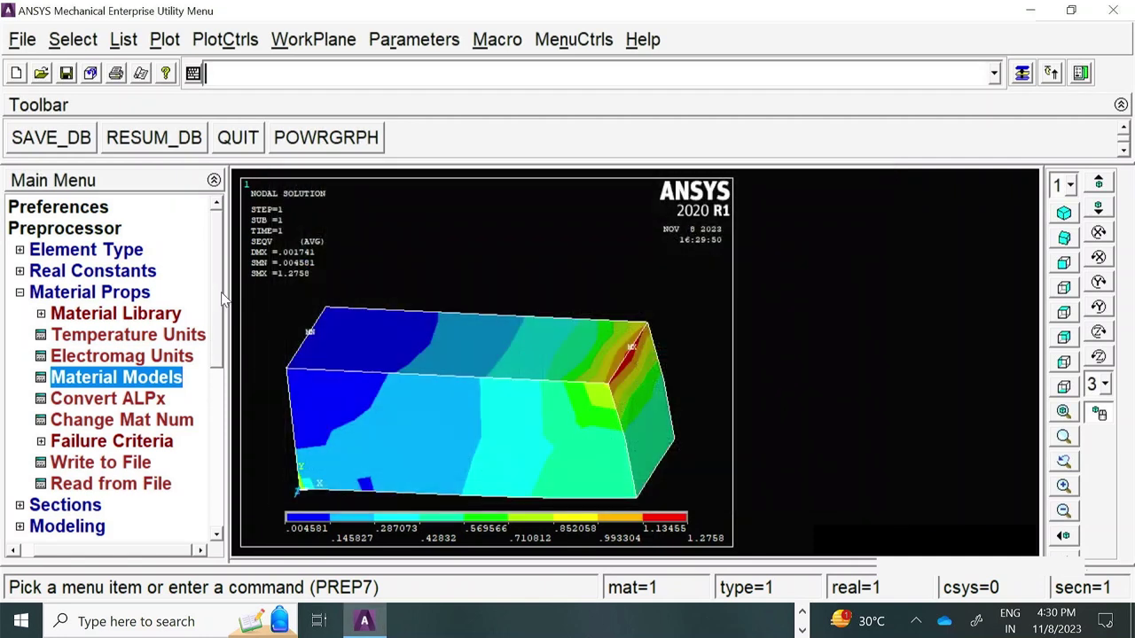
- Define a new analysis of type Static for the block
left_click_drag(219, 301, 235, 480)
left_click(57, 379)
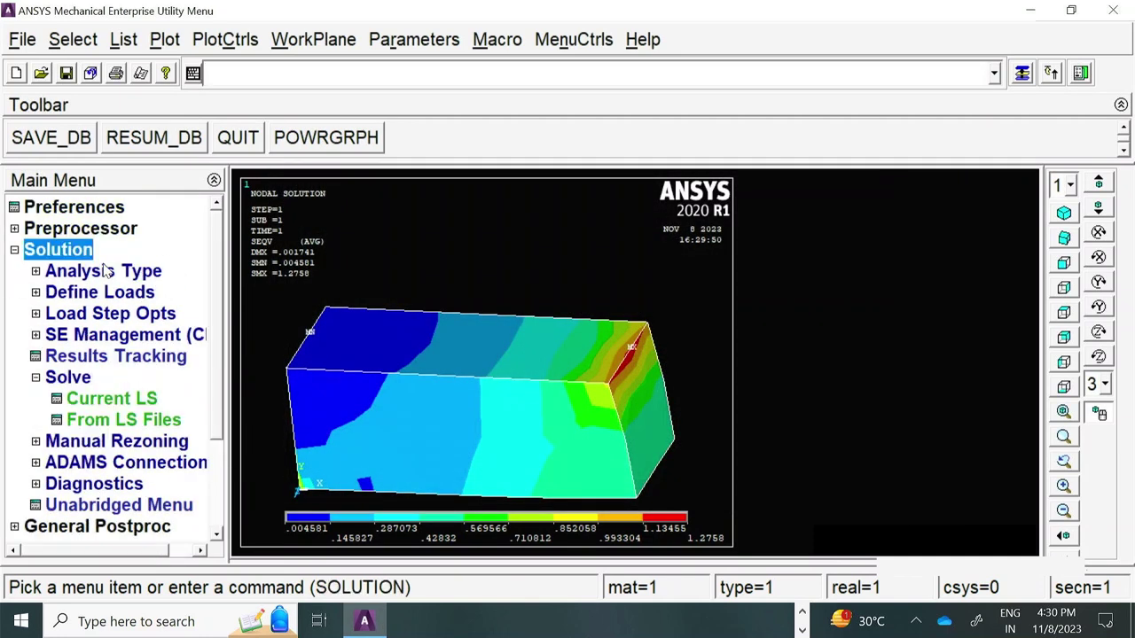
left_click(138, 278)
left_click(126, 296)
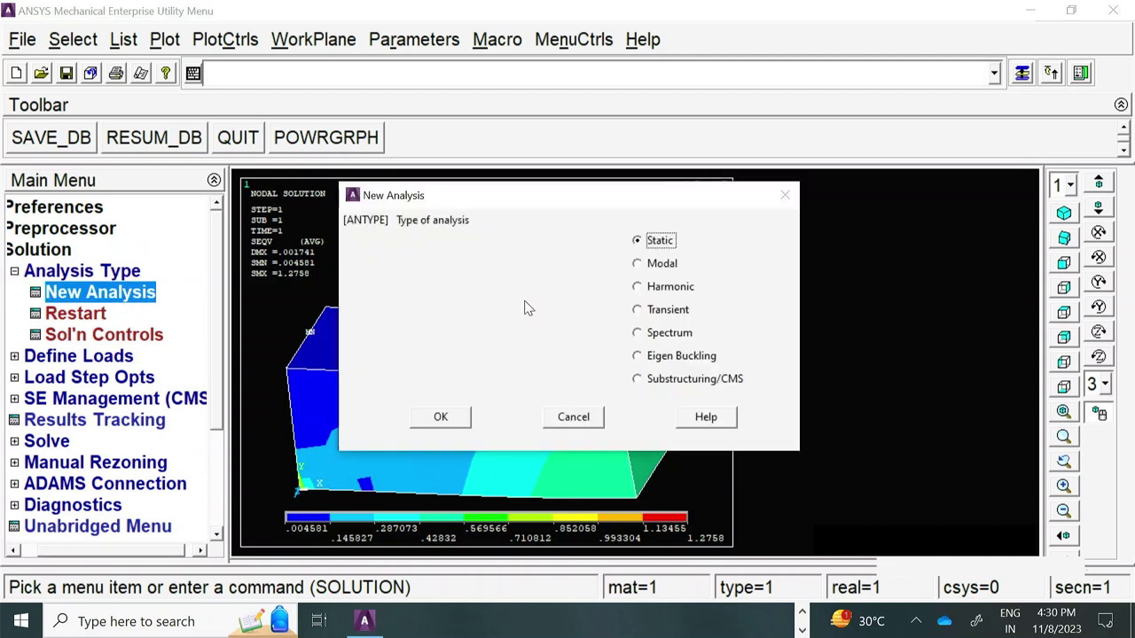
left_click(440, 417)
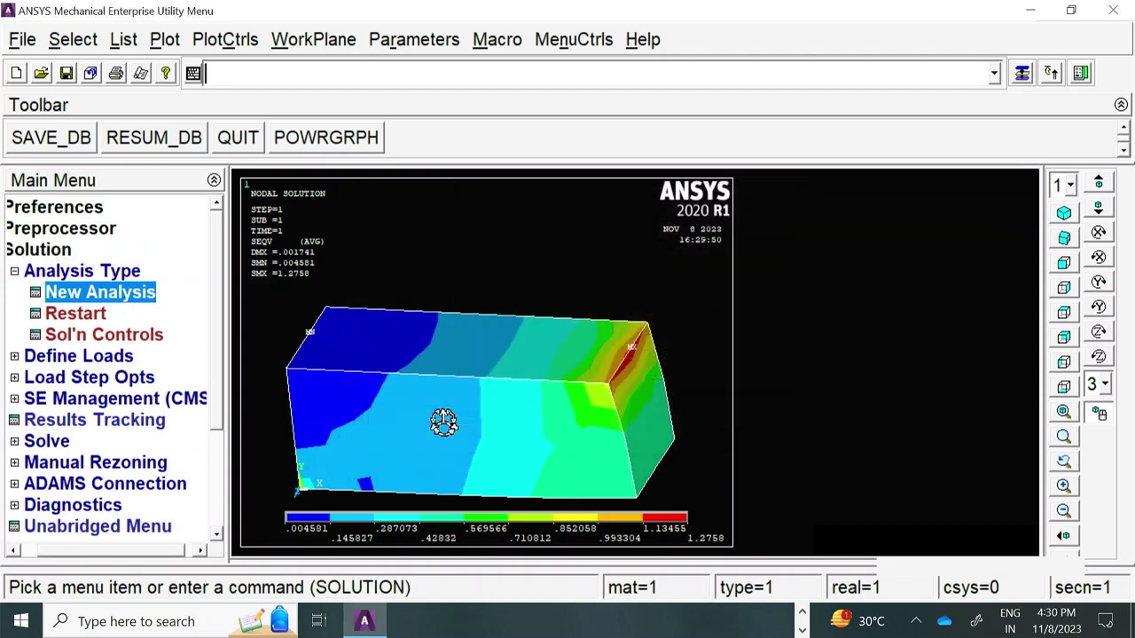
- Solve the current load step and close the solution note and status report
left_click(63, 440)
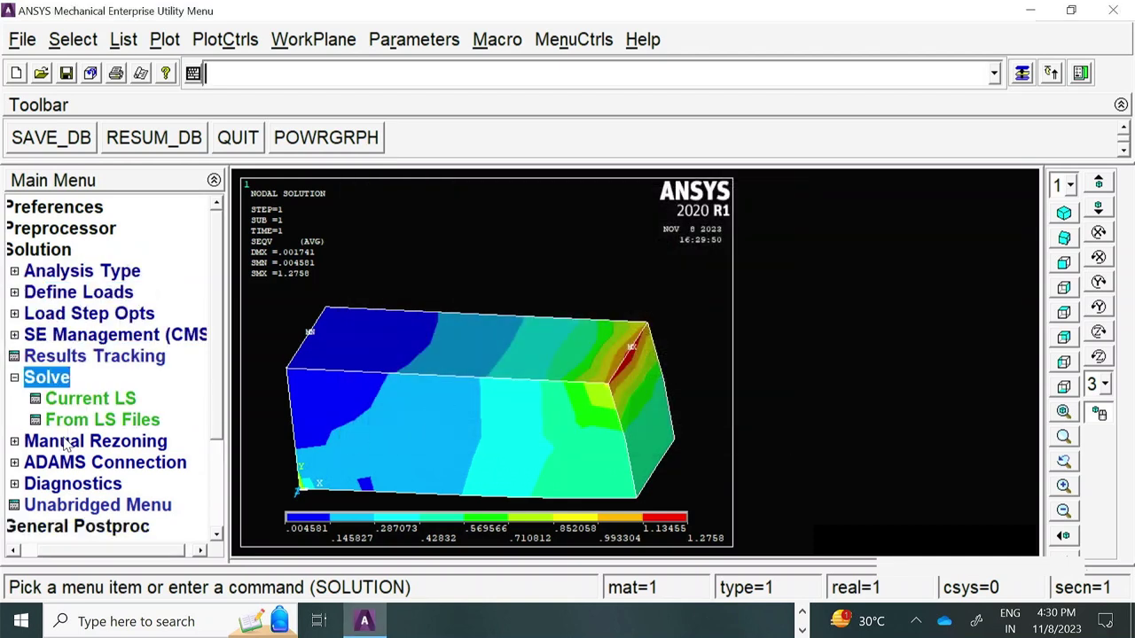
left_click(106, 398)
left_click(577, 404)
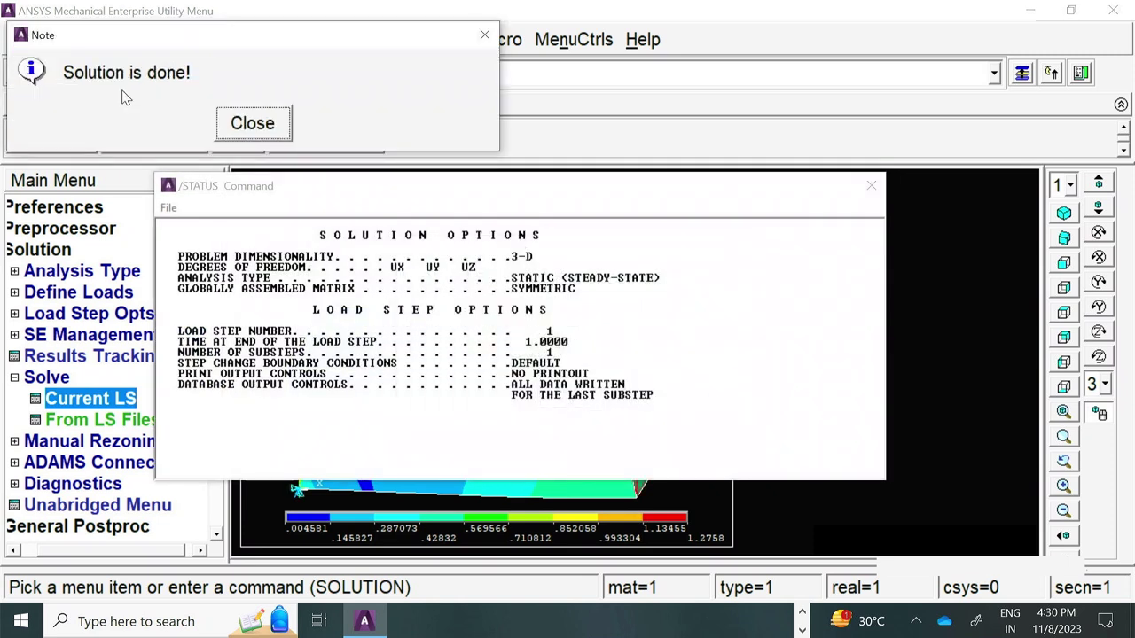
left_click(253, 124)
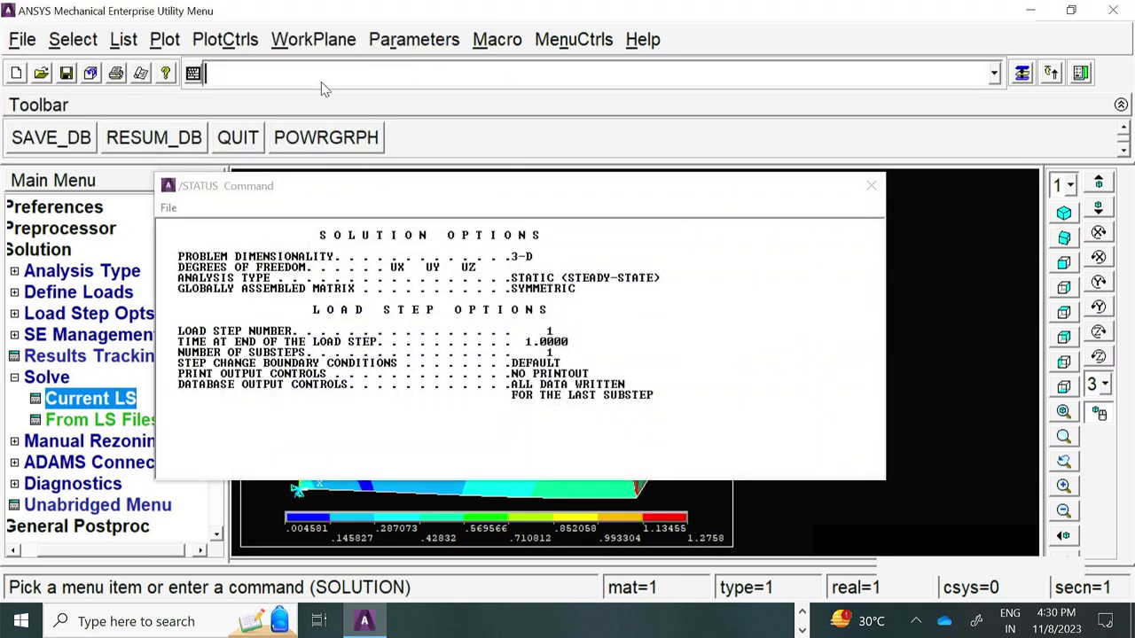
left_click(866, 178)
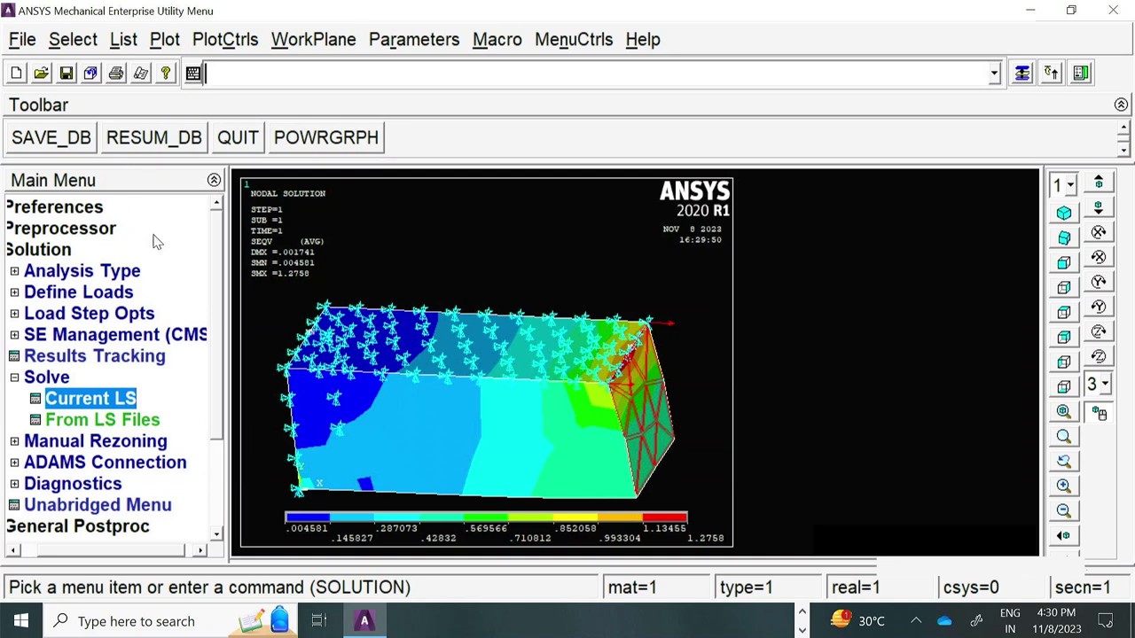
- Plot the block's deformed shape with the undeformed edge and rotate the model to inspect it
scroll(224, 345, "down", 1)
scroll(229, 362, "down", 1)
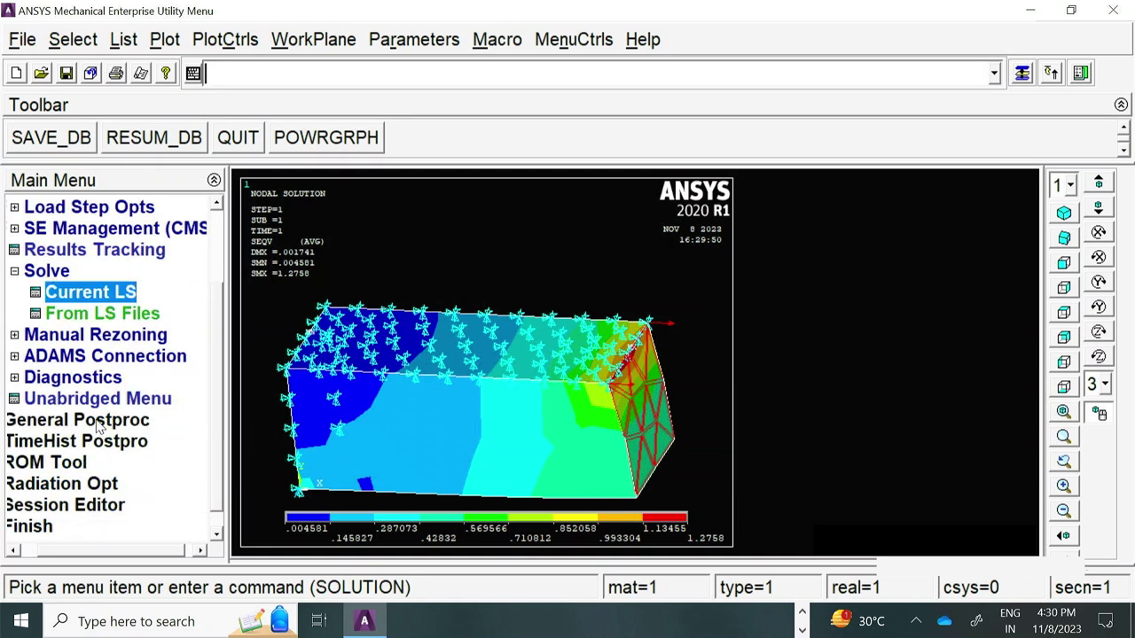
left_click(98, 422)
left_click(140, 400)
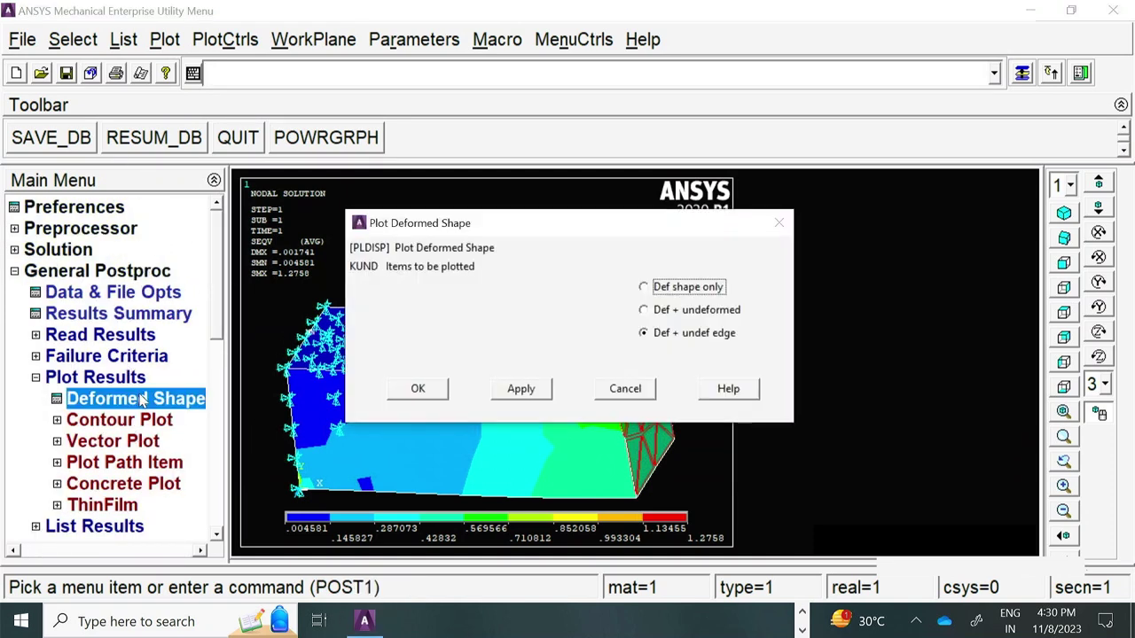
left_click(436, 390)
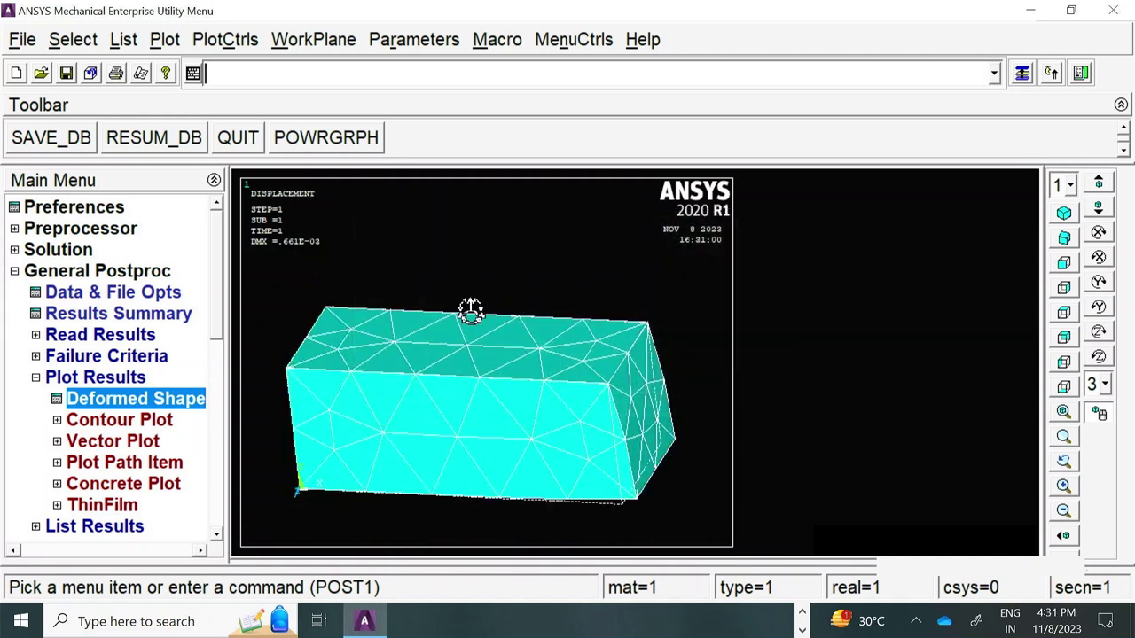
right_click_drag(534, 328, 321, 299)
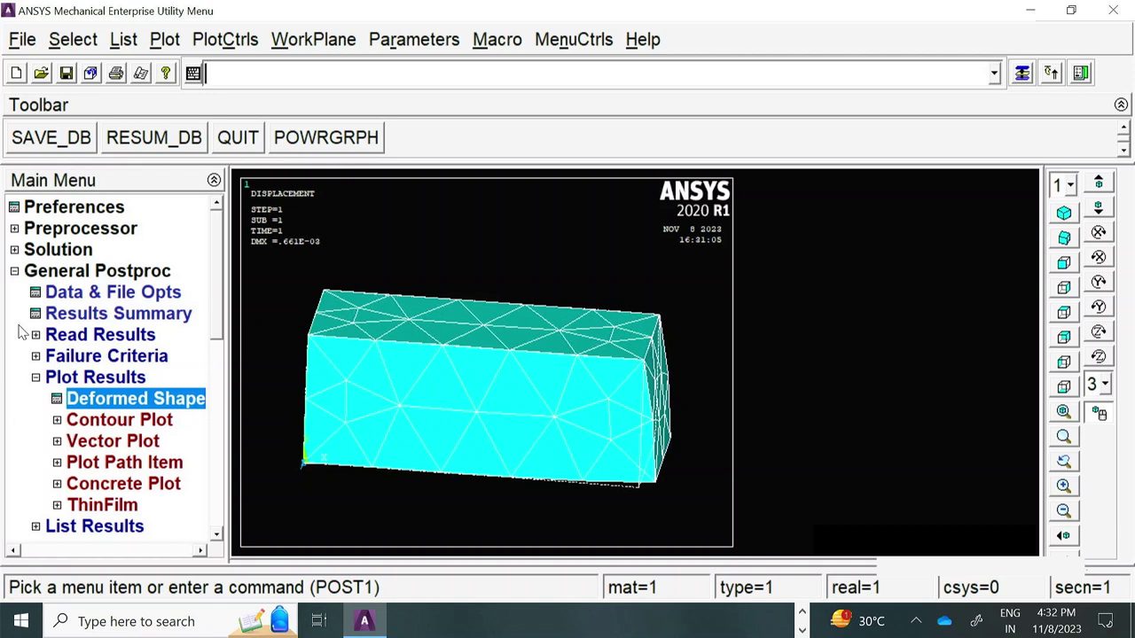
left_click(14, 271)
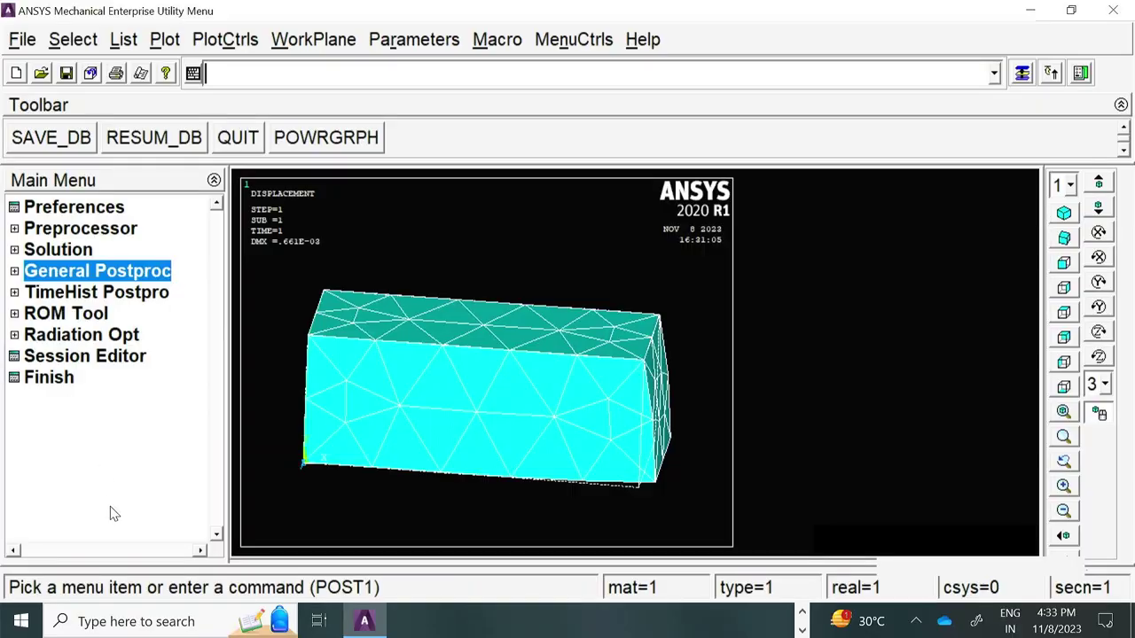
left_click(76, 232)
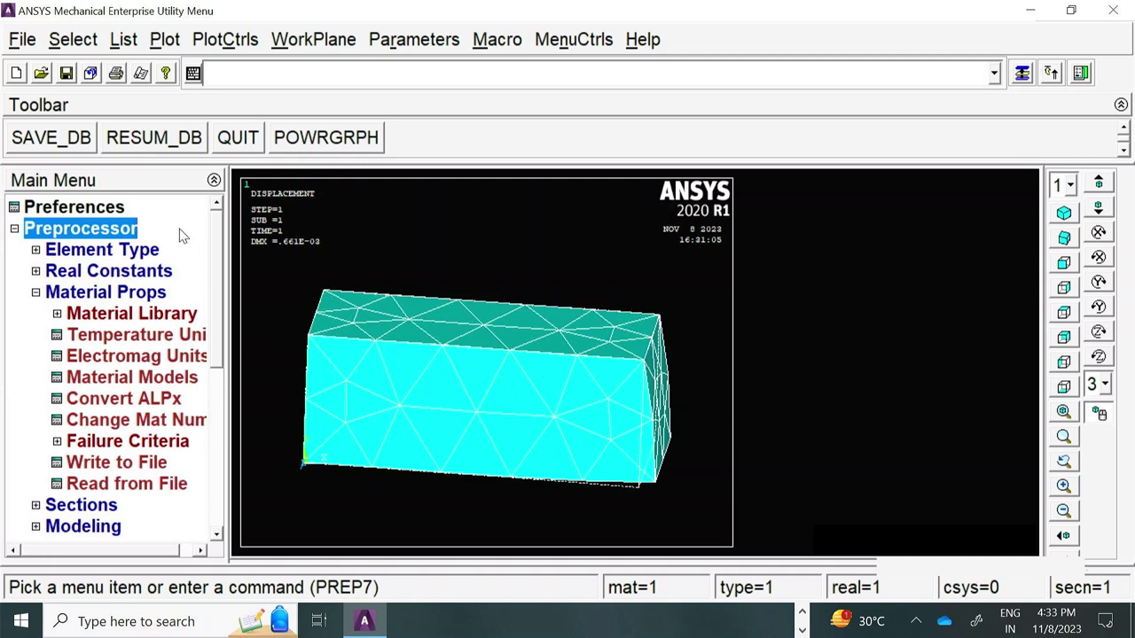
left_click(35, 293)
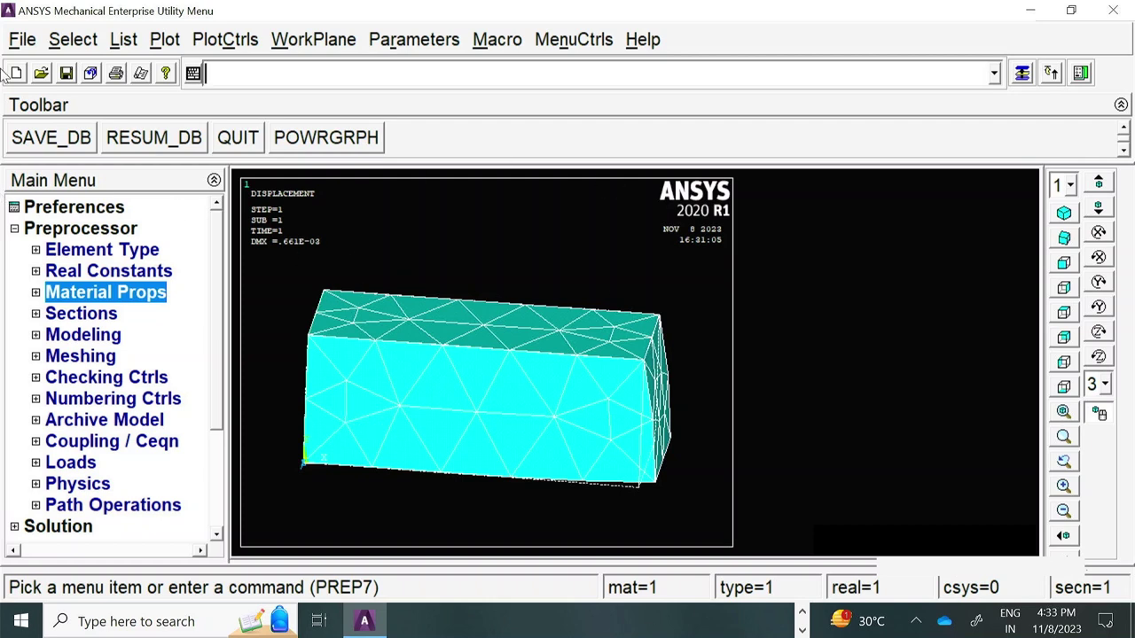
- Clear the database and start a new one, reading the start.ans file after clearing
left_click(19, 41)
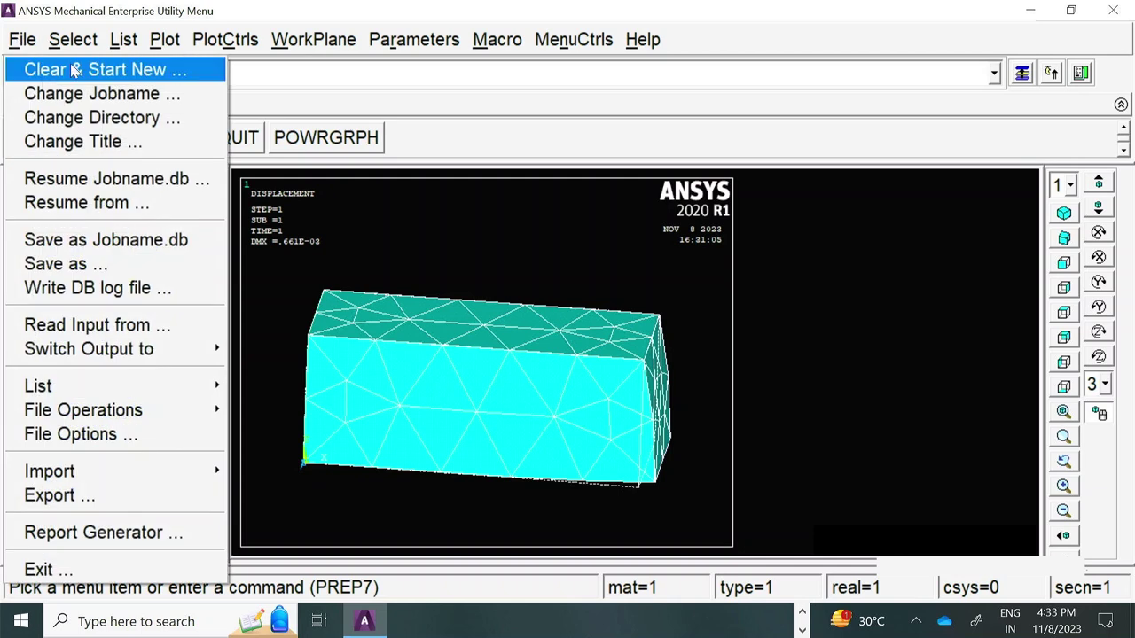
left_click(75, 69)
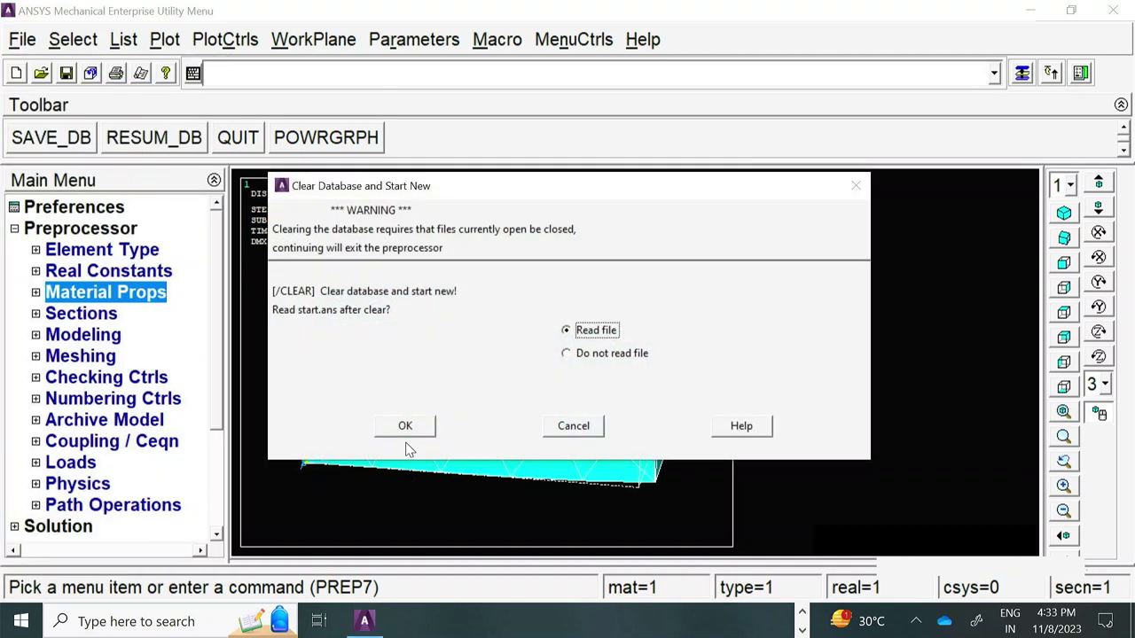
left_click(406, 428)
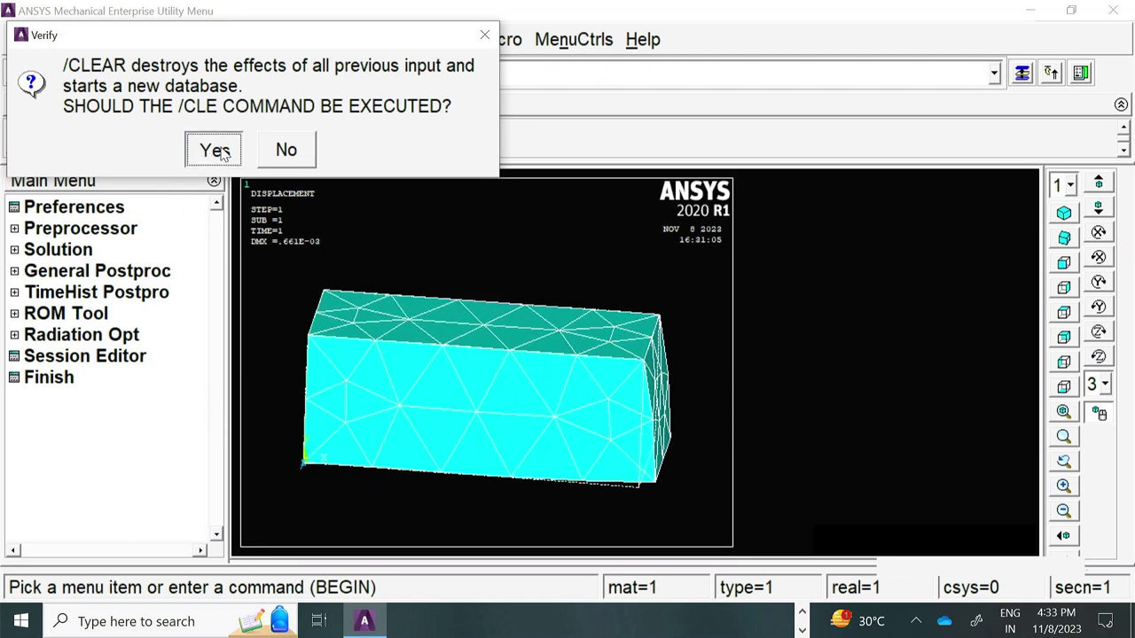
left_click(213, 151)
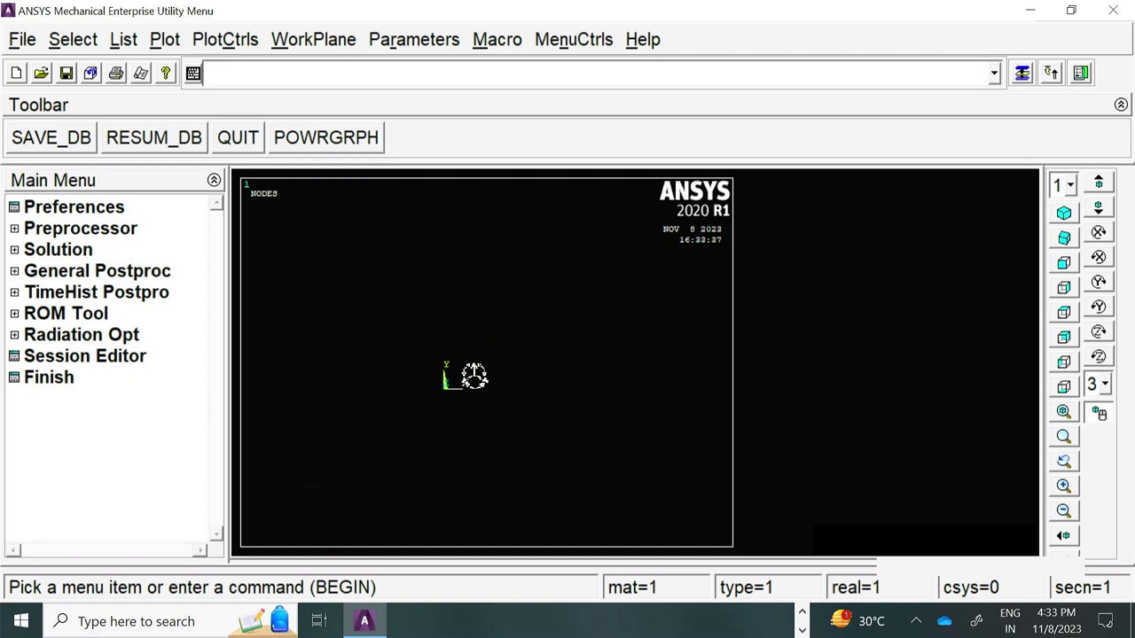
- Set the GUI filtering preferences to the Structural discipline
left_click(120, 208)
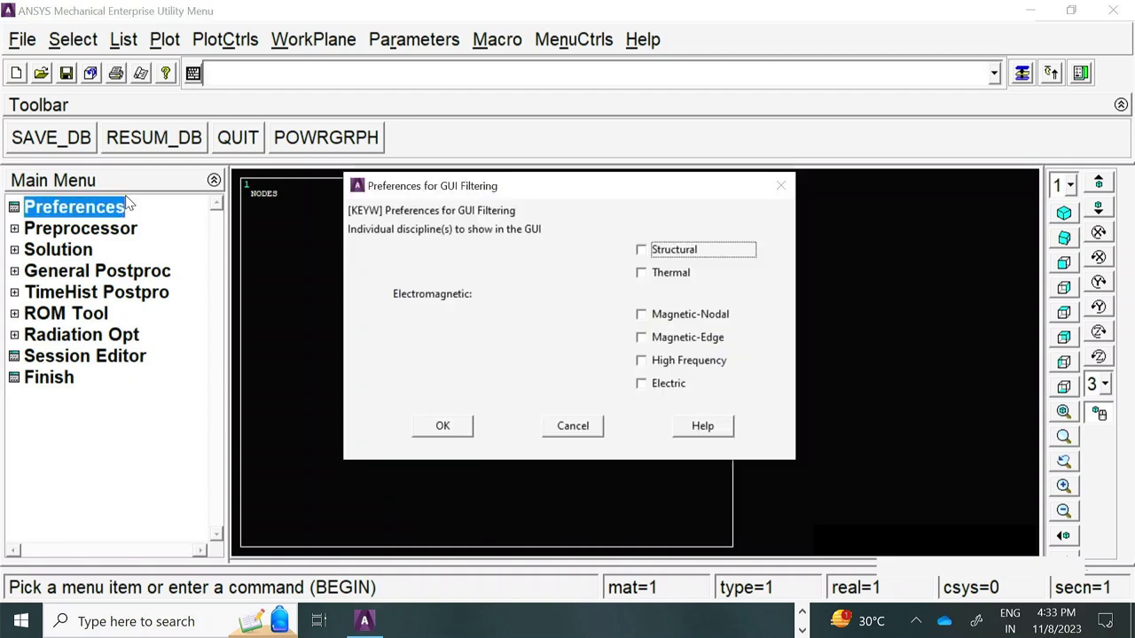
left_click(641, 250)
left_click(445, 429)
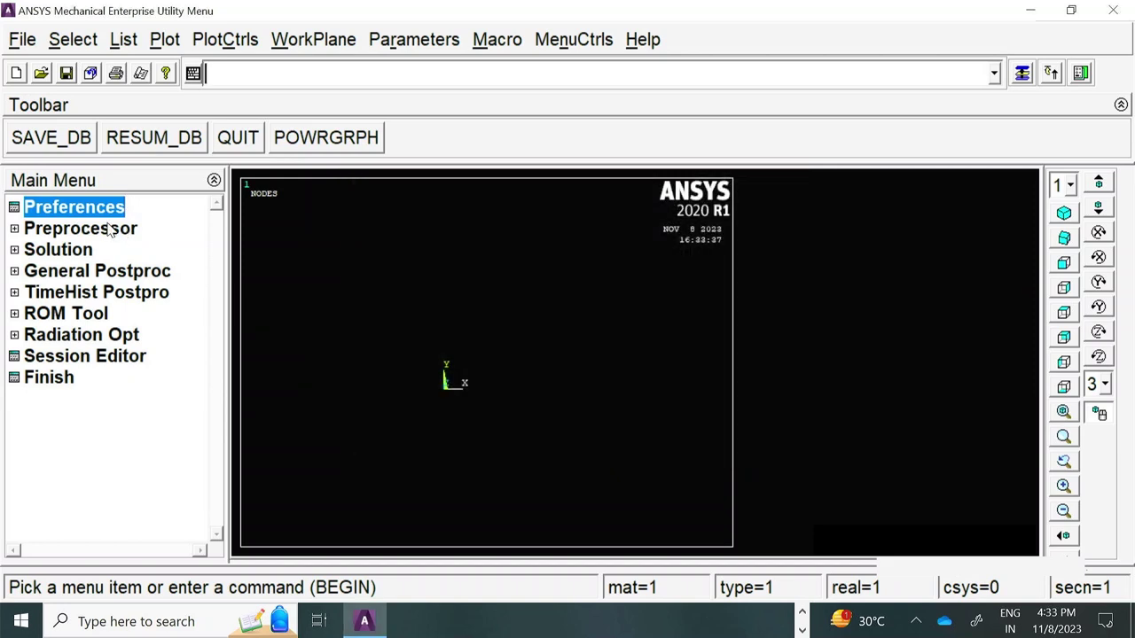
- Enter the preprocessor and bring up the volume primitives available for creating geometry
left_click(108, 228)
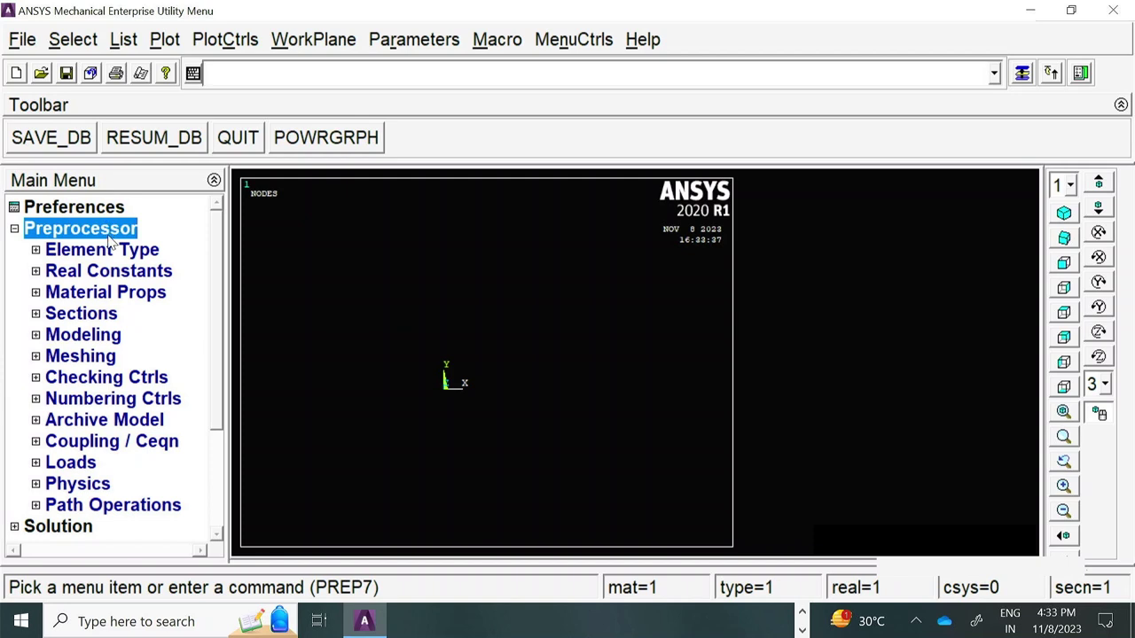
left_click(133, 252)
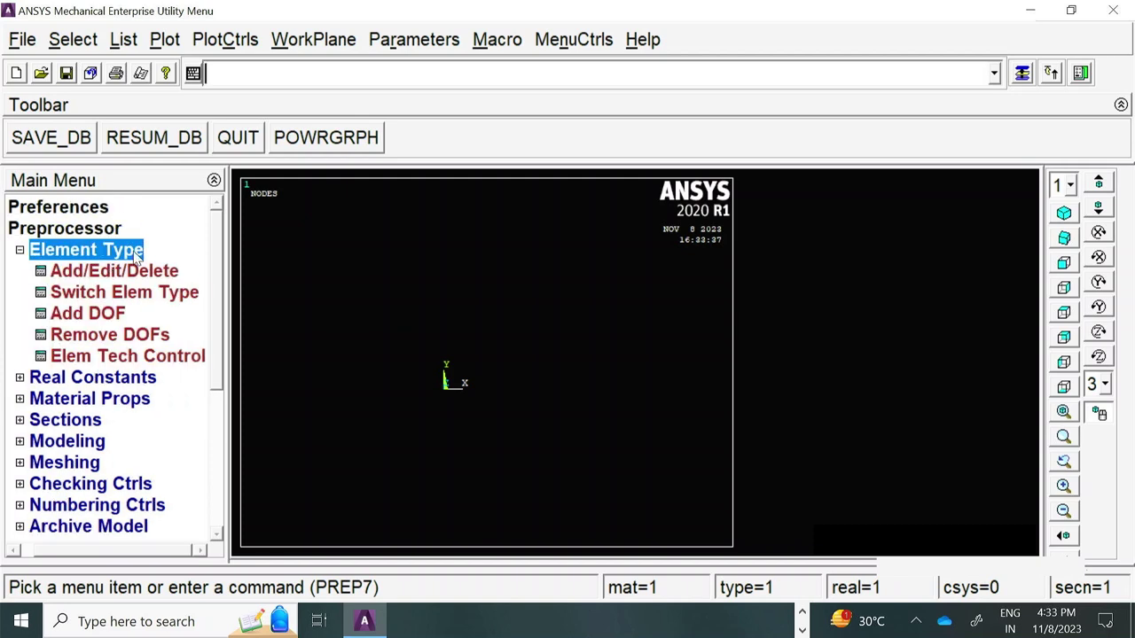
left_click(86, 256)
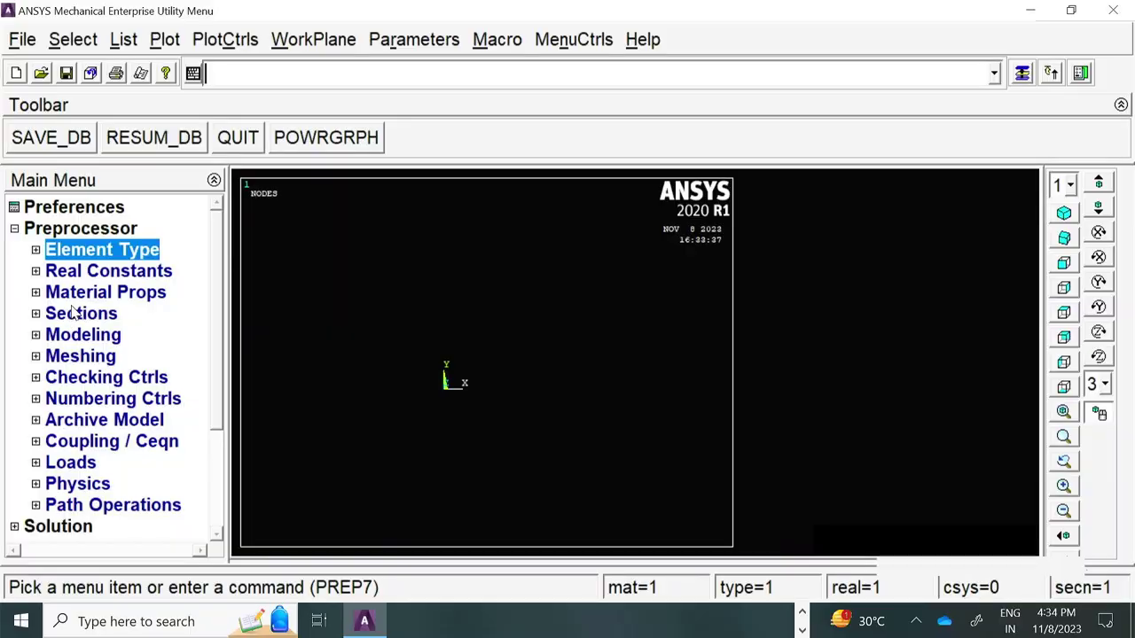
left_click(81, 335)
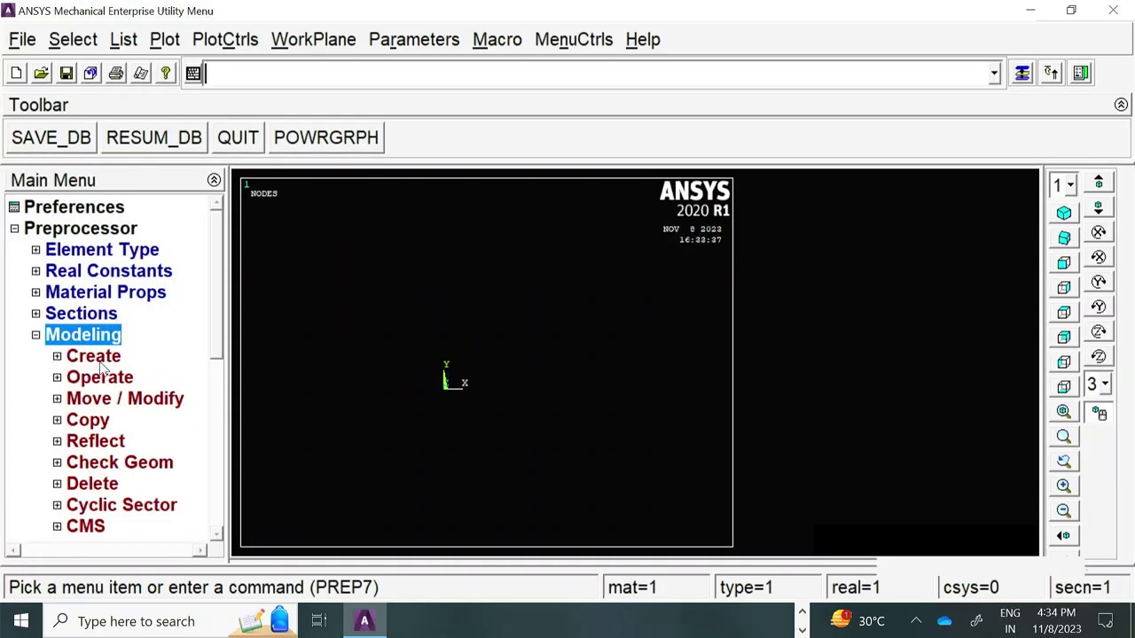
left_click(100, 361)
left_click_drag(222, 264, 221, 327)
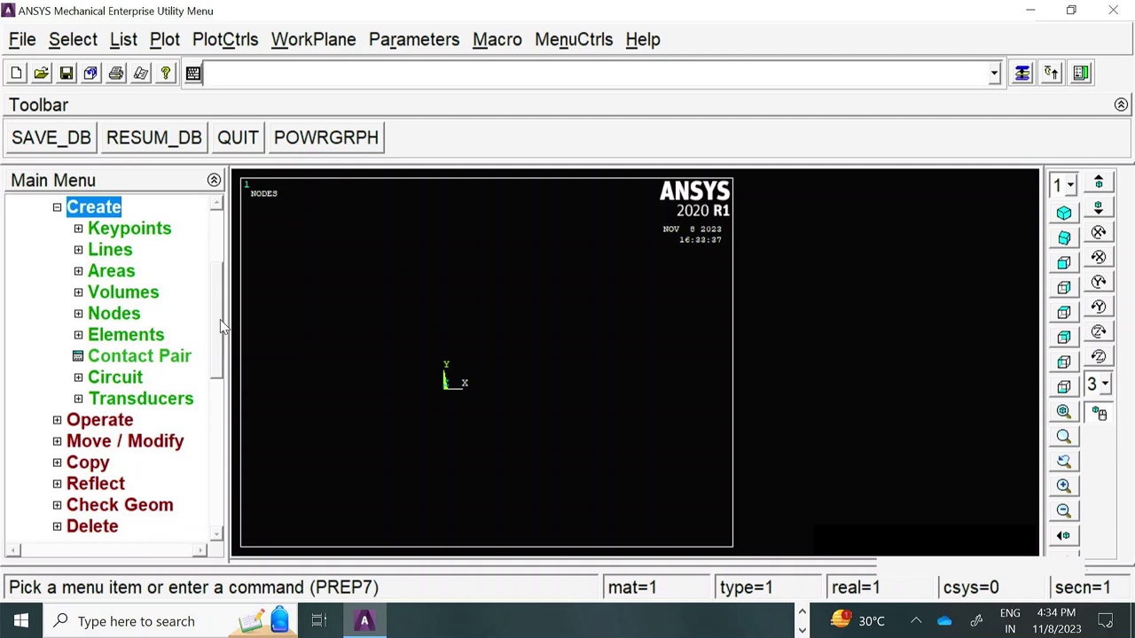
left_click(79, 292)
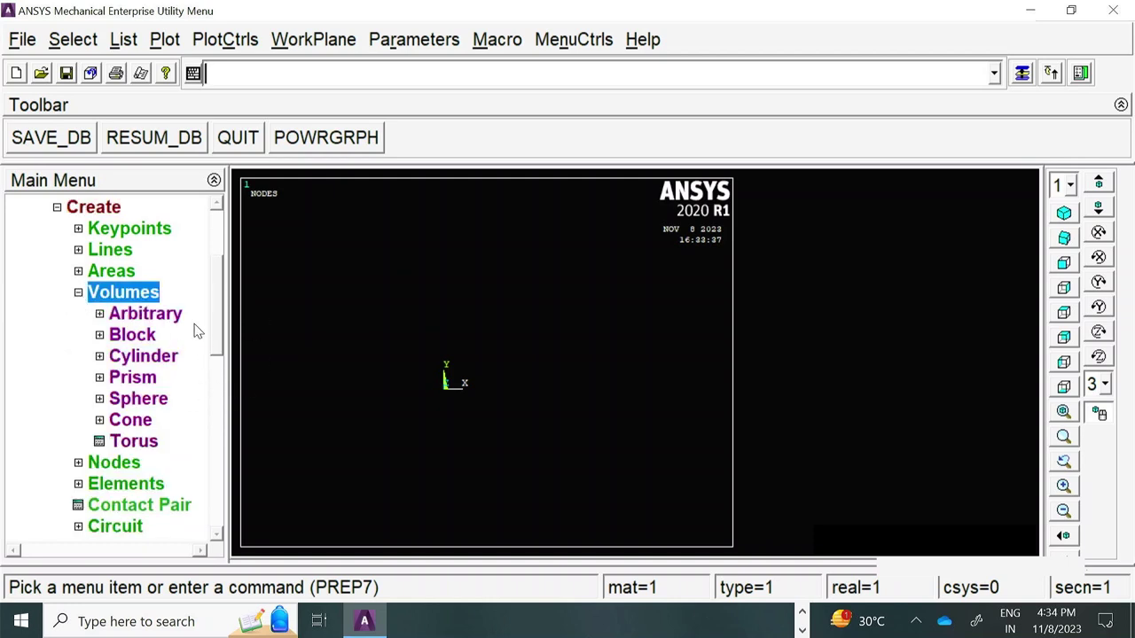
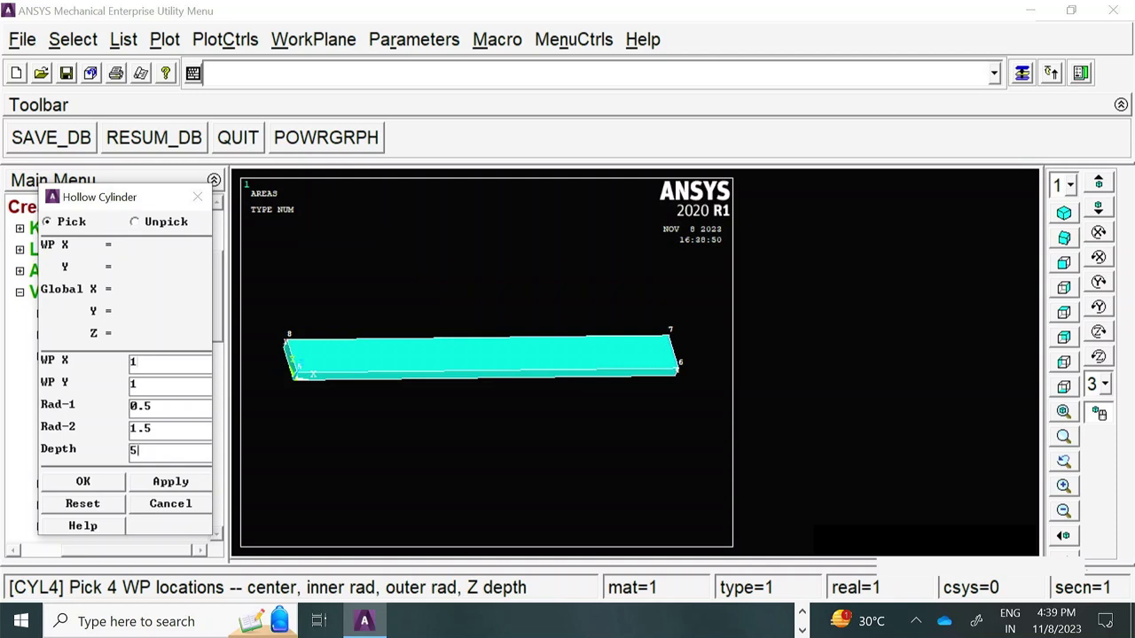
- Create a hollow cylinder at working plane position 1, 1 with radii 0.5 and 1.5 and depth 5, and inspect it
left_click(97, 483)
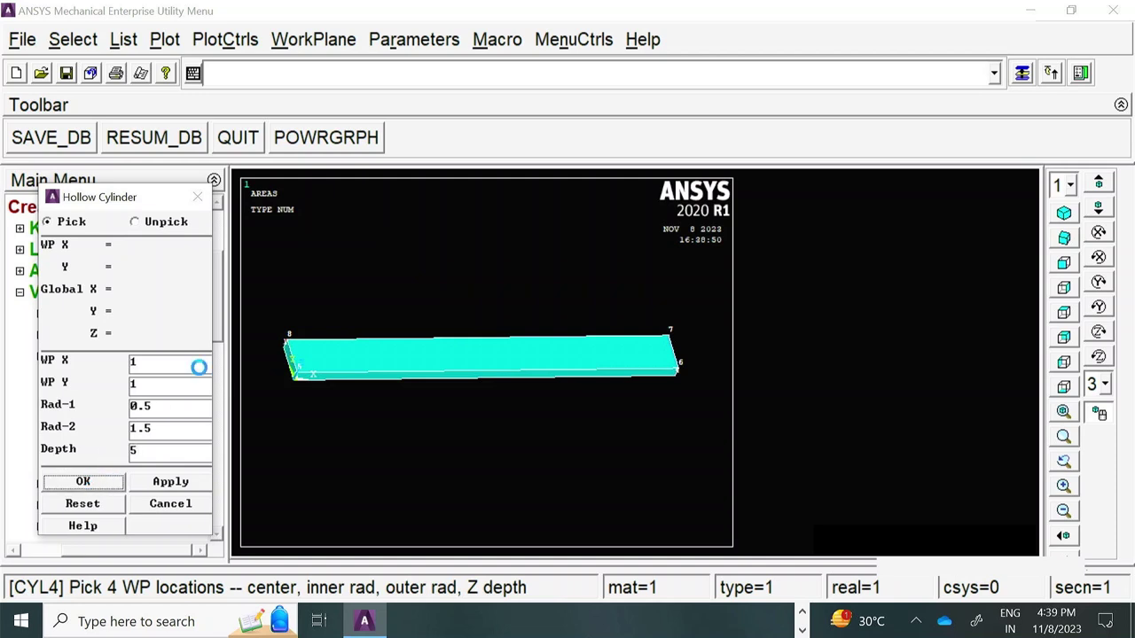
middle_click_drag(343, 460, 326, 441, "ctrl")
right_click_drag(326, 440, 335, 373, "ctrl")
mouse_move(334, 373)
middle_mouse_down("ctrl")
mouse_move(390, 418)
mouse_move(347, 396)
mouse_move(555, 339)
mouse_move(635, 357)
mouse_move(608, 369)
mouse_move(499, 327)
mouse_move(497, 337)
mouse_move(529, 307)
mouse_move(550, 329)
mouse_move(484, 272)
mouse_move(382, 252)
mouse_move(532, 337)
mouse_move(661, 390)
mouse_move(441, 428)
mouse_move(540, 329)
mouse_move(470, 314)
mouse_move(402, 399)
mouse_move(413, 385)
mouse_move(421, 394)
mouse_move(410, 293)
mouse_move(423, 284)
mouse_move(433, 398)
mouse_move(387, 257)
mouse_move(385, 279)
mouse_move(483, 330)
mouse_move(506, 319)
mouse_move(498, 306)
mouse_move(512, 332)
mouse_move(512, 411)
mouse_move(516, 384)
mouse_move(443, 471)
mouse_move(488, 381)
mouse_move(613, 266)
mouse_move(420, 358)
middle_mouse_up("ctrl")
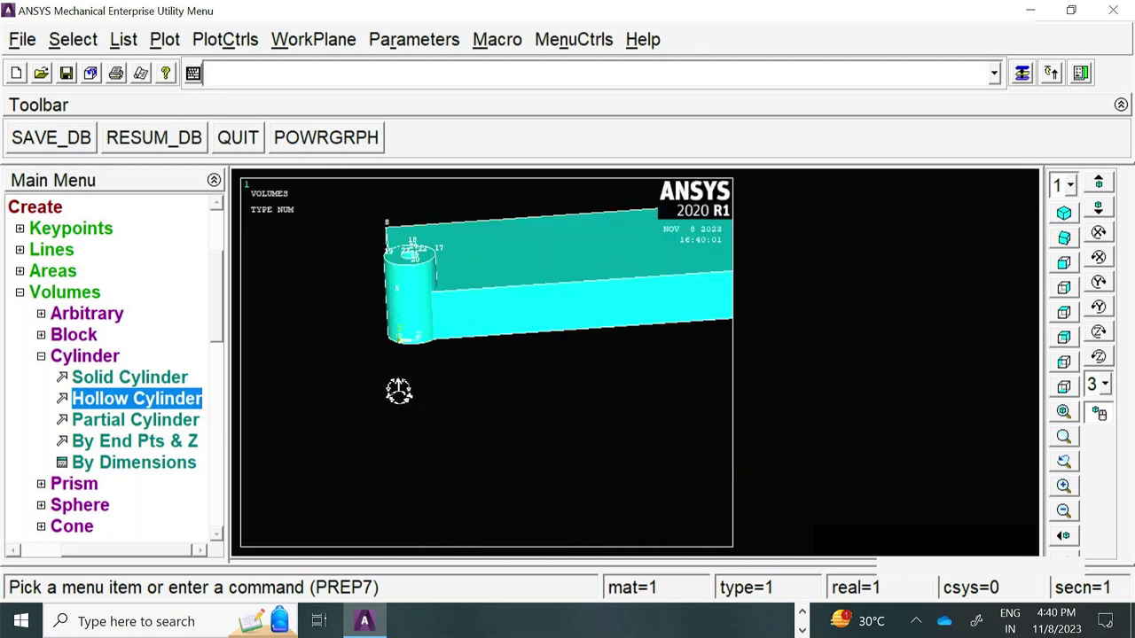
middle_click_drag(502, 274, 501, 374, "ctrl")
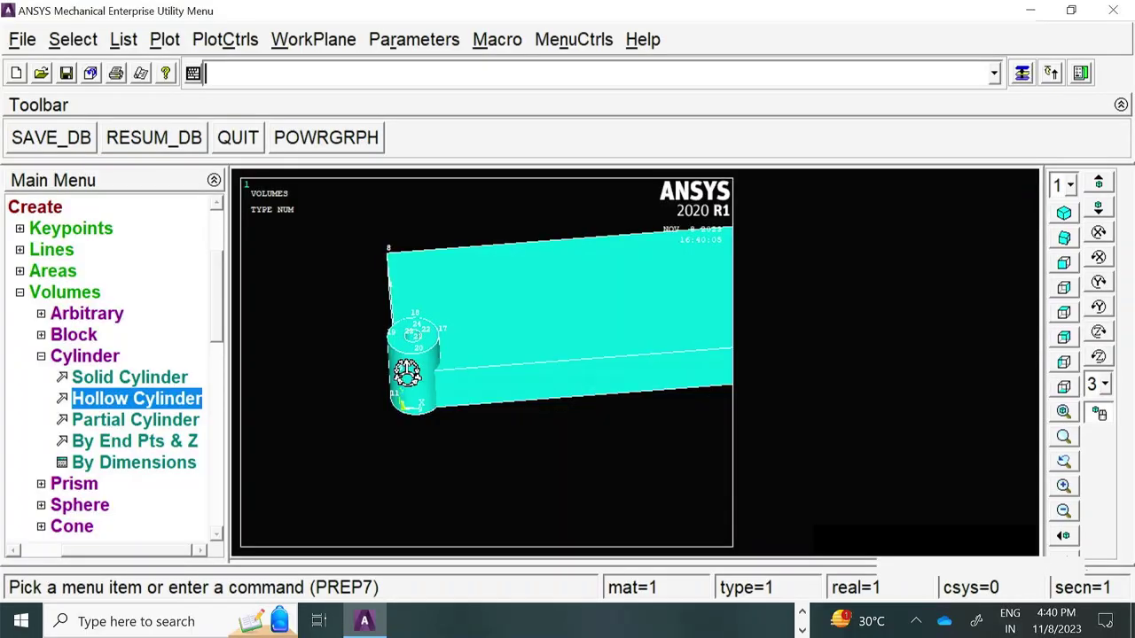
- Create a hollow sphere at working plane position 3, 3 with radii 1 and 1.5, and look for it around the cylinder
left_click(40, 355)
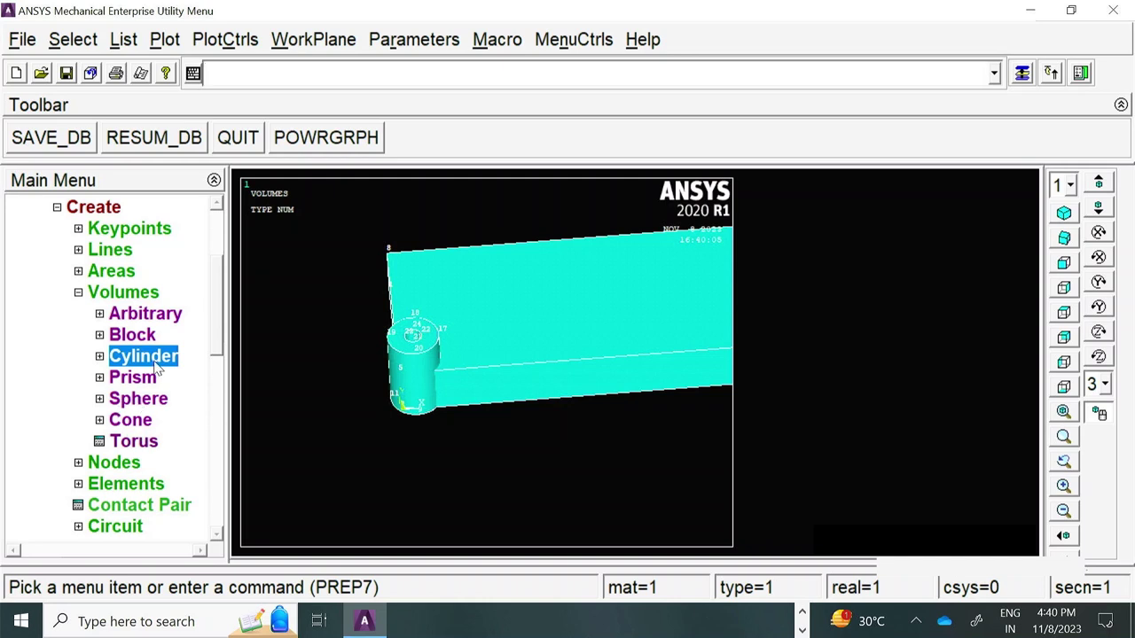
left_click(105, 401)
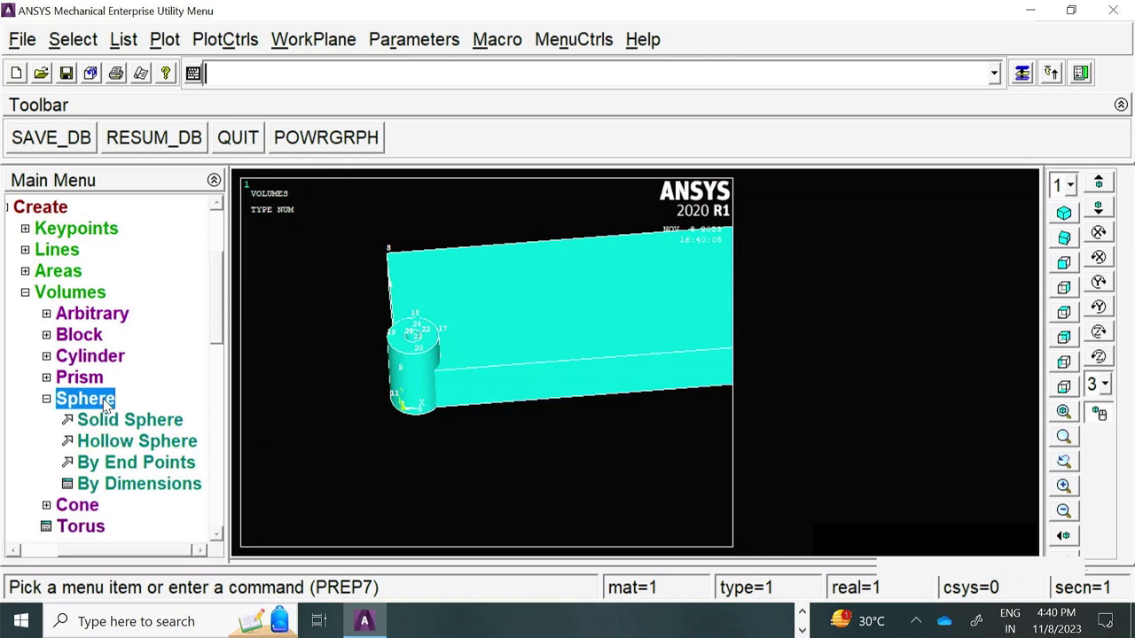
left_click(142, 446)
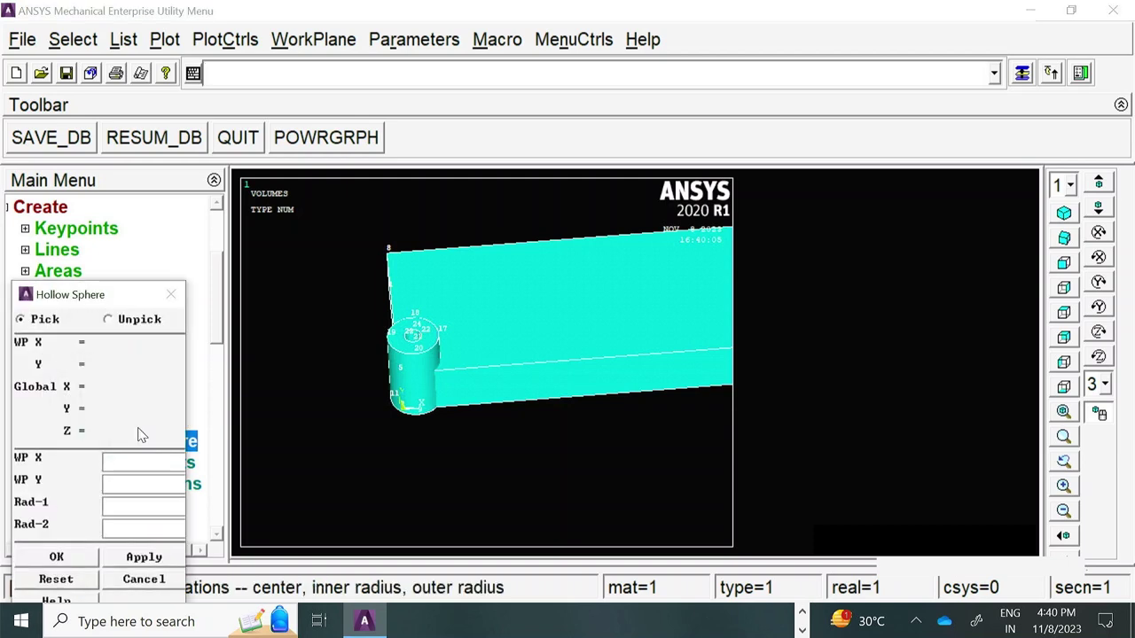
left_click_drag(131, 300, 195, 218)
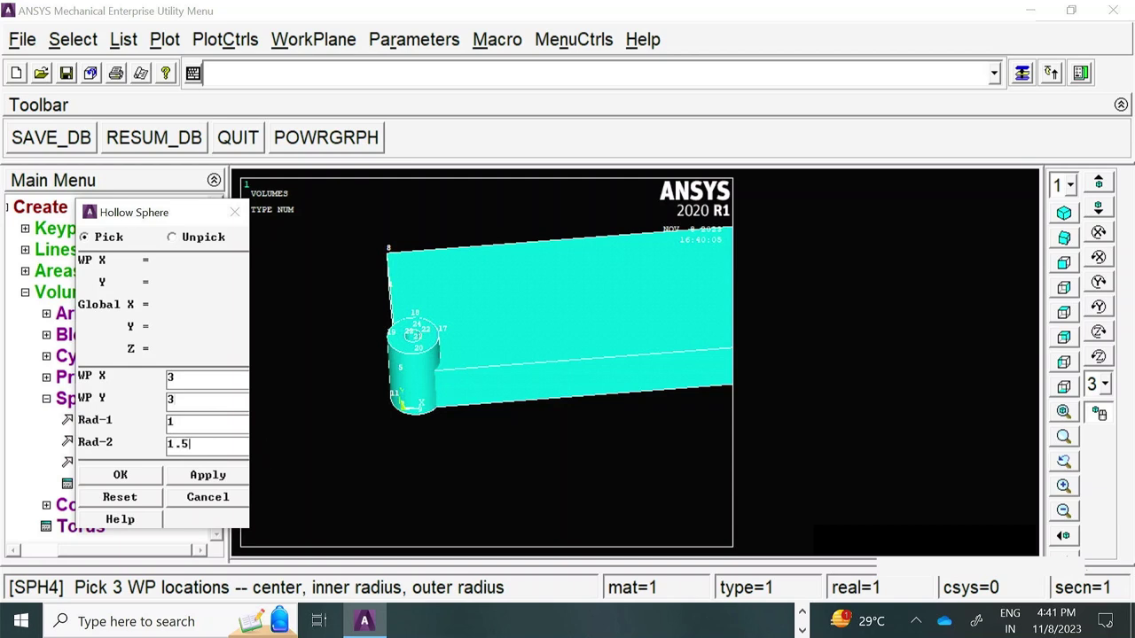
left_click(101, 479)
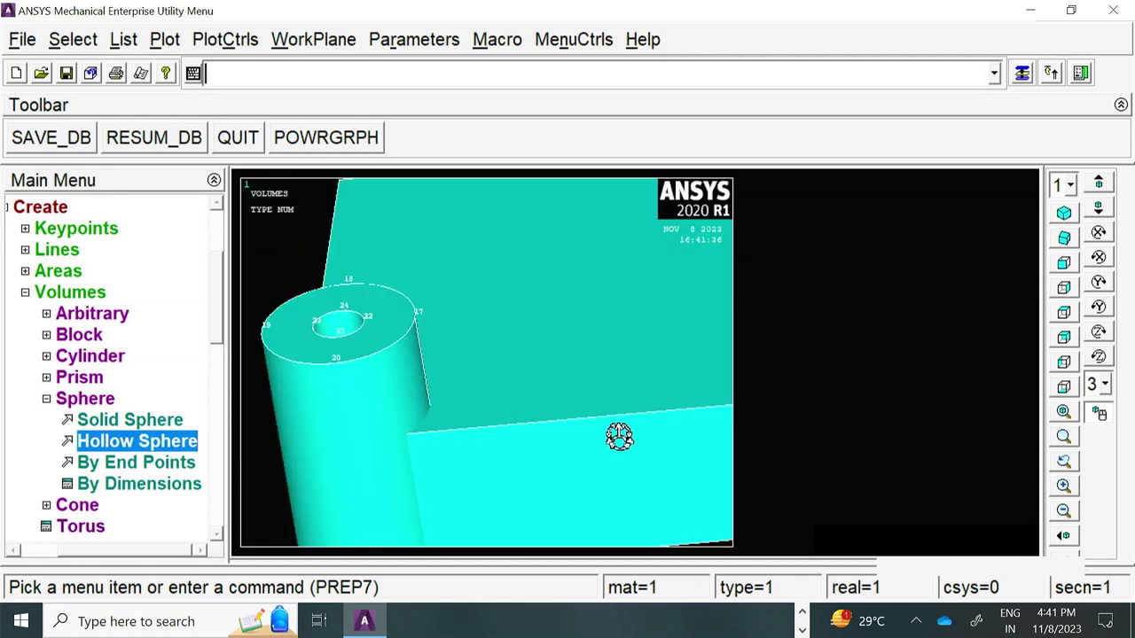
right_click_drag(405, 296, 490, 340, "ctrl")
right_click_drag(540, 284, 414, 383, "ctrl")
mouse_move(414, 383)
middle_mouse_down("ctrl")
mouse_move(497, 347)
mouse_move(497, 317)
mouse_move(496, 459)
mouse_move(518, 302)
mouse_move(502, 316)
mouse_move(517, 265)
mouse_move(509, 443)
mouse_move(518, 441)
mouse_move(514, 294)
middle_mouse_up("ctrl")
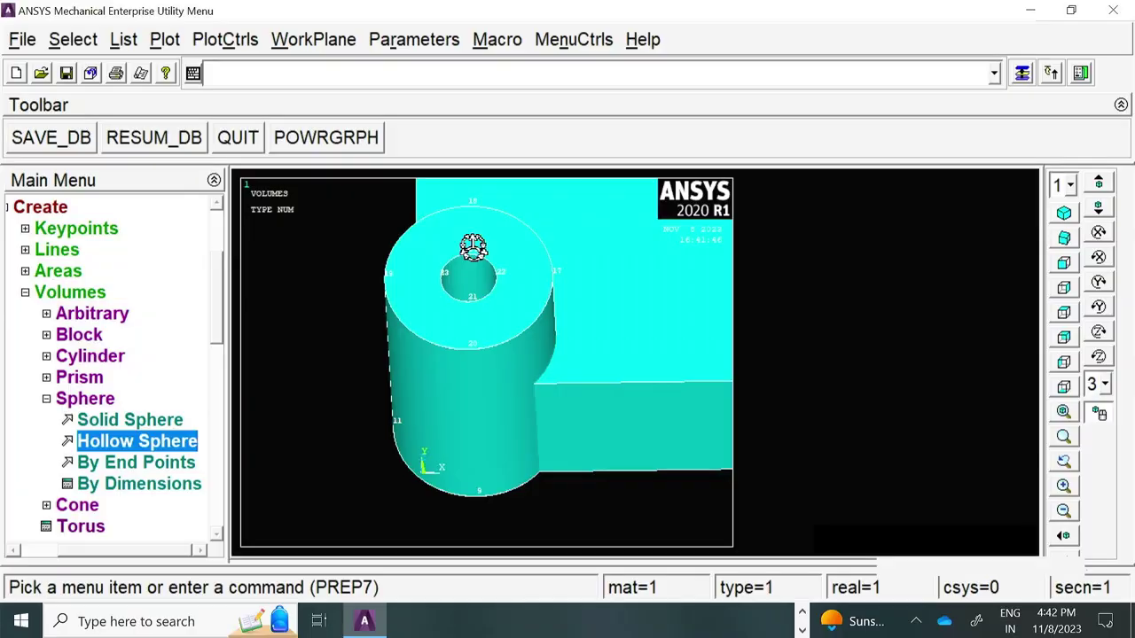
middle_click_drag(456, 354, 513, 324, "ctrl")
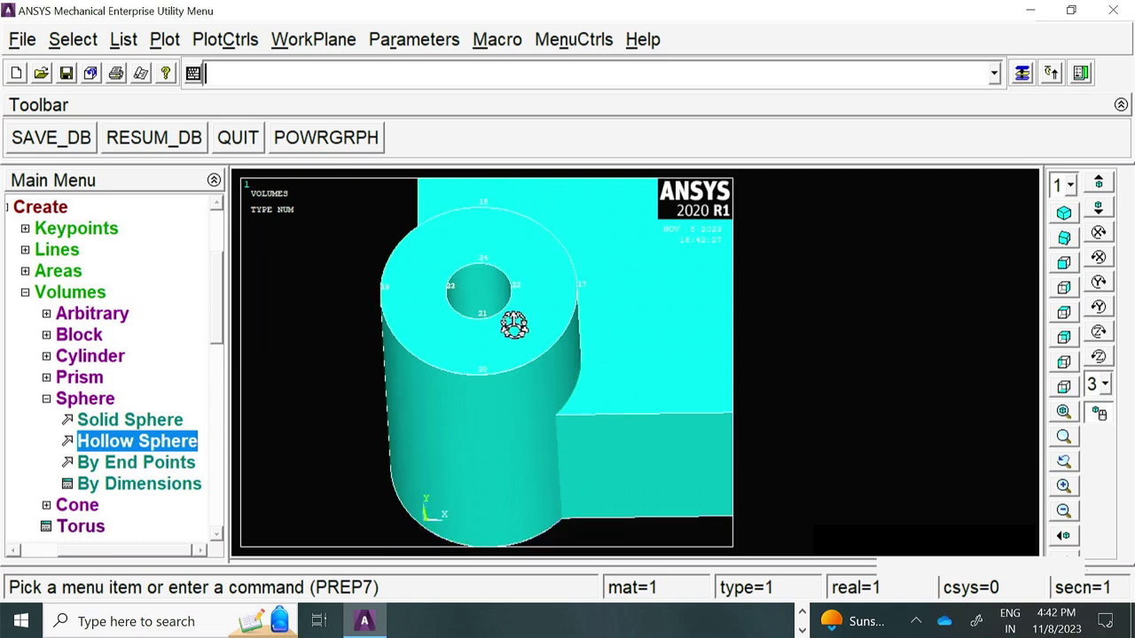
- List all selected lines in attribute format, review their keypoints and lengths, and close the listing
left_click(123, 39)
left_click(159, 155)
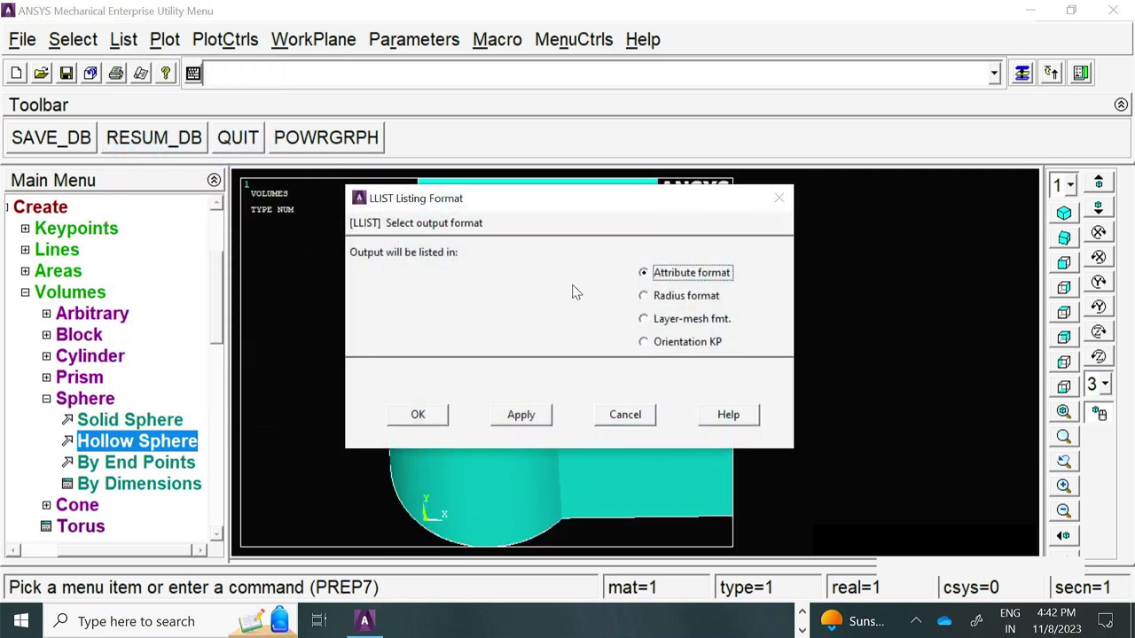
left_click(415, 416)
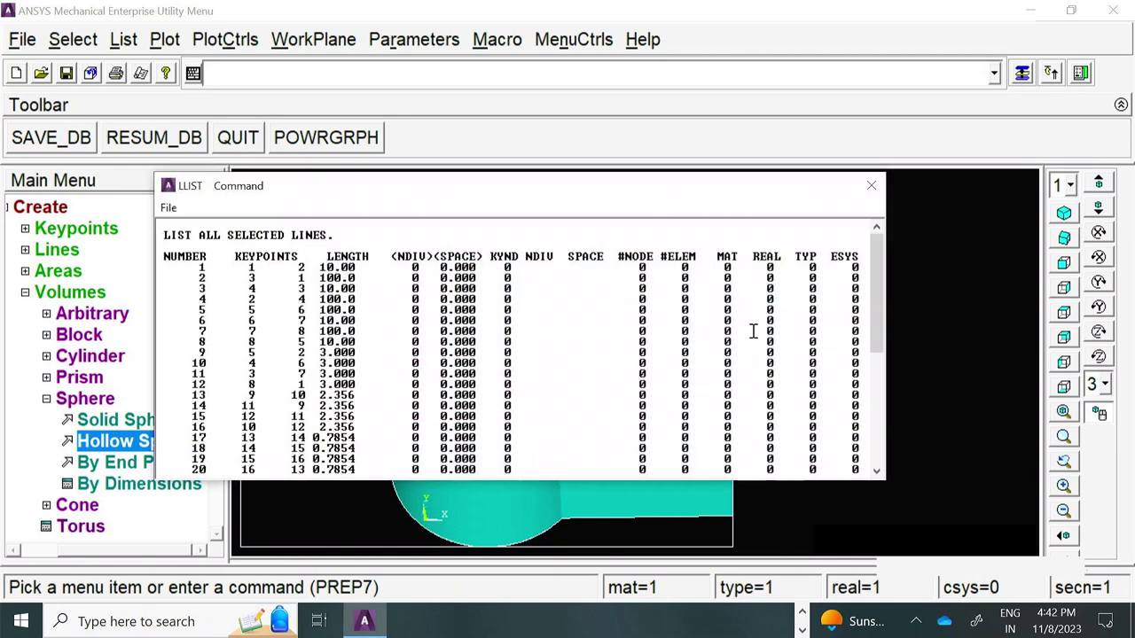
left_click_drag(874, 321, 864, 452)
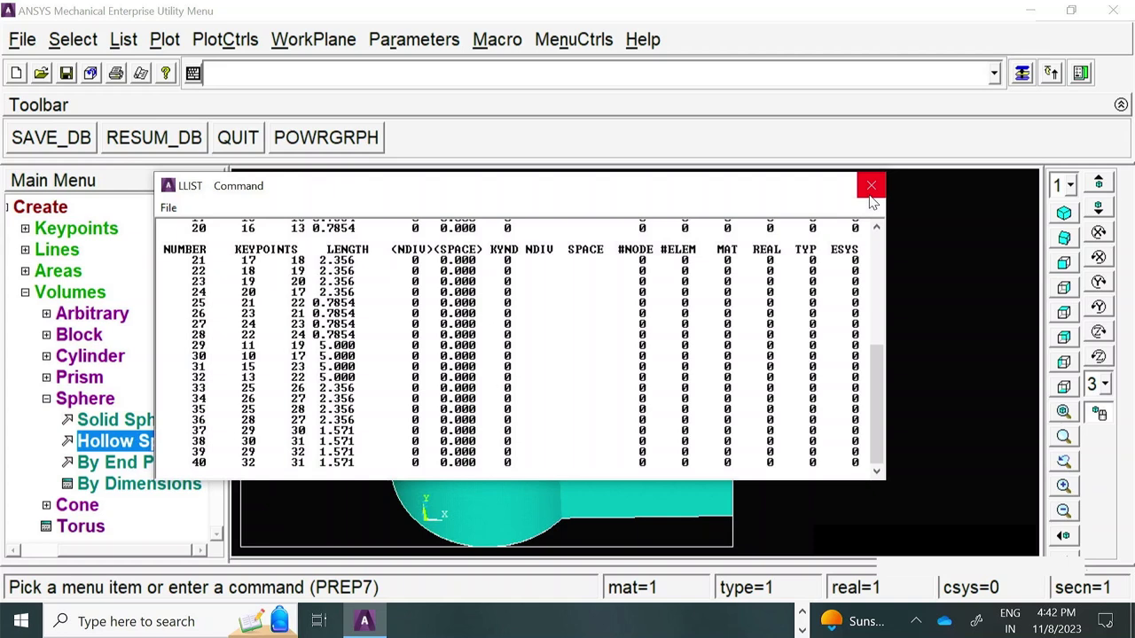
scroll(698, 302, "up", 8)
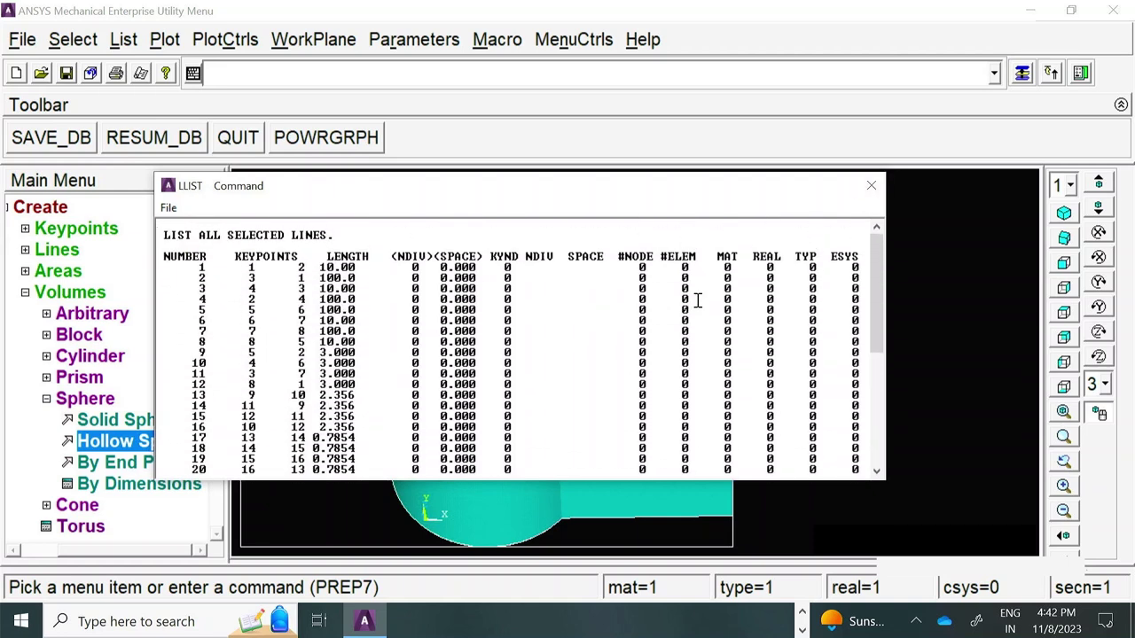
scroll(697, 301, "down", 8)
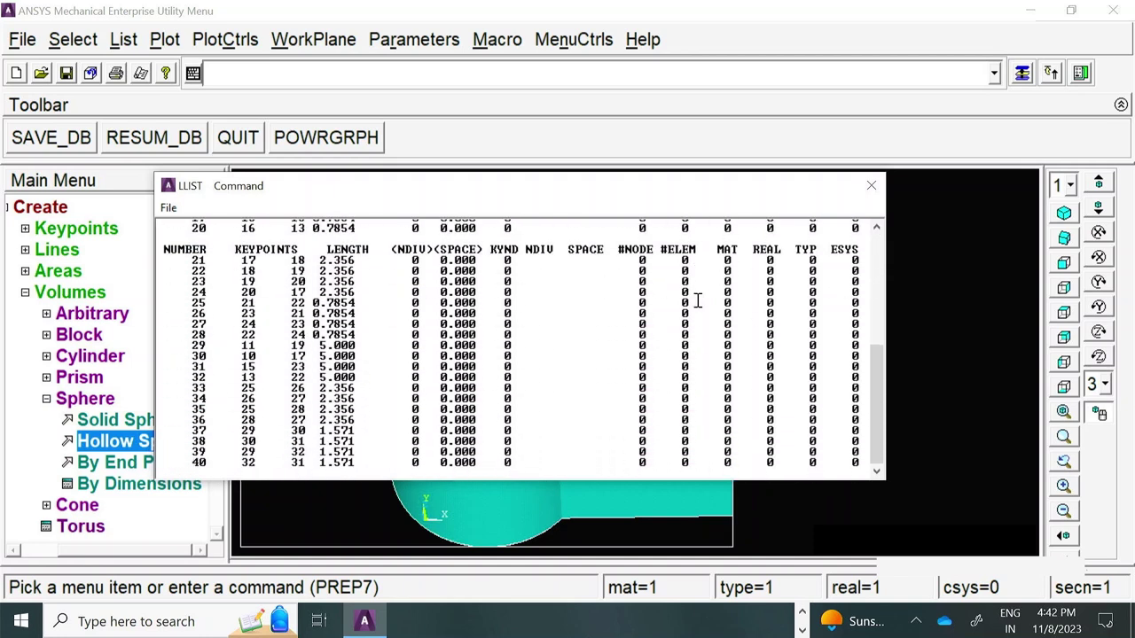
scroll(564, 293, "up", 8)
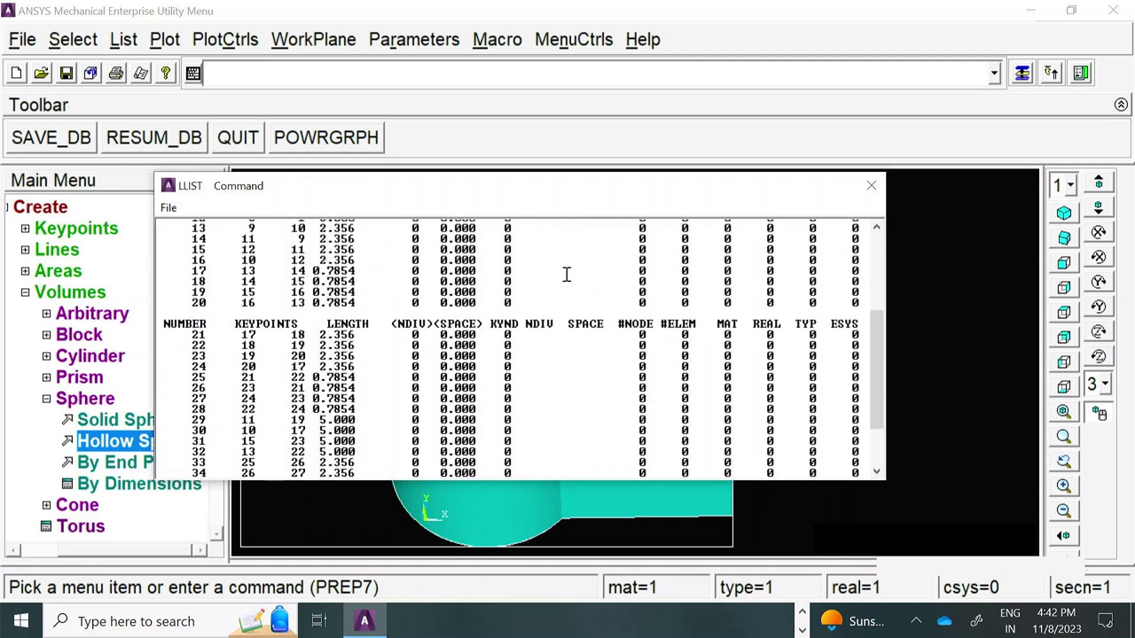
left_click(871, 185)
- Plot the model as lines and examine the outlines of the hollow cylinder and hollow sphere
right_click_drag(580, 317, 432, 373, "ctrl")
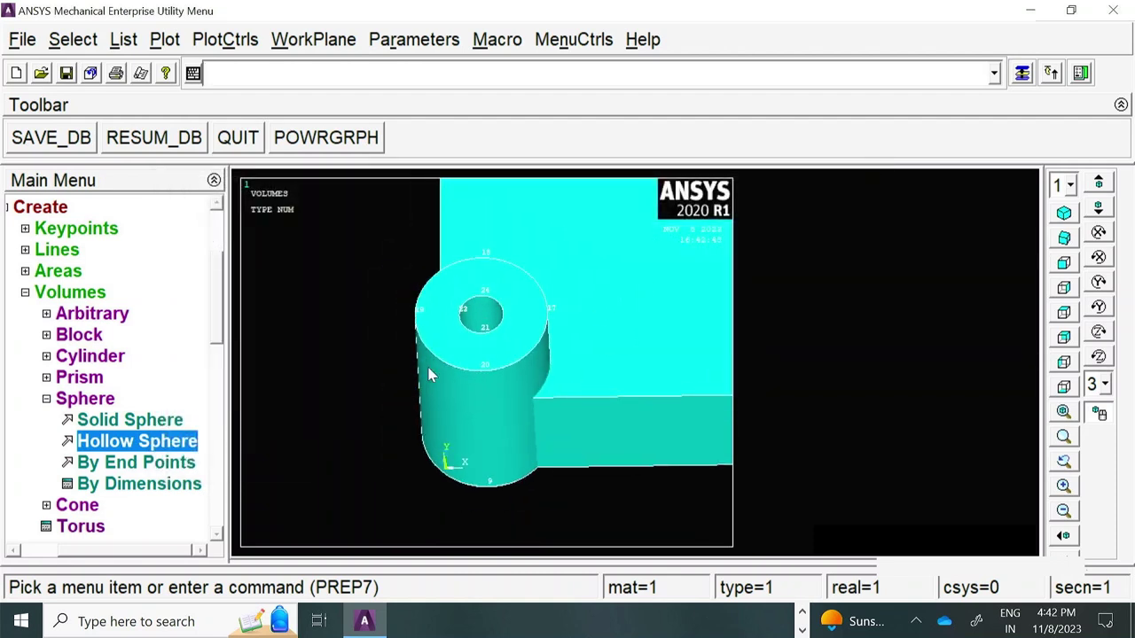
left_click(165, 41)
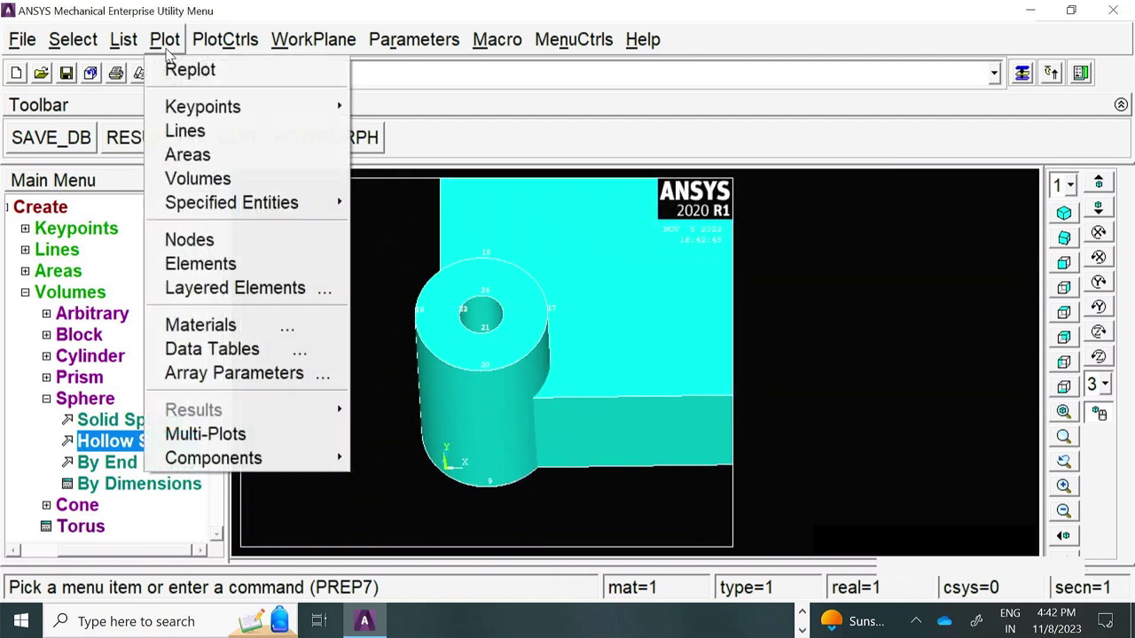
left_click(183, 131)
scroll(629, 465, "up", 6)
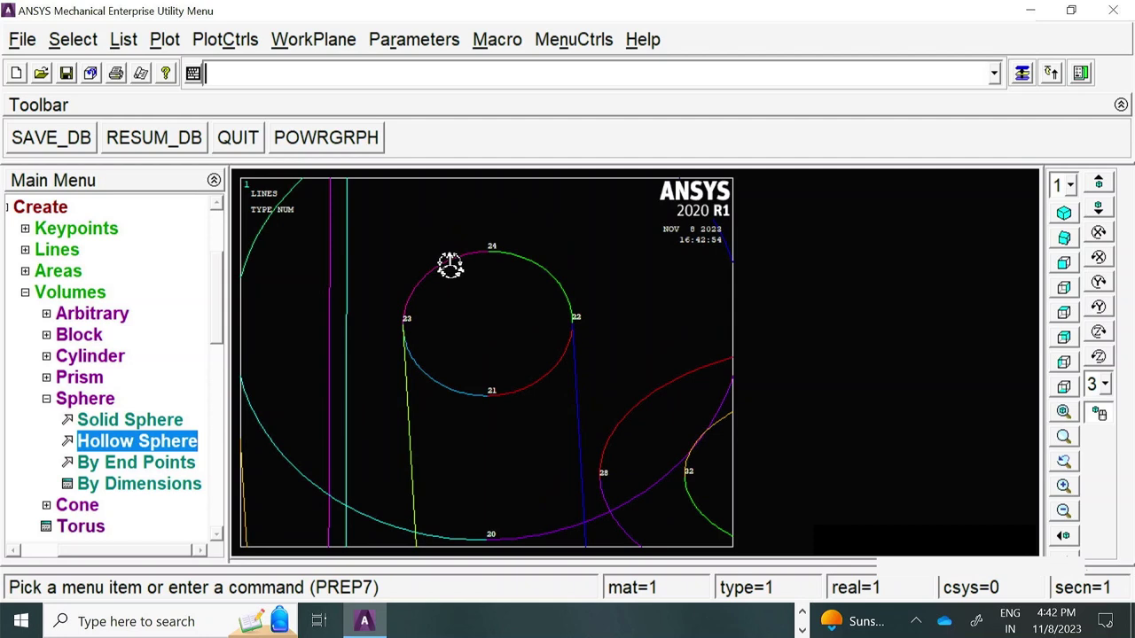
scroll(568, 470, "down", 1)
scroll(568, 470, "down", 5)
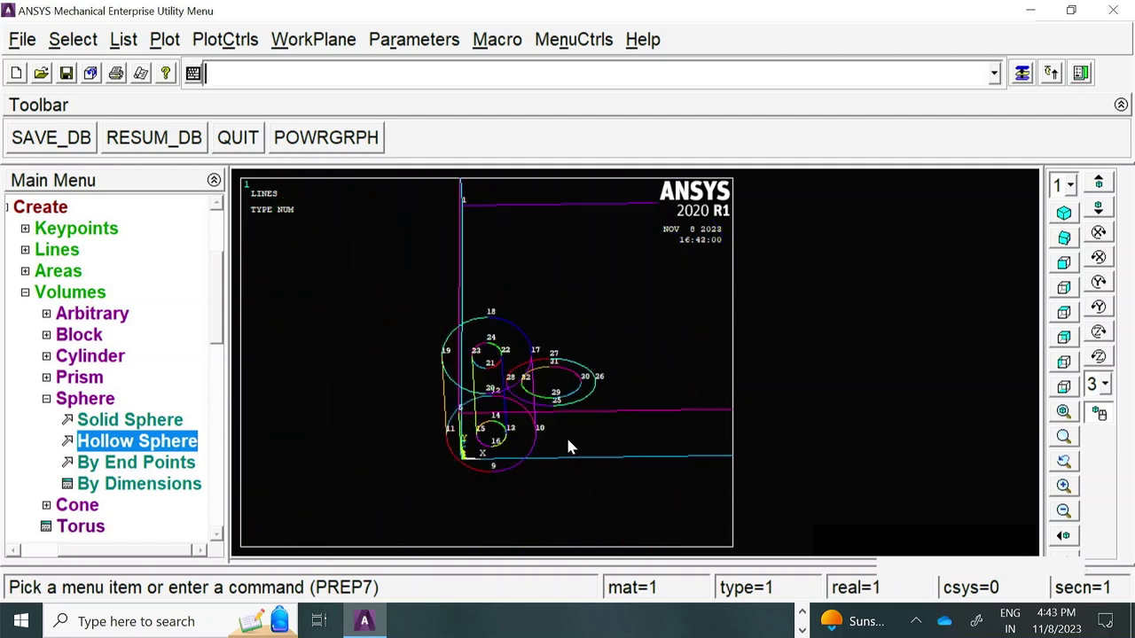
left_click_drag(639, 411, 593, 521, "ctrl")
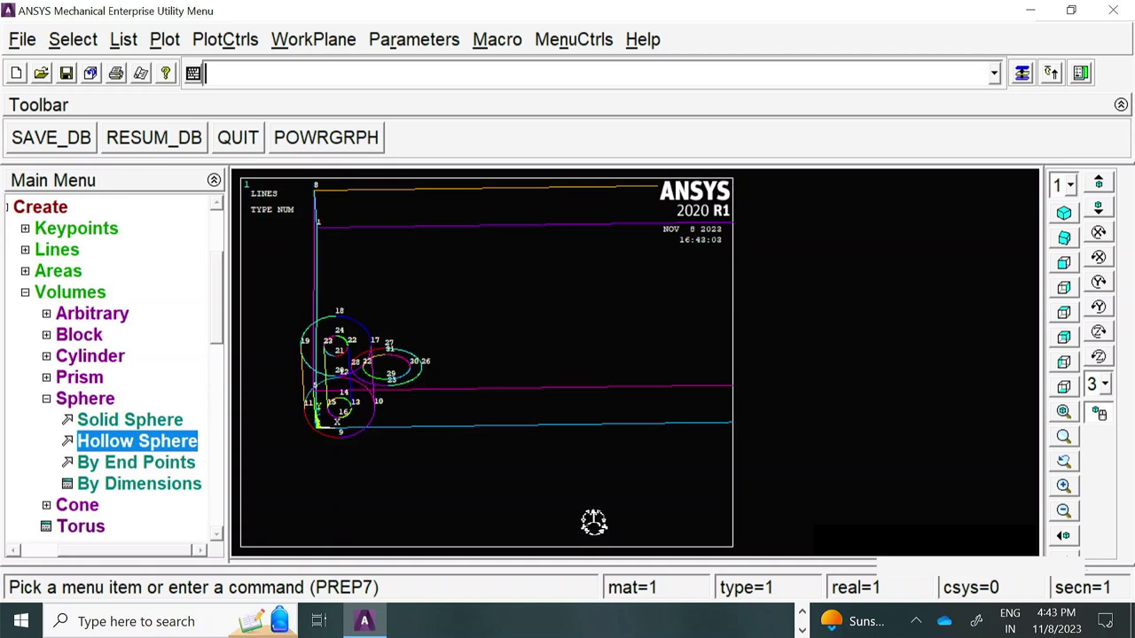
scroll(621, 470, "up", 3)
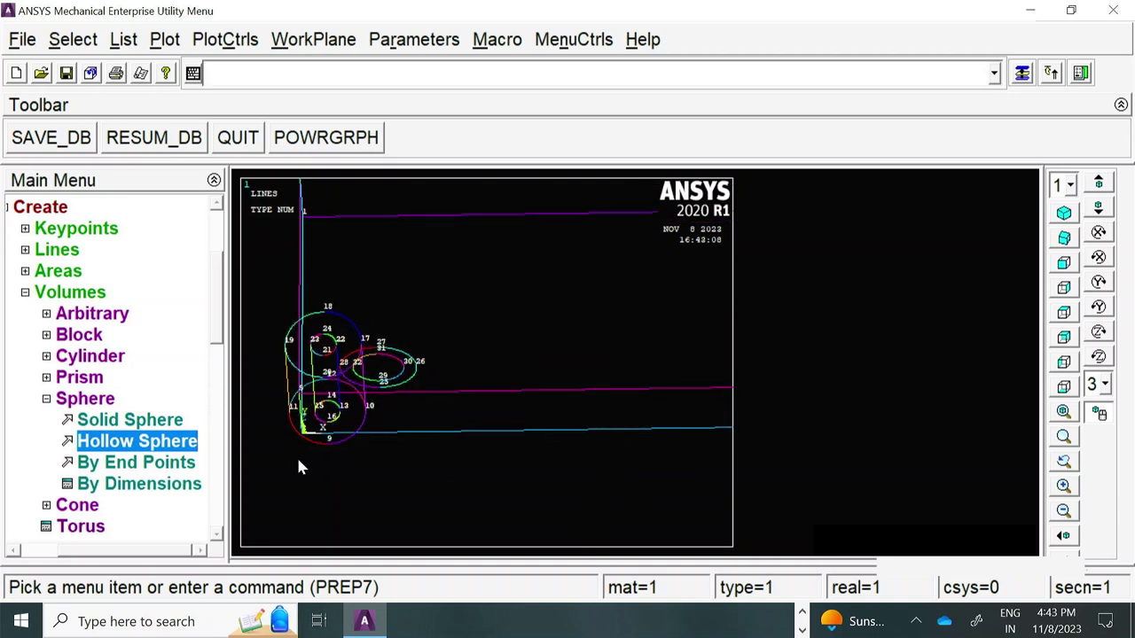
scroll(621, 364, "down", 3)
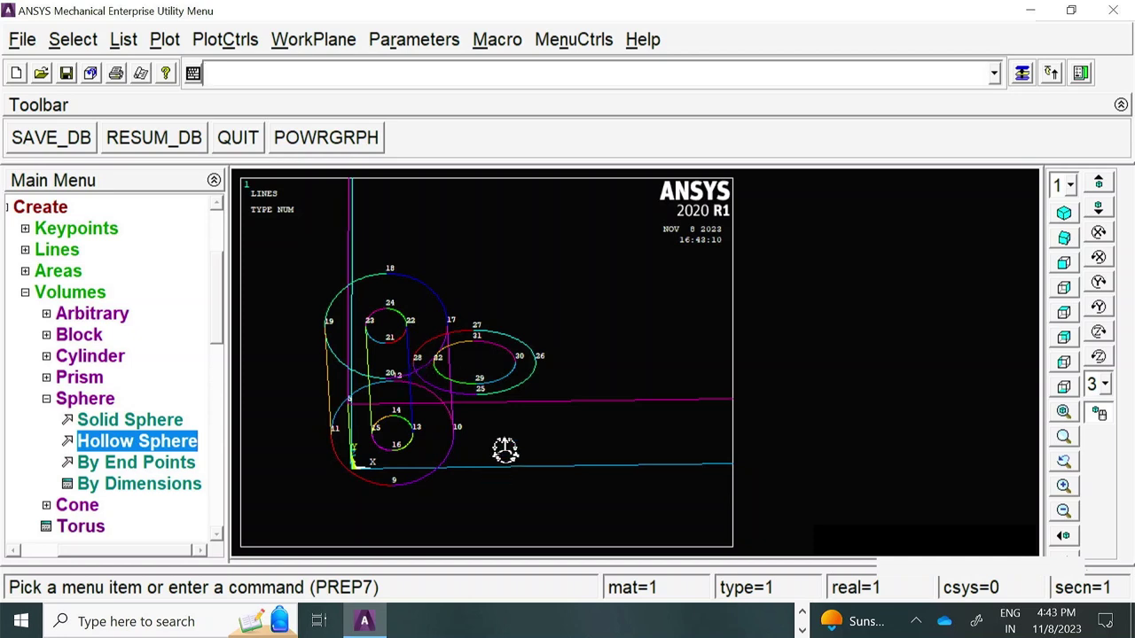
- Plot the volumes again and view the block and hollow cylinder from an oblique angle
left_click(161, 41)
left_click(208, 180)
mouse_move(420, 227)
right_mouse_down("ctrl")
mouse_move(504, 306)
mouse_move(529, 270)
mouse_move(497, 207)
mouse_move(309, 370)
mouse_move(393, 329)
mouse_move(461, 380)
right_mouse_up("ctrl")
right_click_drag(457, 307, 432, 301, "ctrl")
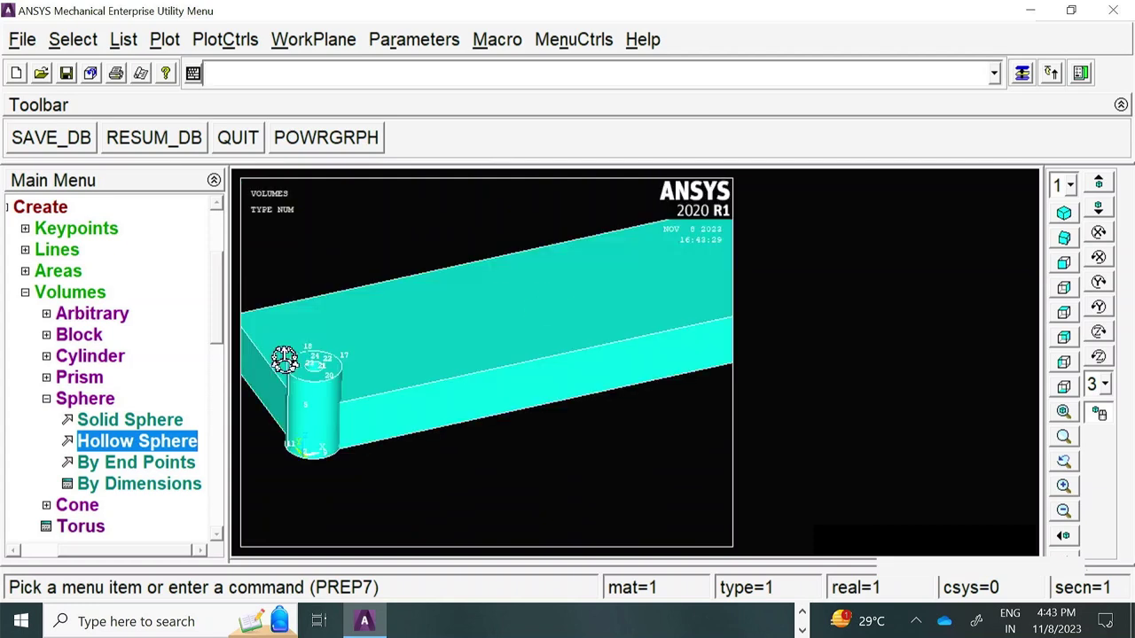
- Switch from the volume creation commands to the Operate commands and examine the hollow cylinder's annular end face up close
left_click(26, 293)
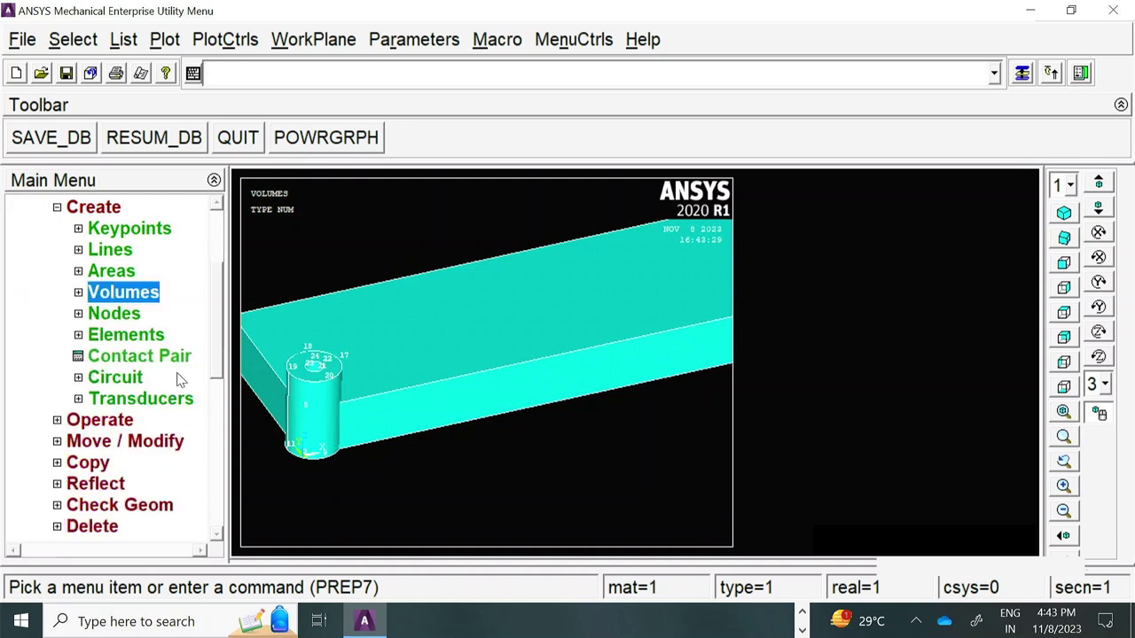
left_click(97, 421)
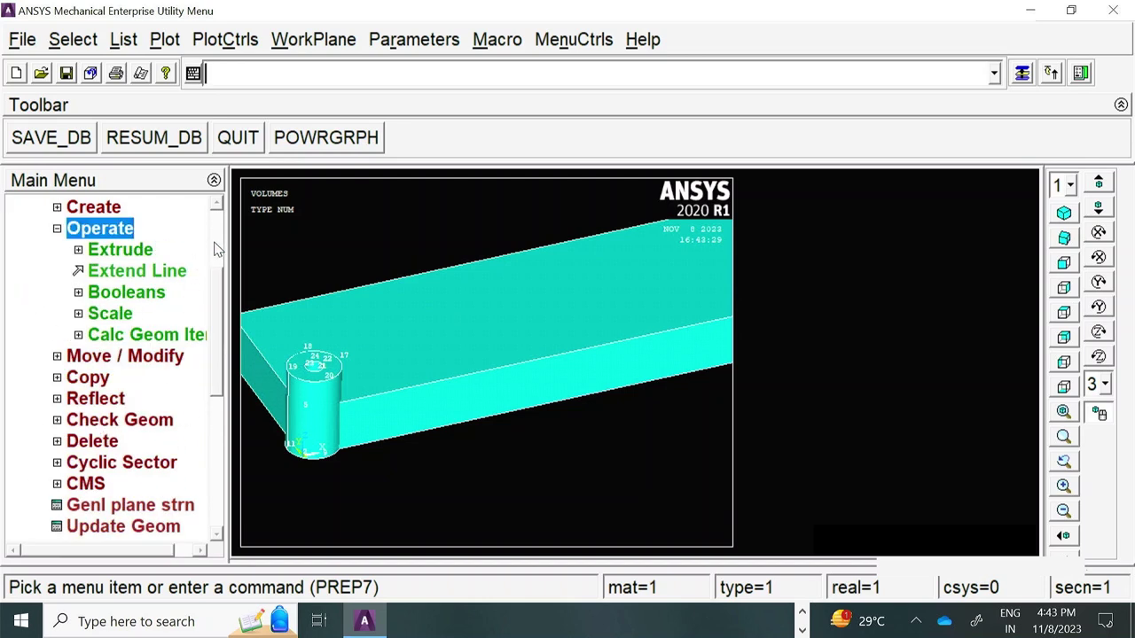
scroll(222, 285, "up", 1)
scroll(221, 290, "down", 1)
right_click_drag(502, 456, 559, 459, "ctrl")
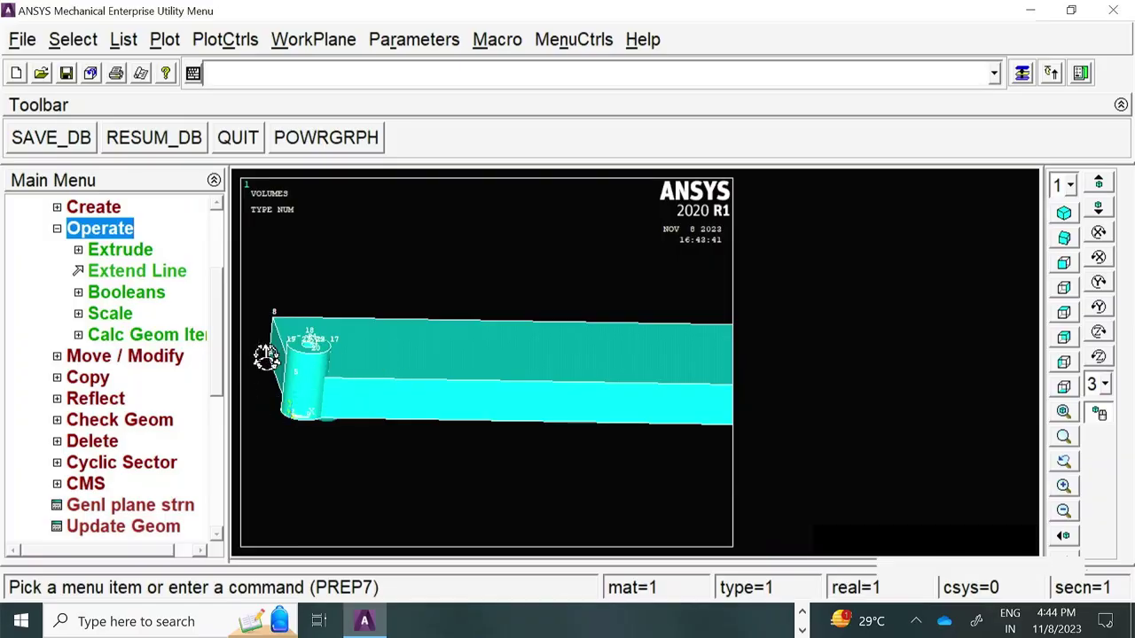
middle_click_drag(266, 356, 311, 339)
scroll(311, 340, "up", 3)
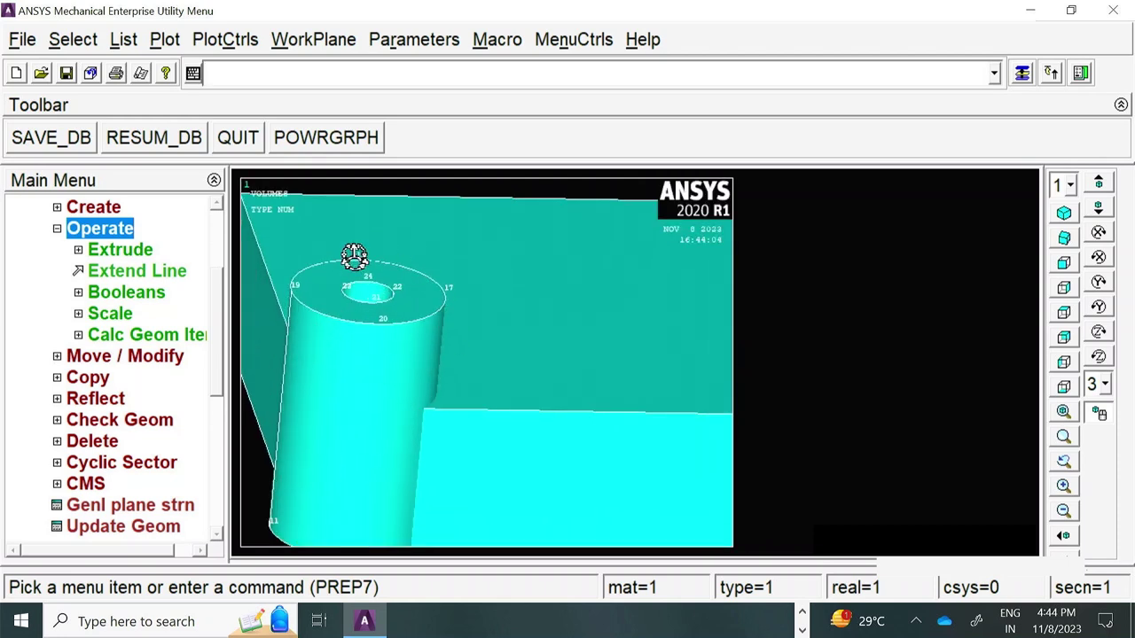
scroll(487, 361, "down", 5)
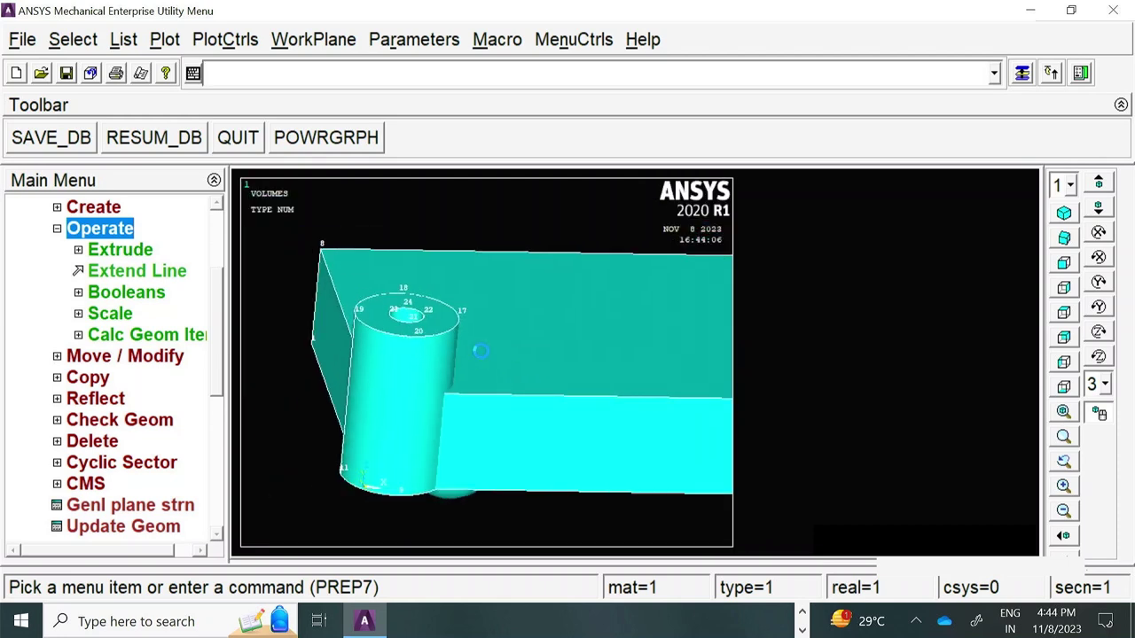
scroll(479, 376, "up", 1)
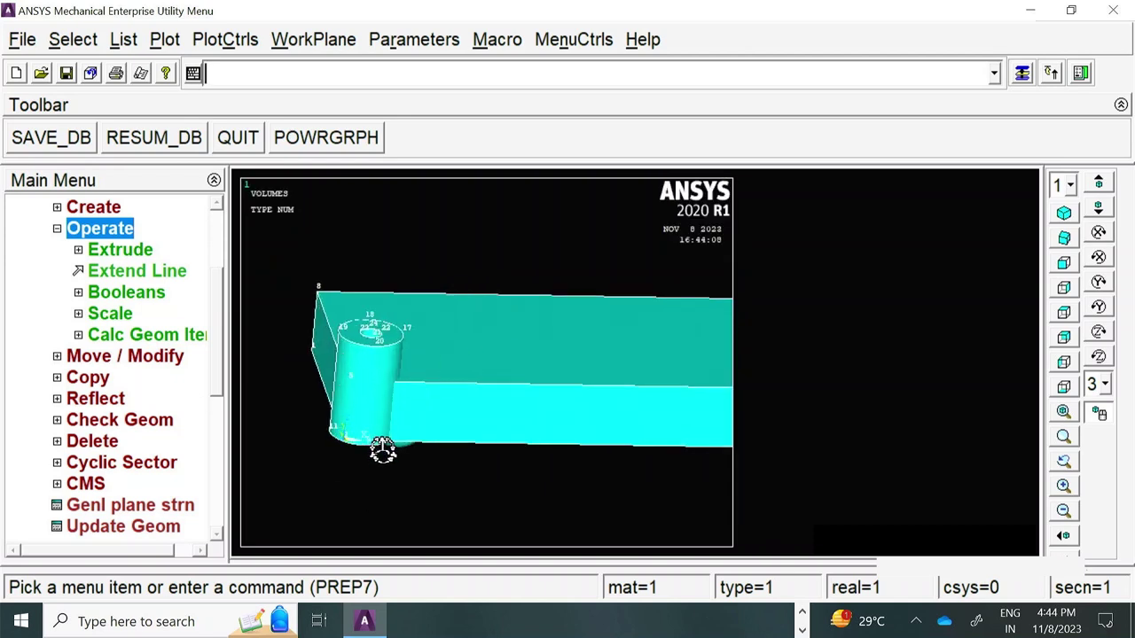
- Extrude the hollow cylinder's annular top area by XYZ offset with offsets 0, 0, 15
left_click(139, 249)
left_click(110, 296)
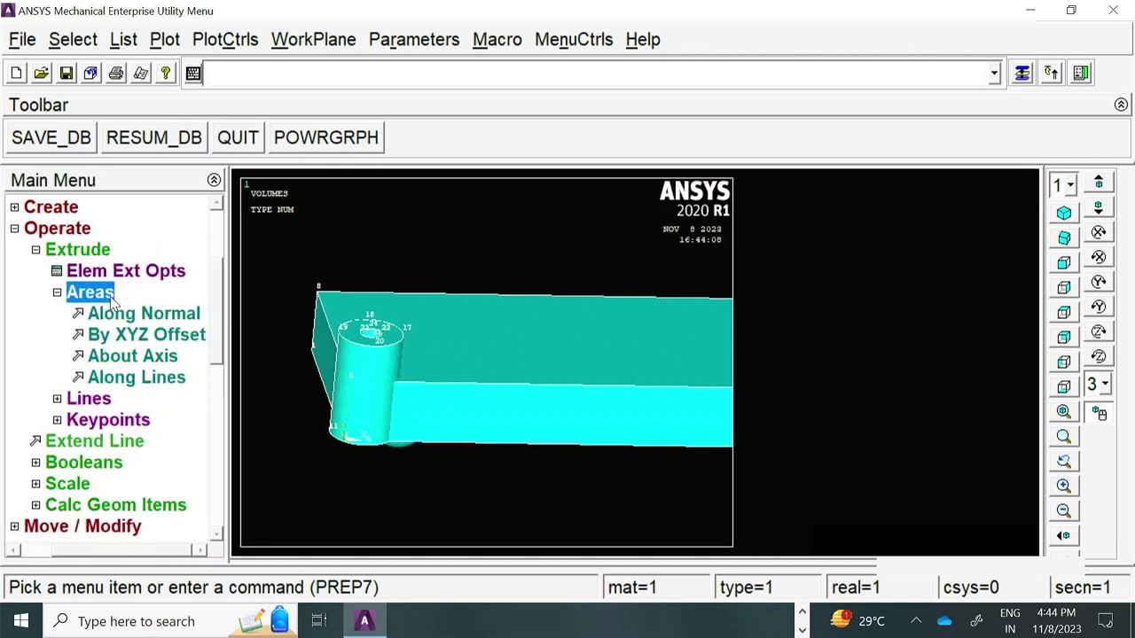
left_click(139, 340)
left_click(385, 344)
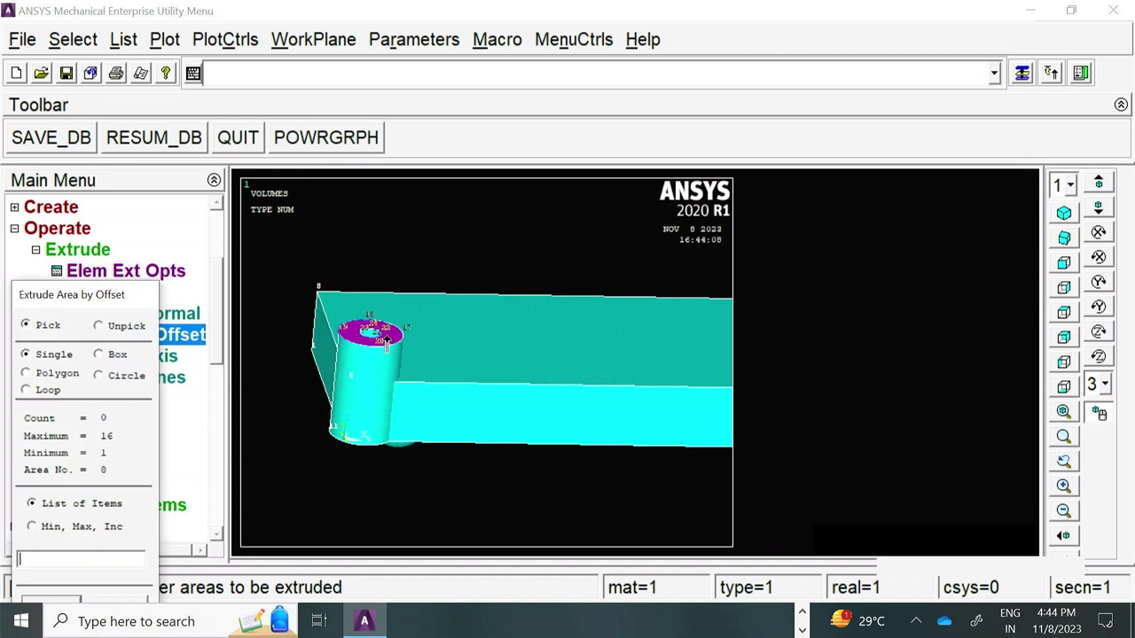
left_click_drag(71, 305, 506, 63)
left_click(479, 367)
left_click_drag(457, 248, 678, 144)
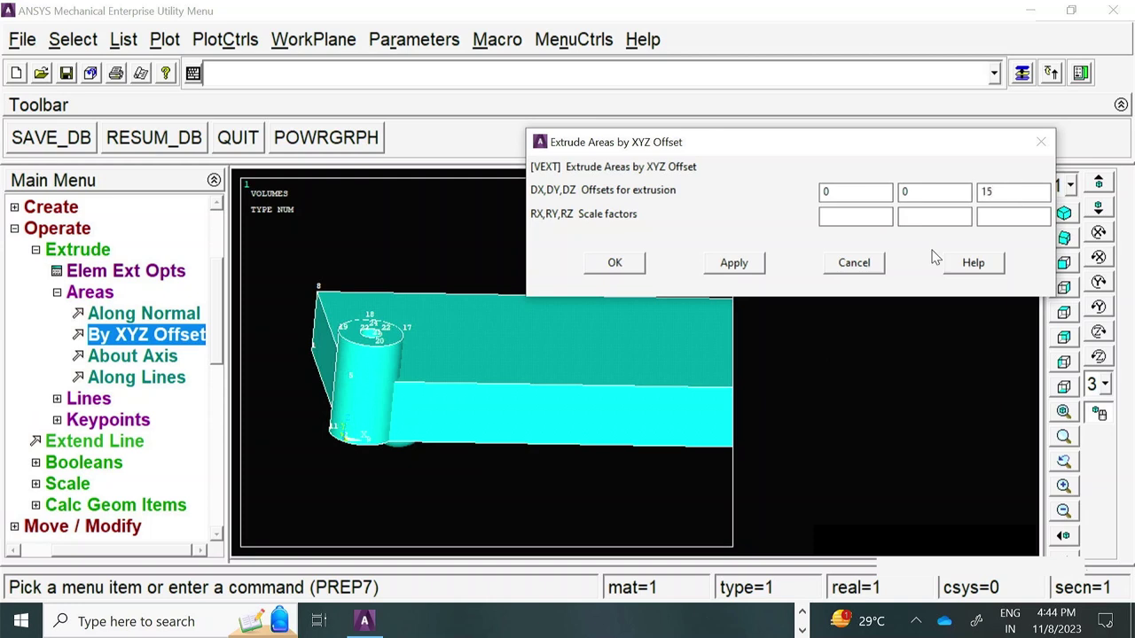
left_click(626, 266)
right_click_drag(507, 345, 532, 355, "ctrl")
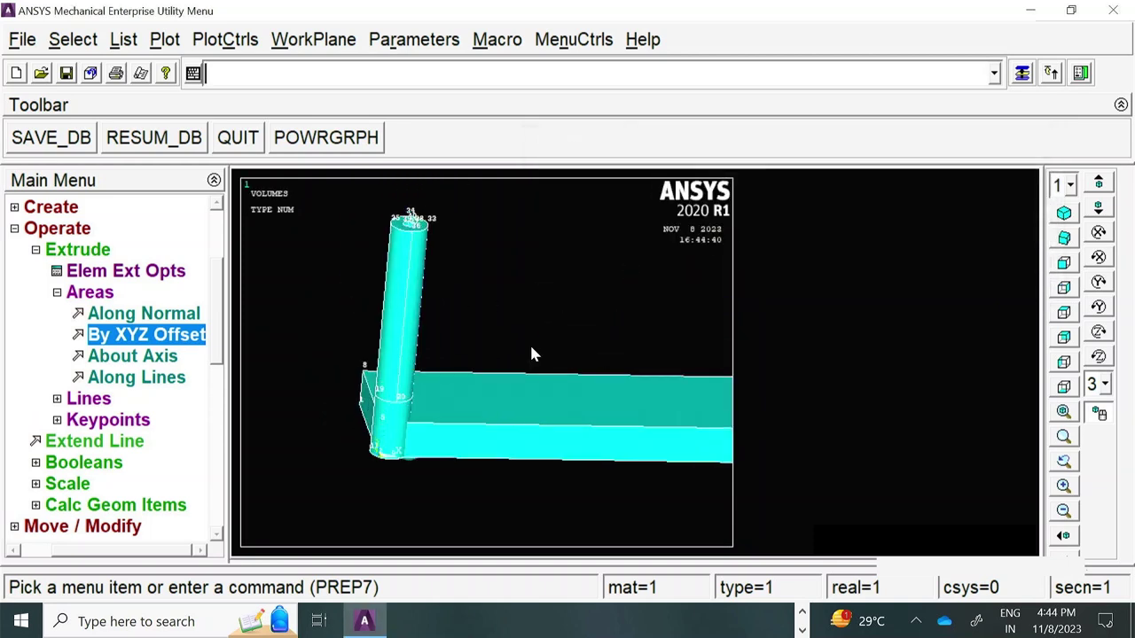
- List all selected volumes, review their areas, and close the listing
left_click(127, 41)
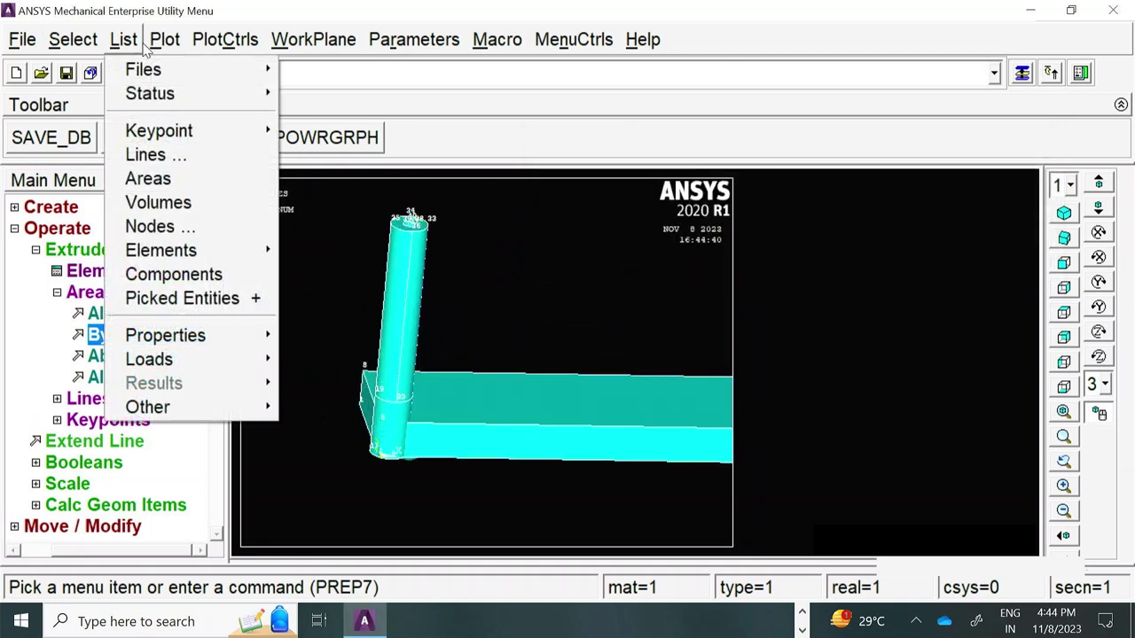
left_click(195, 204)
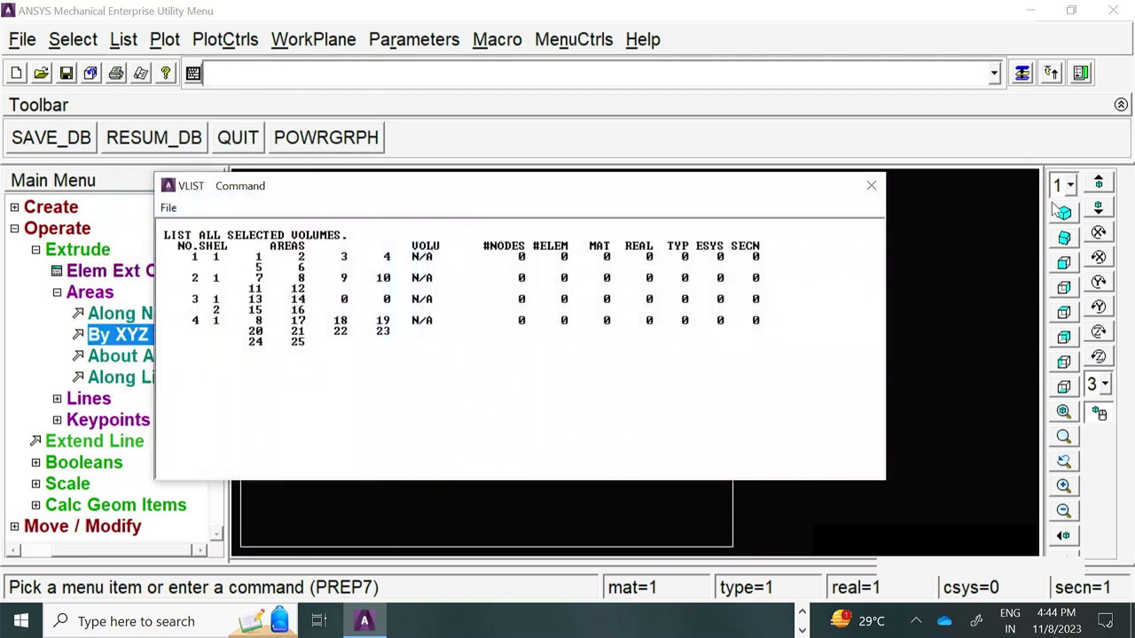
left_click(870, 185)
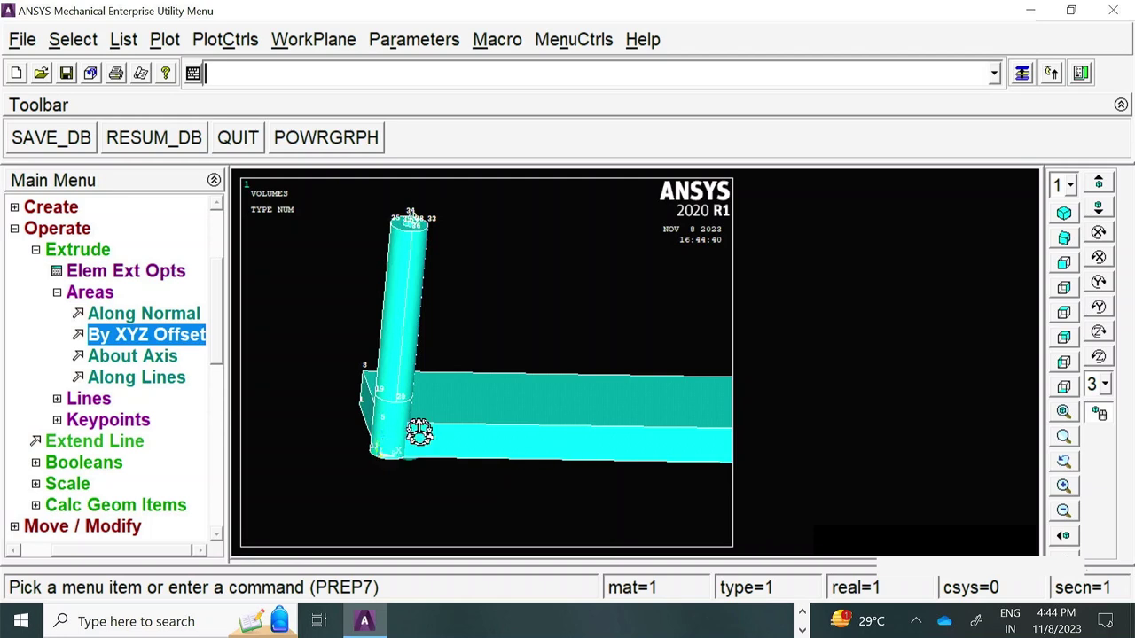
- Turn keypoint numbers off and volume numbers on in the plot numbering, and replot
left_click(225, 39)
left_click(248, 76)
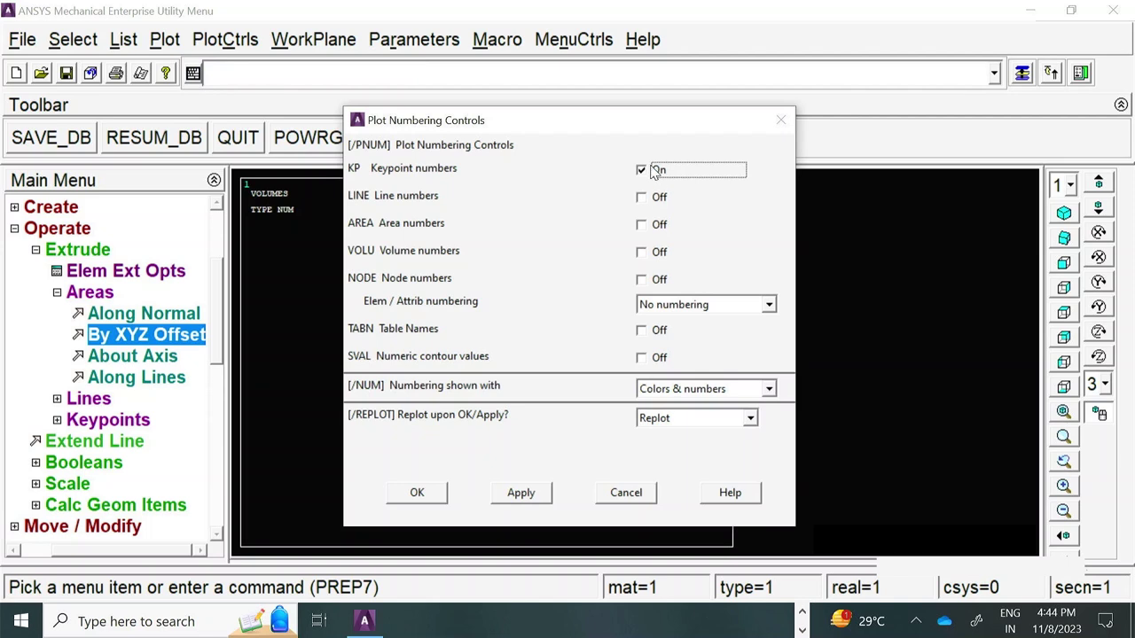
left_click(641, 170)
left_click(641, 253)
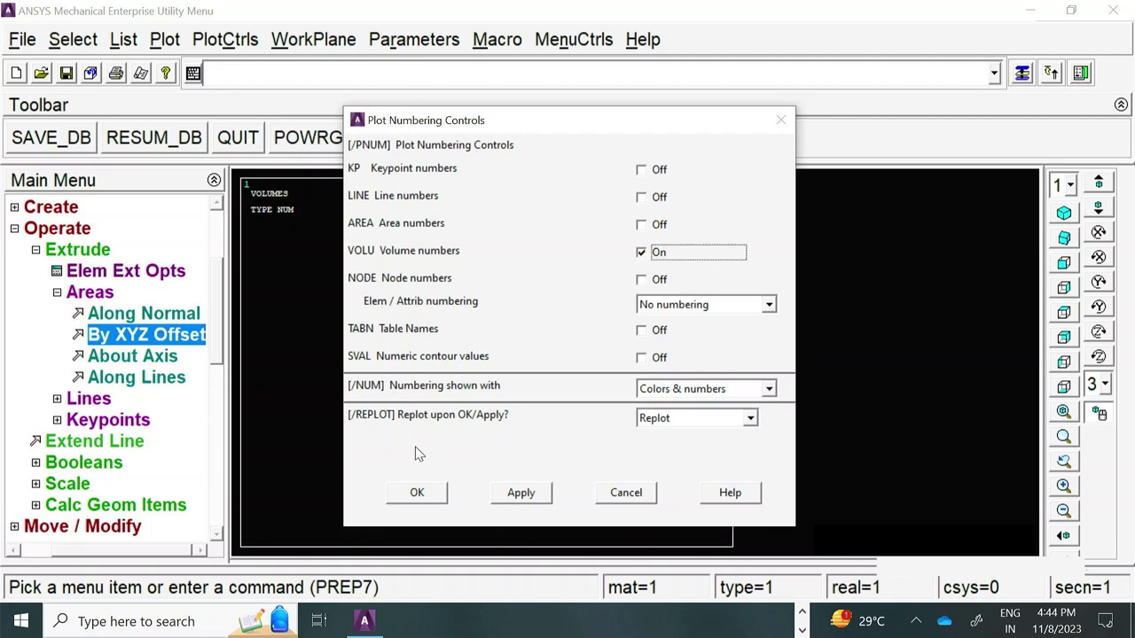
left_click(417, 493)
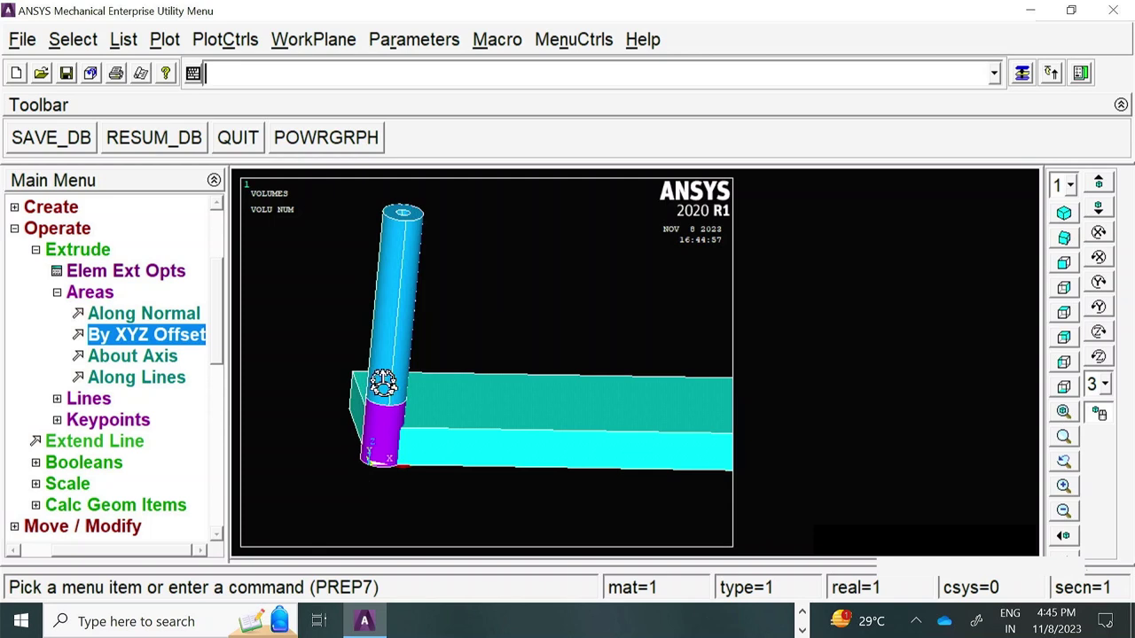
- Inspect the numbered volumes from several angles and expand the available Boolean operations
scroll(435, 443, "down", 1)
scroll(434, 443, "up", 1)
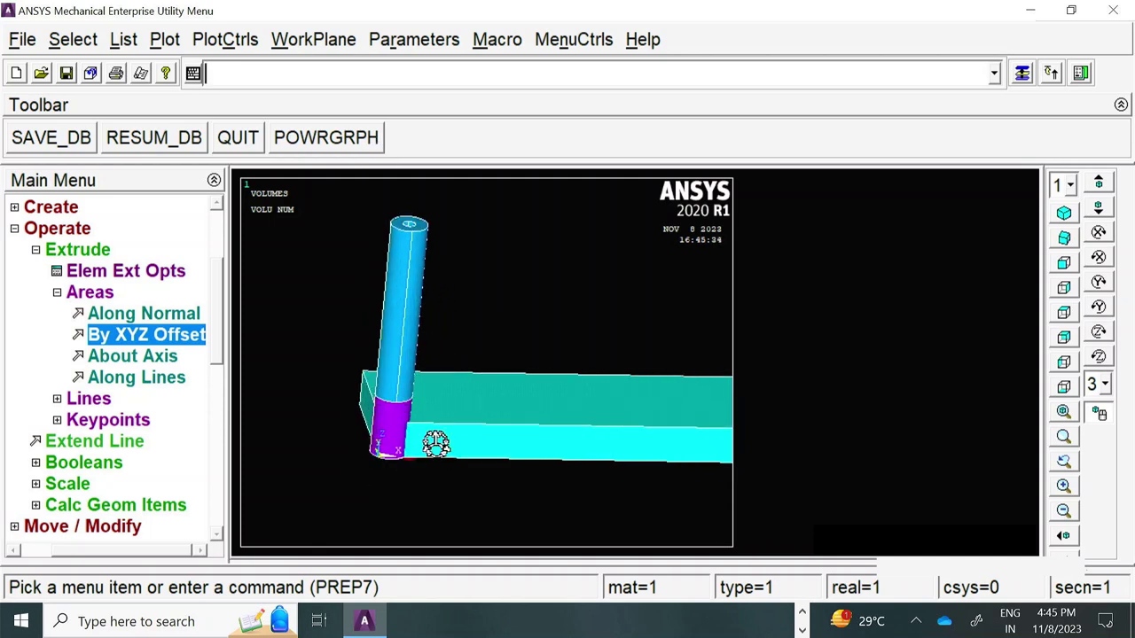
left_click_drag(577, 435, 373, 410, "ctrl")
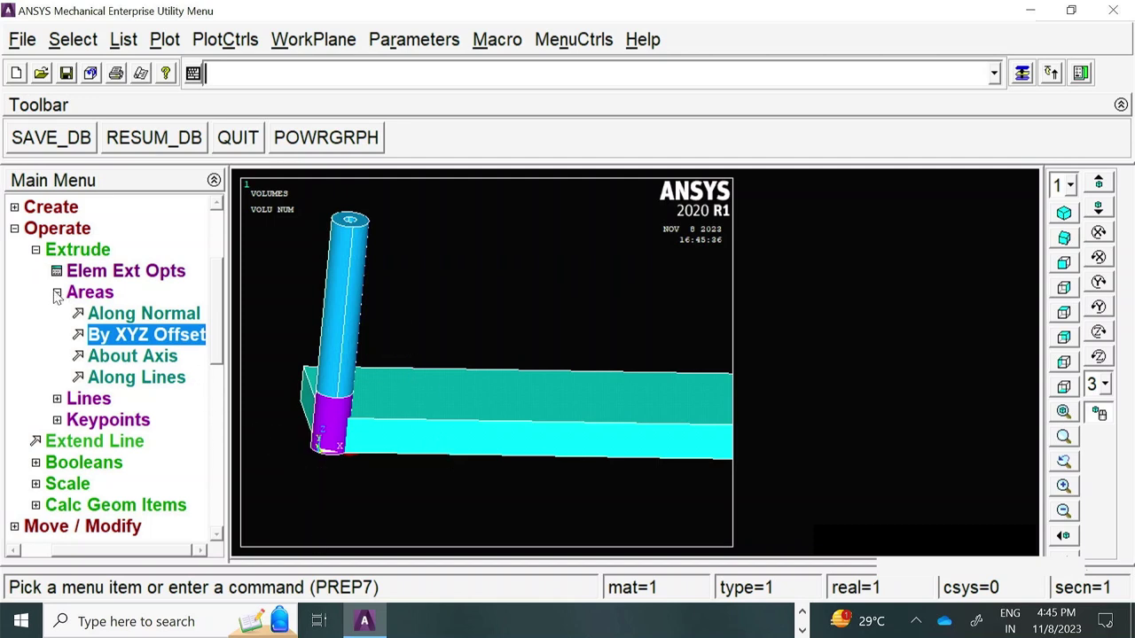
left_click(41, 251)
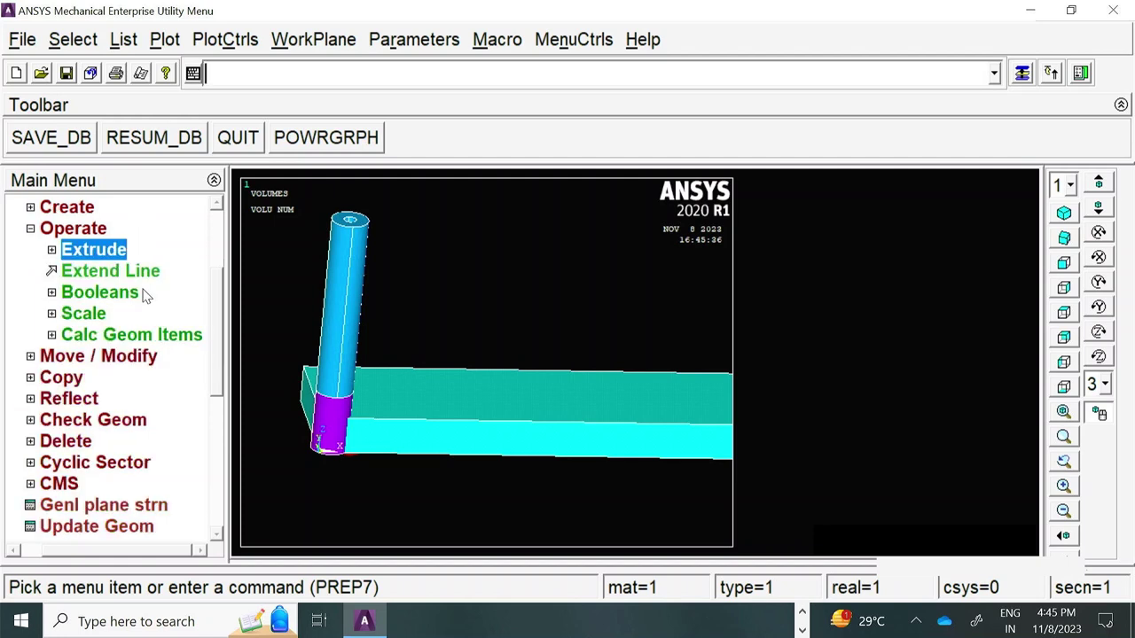
right_click_drag(534, 392, 496, 357, "ctrl")
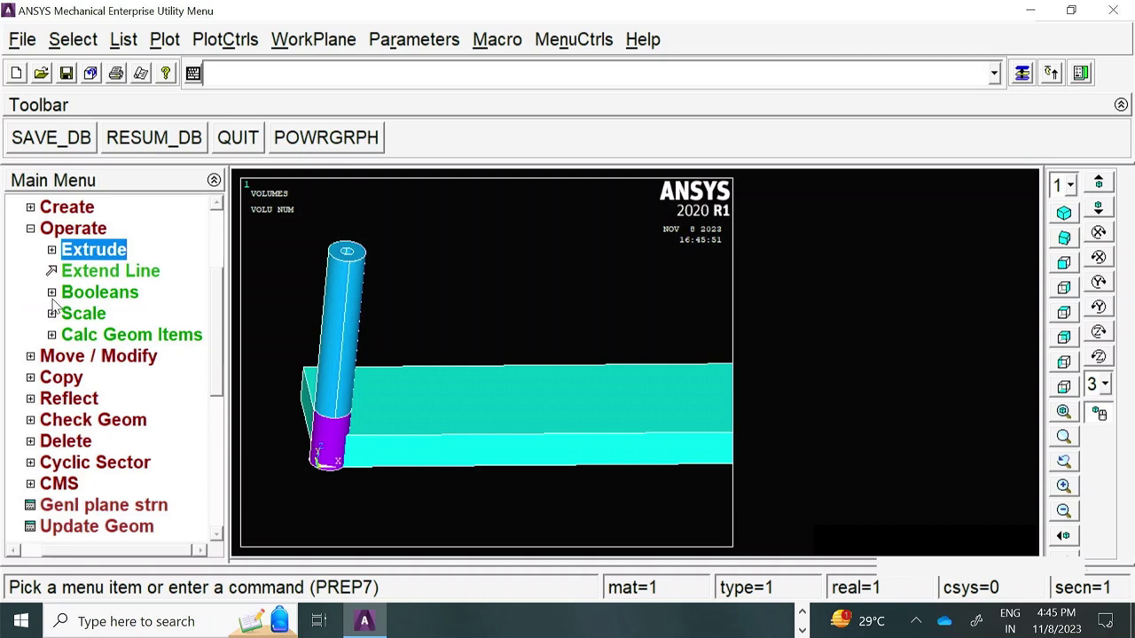
left_click(51, 294)
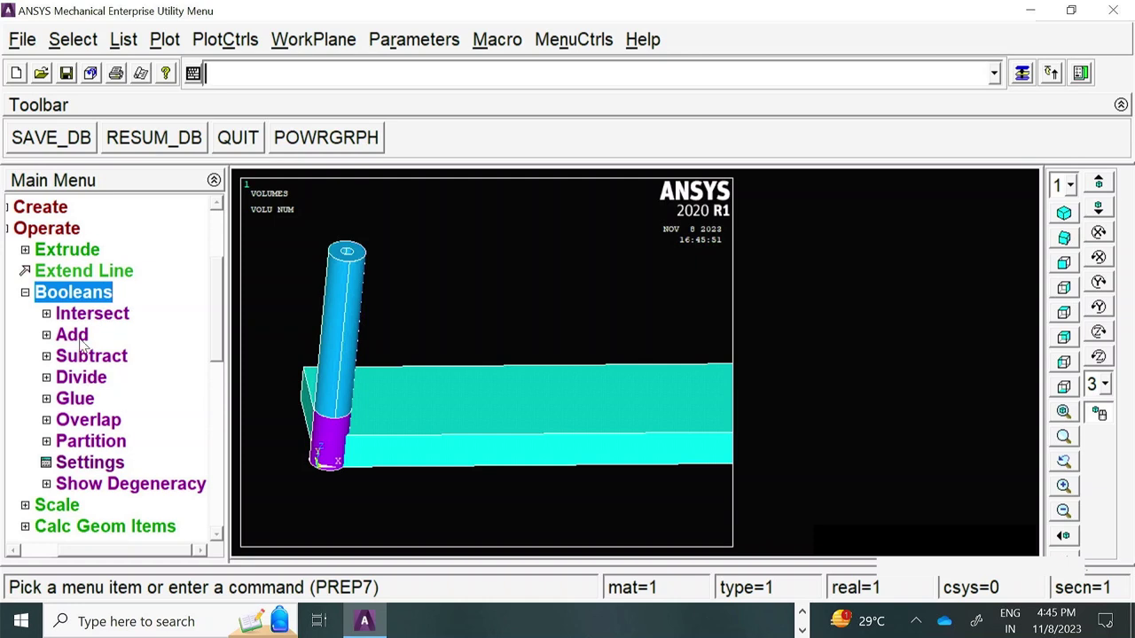
mouse_move(505, 395)
right_mouse_down("ctrl")
mouse_move(560, 398)
mouse_move(487, 417)
mouse_move(431, 393)
mouse_move(363, 387)
mouse_move(590, 369)
right_mouse_up("ctrl")
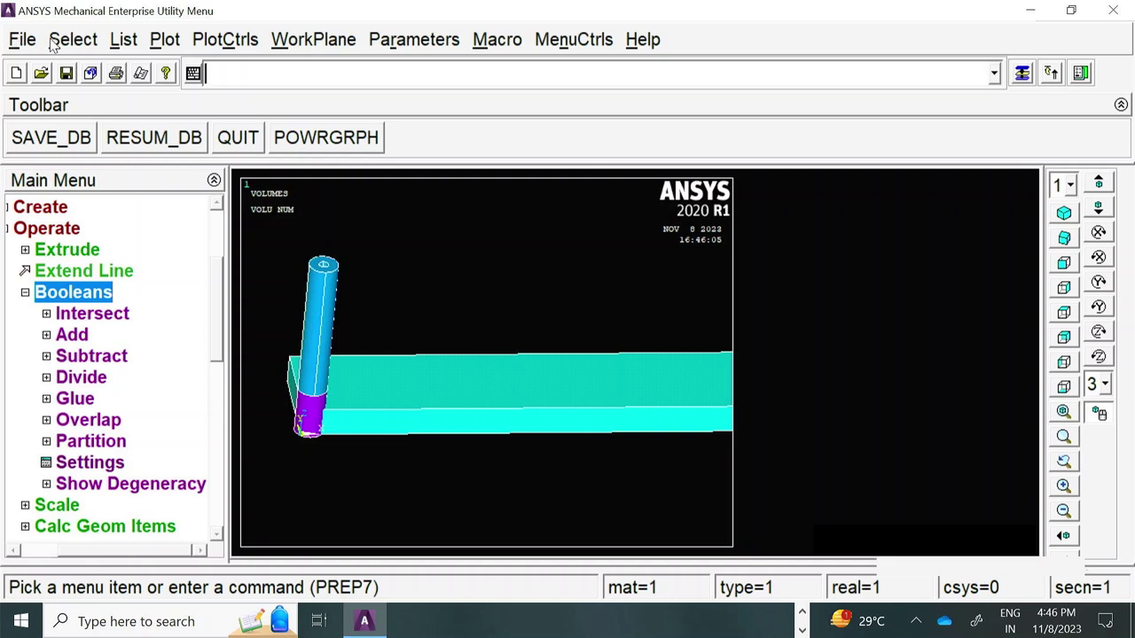
- Check the list of volumes again before combining any of them, and close it
left_click(122, 35)
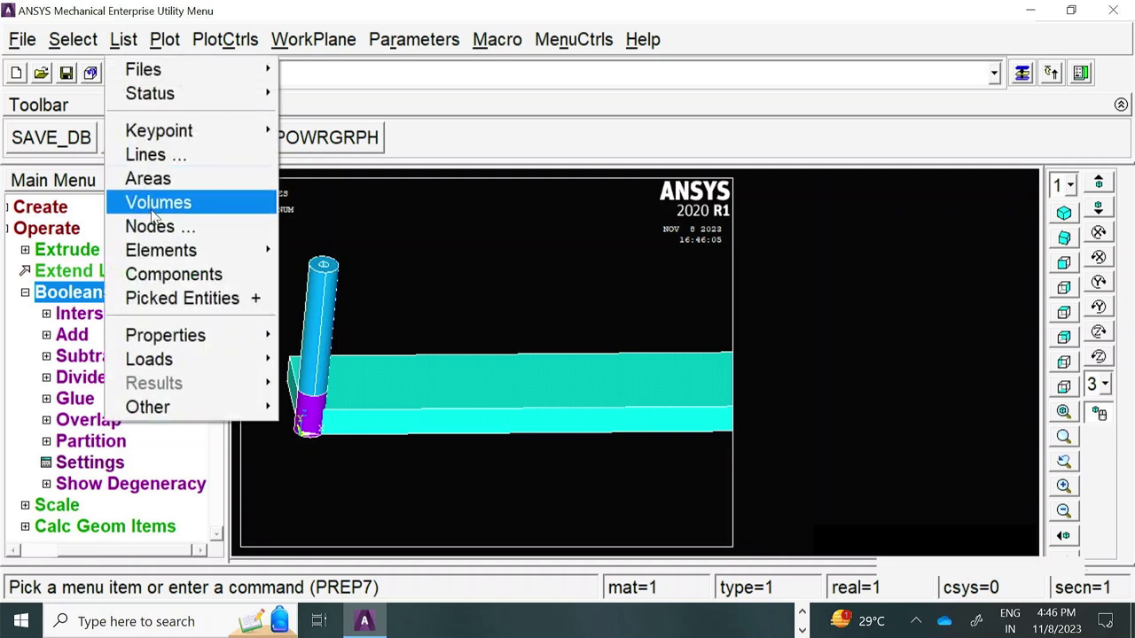
left_click(152, 202)
left_click(871, 186)
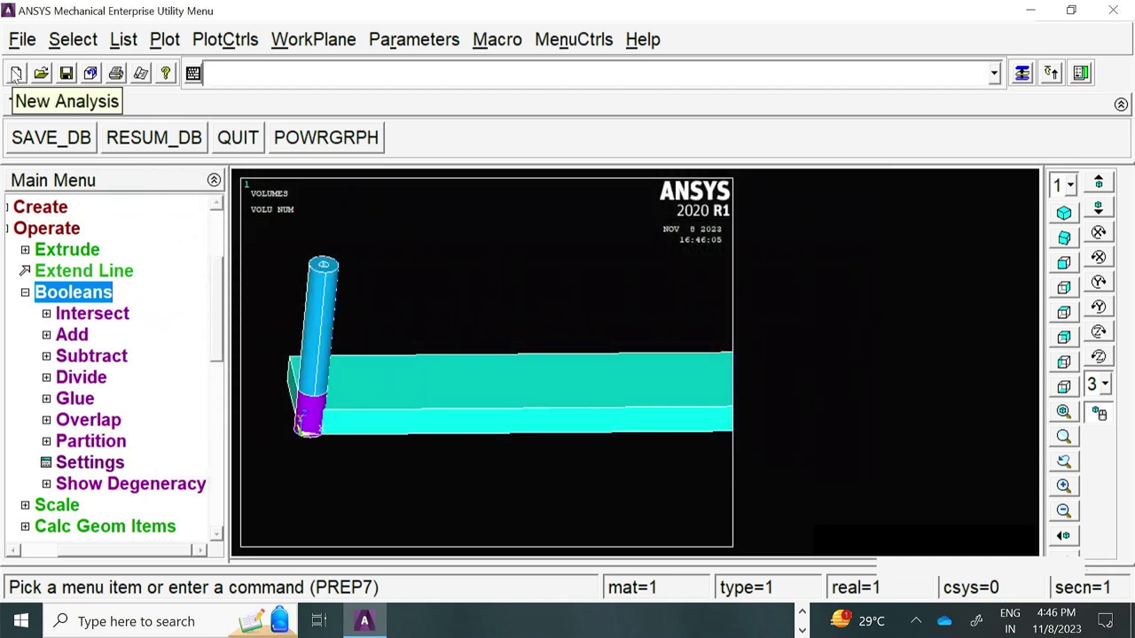
- Save the model database under the name "swayam 2"
left_click(25, 40)
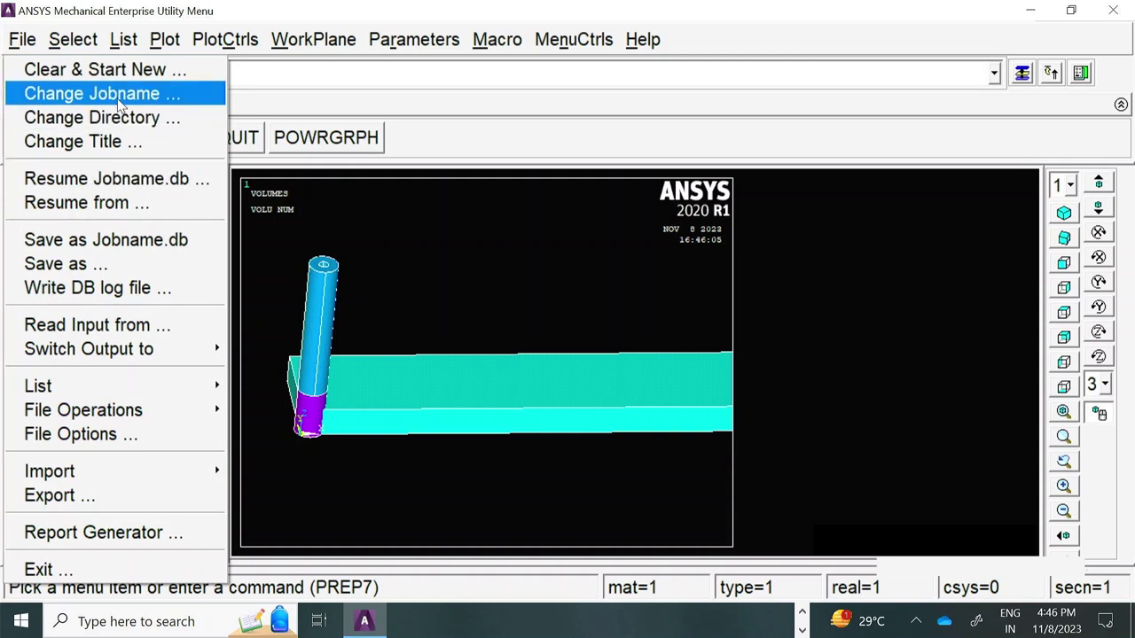
left_click(126, 266)
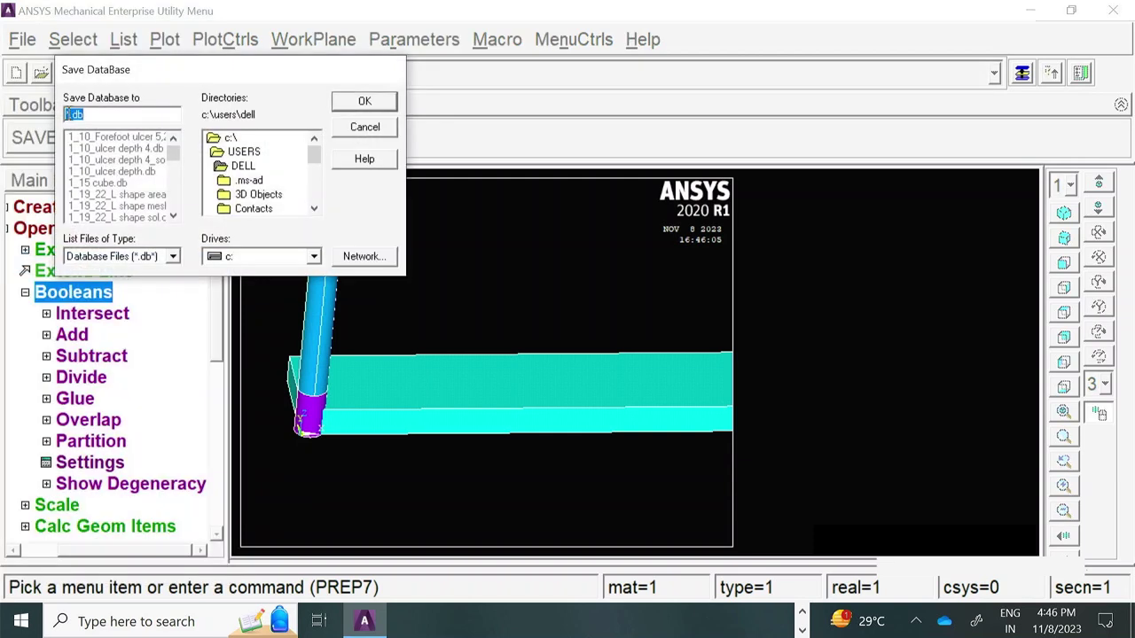
type("swayam 2")
left_click(379, 102)
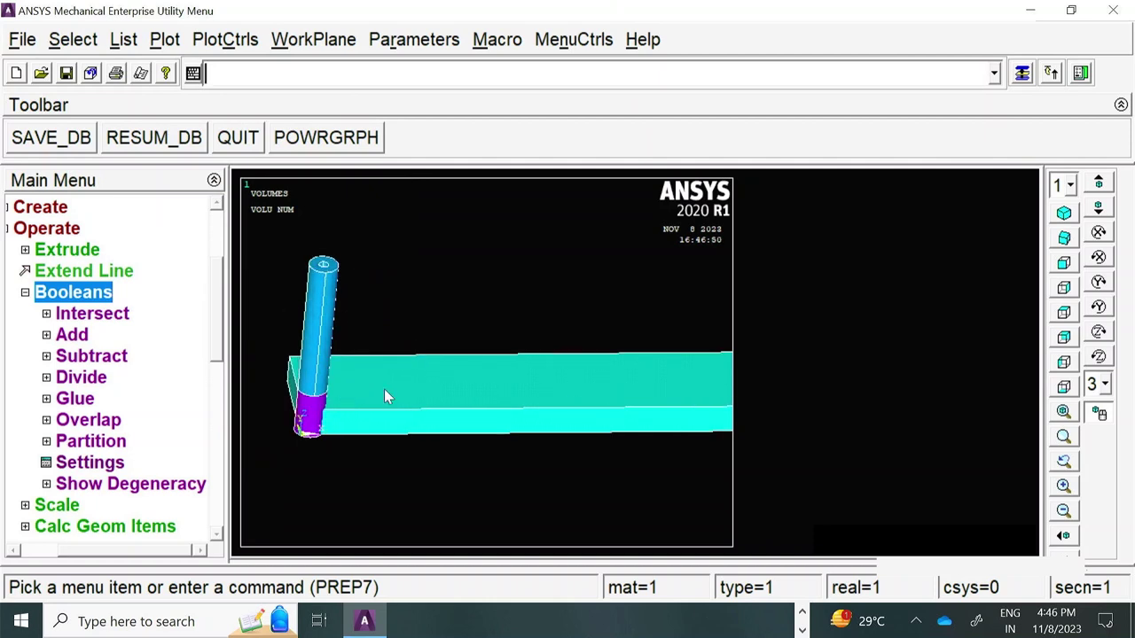
- Add the extruded upper cylinder and the original hollow cylinder together into one volume with the Boolean Add operation
left_click(80, 337)
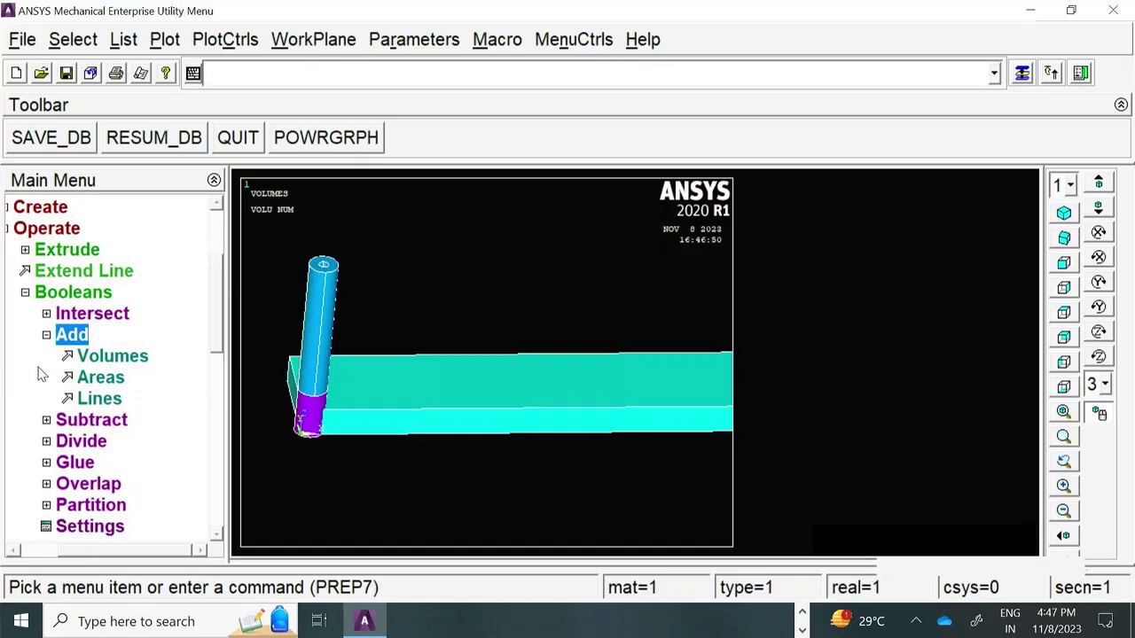
left_click(100, 359)
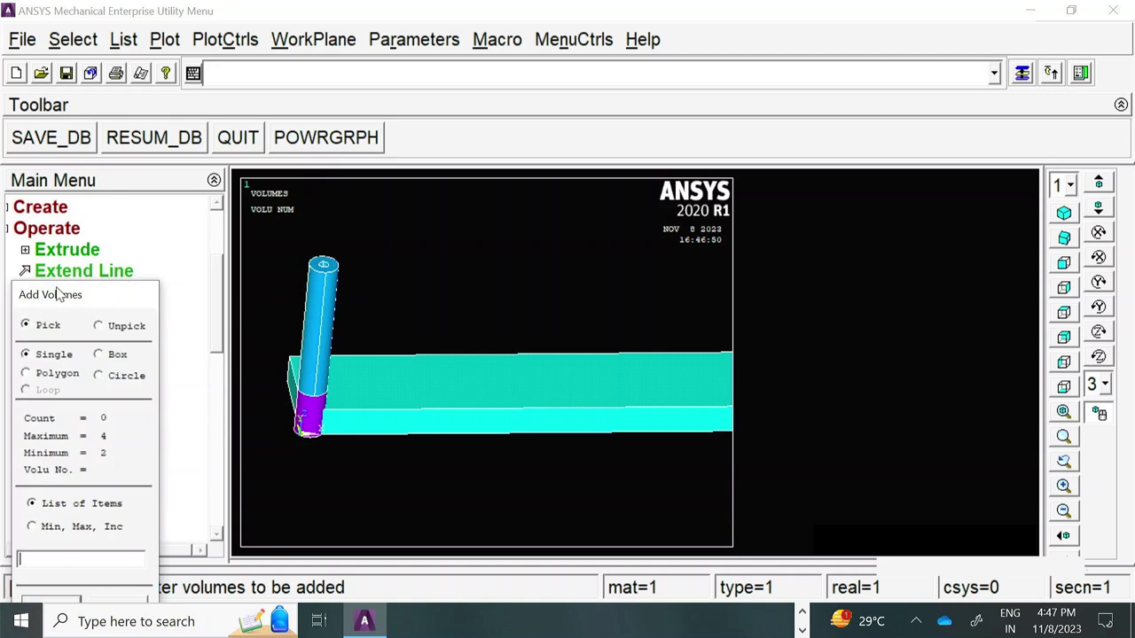
left_click_drag(56, 294, 130, 85)
left_click(119, 394)
left_click(328, 315)
left_click(313, 423)
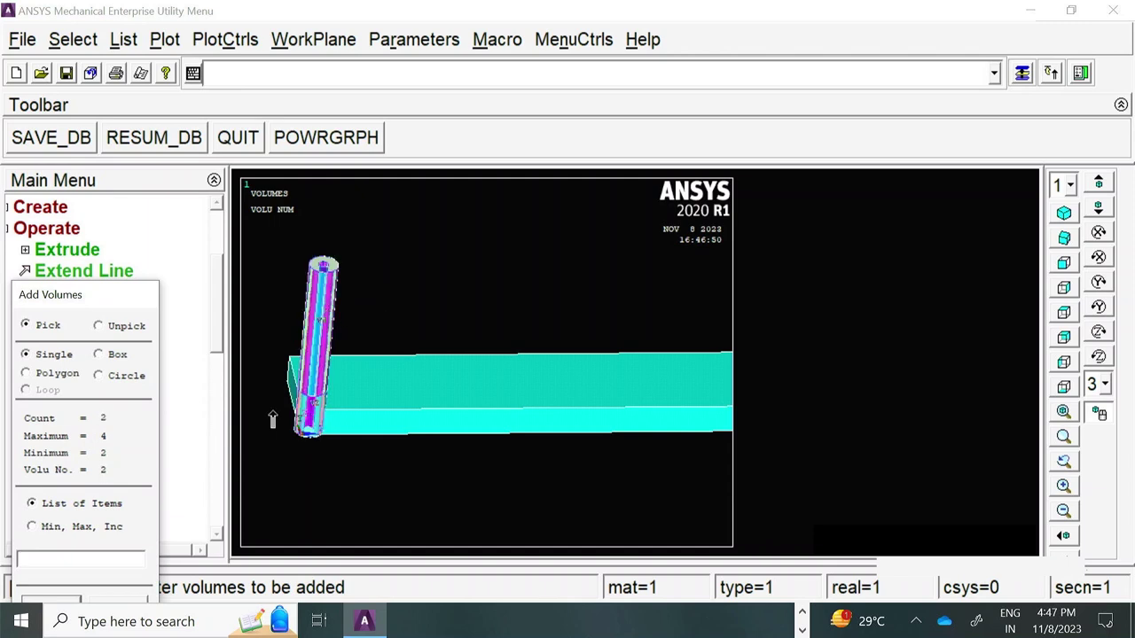
left_click_drag(64, 301, 162, 57)
left_click(152, 324)
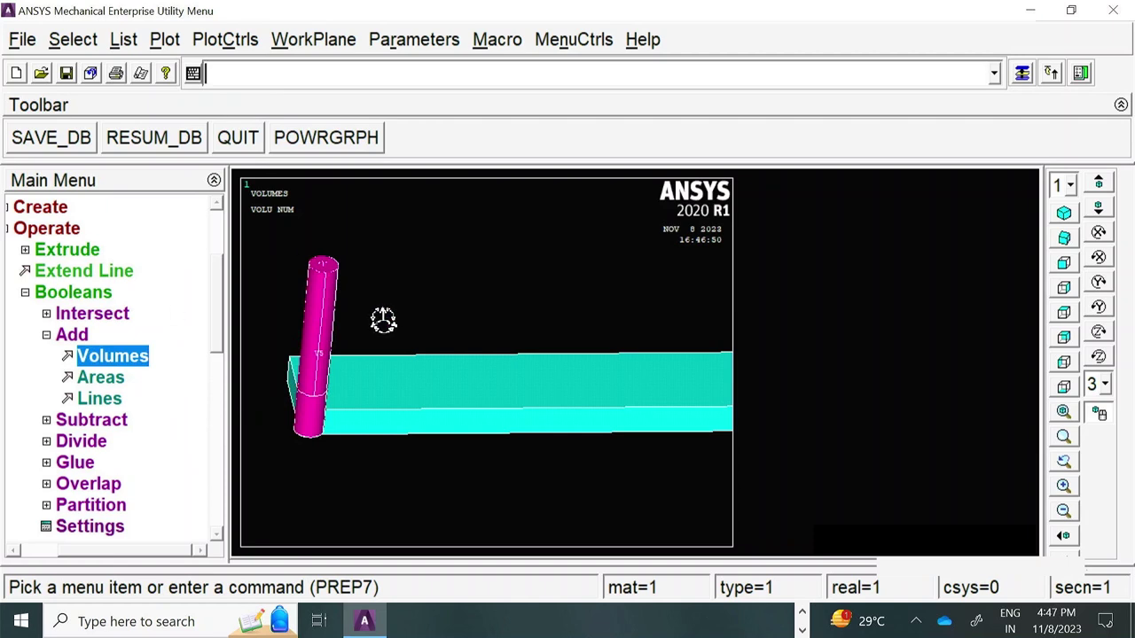
right_click_drag(390, 372, 368, 287, "ctrl")
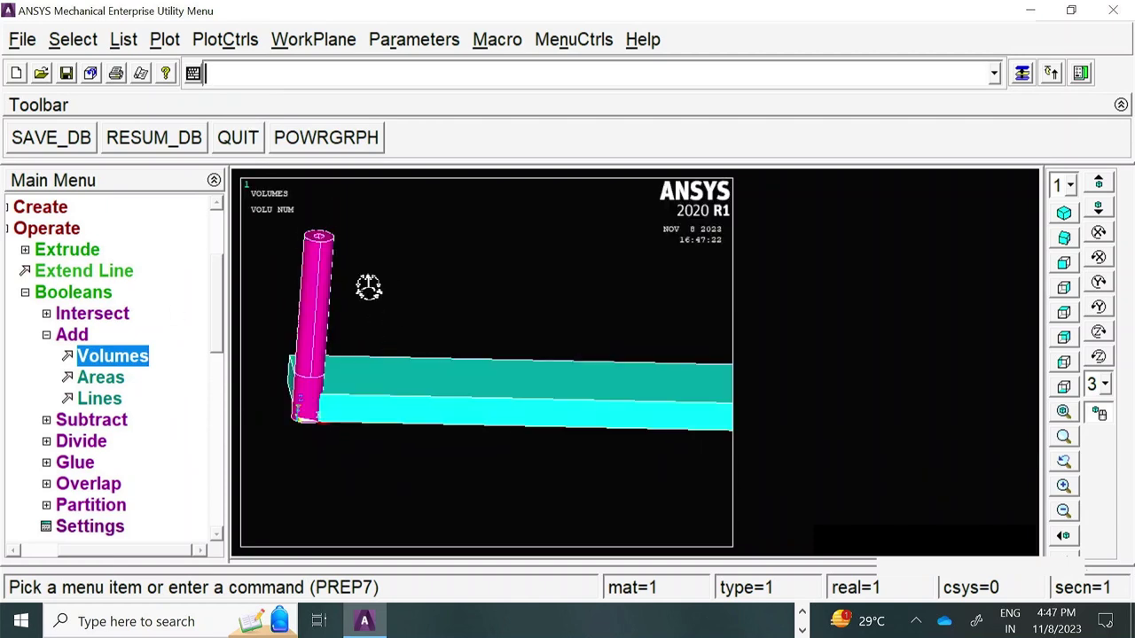
- List the volumes to review the result of the Boolean addition, and close the listing
left_click(123, 39)
left_click(172, 202)
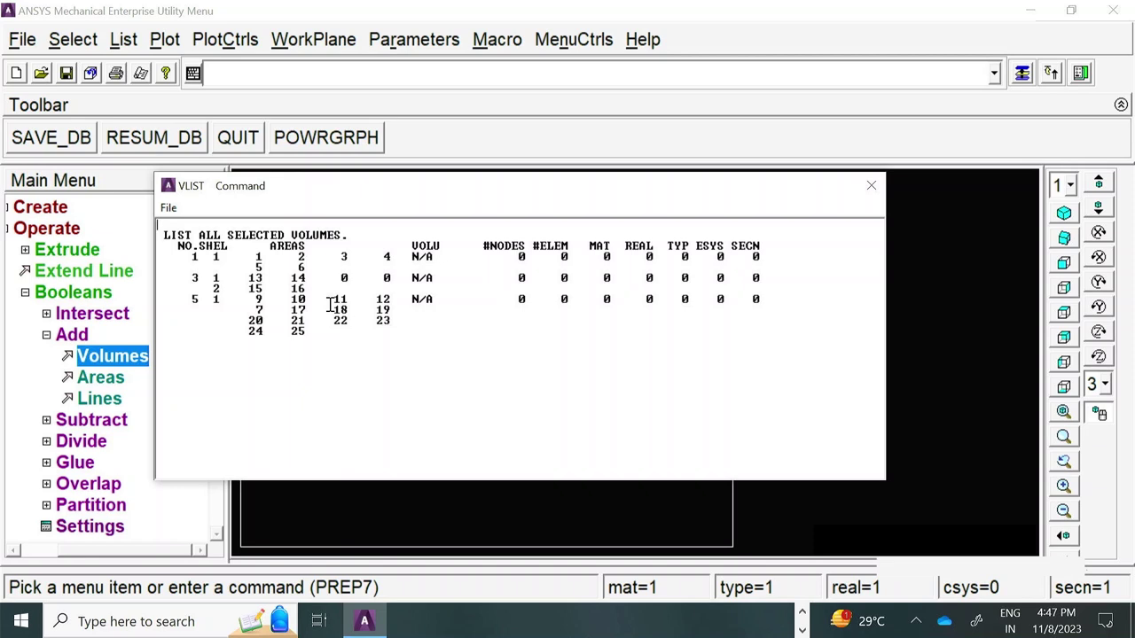
left_click(872, 185)
- Add the sphere and the upright hollow cylinder together into one volume with the Boolean Add operation
left_click(110, 361)
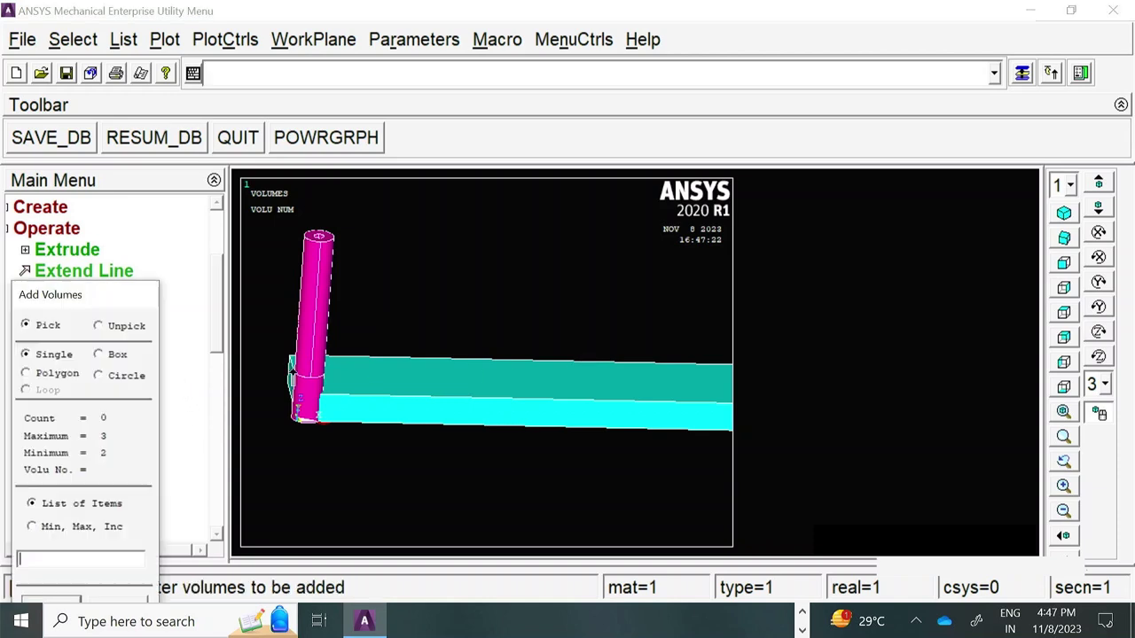
left_click(306, 403)
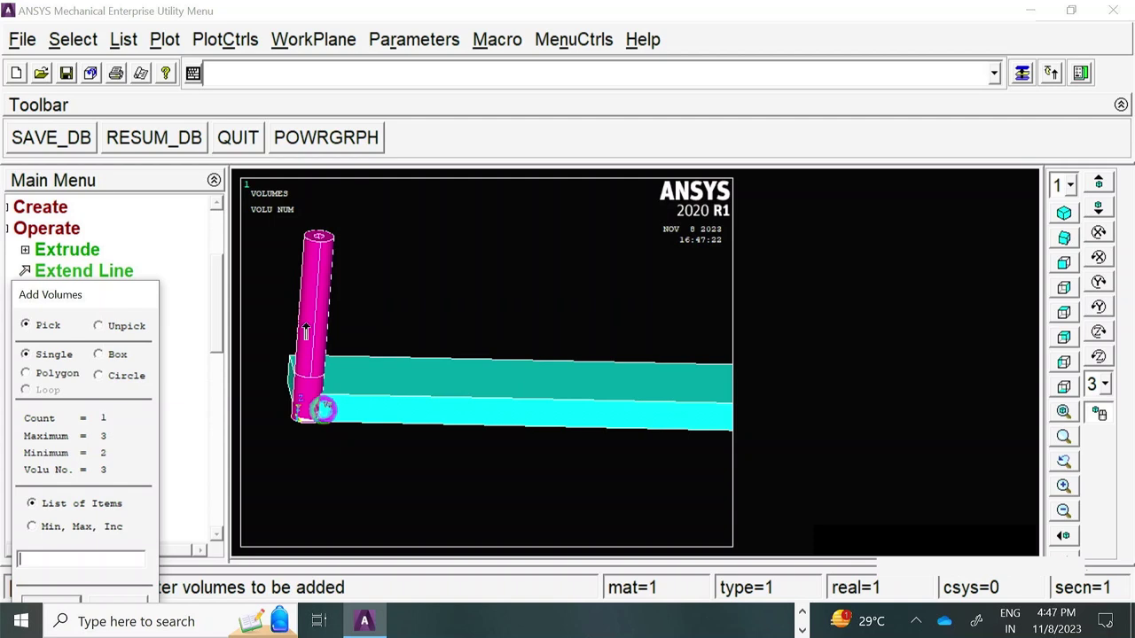
left_click(323, 407)
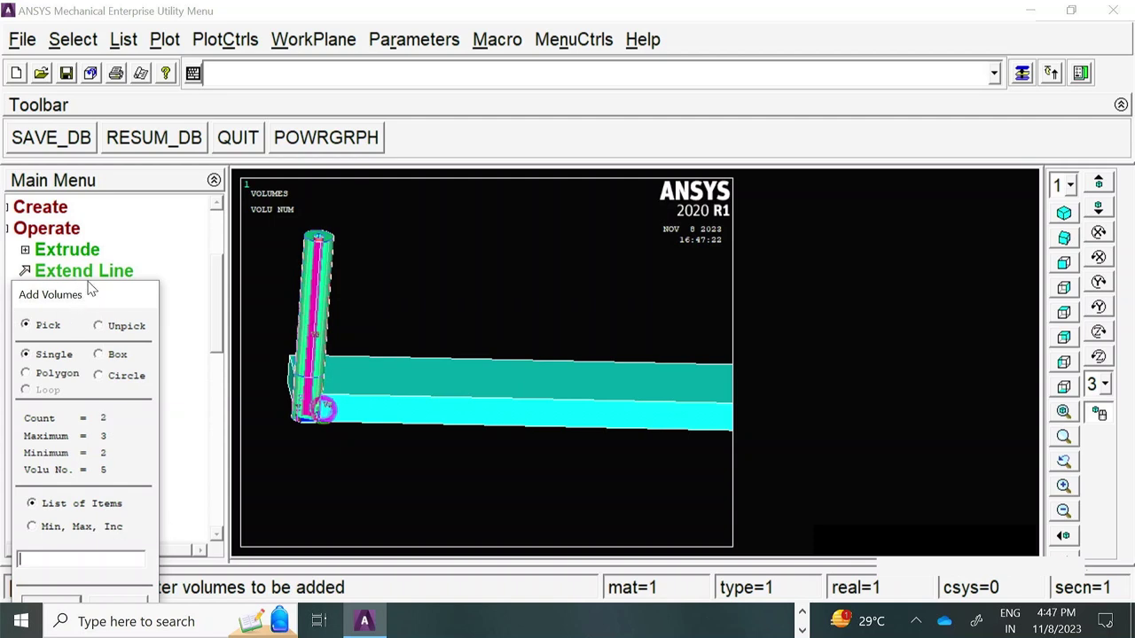
left_click(102, 404)
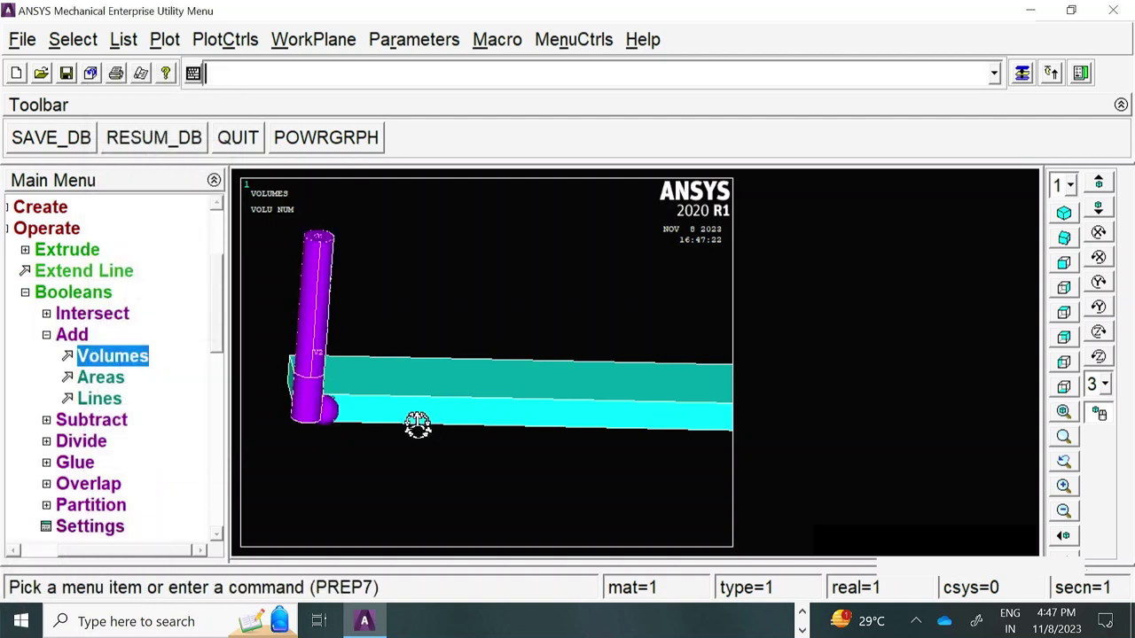
- Add the joined cylinder-and-sphere volume and the long rectangular block into one volume with the Boolean Add operation
mouse_move(286, 359)
right_mouse_down("ctrl")
mouse_move(302, 381)
mouse_move(292, 391)
mouse_move(286, 321)
mouse_move(310, 278)
mouse_move(428, 395)
mouse_move(348, 388)
mouse_move(453, 367)
mouse_move(450, 471)
mouse_move(399, 367)
right_mouse_up("ctrl")
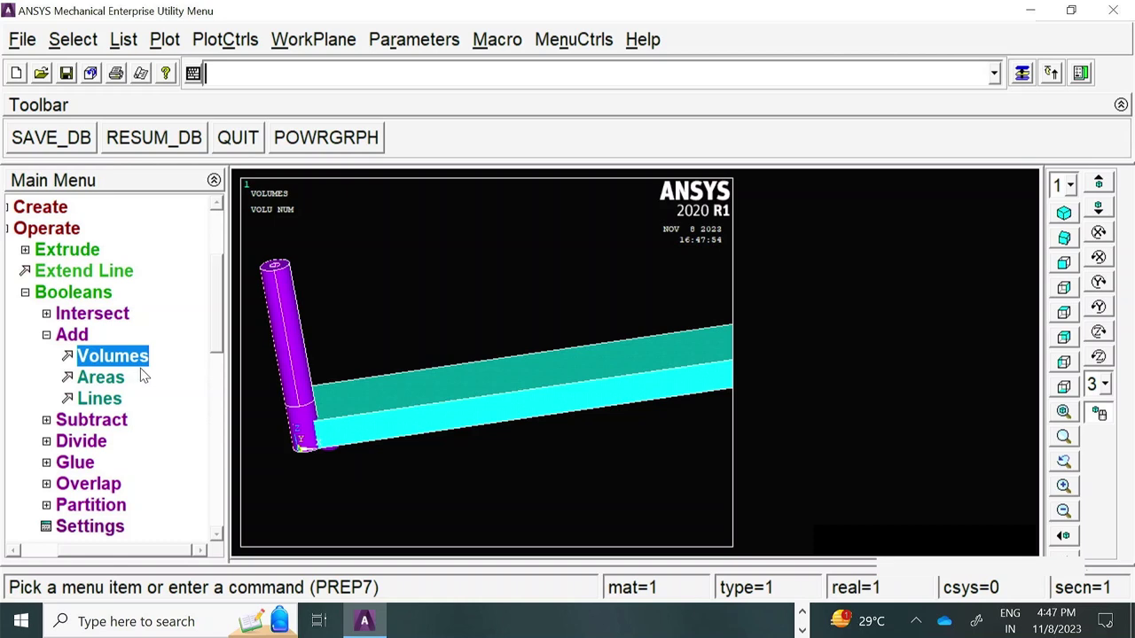
left_click(324, 376)
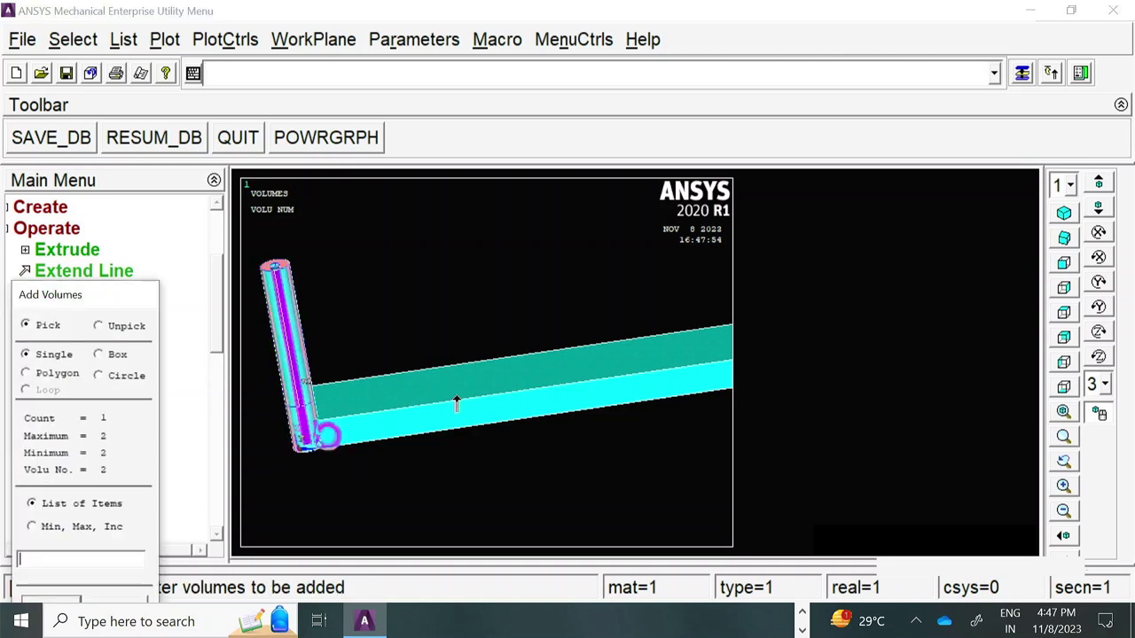
left_click(456, 403)
left_click_drag(98, 302, 151, 170)
left_click(110, 476)
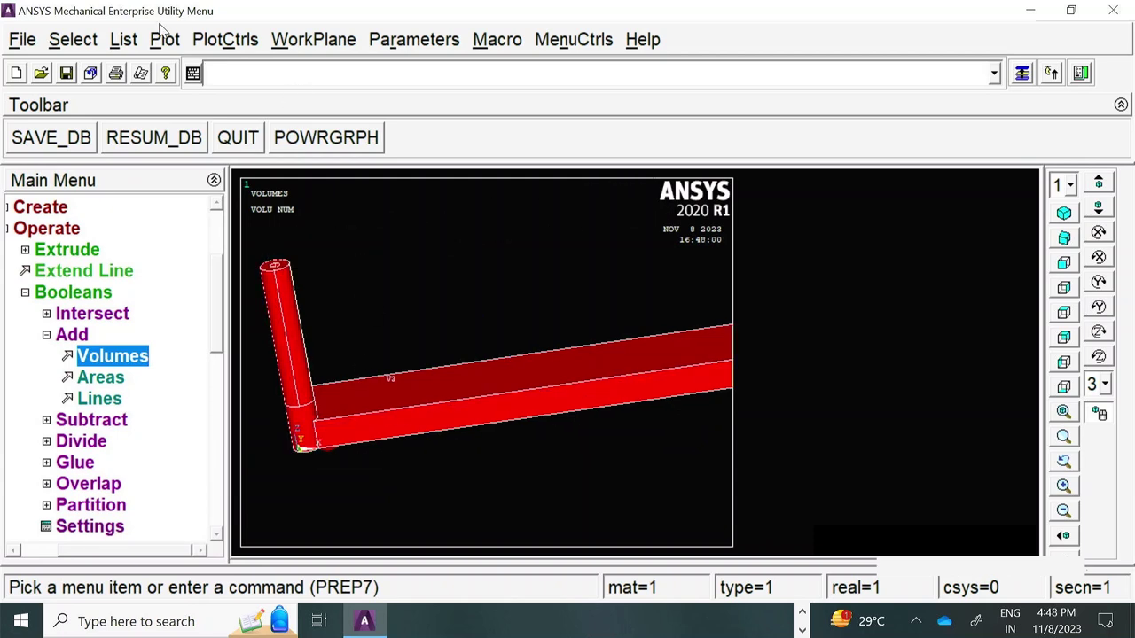
- List the volumes to check the merged result, close the listing, and examine the combined body from several angles
left_click(123, 39)
left_click(160, 200)
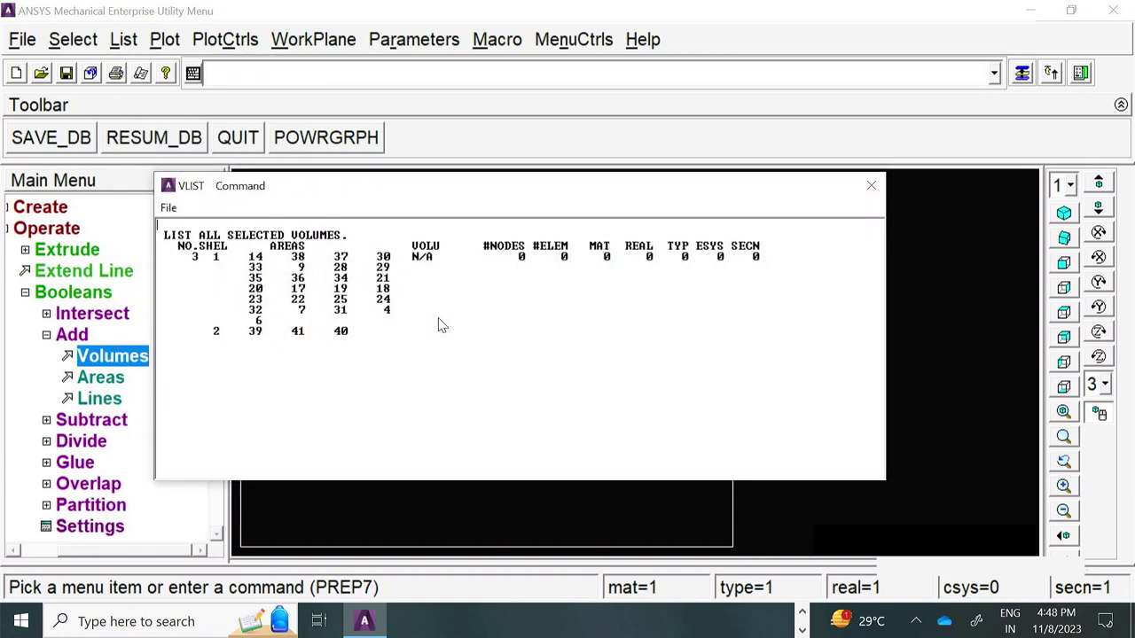
left_click(871, 185)
right_click_drag(527, 281, 458, 413, "ctrl")
scroll(390, 381, "up", 2)
scroll(363, 354, "up", 2)
scroll(479, 329, "down", 4)
right_click_drag(493, 482, 530, 380, "ctrl")
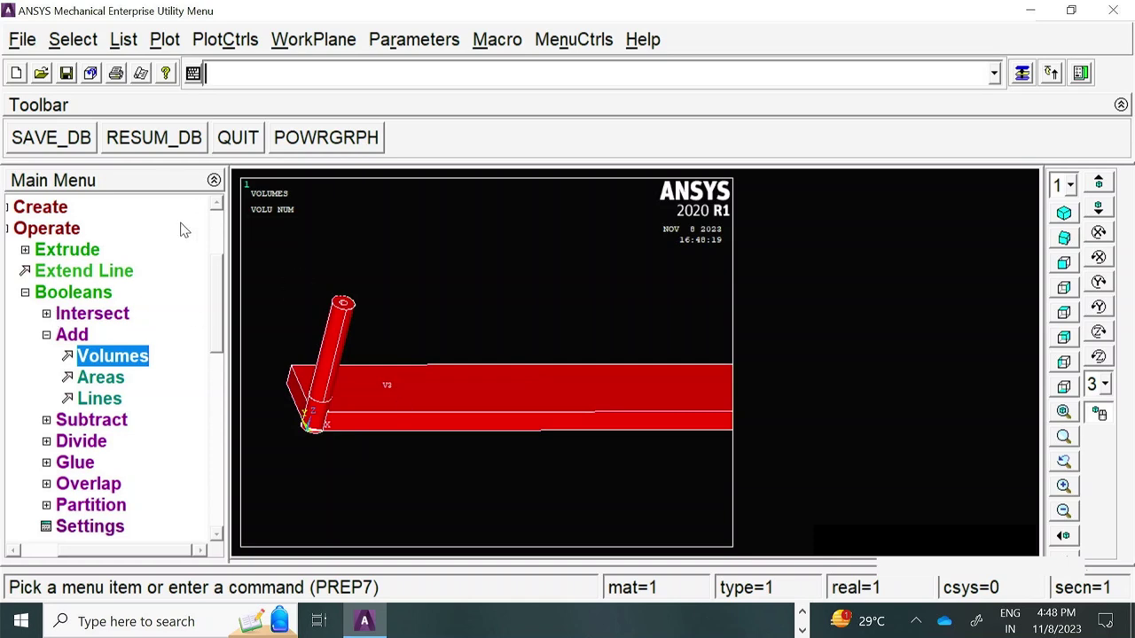
- Define element type 1 as the structural solid element 20node 186
scroll(219, 206, "up", 3)
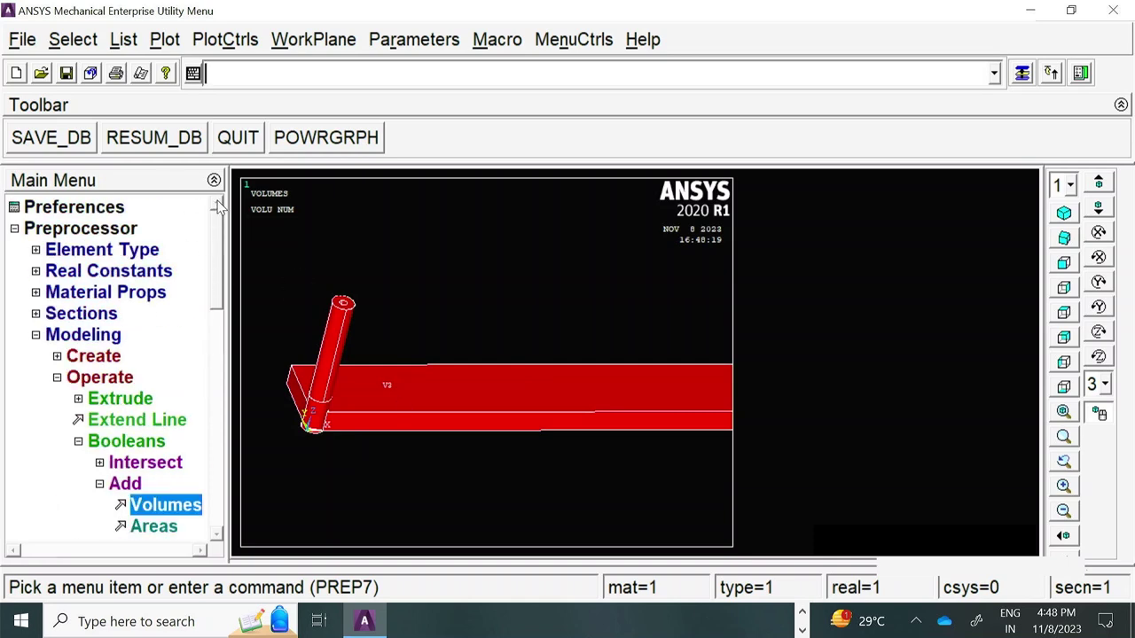
left_click(89, 250)
left_click(99, 271)
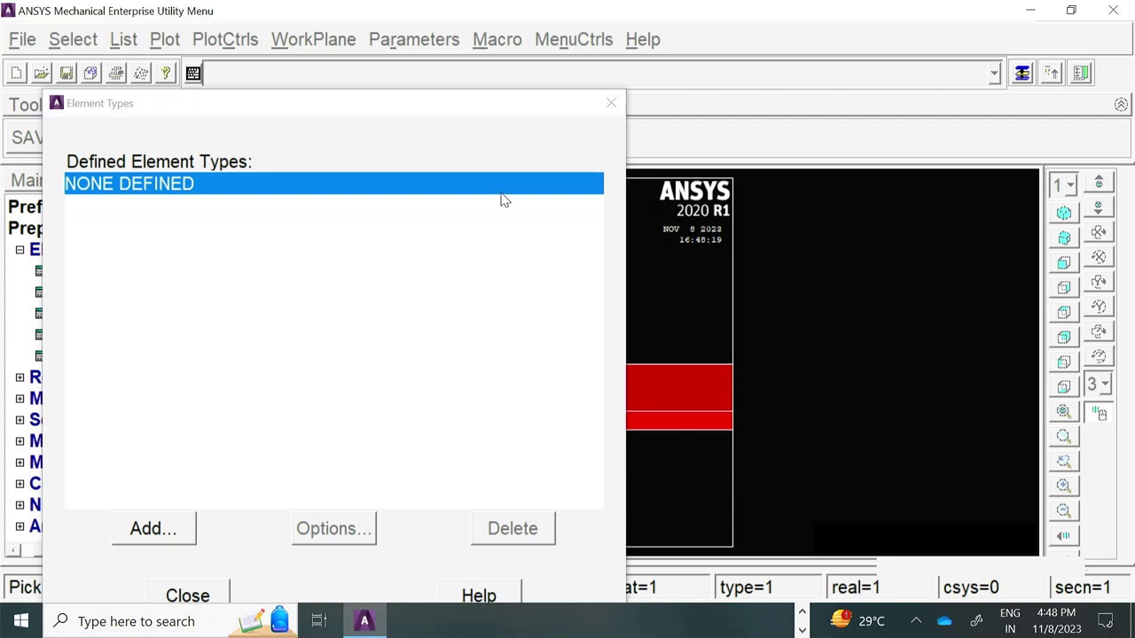
left_click(153, 527)
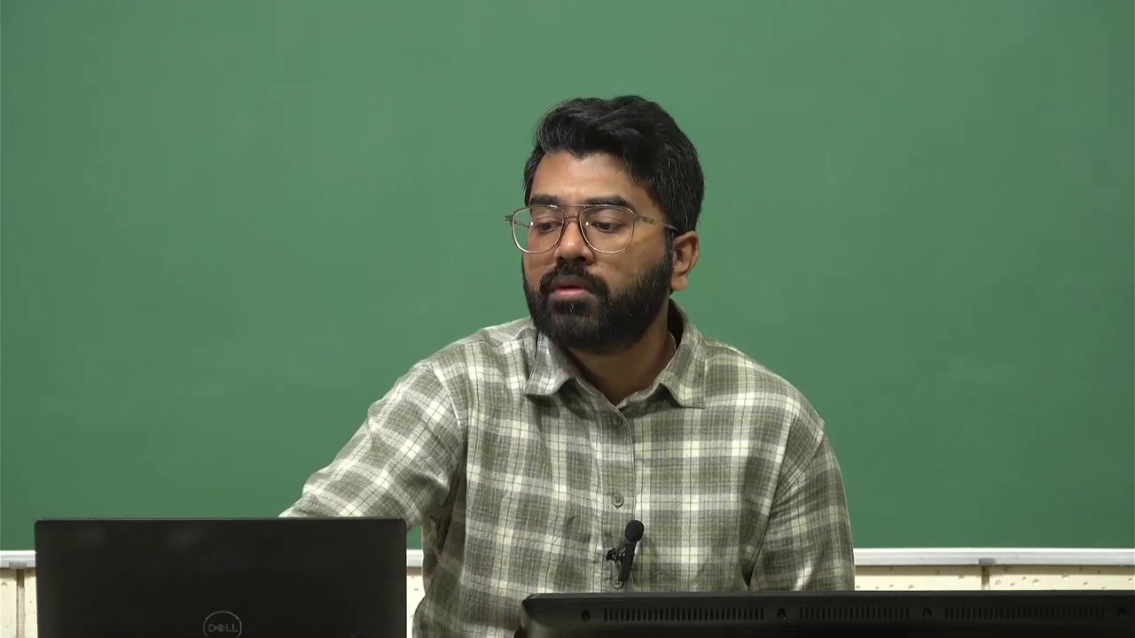
left_click(606, 305)
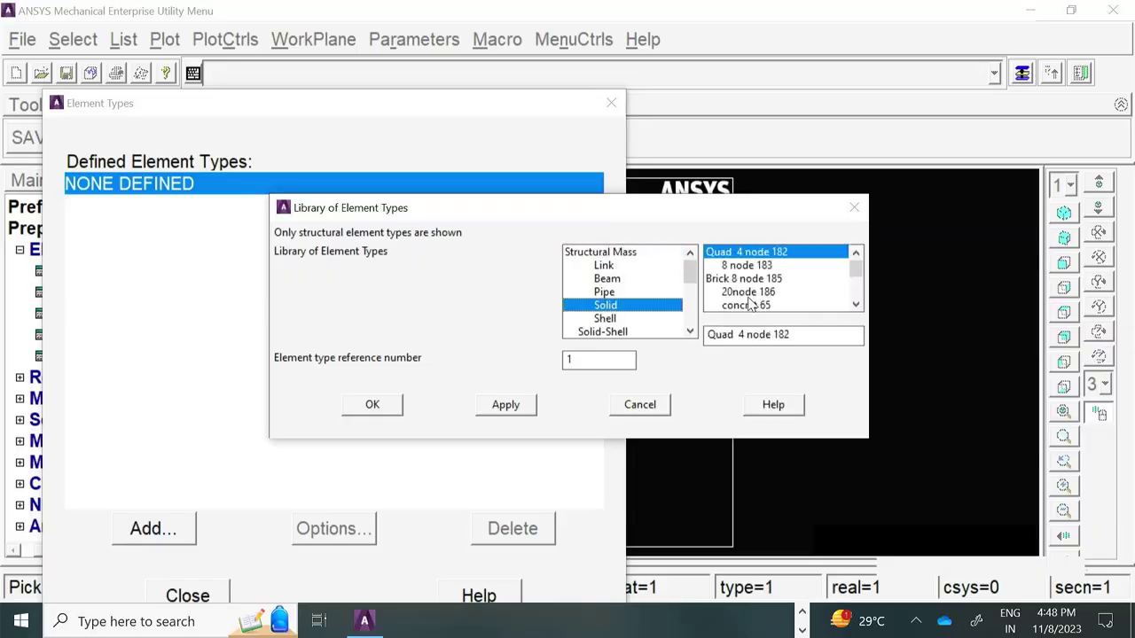
left_click(749, 292)
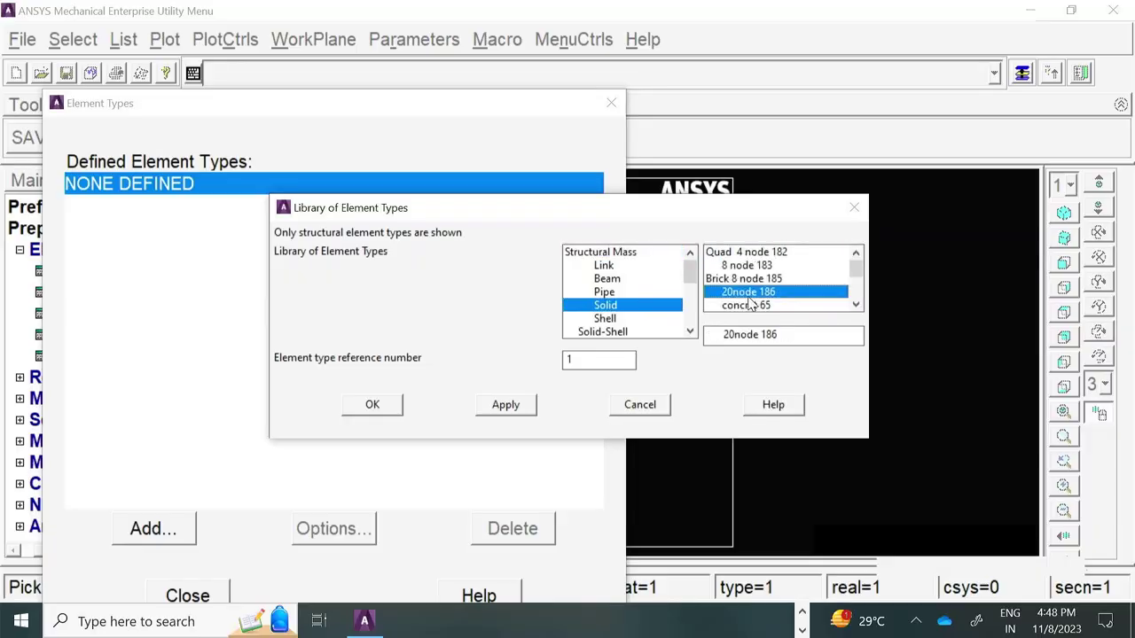
left_click(372, 406)
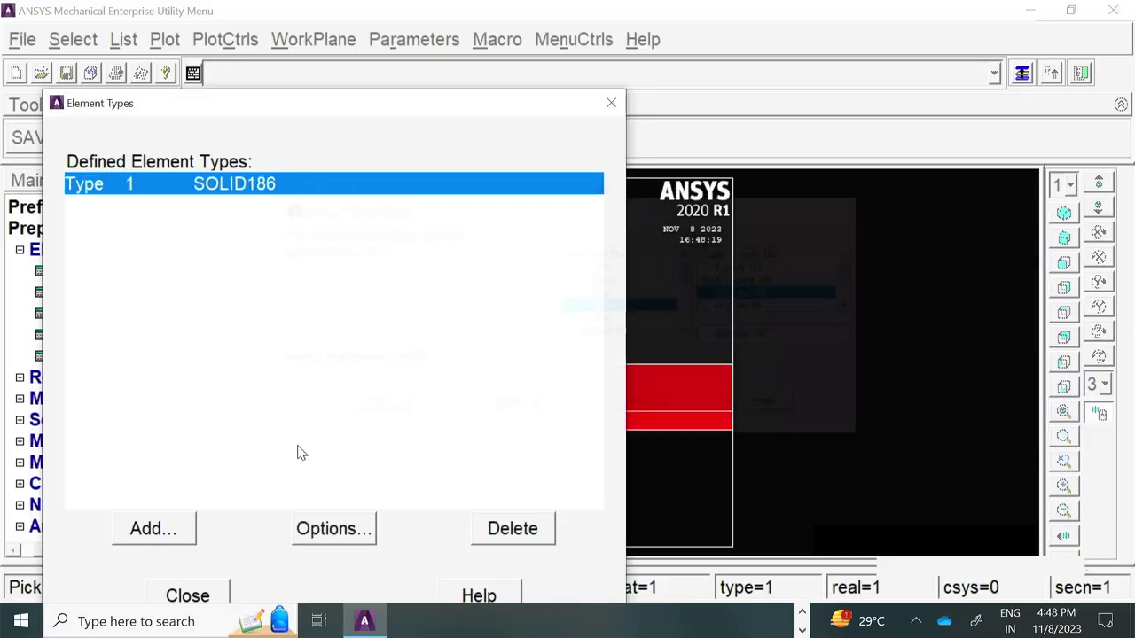
left_click(187, 596)
left_click(19, 250)
- Define a linear elastic isotropic model for material 1 with EX 1000 and PRXY 0.3
left_click(99, 292)
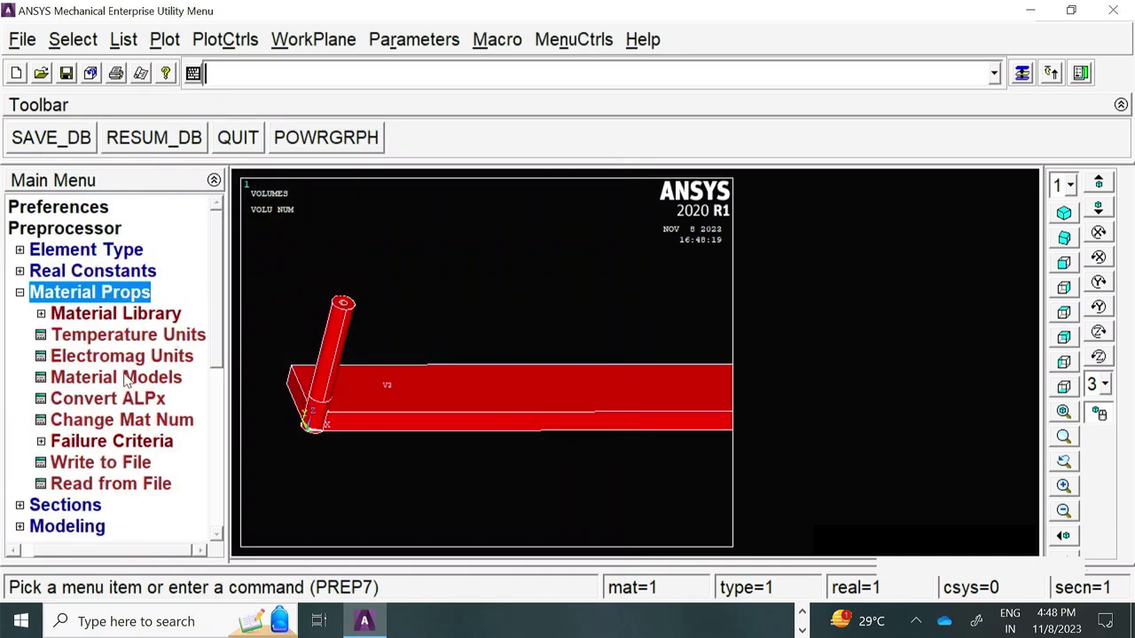
left_click(125, 377)
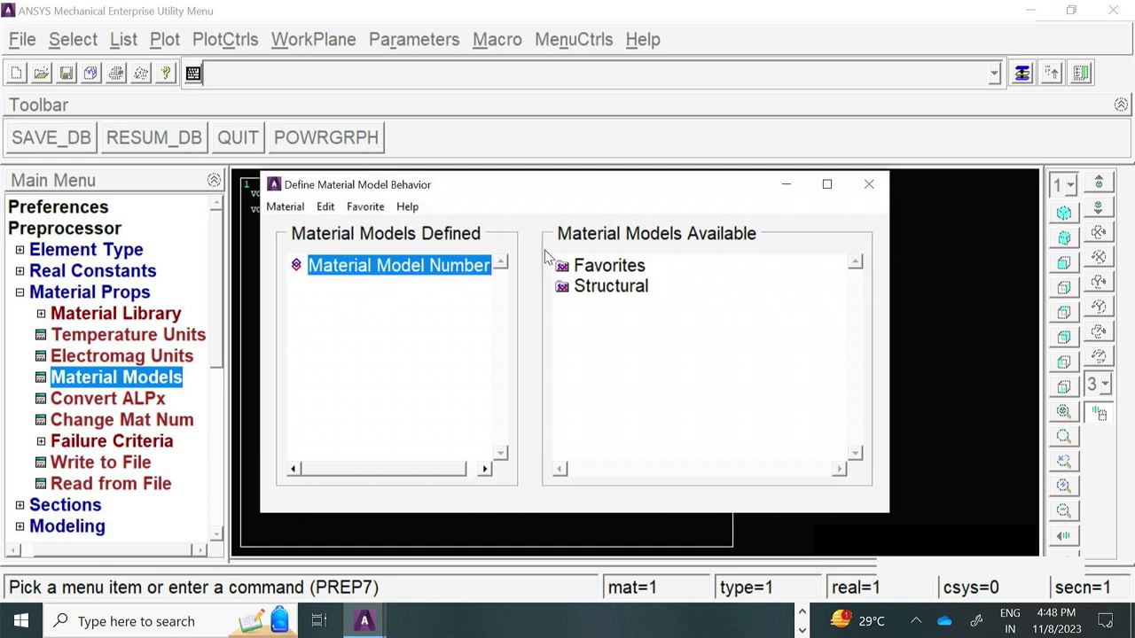
double_click(590, 286)
double_click(622, 306)
double_click(647, 326)
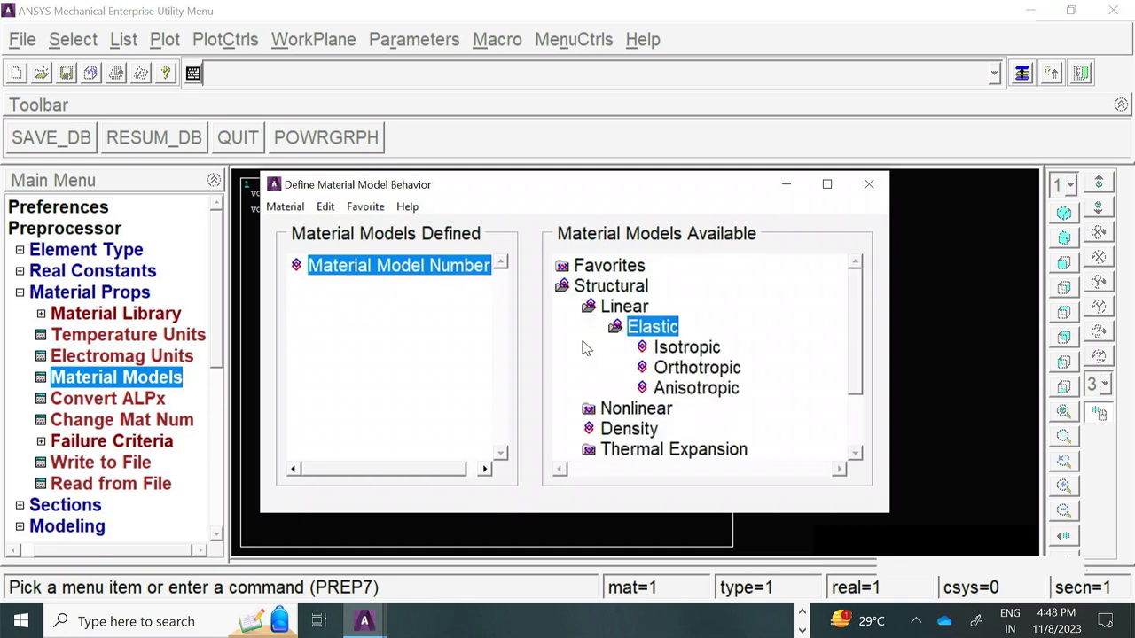
double_click(684, 346)
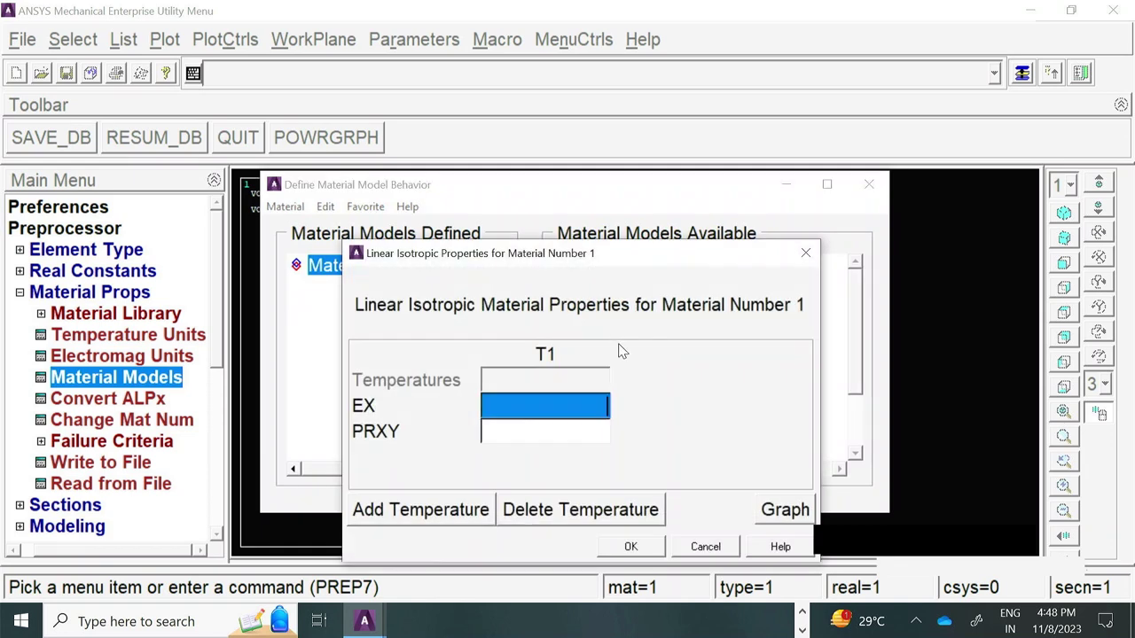
type("1000")
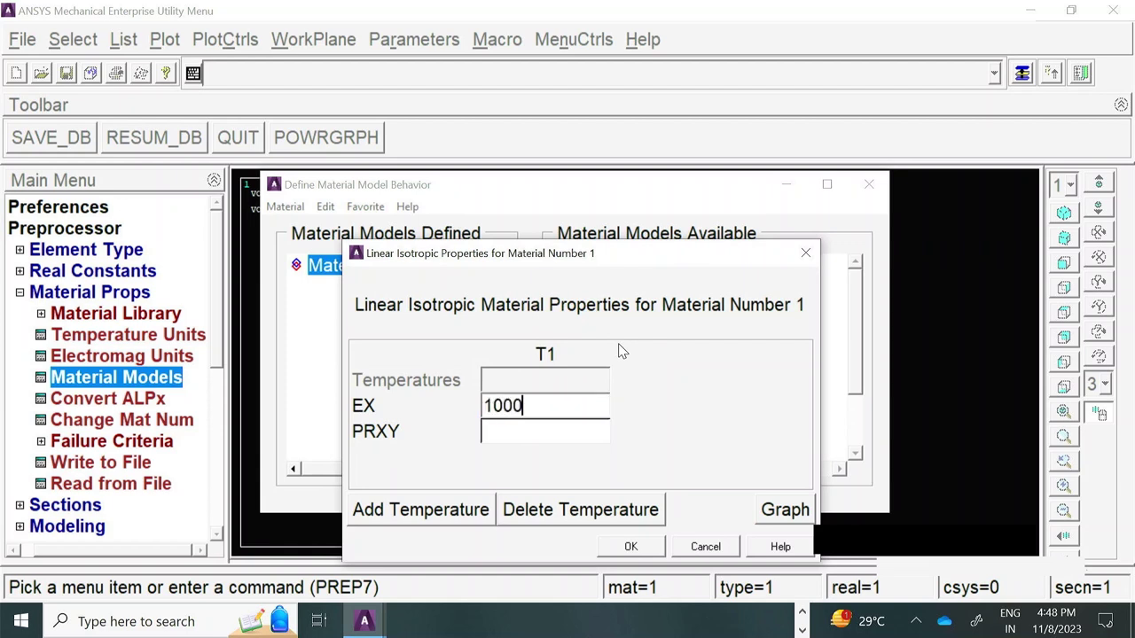
left_click(537, 437)
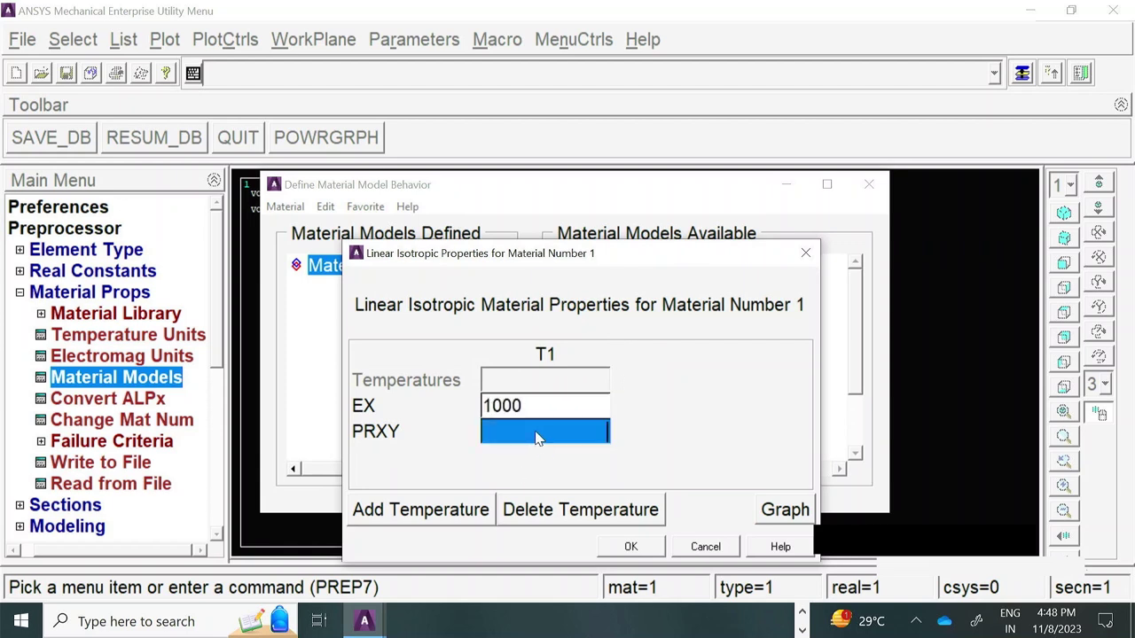
type(".3")
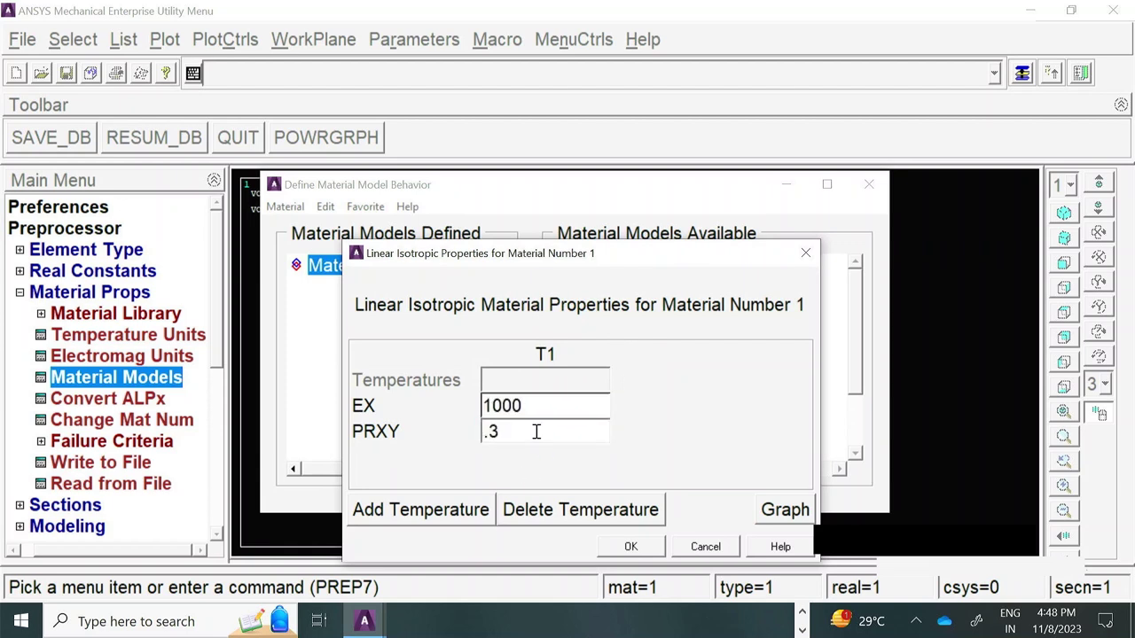
left_click(630, 546)
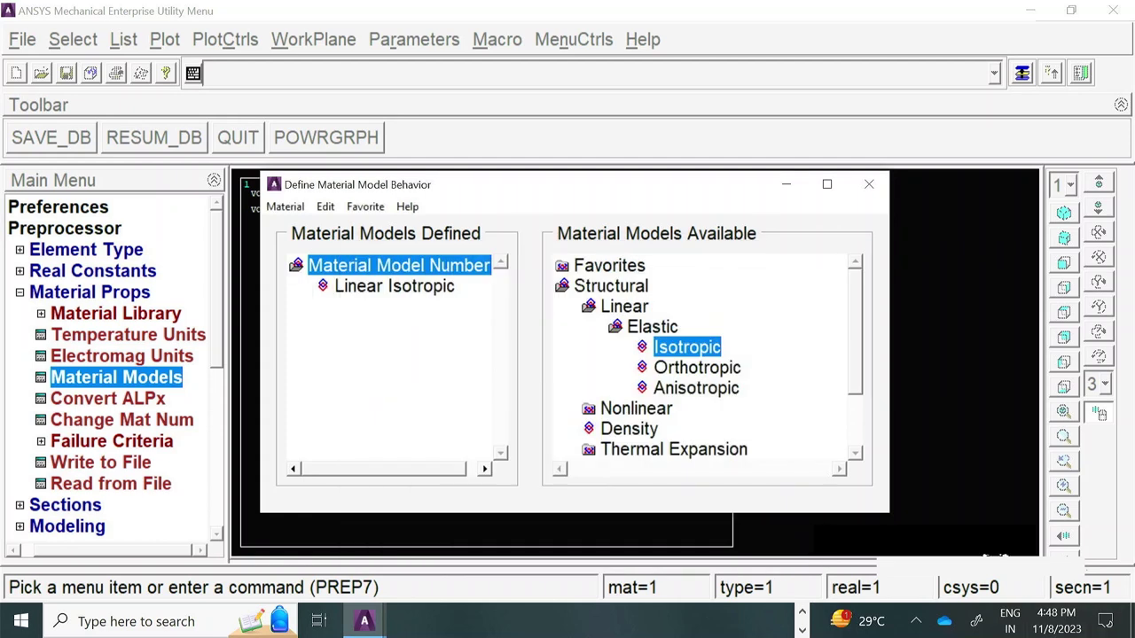
left_click(869, 184)
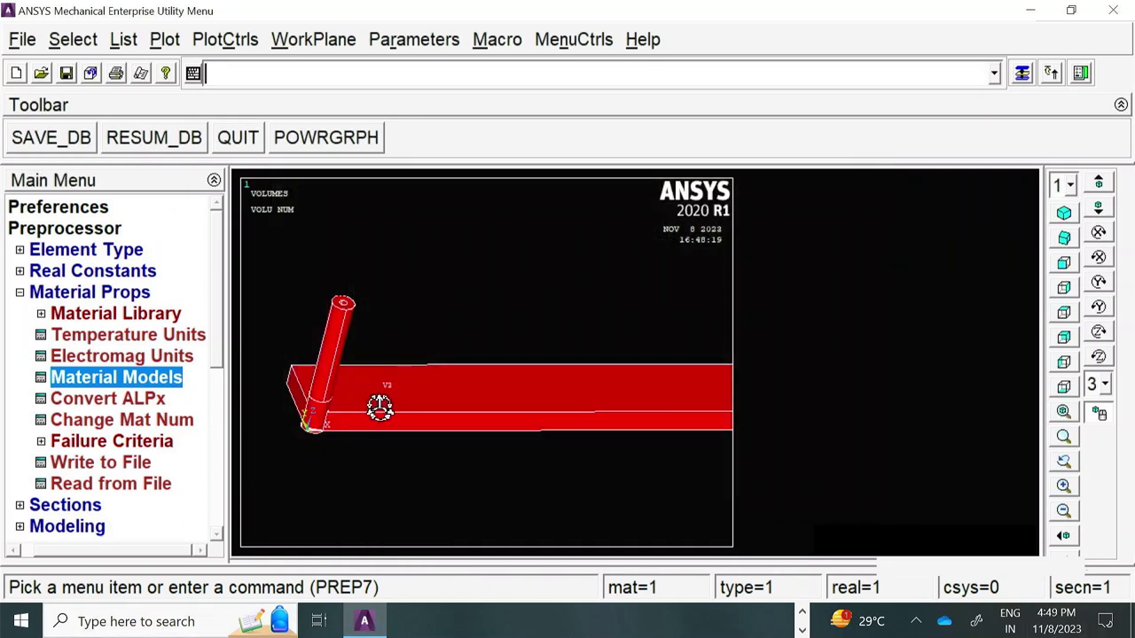
left_click(19, 293)
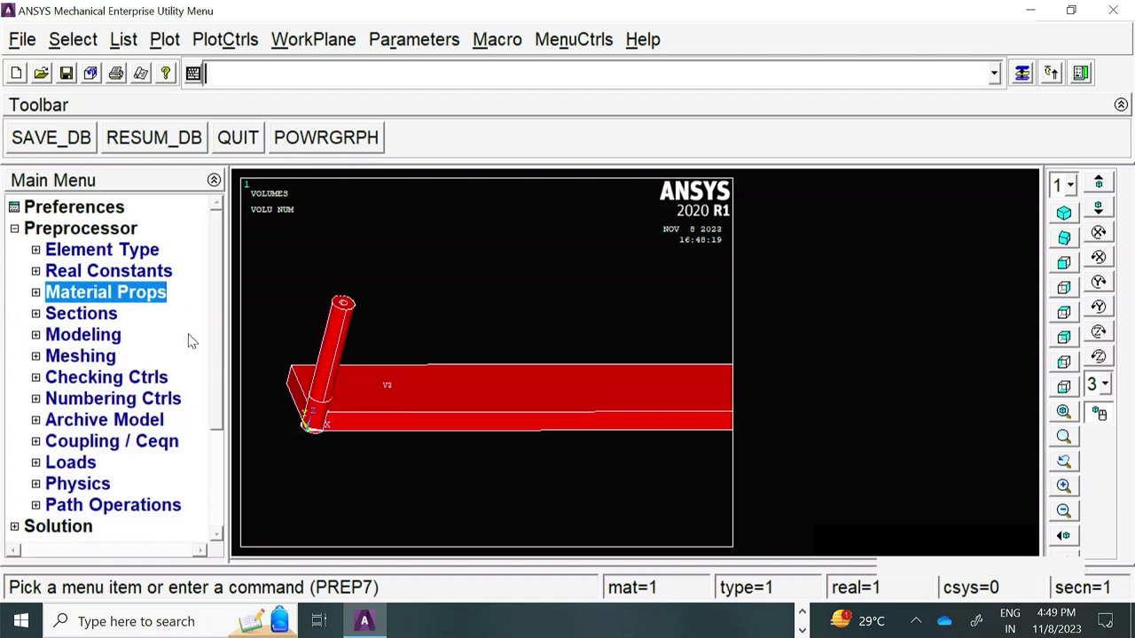
- Mesh the combined volume with free tetrahedral elements using the MeshTool, and dismiss the shape warning
left_click(89, 359)
left_click(124, 400)
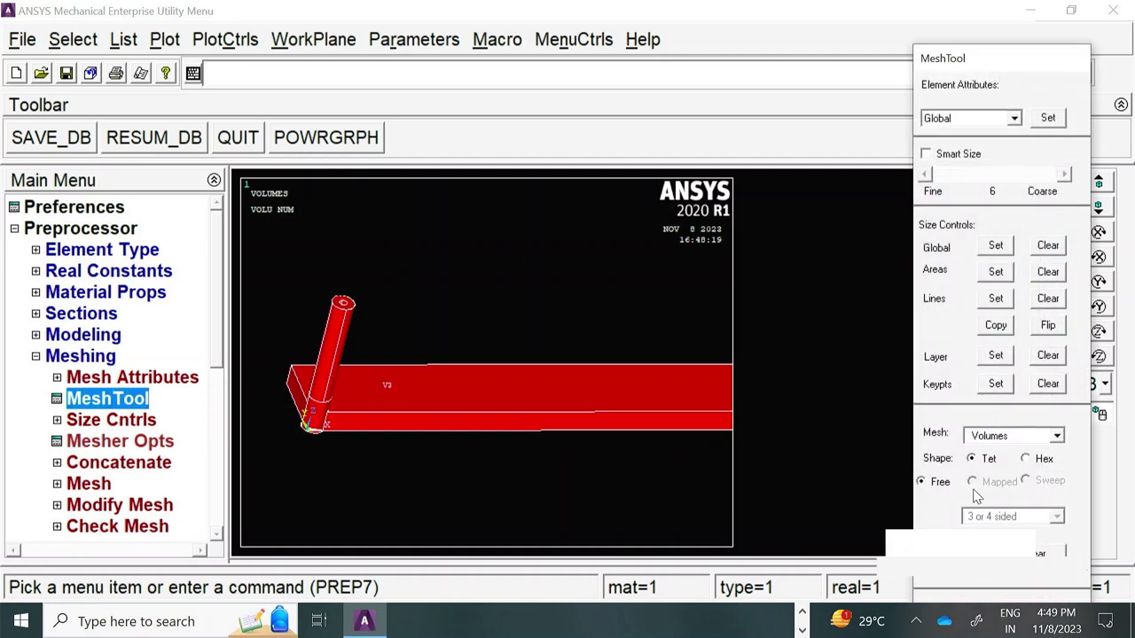
left_click(939, 551)
left_click(577, 385)
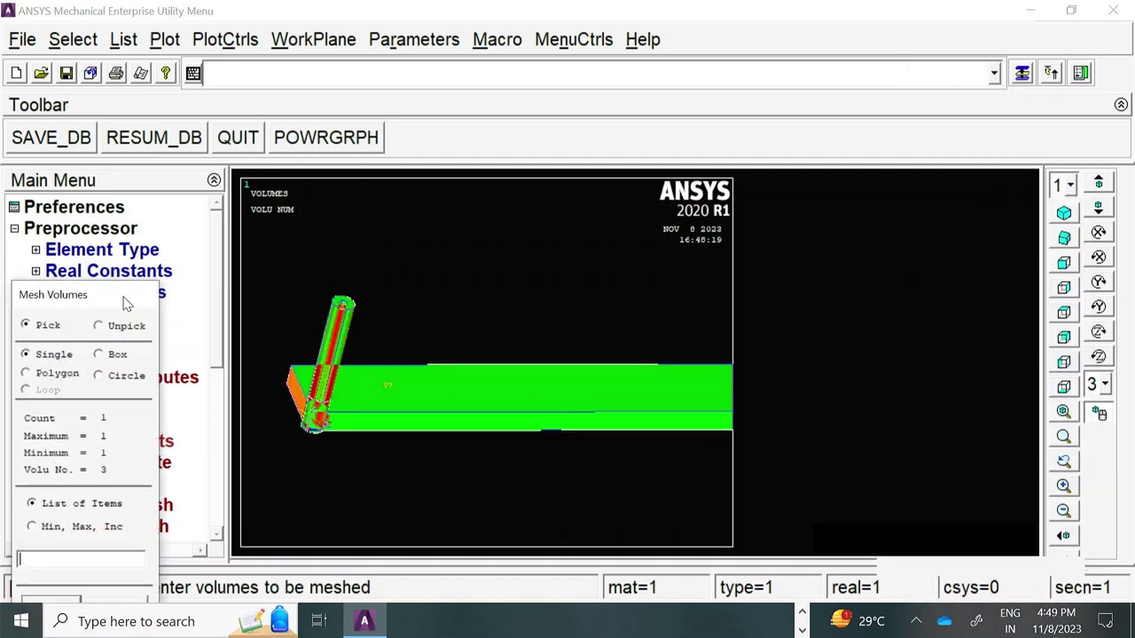
left_click(118, 408)
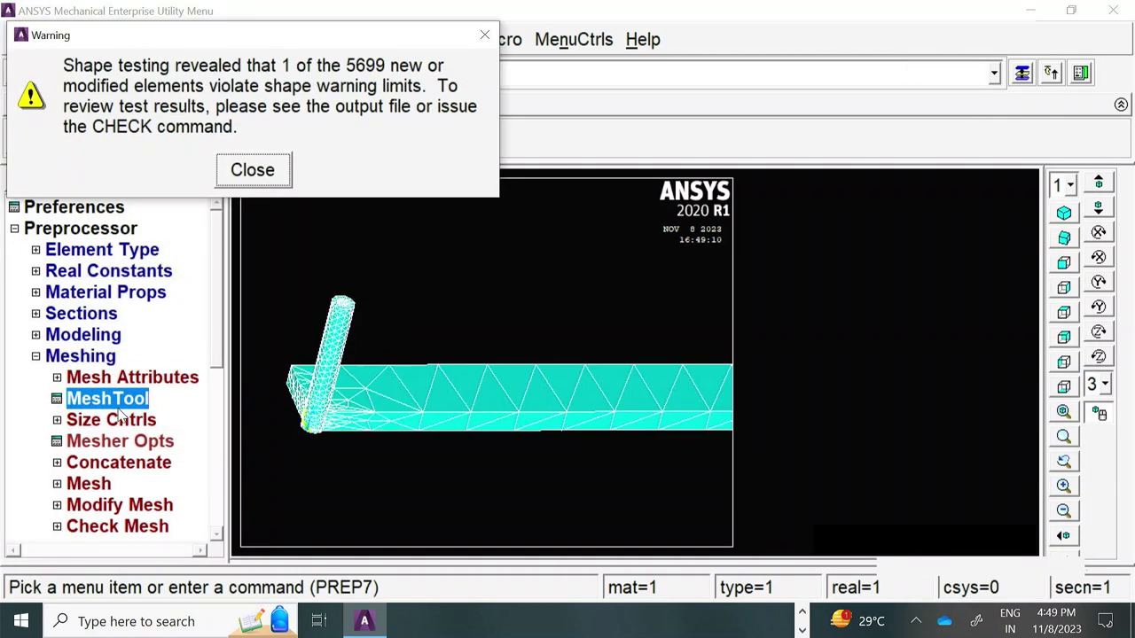
left_click(252, 171)
- Examine the element mesh closely around the sphere, the upright cylinder and the block from different angles
middle_click_drag(476, 415, 359, 321, "ctrl")
middle_click_drag(776, 422, 410, 332, "ctrl")
mouse_move(410, 332)
right_mouse_down("ctrl")
mouse_move(577, 492)
mouse_move(663, 454)
mouse_move(422, 387)
mouse_move(567, 402)
mouse_move(446, 332)
mouse_move(562, 435)
mouse_move(476, 324)
mouse_move(469, 372)
right_mouse_up("ctrl")
middle_click_drag(460, 389, 552, 406, "ctrl")
right_click_drag(551, 407, 564, 350, "ctrl")
scroll(553, 328, "up", 4)
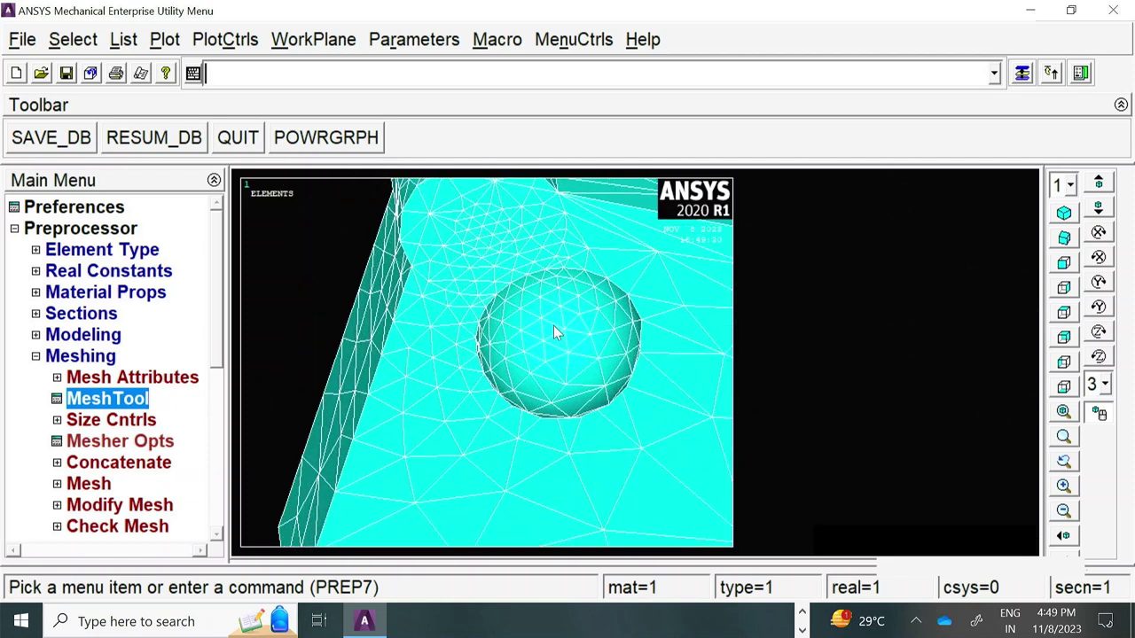
scroll(554, 328, "down", 2)
scroll(552, 328, "down", 4)
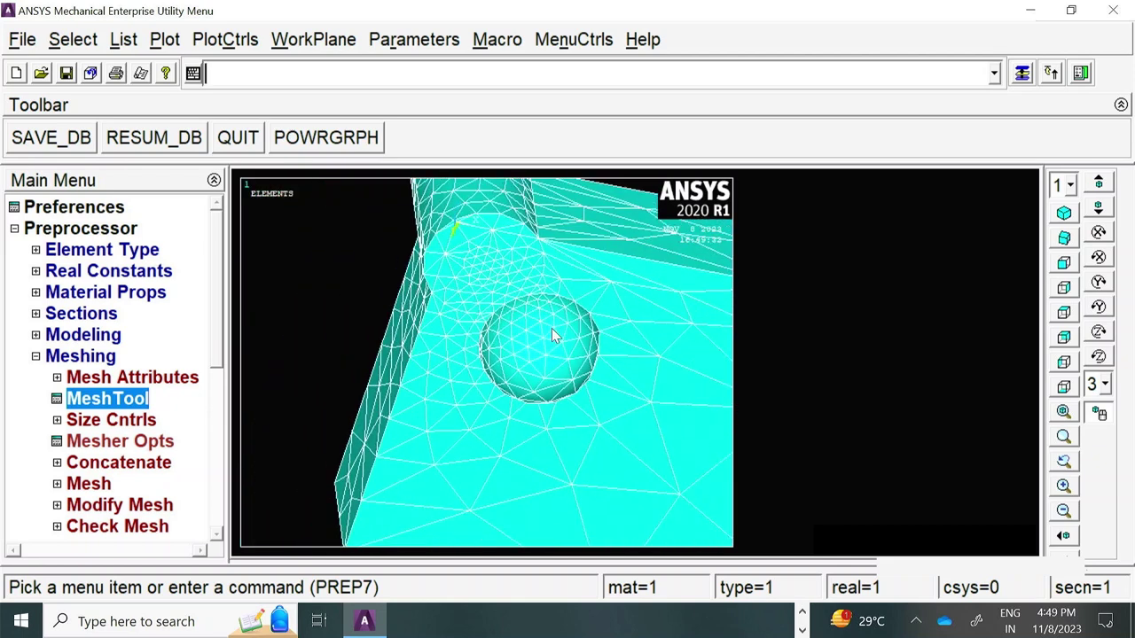
right_click_drag(567, 324, 511, 397, "ctrl")
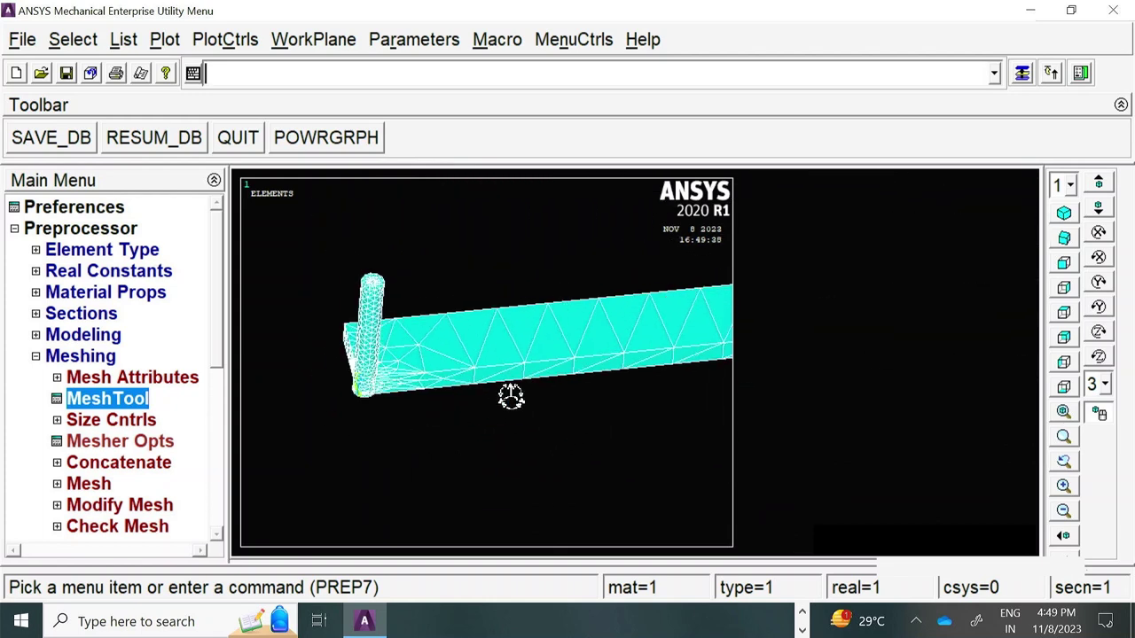
right_click_drag(551, 435, 464, 426, "ctrl")
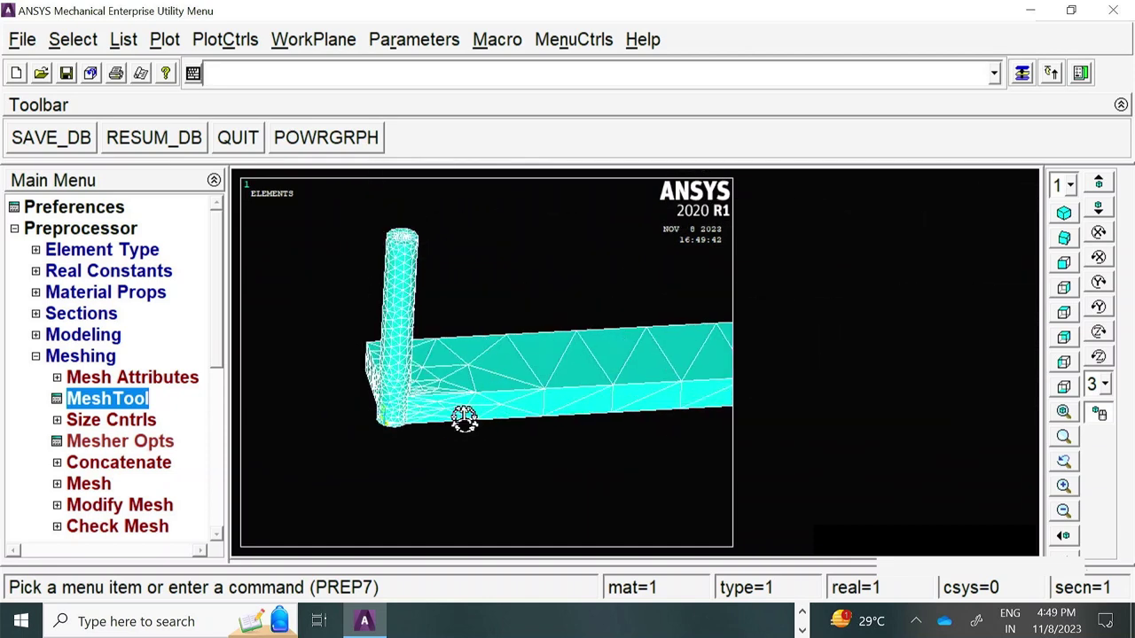
right_click_drag(446, 398, 449, 362, "ctrl")
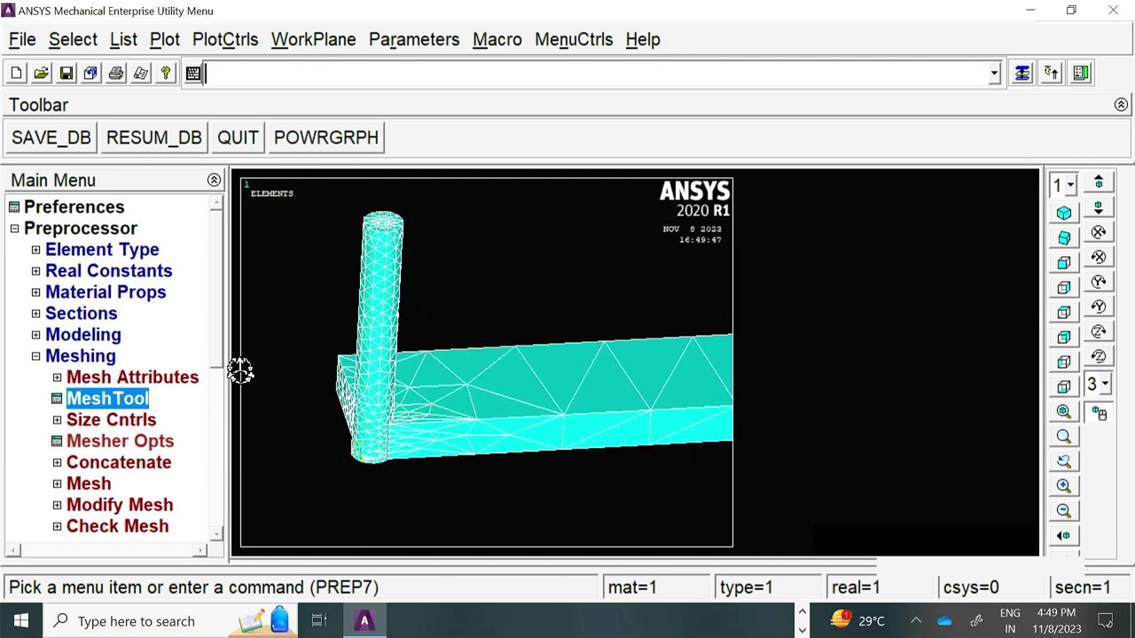
- Constrain all DOF on one long face of the block with a constant displacement value of 0
left_click(36, 356)
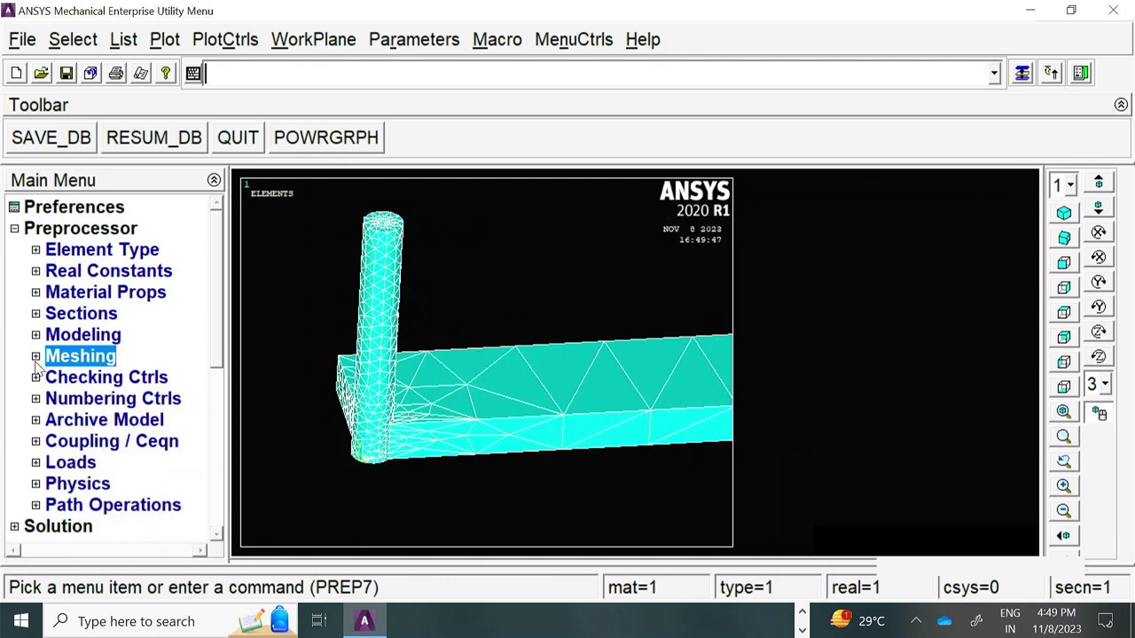
scroll(210, 325, "down", 2)
left_click(69, 333)
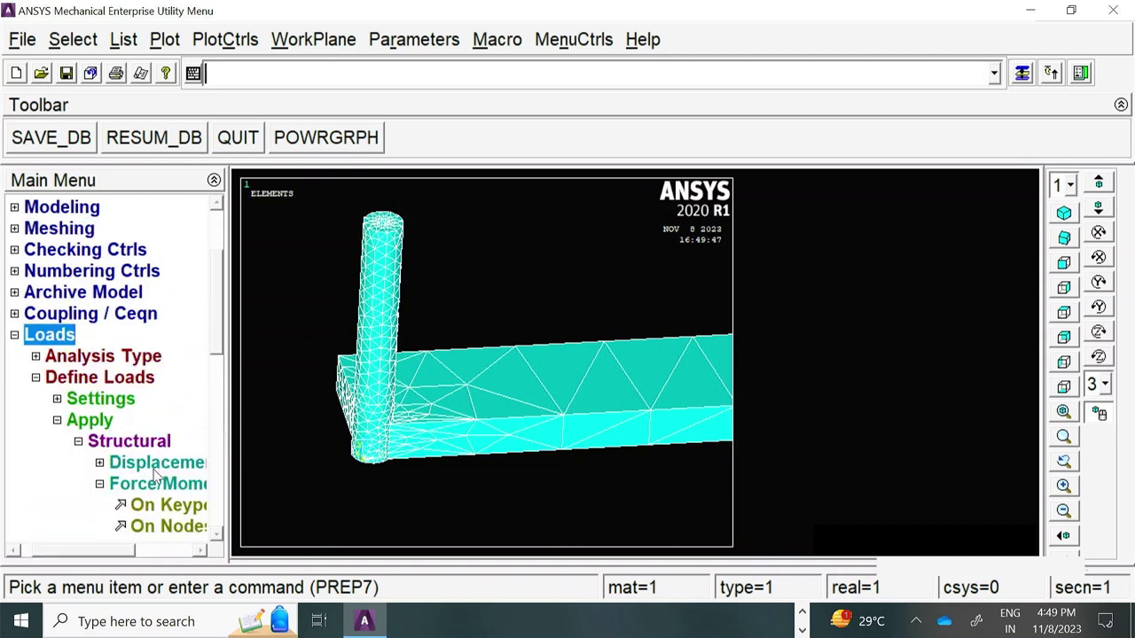
left_click(159, 468)
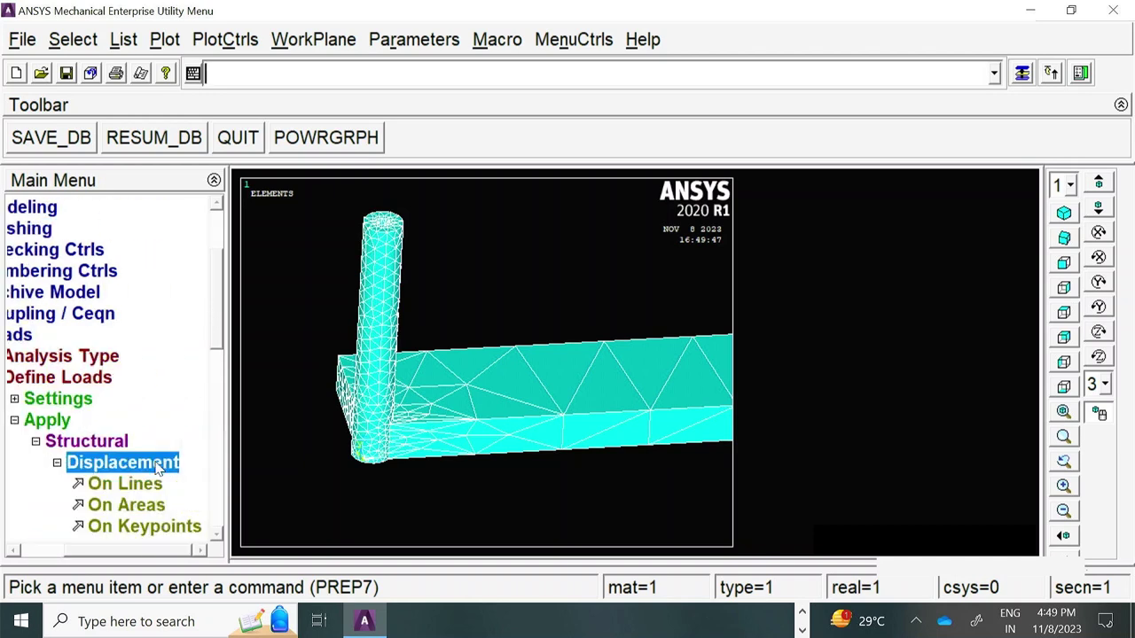
left_click(133, 506)
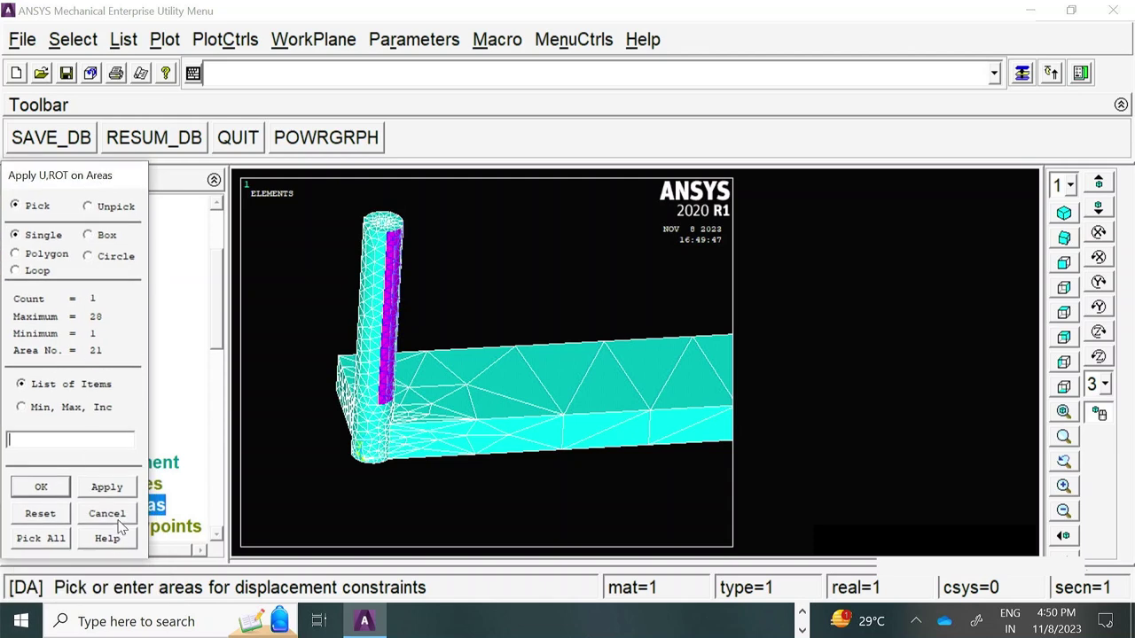
left_click(108, 516)
right_click_drag(462, 276, 560, 376, "ctrl")
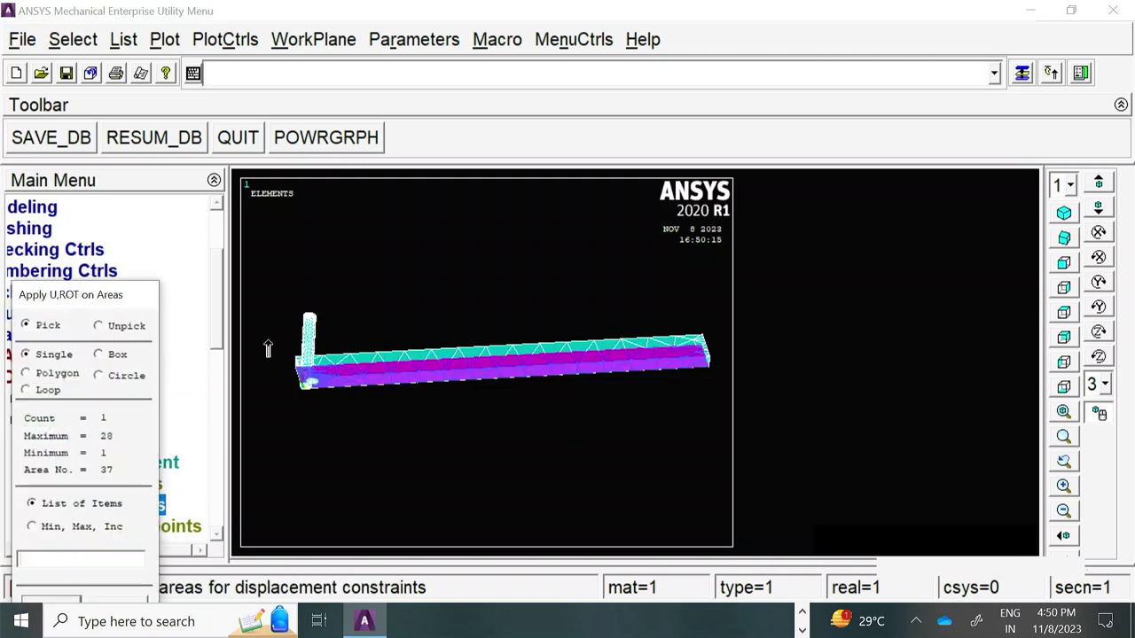
left_click(142, 461)
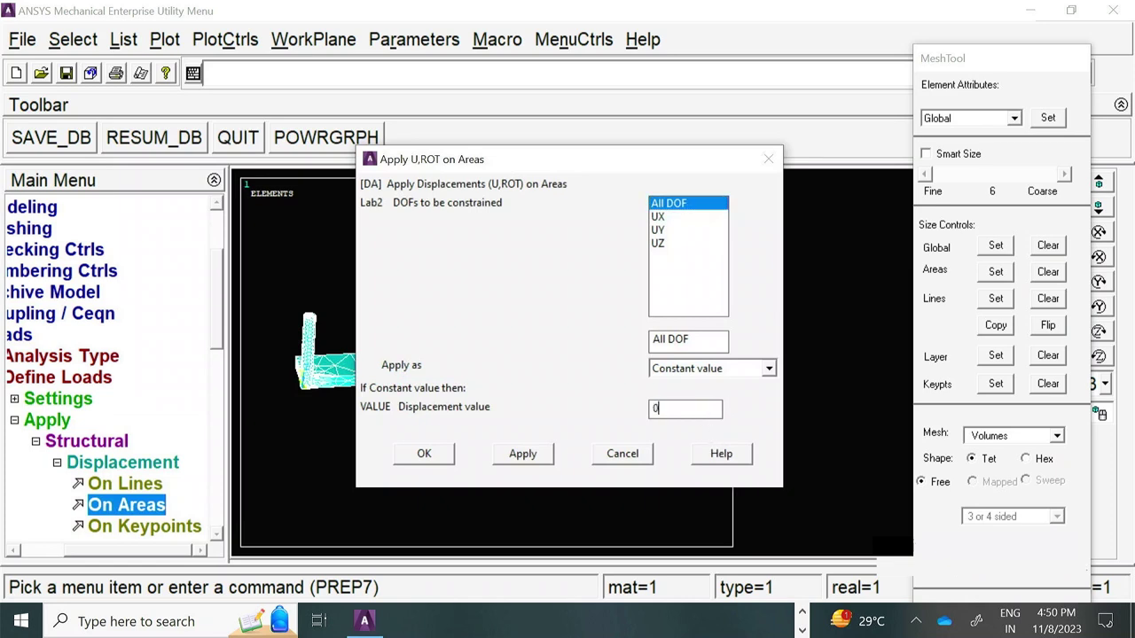
left_click(439, 464)
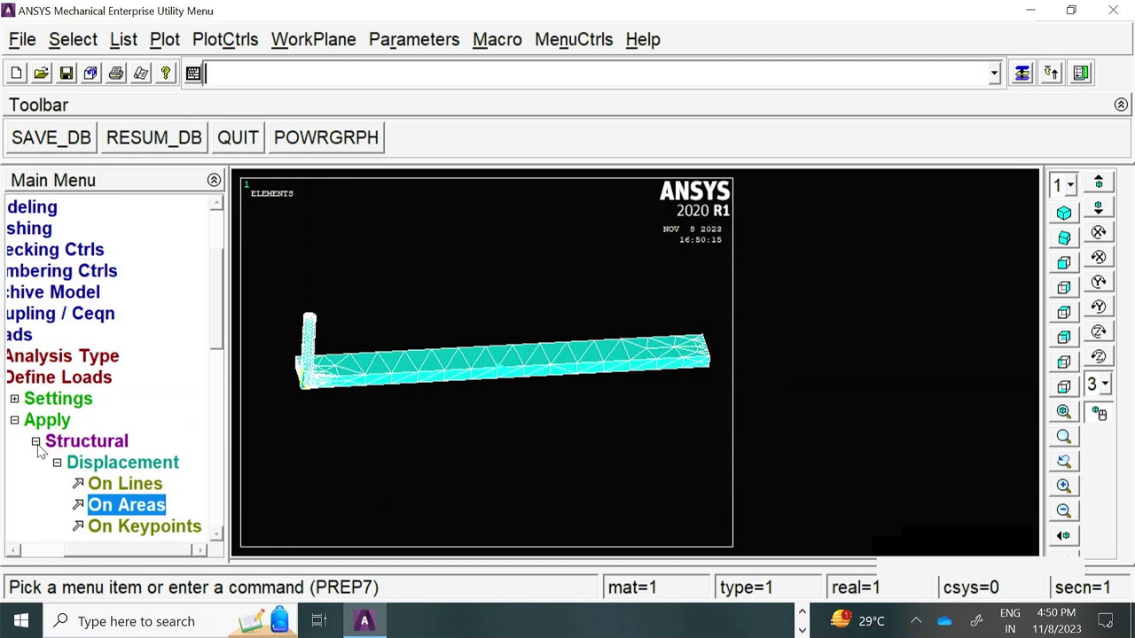
- Apply a constant-value pressure load to the ring-shaped top face of the upright cylinder
left_click(36, 443)
left_click_drag(217, 309, 224, 380)
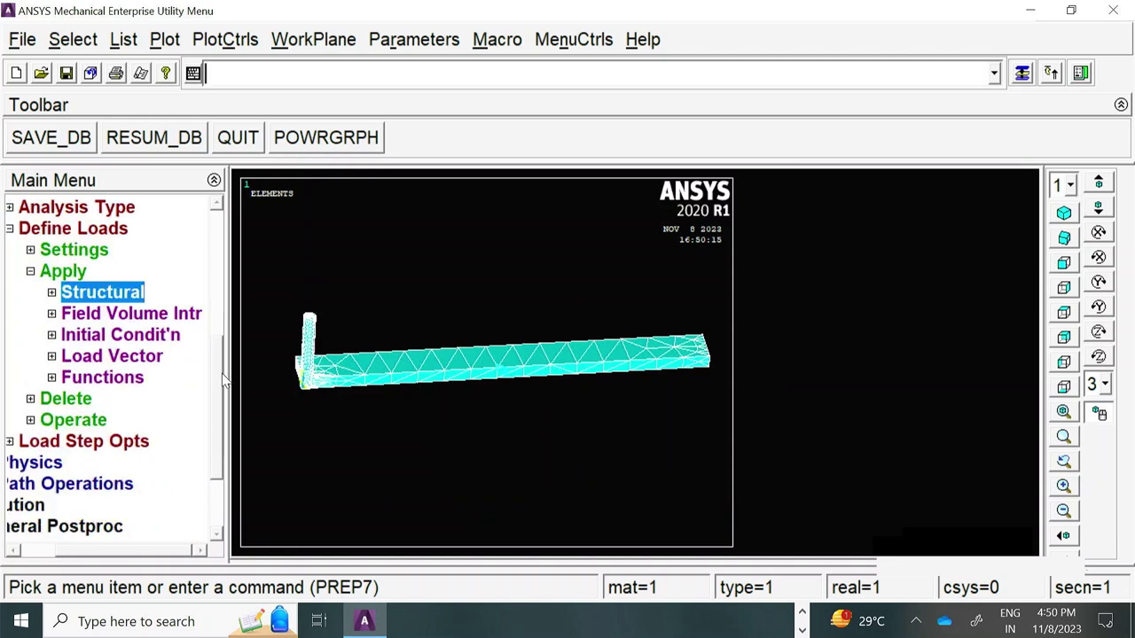
left_click(52, 294)
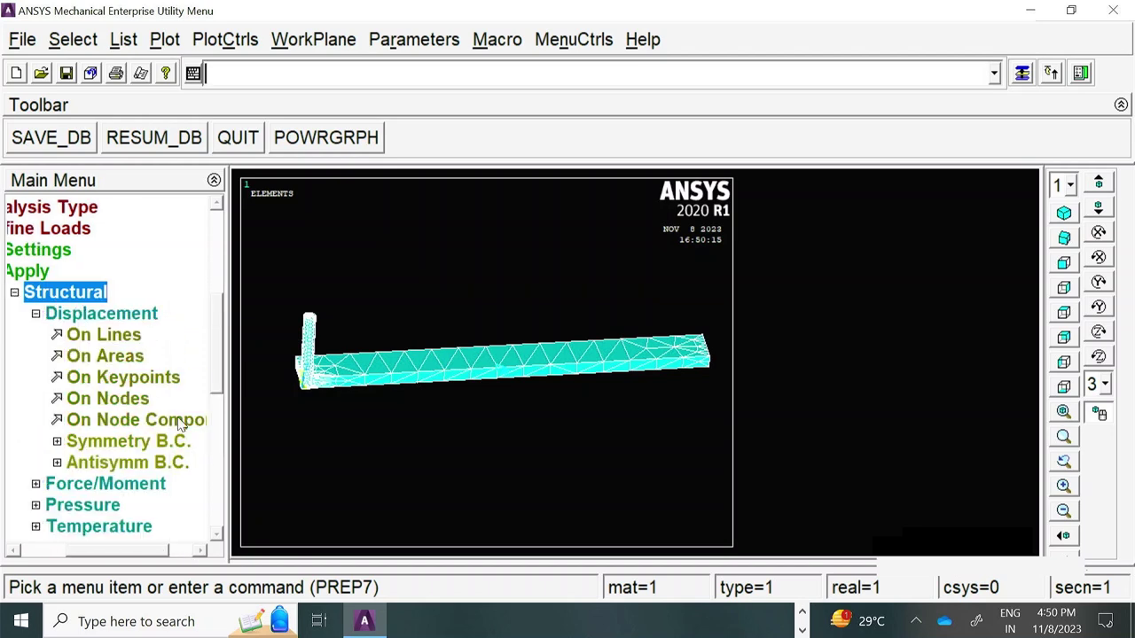
left_click(103, 508)
scroll(297, 337, "up", 4)
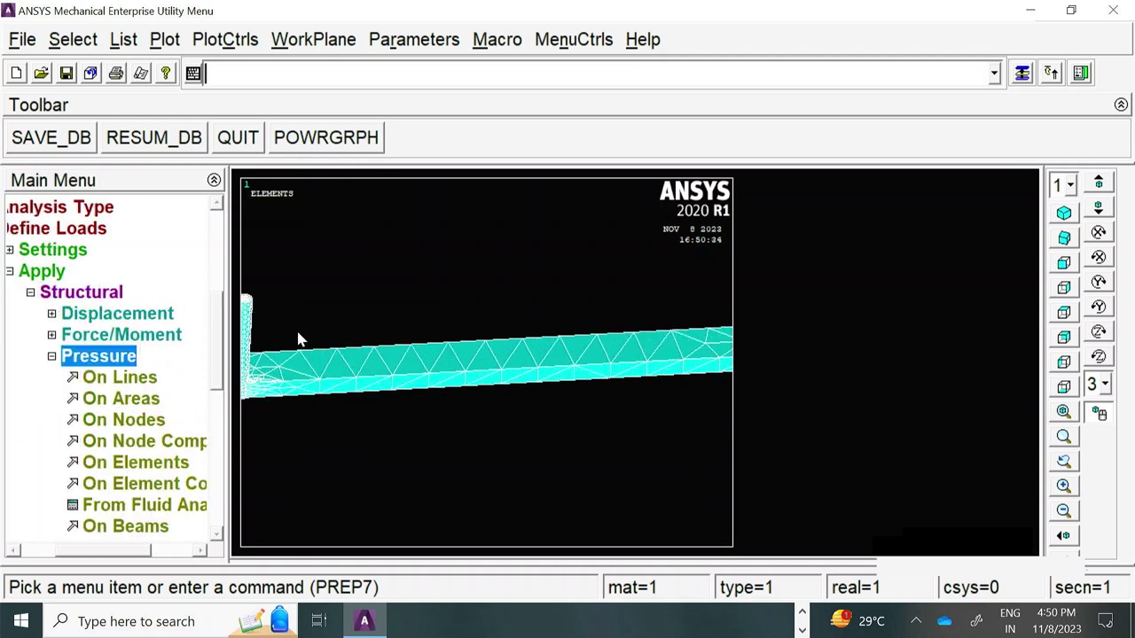
scroll(413, 345, "up", 3)
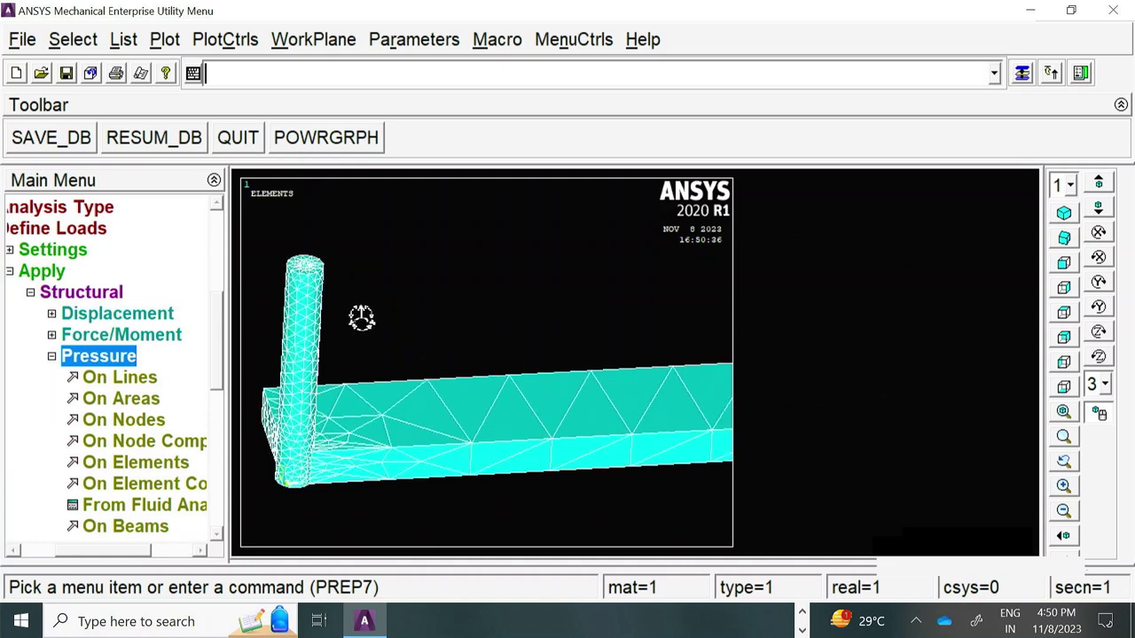
left_click(104, 401)
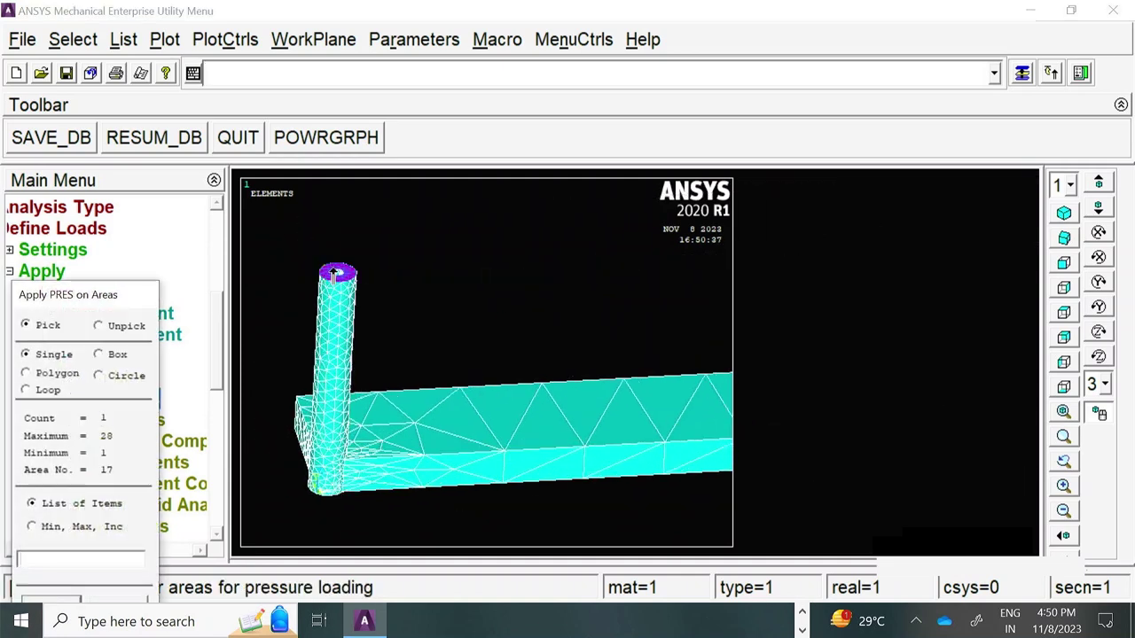
left_click_drag(88, 302, 155, 71)
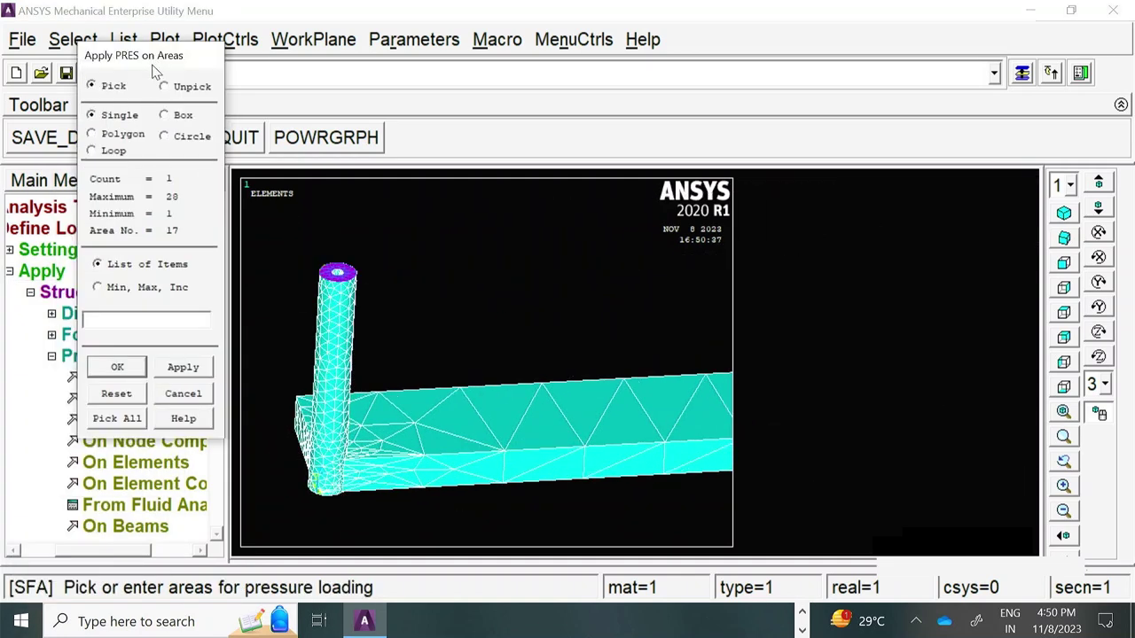
left_click(118, 367)
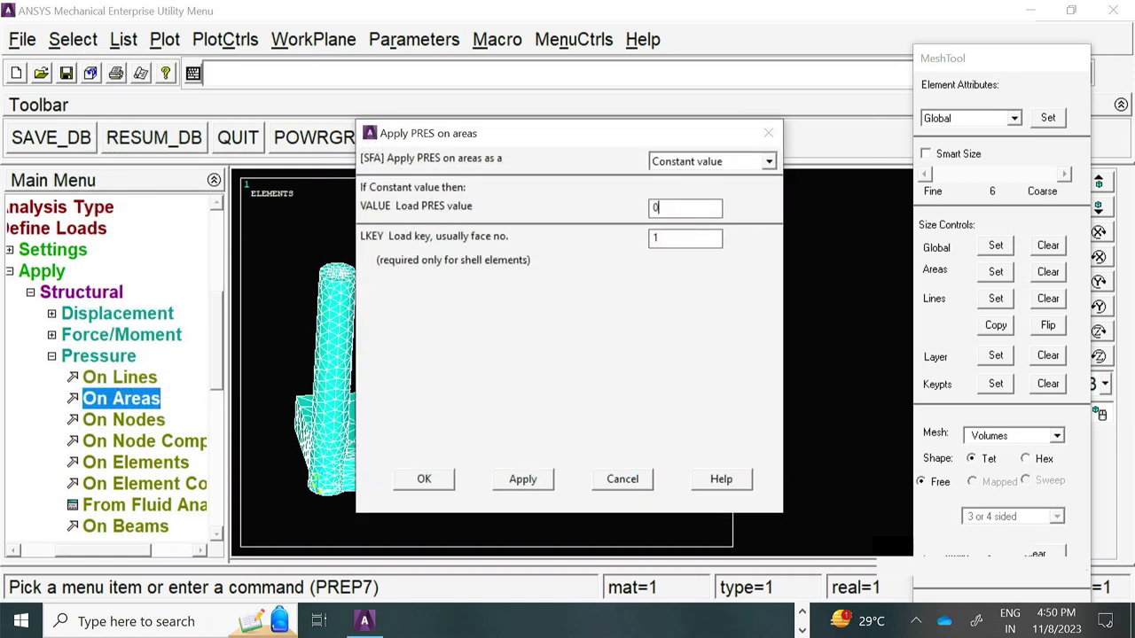
left_click(425, 478)
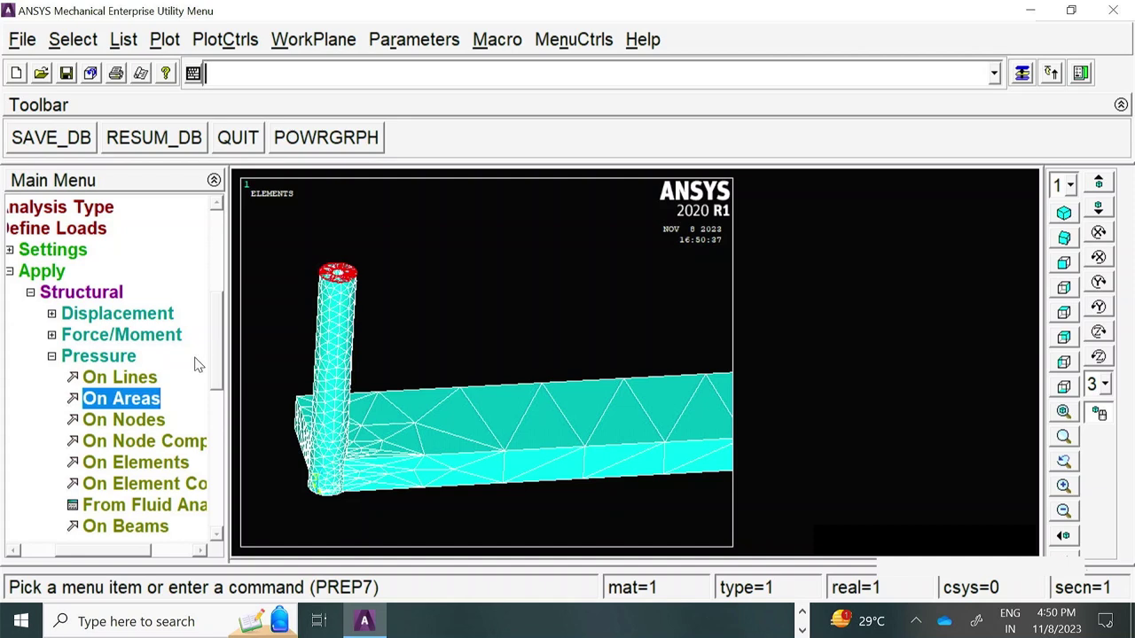
- Set up a new analysis of type Static for the solution
scroll(197, 364, "down", 7)
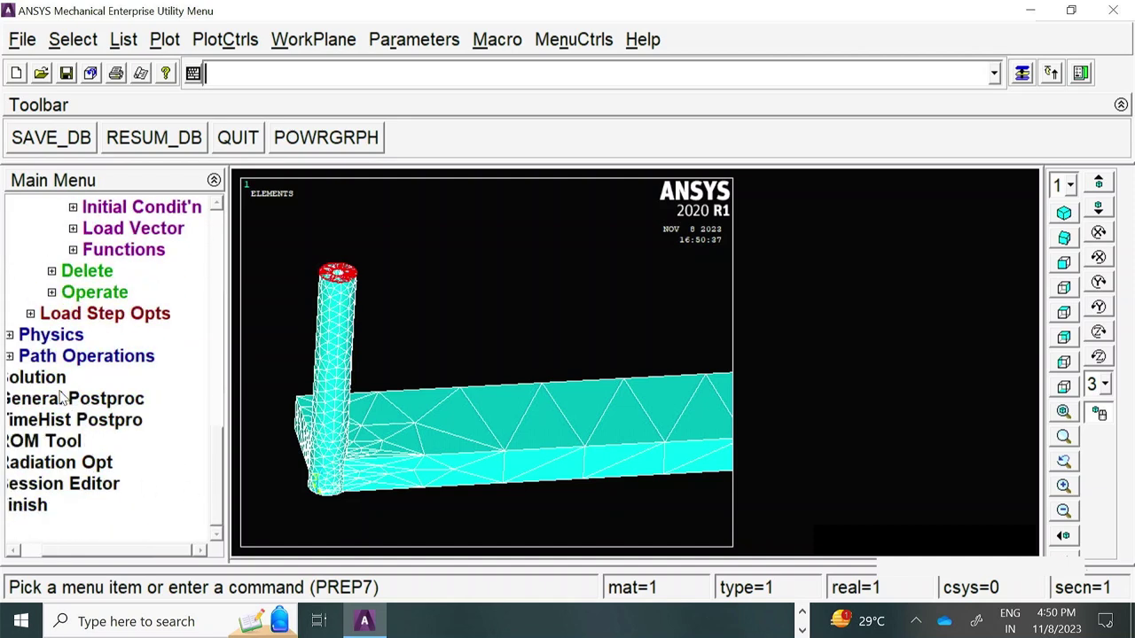
left_click(40, 378)
left_click(129, 268)
left_click(133, 295)
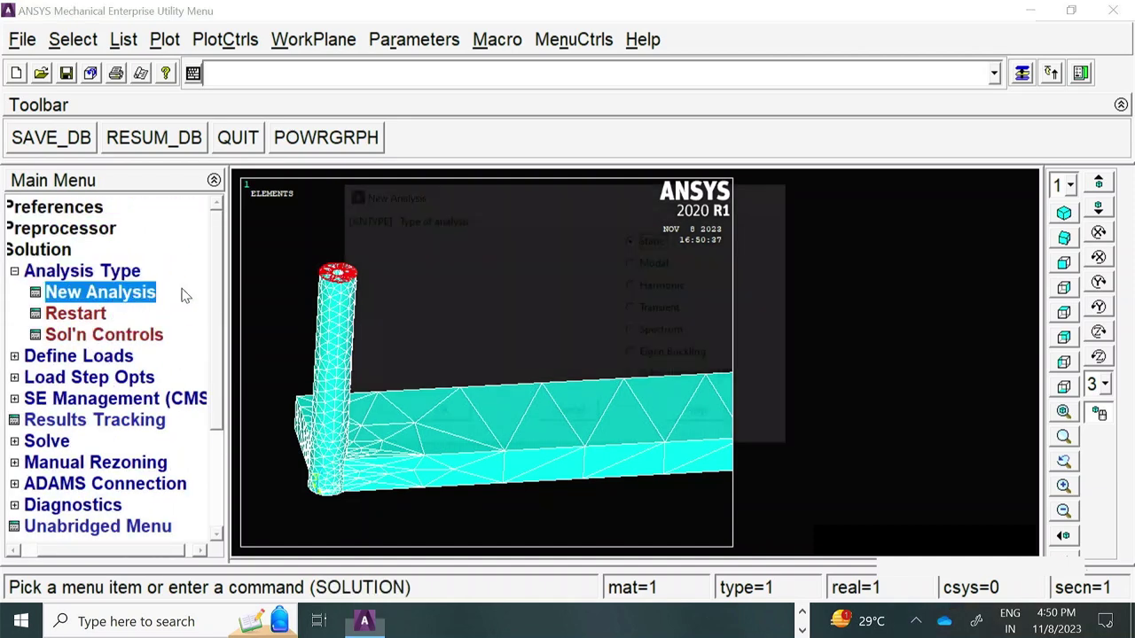
left_click(441, 419)
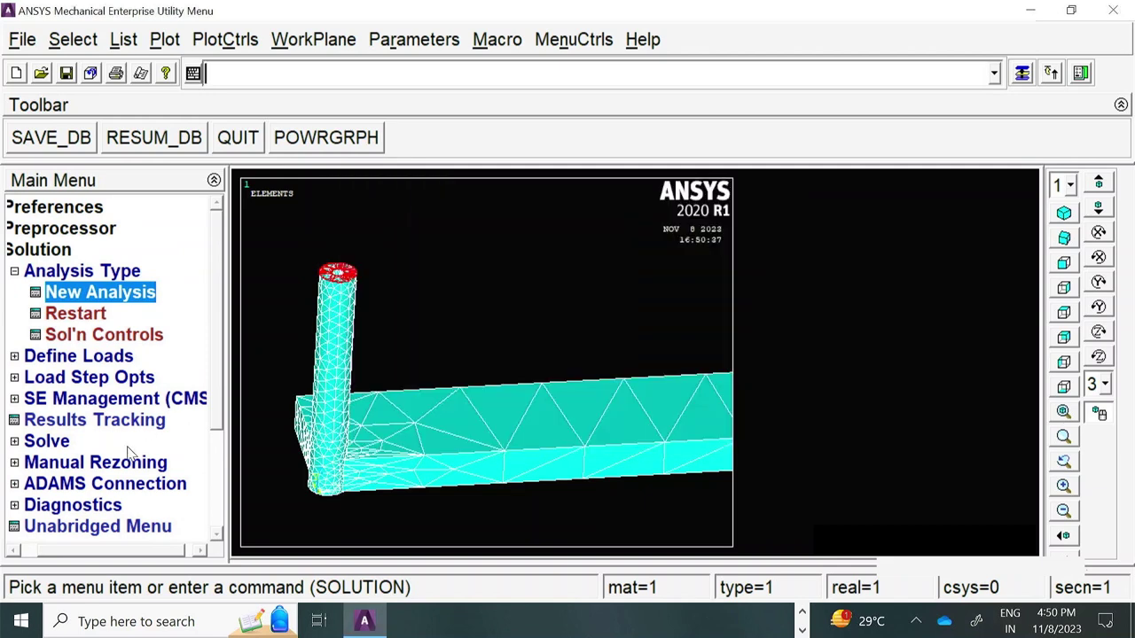
- Solve the current load step, and close the completion note and the status listing
left_click(49, 442)
left_click(100, 401)
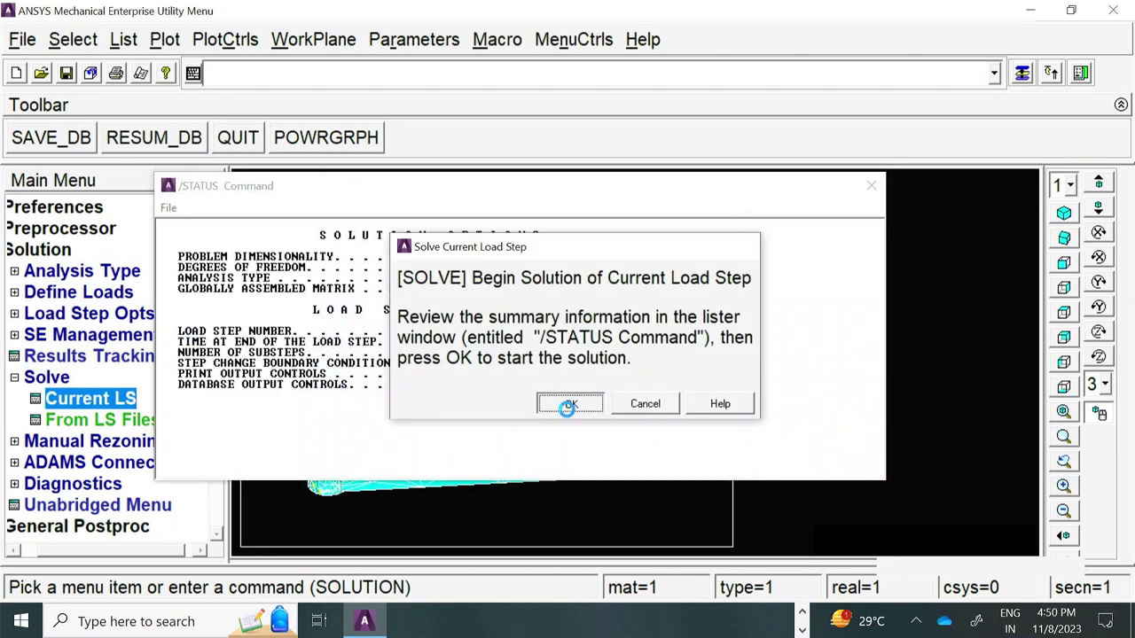
left_click(569, 404)
left_click(217, 129)
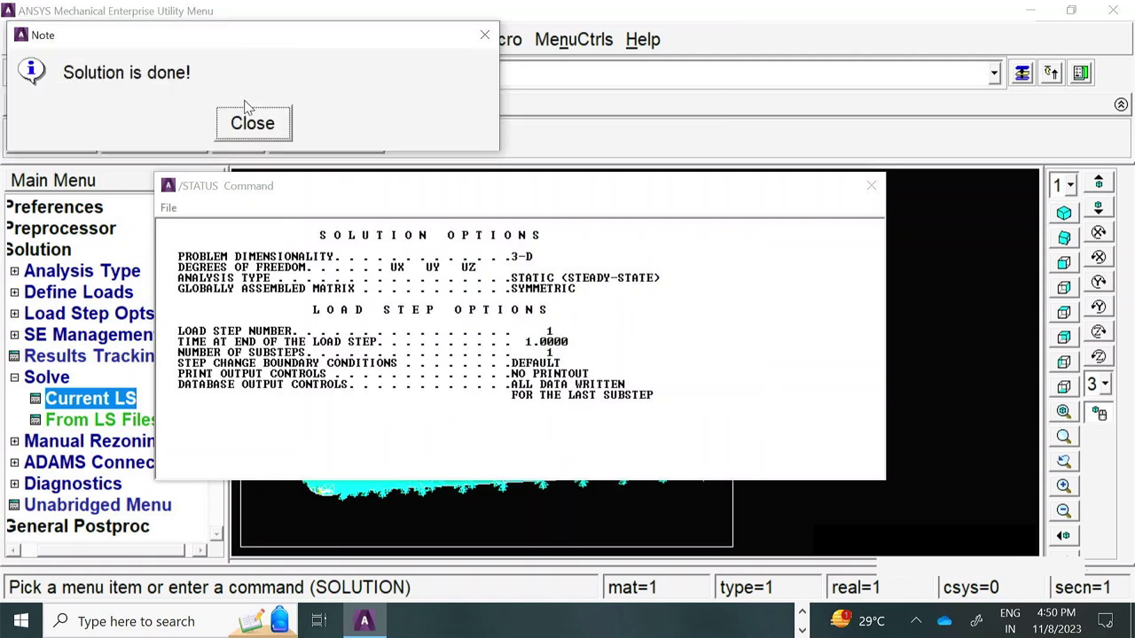
left_click(251, 122)
left_click(869, 187)
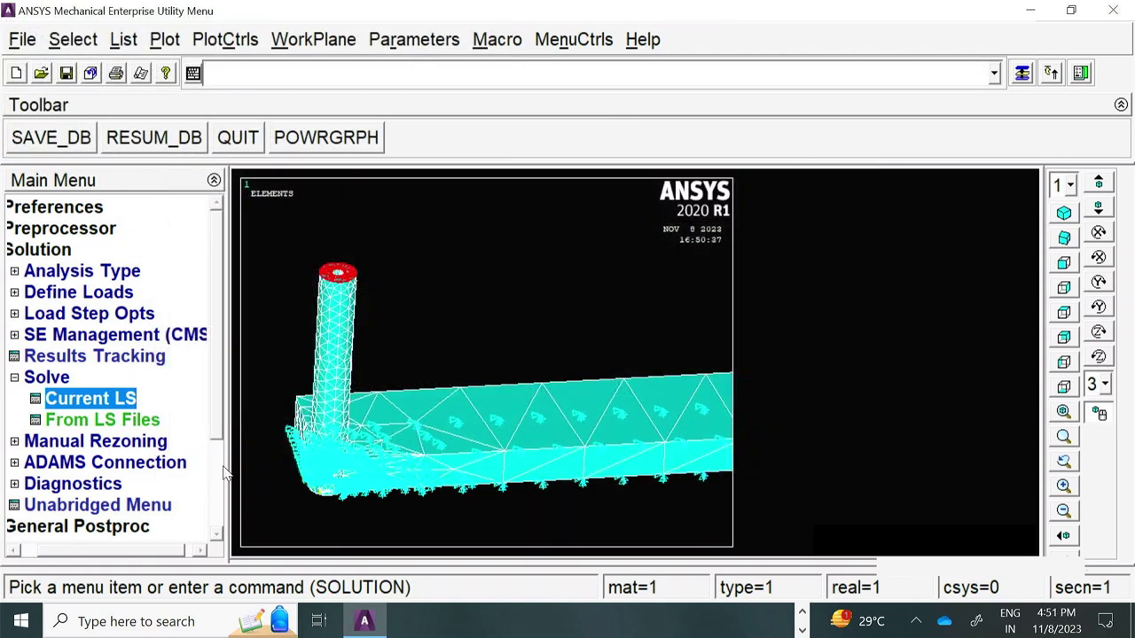
- Plot the deformed shape of the solved model using the Def shape only option
scroll(216, 368, "down", 3)
left_click(106, 308)
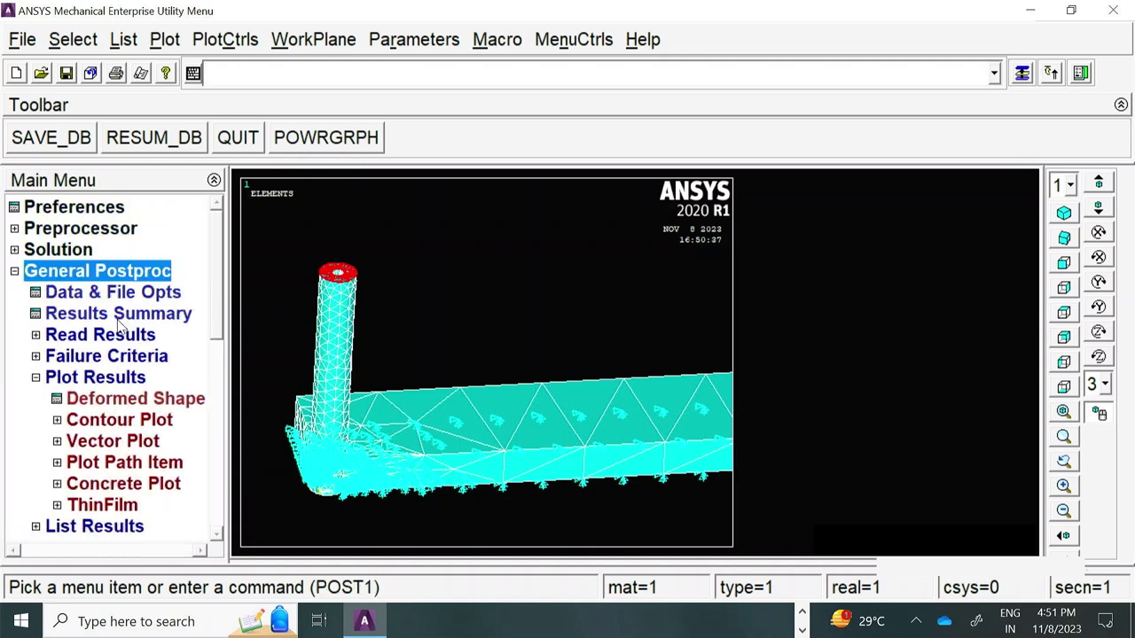
left_click(138, 399)
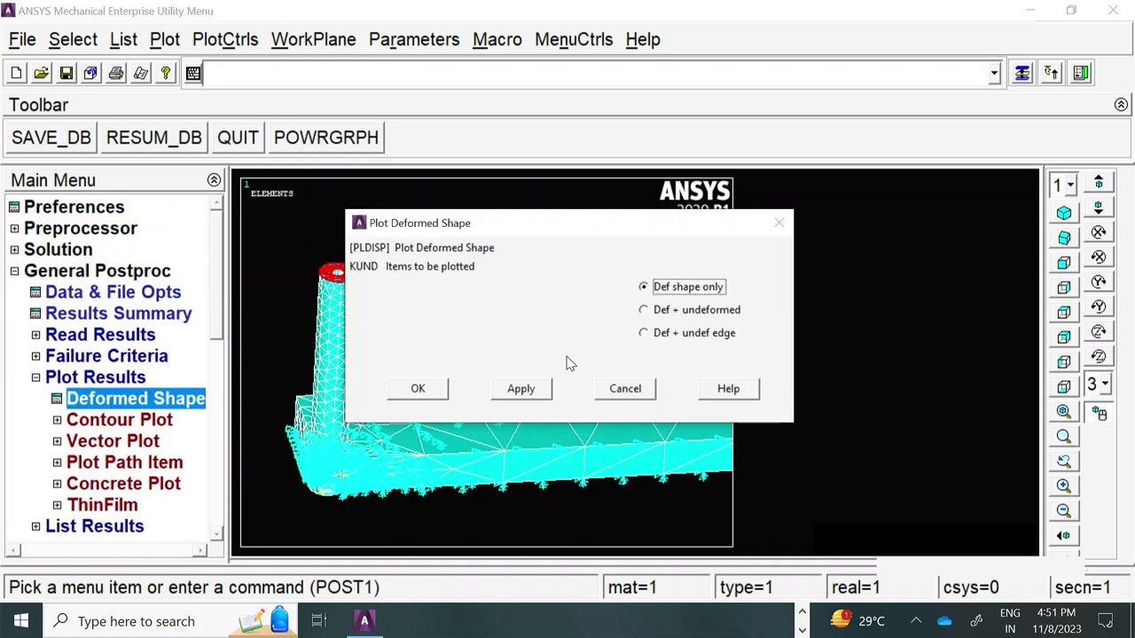
left_click(401, 390)
right_click_drag(483, 417, 470, 337, "ctrl")
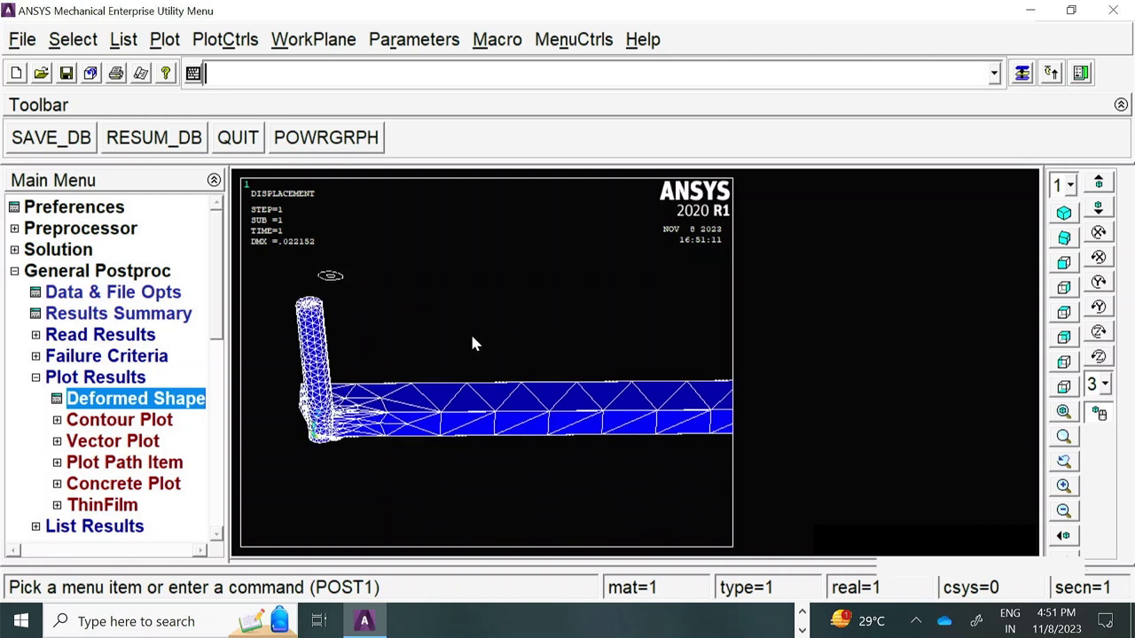
- Plot the nodal displacement vector sum as a contour in the Results Viewer
left_click_drag(217, 302, 222, 383)
left_click(142, 420)
left_click(271, 156)
left_click(252, 220)
left_click(277, 321)
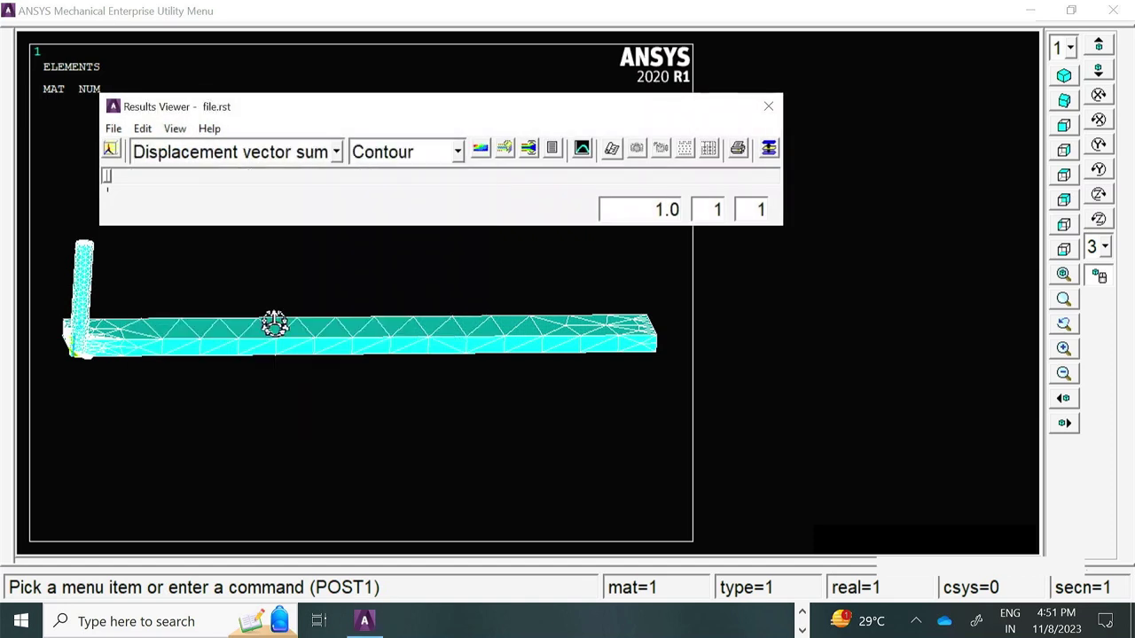
left_click(480, 149)
left_click_drag(393, 107, 755, 92)
middle_click_drag(221, 231, 147, 331, "ctrl")
right_click_drag(147, 331, 550, 328, "ctrl")
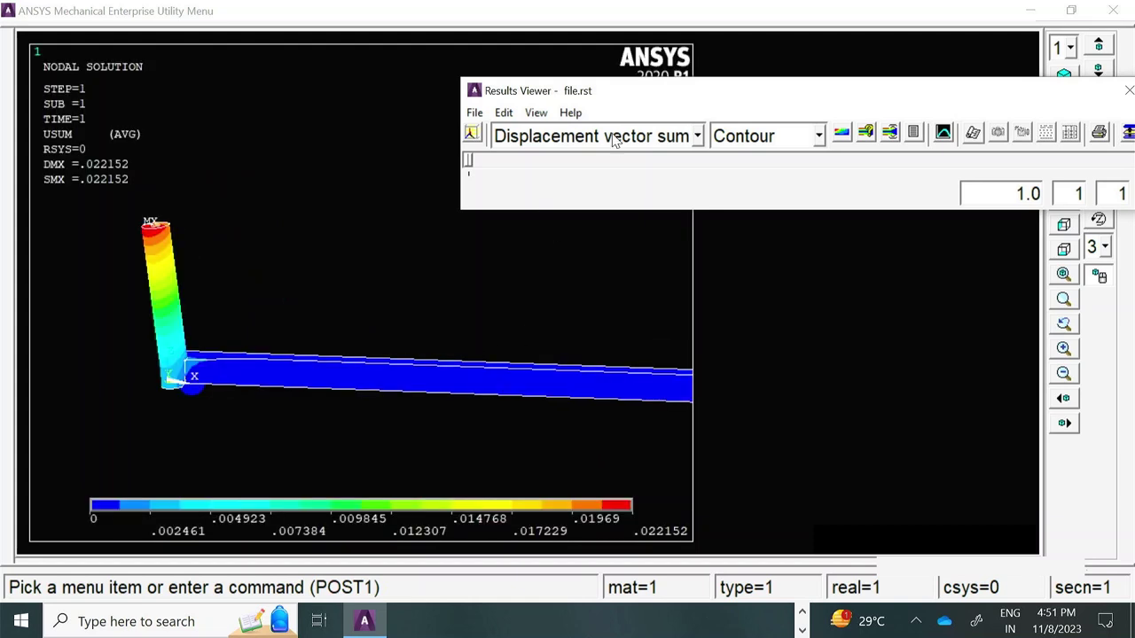
- Plot the nodal von Mises stress as a contour, and close the Results Viewer
left_click(615, 139)
left_click(564, 325)
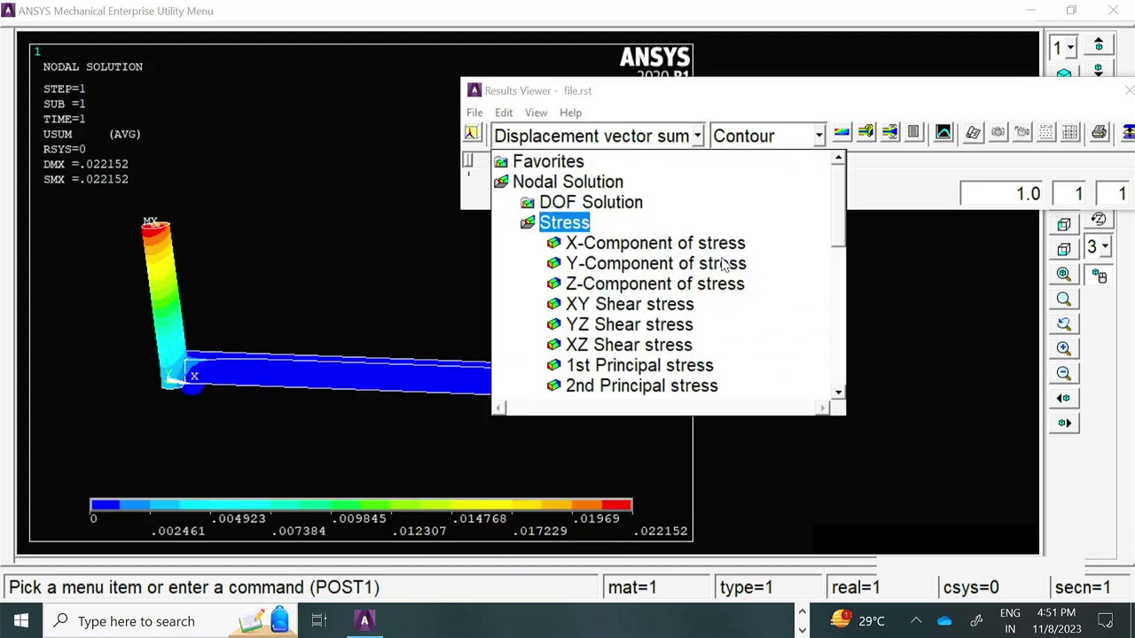
left_click_drag(838, 211, 833, 259)
left_click(645, 345)
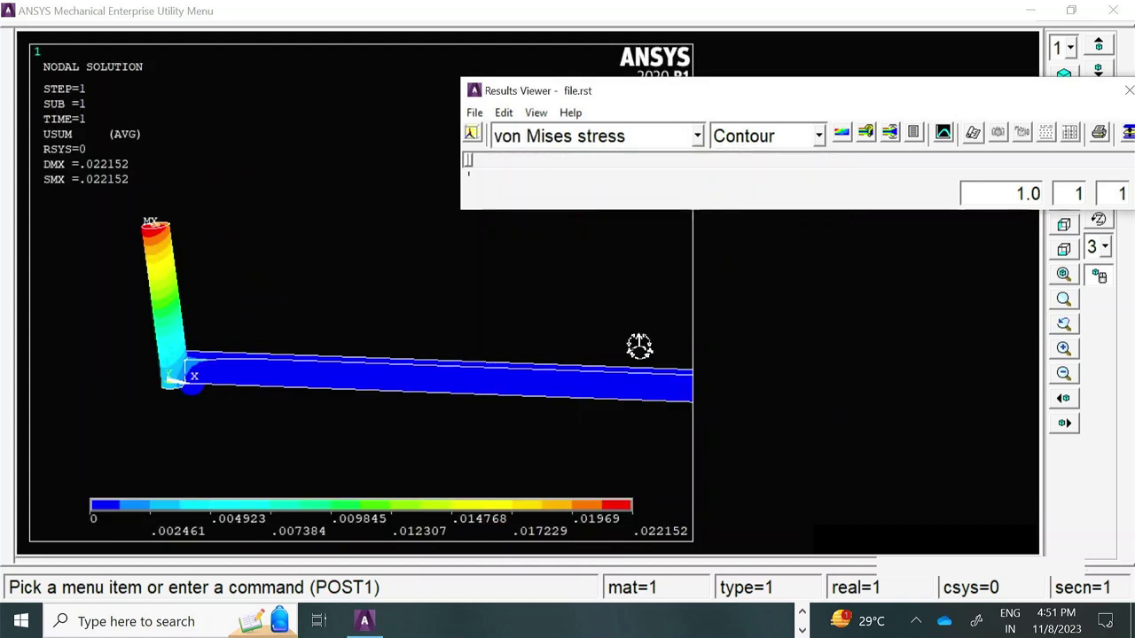
right_click_drag(277, 347, 444, 298, "ctrl")
left_click_drag(671, 92, 418, 118)
left_click(880, 123)
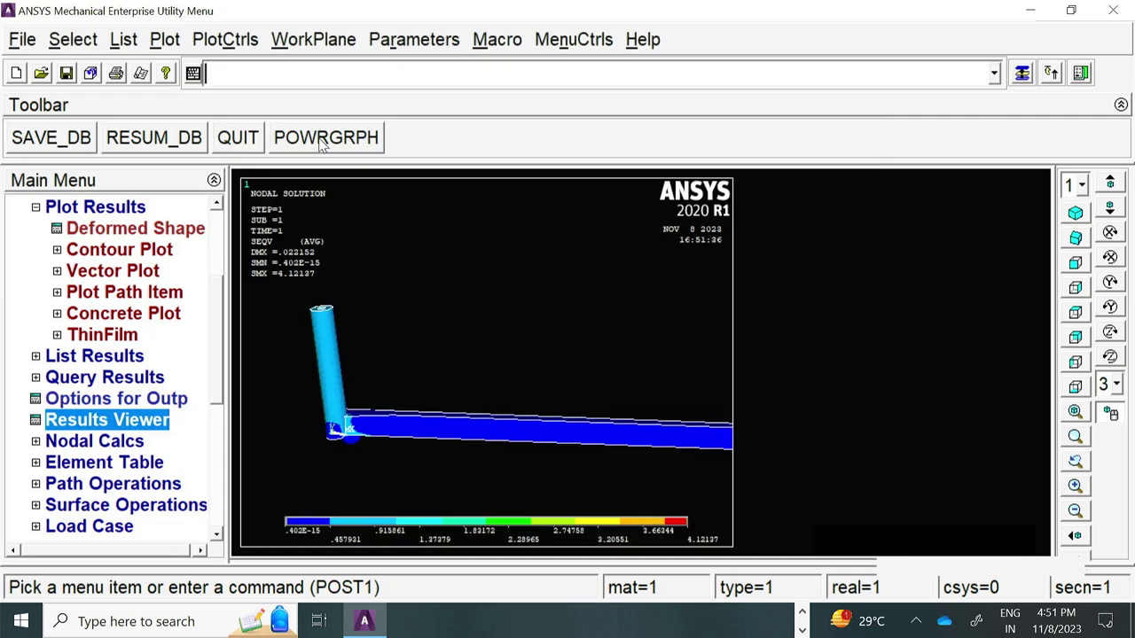
- Animate the deformed shape with the delay set to 0, and stop and close the animation
left_click(213, 42)
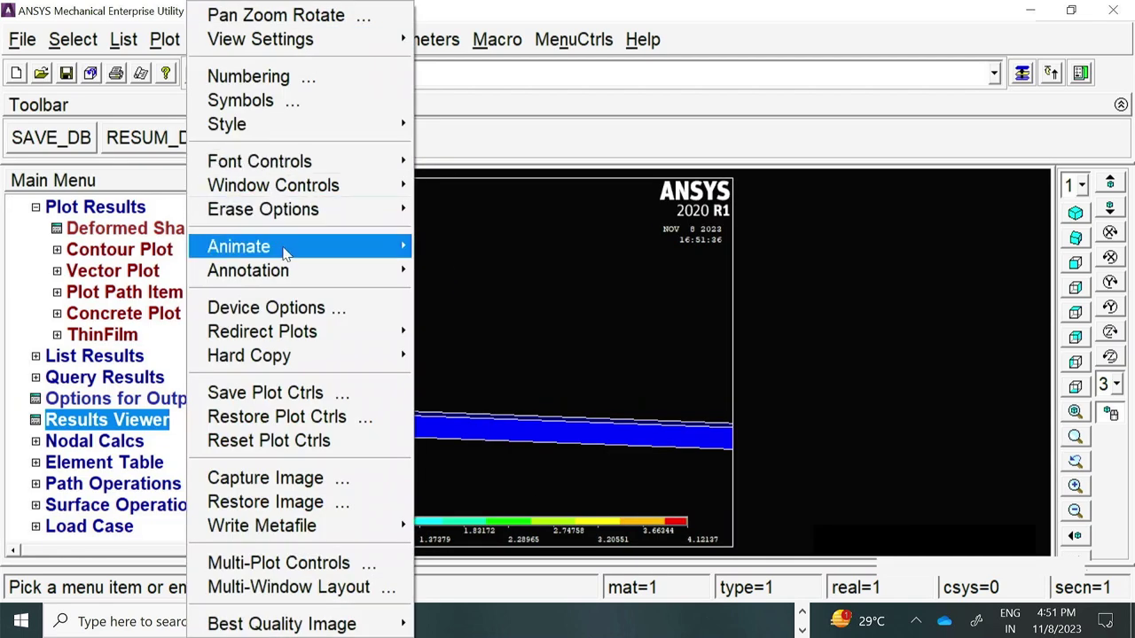
mouse_move(286, 253)
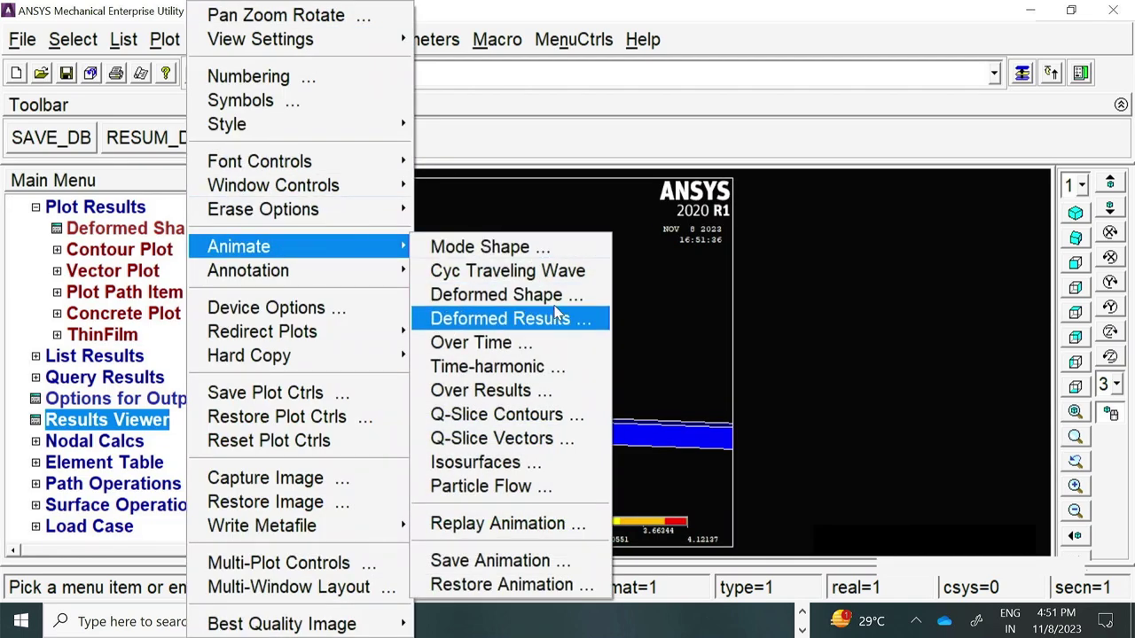
left_click(551, 306)
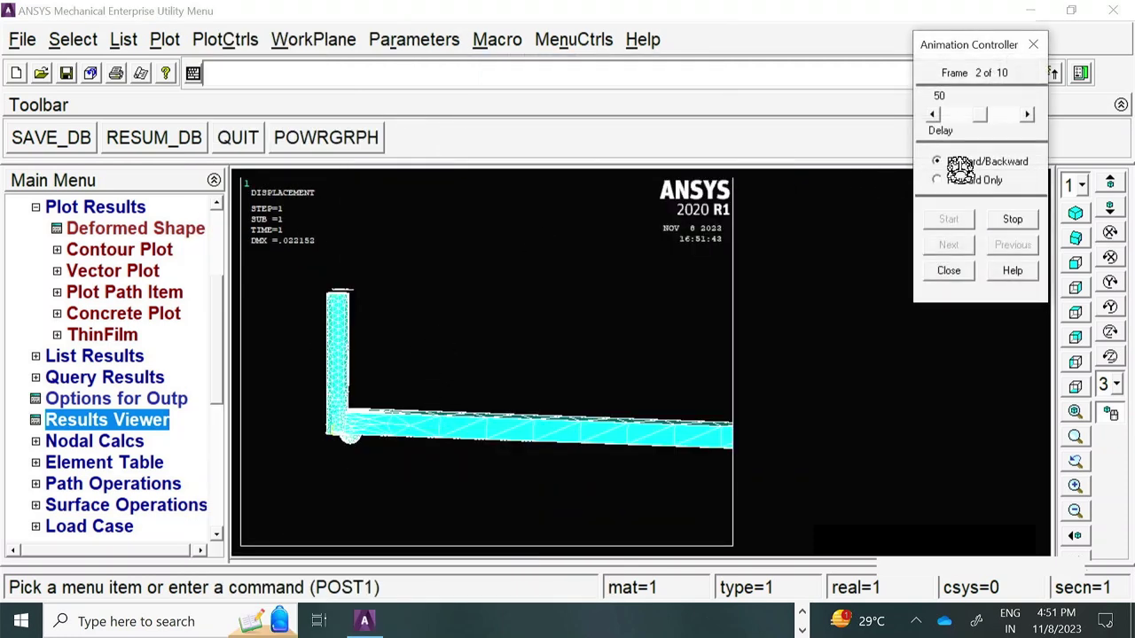
left_click_drag(963, 124, 945, 116)
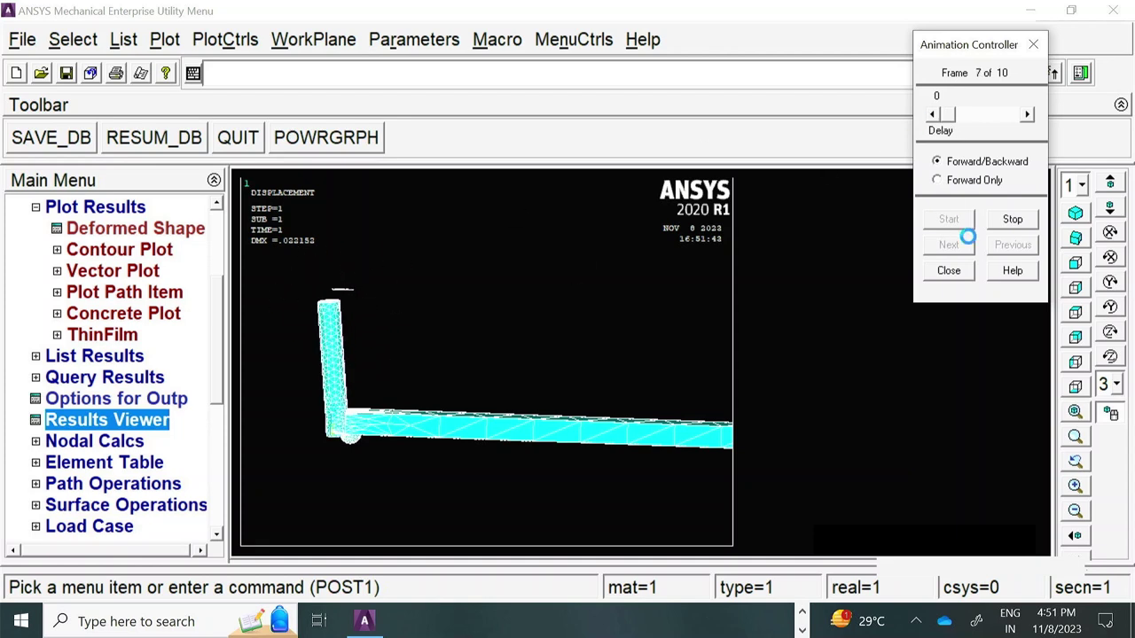
left_click(1004, 226)
left_click(949, 271)
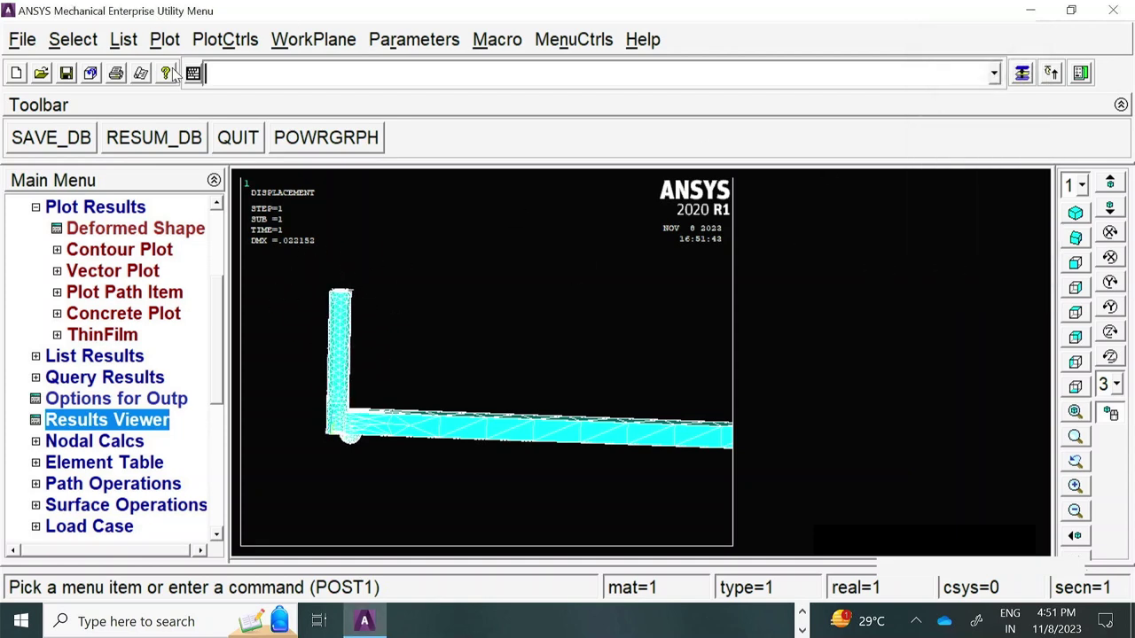
- Animate the nodal von Mises stress (SEQV) contour of the solved model with 10 frames and a 0.5-second time delay
left_click(225, 39)
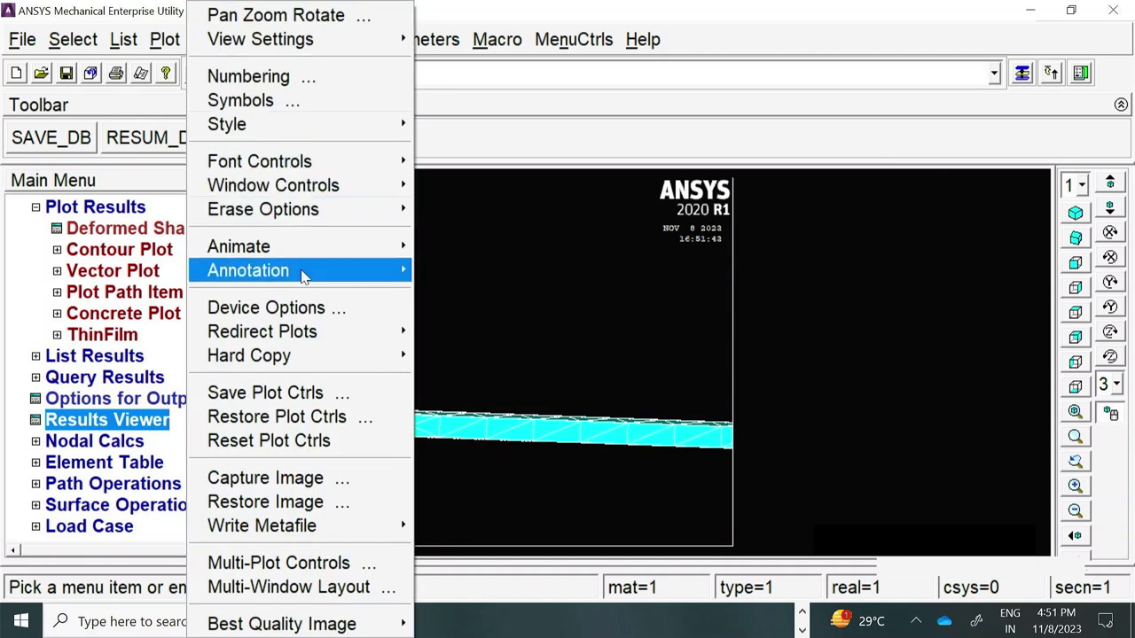
mouse_move(324, 257)
left_click(506, 319)
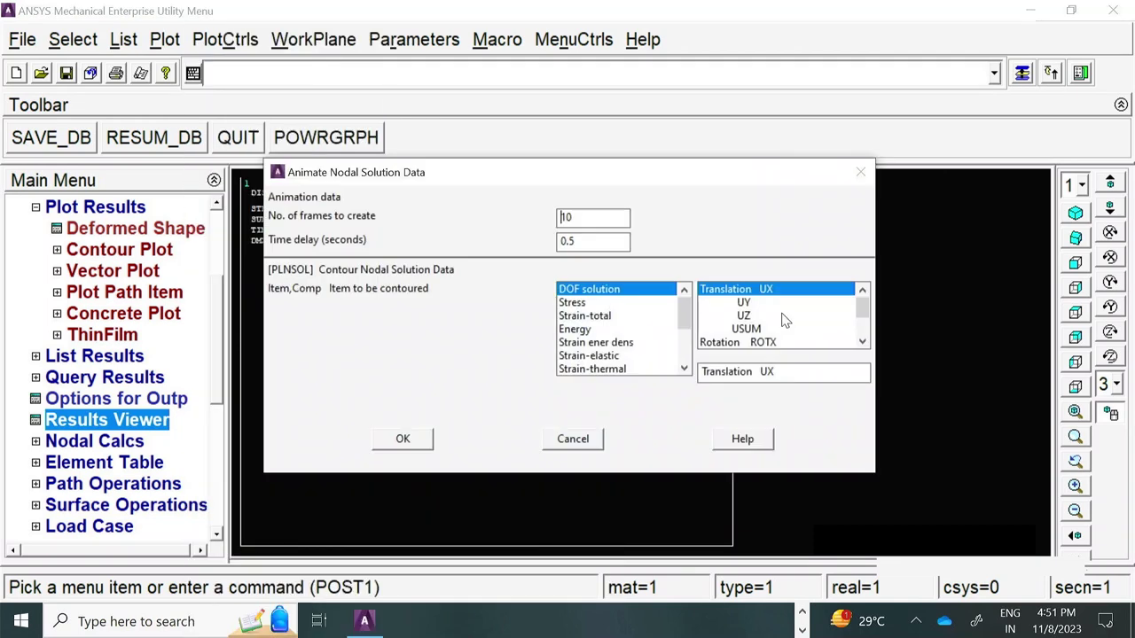
left_click(594, 303)
left_click_drag(859, 315, 865, 330)
left_click(768, 343)
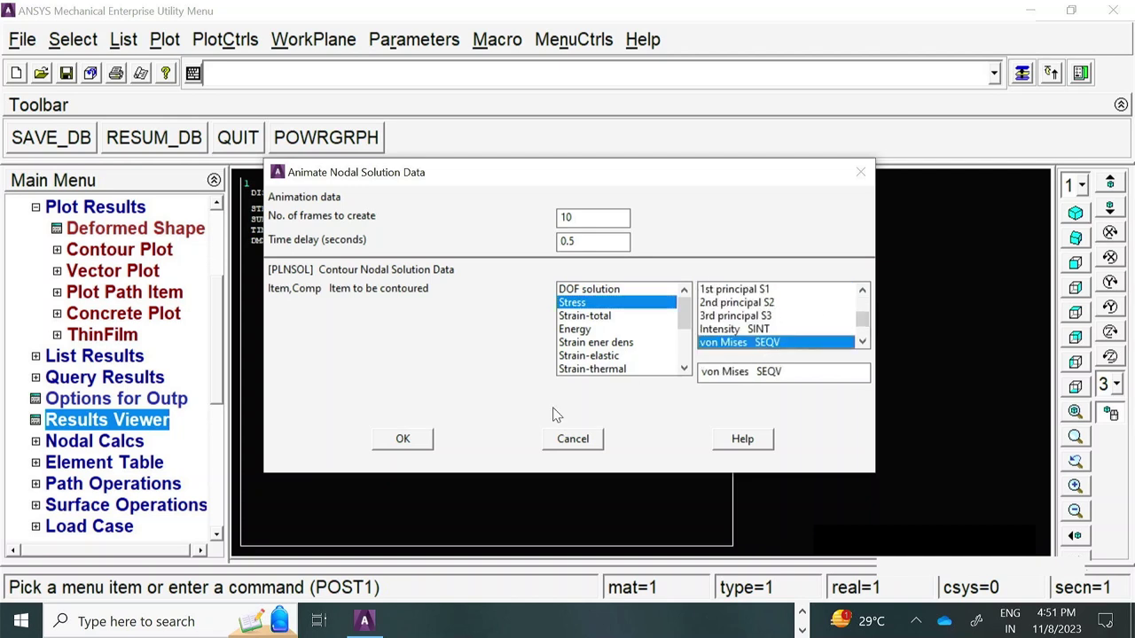
left_click(422, 448)
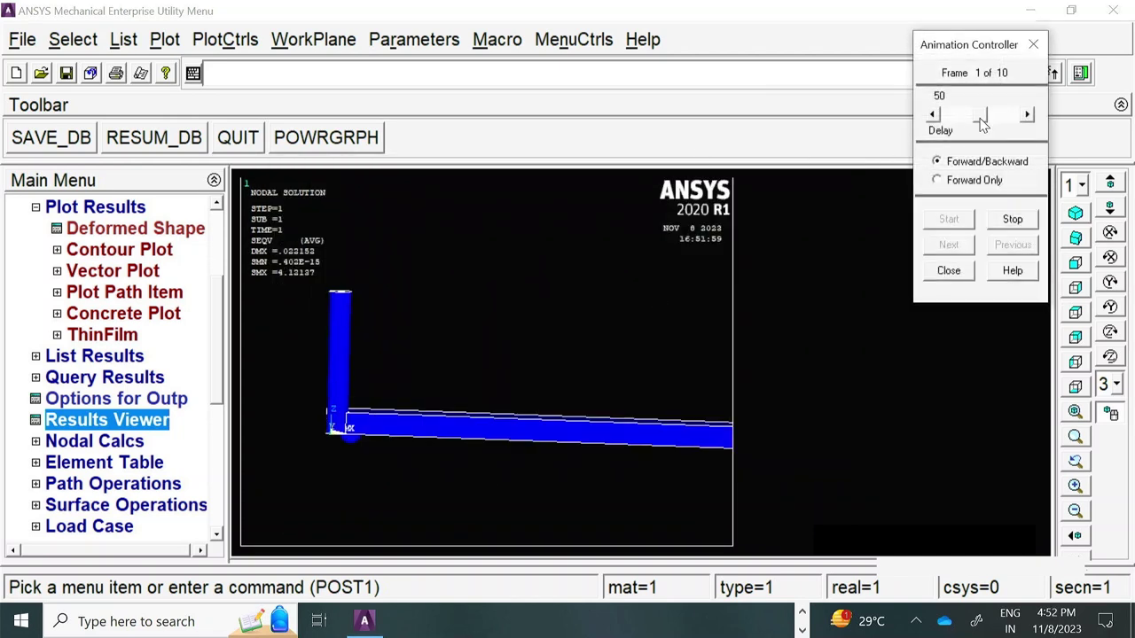
- Set the stress animation's delay to 7, and stop and close the animation
left_click_drag(957, 120, 950, 115)
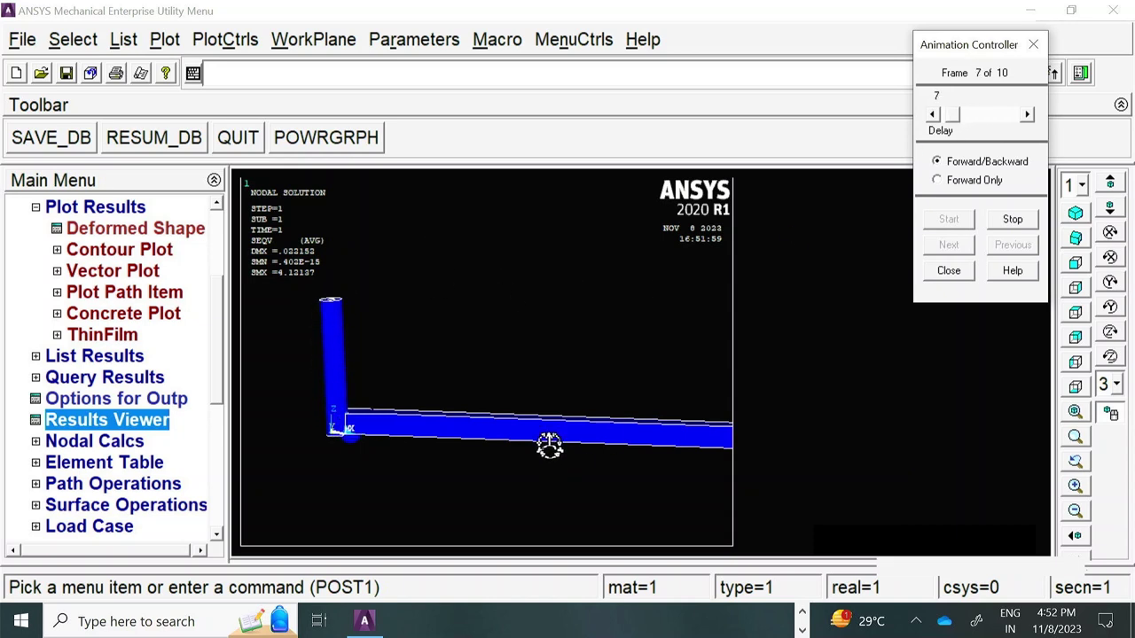
left_click(1020, 221)
left_click(949, 270)
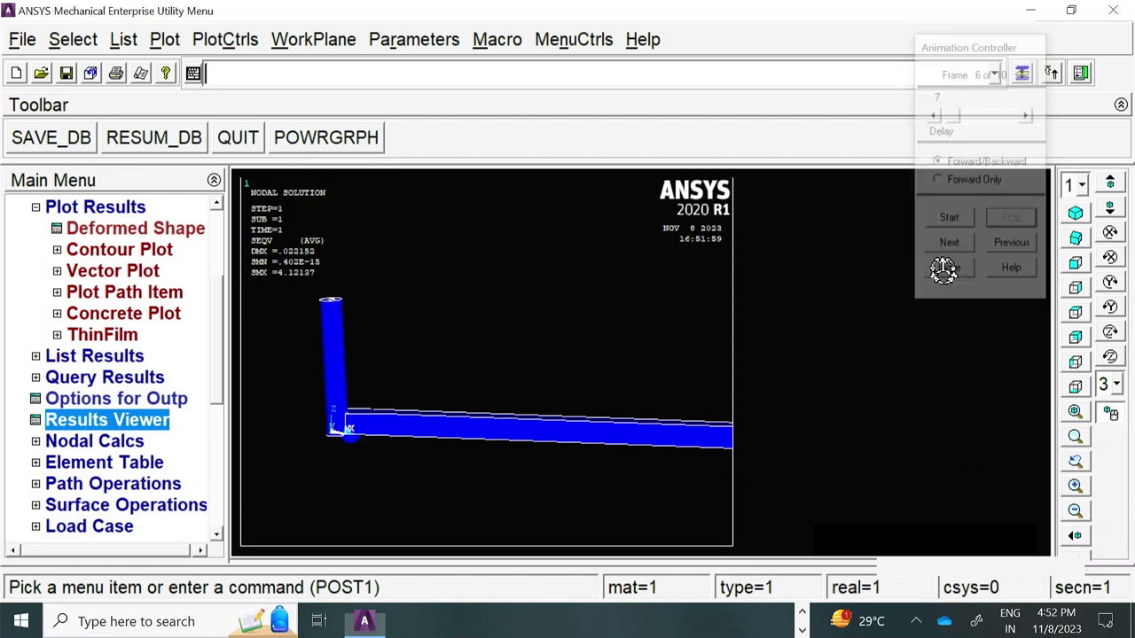
right_click_drag(405, 304, 545, 399, "ctrl")
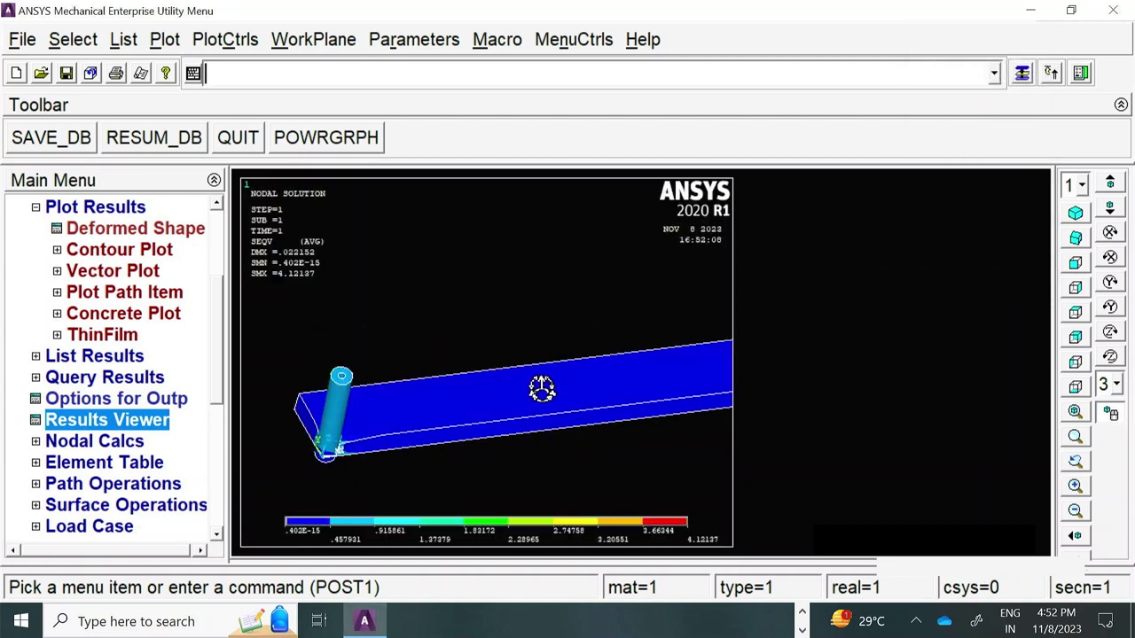